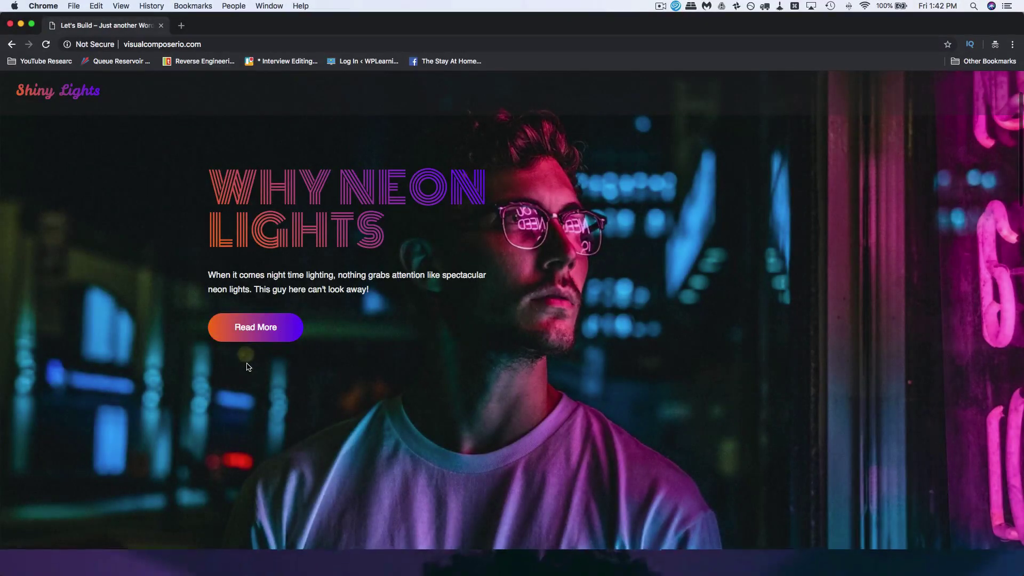
# Step: Look through the finished Shiny Lights demo site, from the neon sections down to the contact form and footer
pyautogui.scroll(-5, 247, 367)
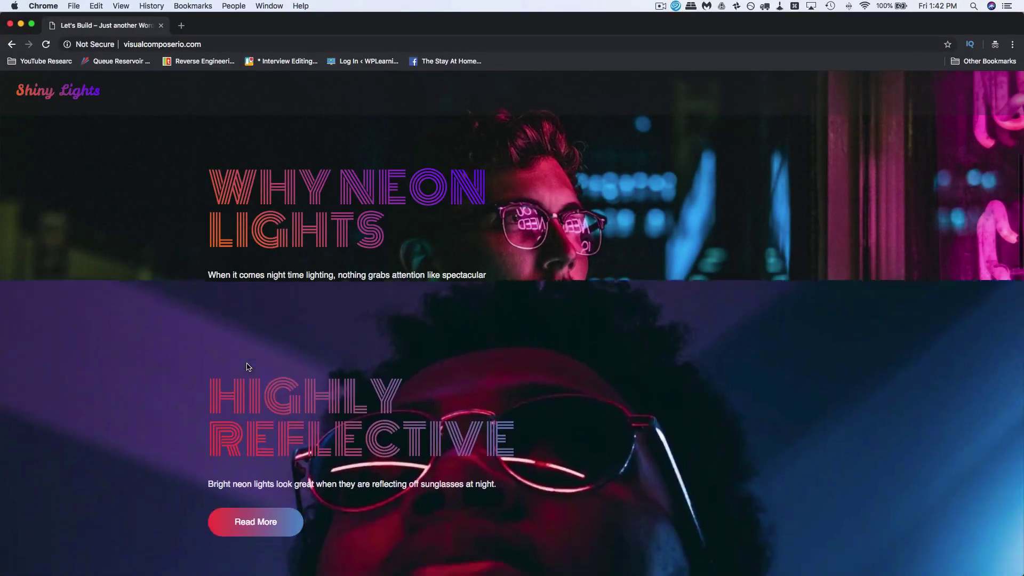
pyautogui.scroll(-3, 247, 363)
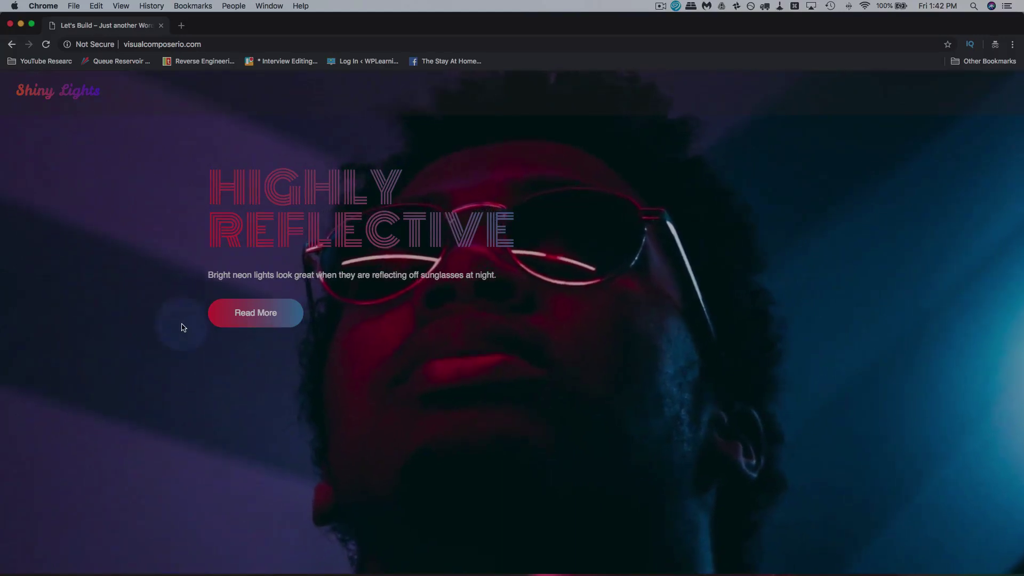
pyautogui.scroll(-5, 265, 376)
pyautogui.scroll(-5, 265, 378)
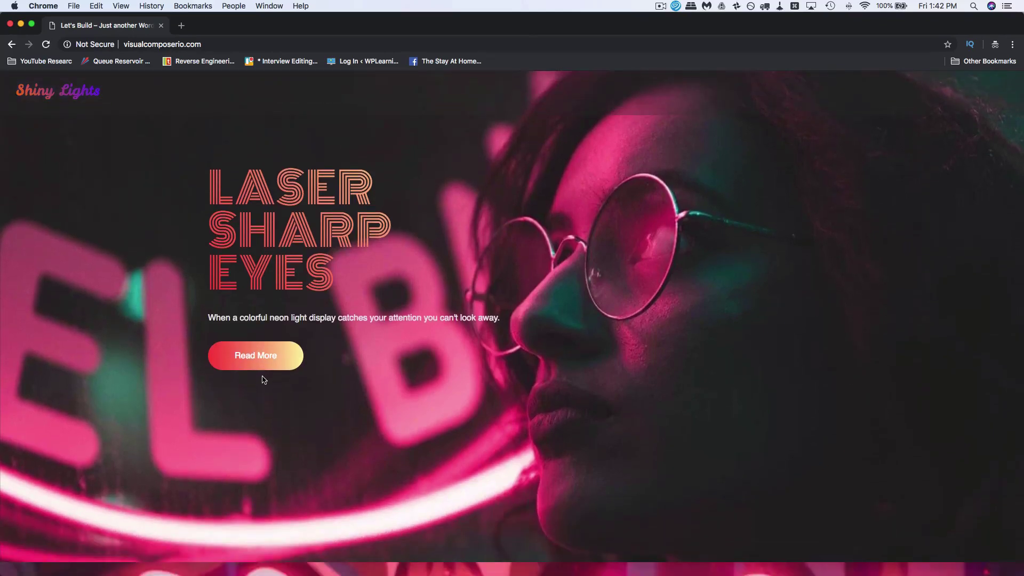
pyautogui.scroll(-8, 179, 344)
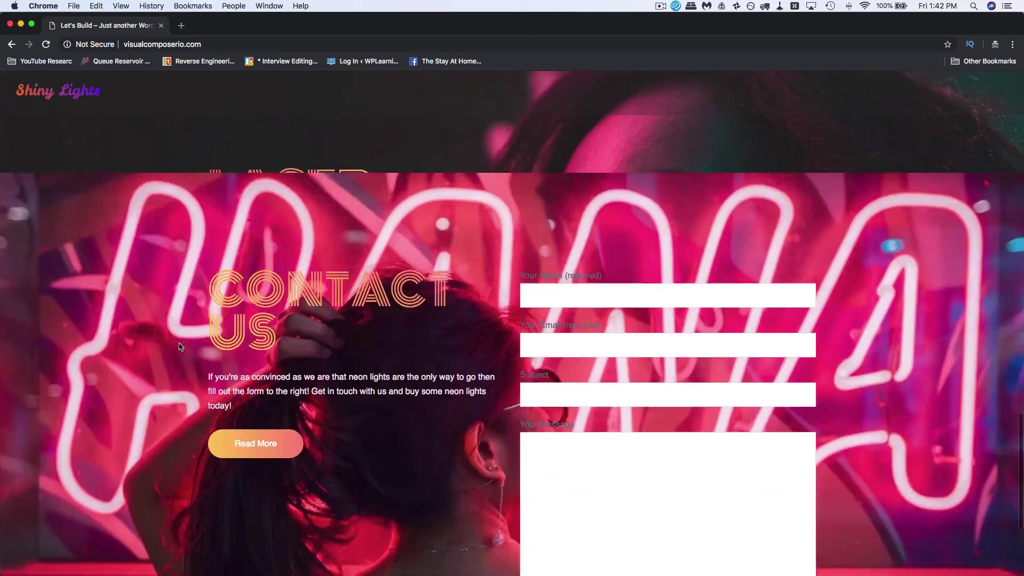
pyautogui.scroll(-1, 178, 346)
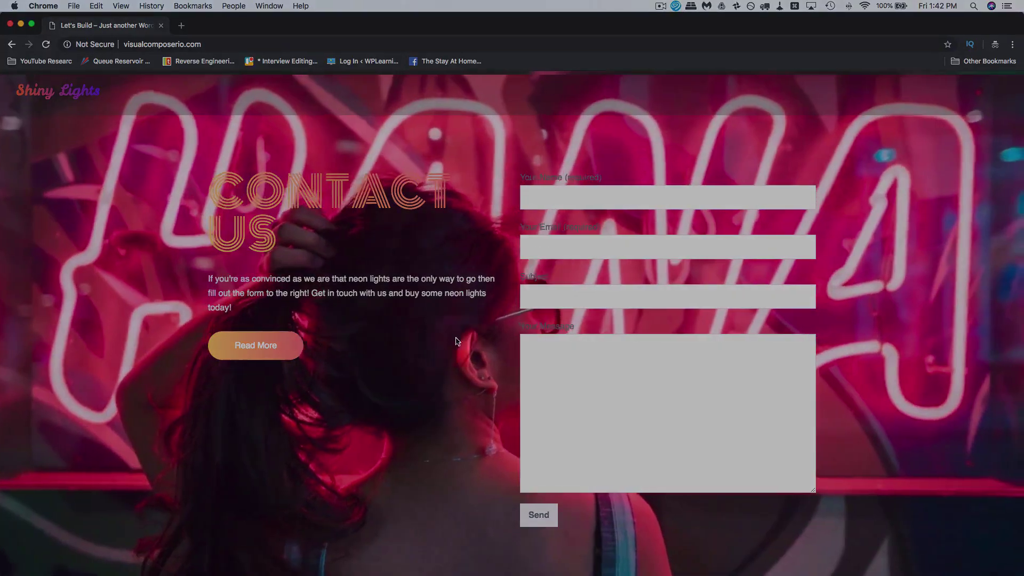
pyautogui.scroll(-1, 439, 349)
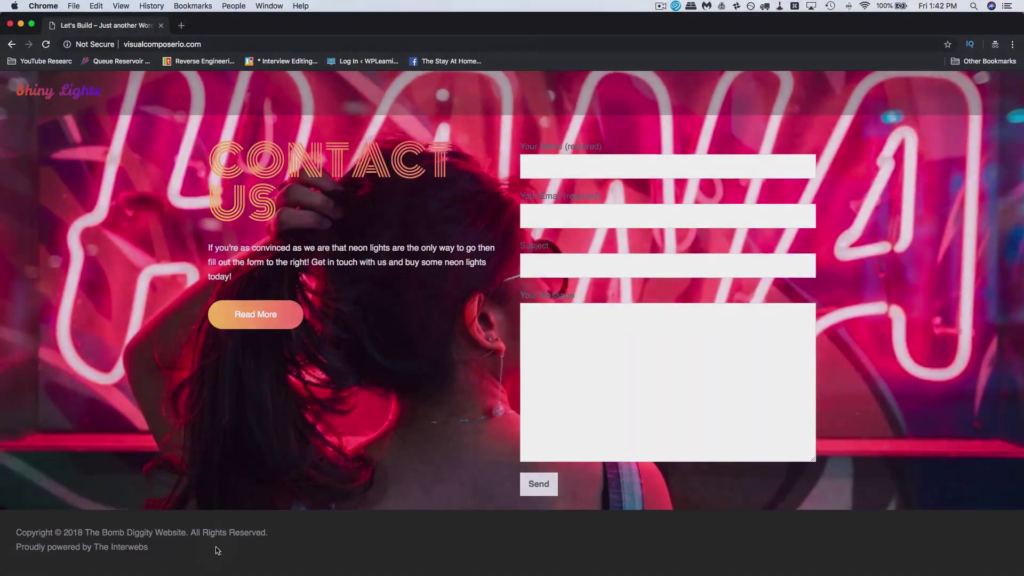
pyautogui.scroll(5, 468, 365)
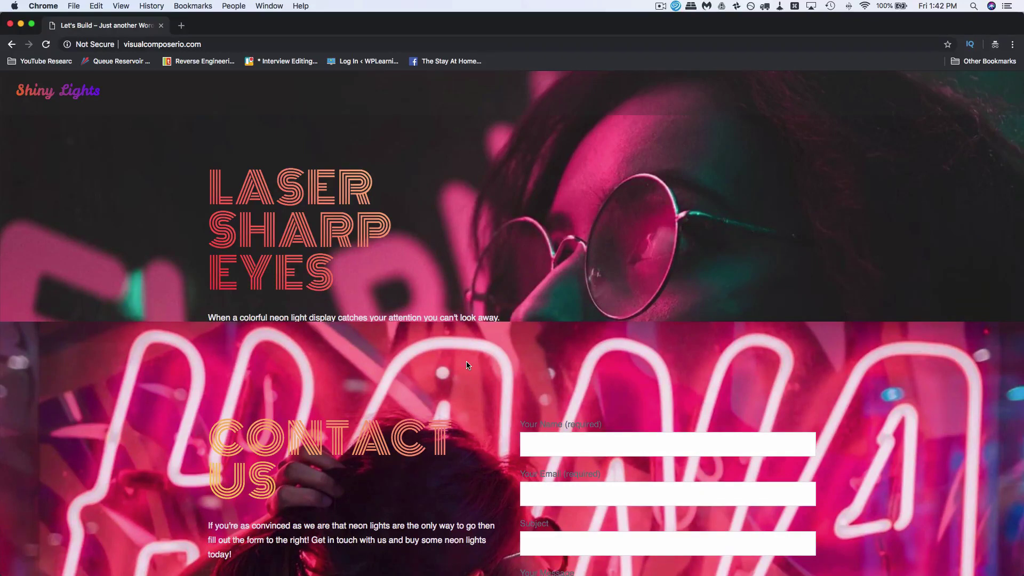
pyautogui.scroll(6, 467, 365)
pyautogui.scroll(4, 468, 365)
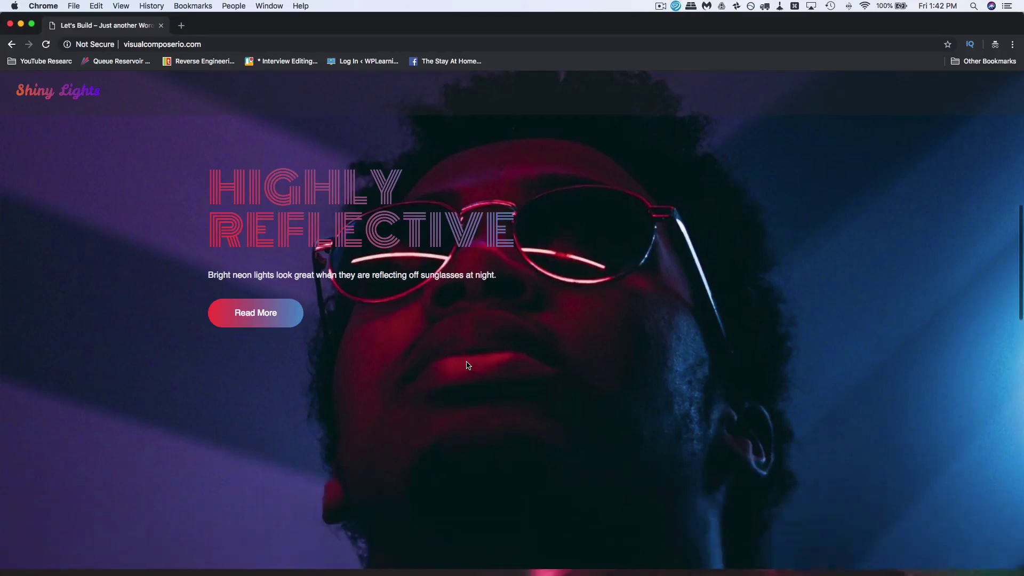
pyautogui.scroll(1, 468, 365)
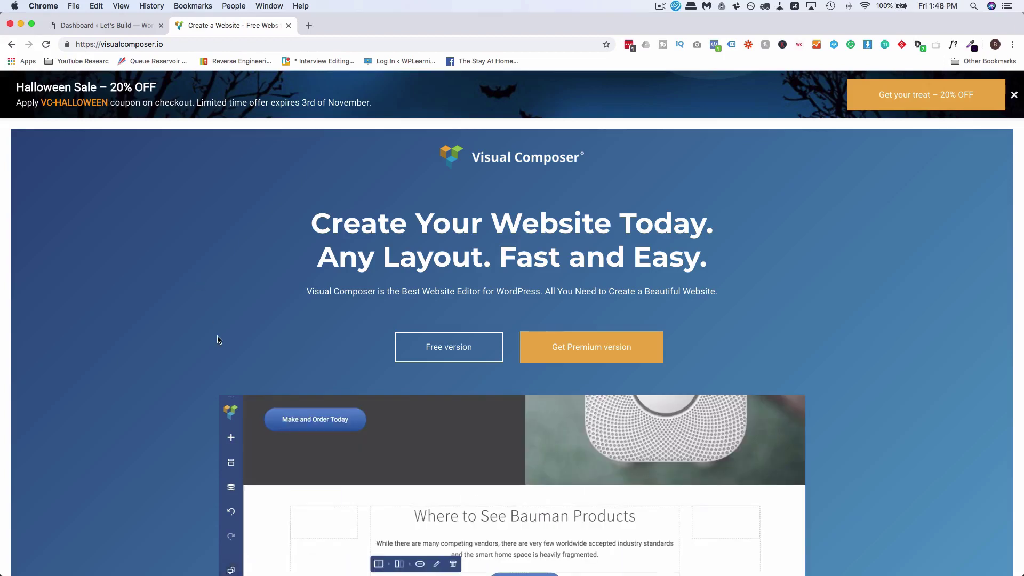
# Step: Open the Visual Composer Premium page and review its features and the pricing of the website licence plans
pyautogui.scroll(-3, 217, 340)
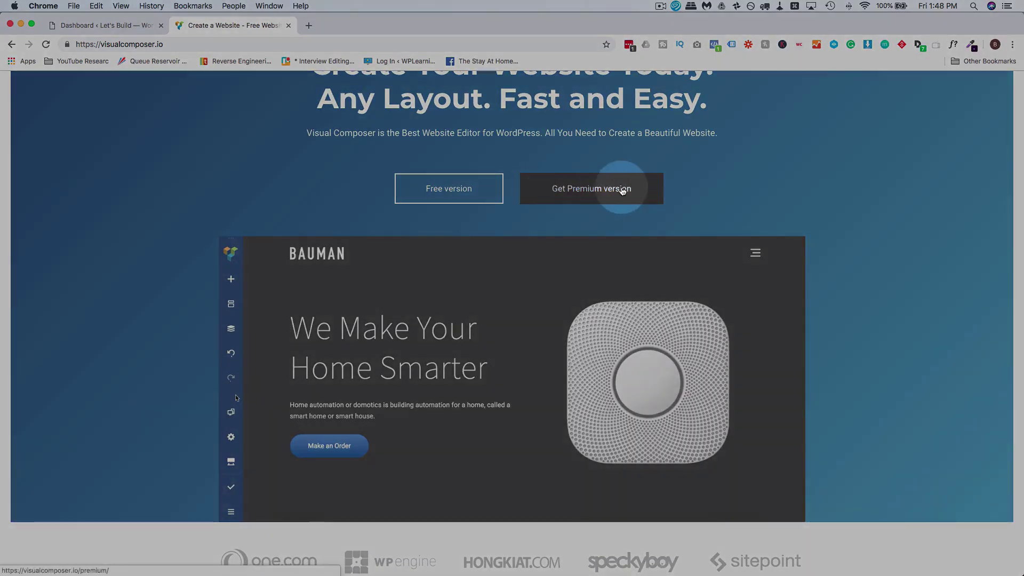
pyautogui.click(612, 189)
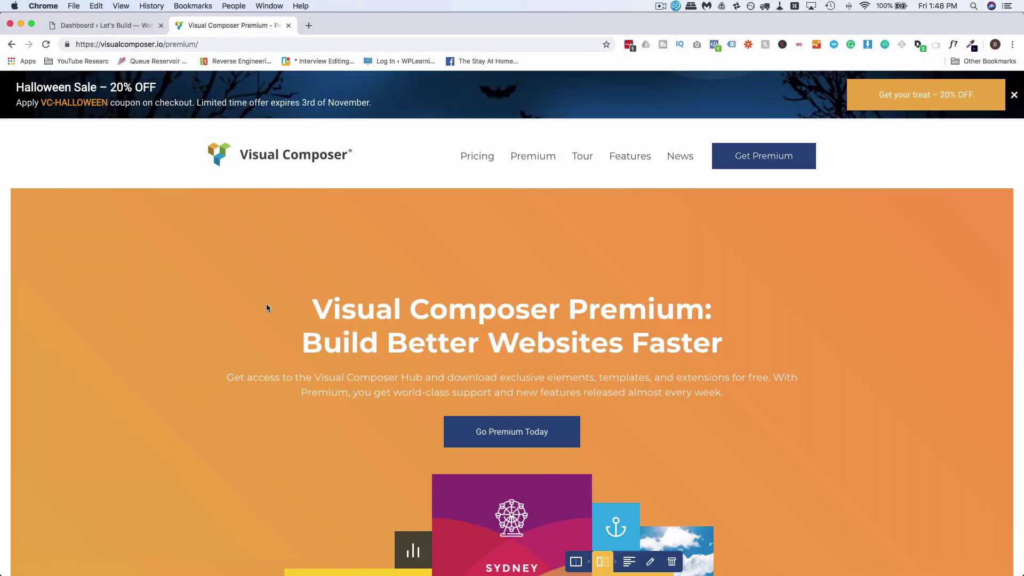
pyautogui.scroll(-15, 263, 304)
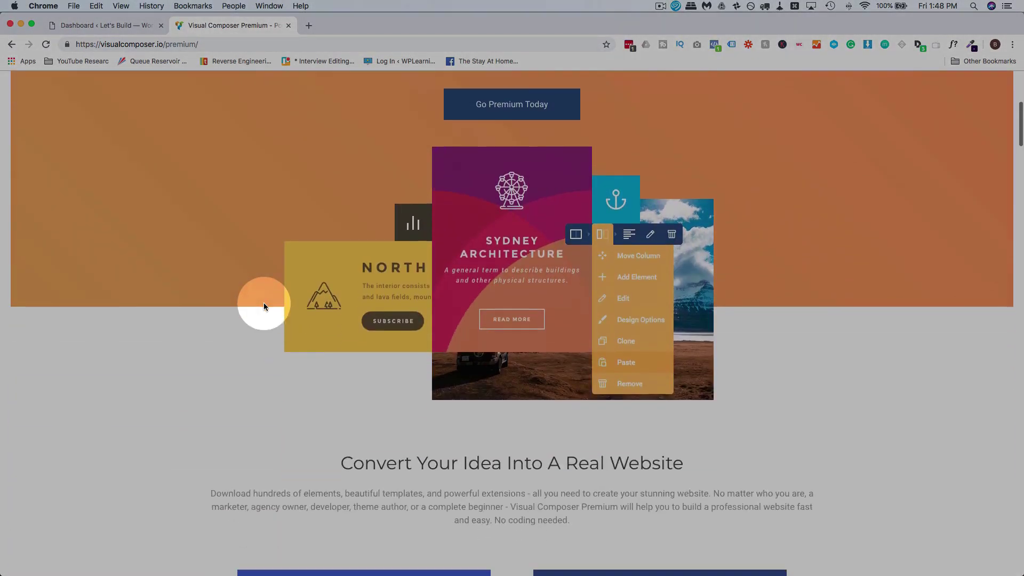
pyautogui.scroll(-20, 263, 305)
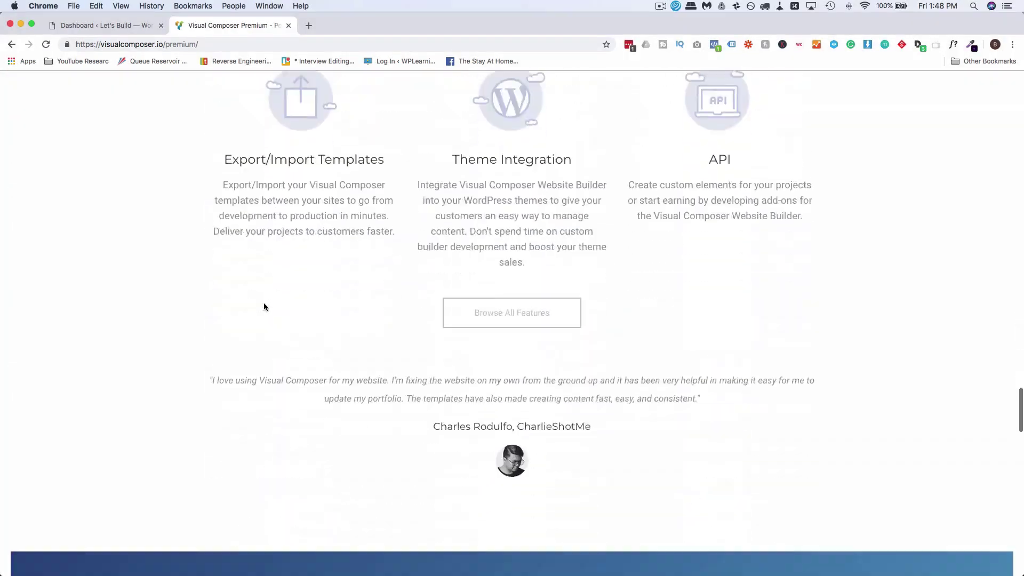
pyautogui.scroll(-3, 264, 305)
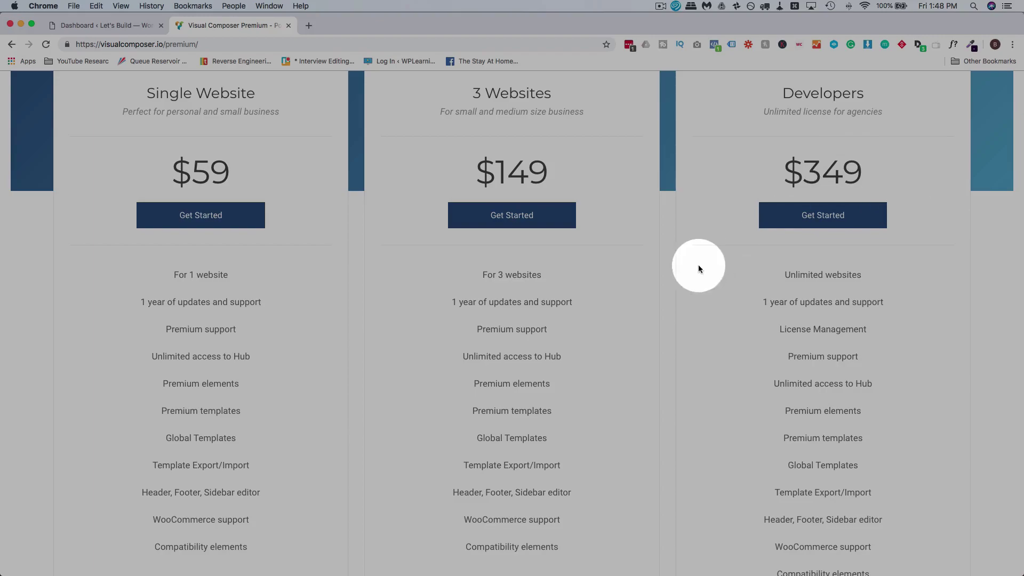
pyautogui.scroll(15, 698, 265)
pyautogui.scroll(20, 698, 265)
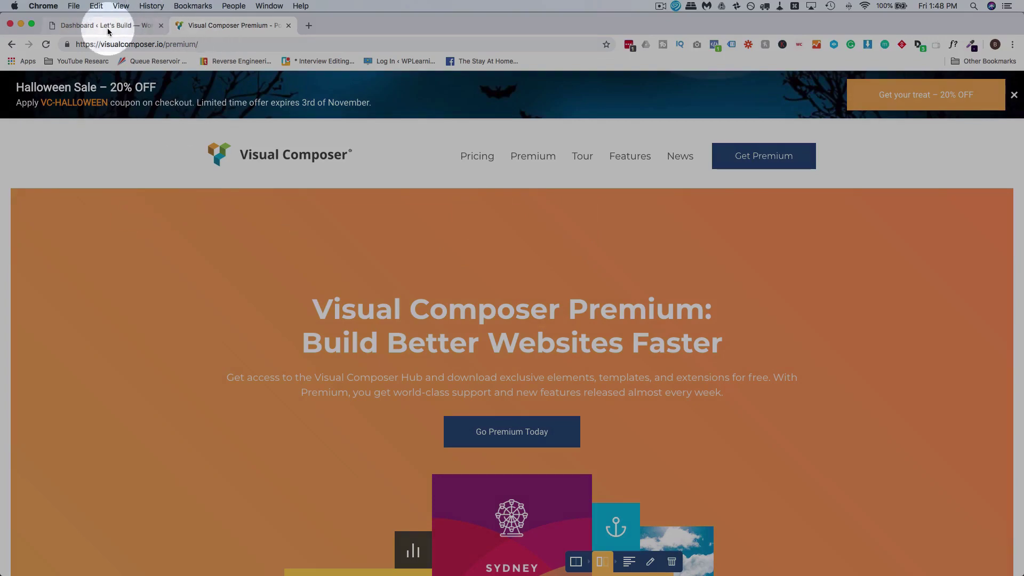
# Step: In the WordPress dashboard of the Let's Build site, search for new plugins with "contact", and install and activate Contact Form 7
pyautogui.click(108, 31)
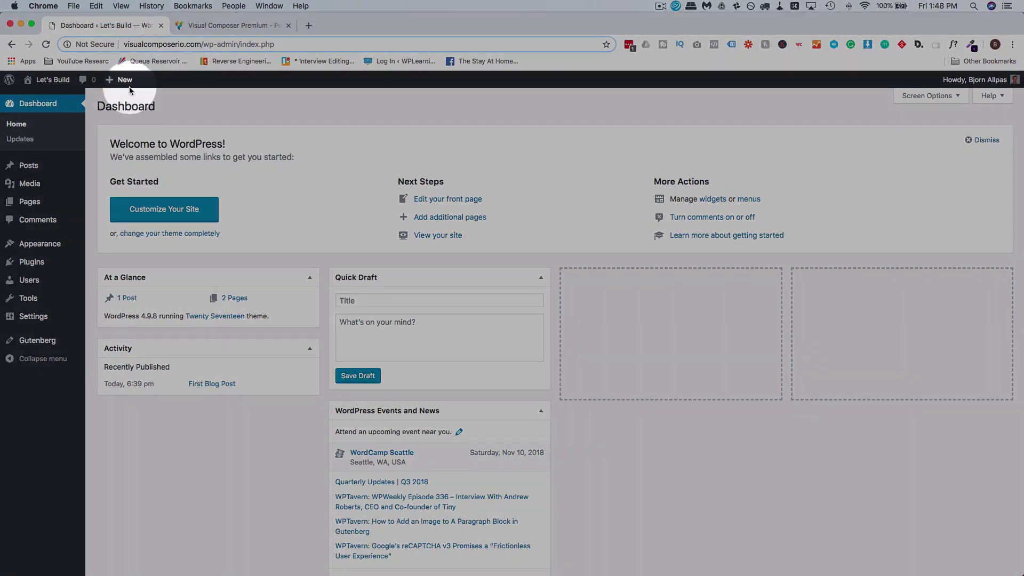
pyautogui.moveTo(32, 261)
pyautogui.click(115, 280)
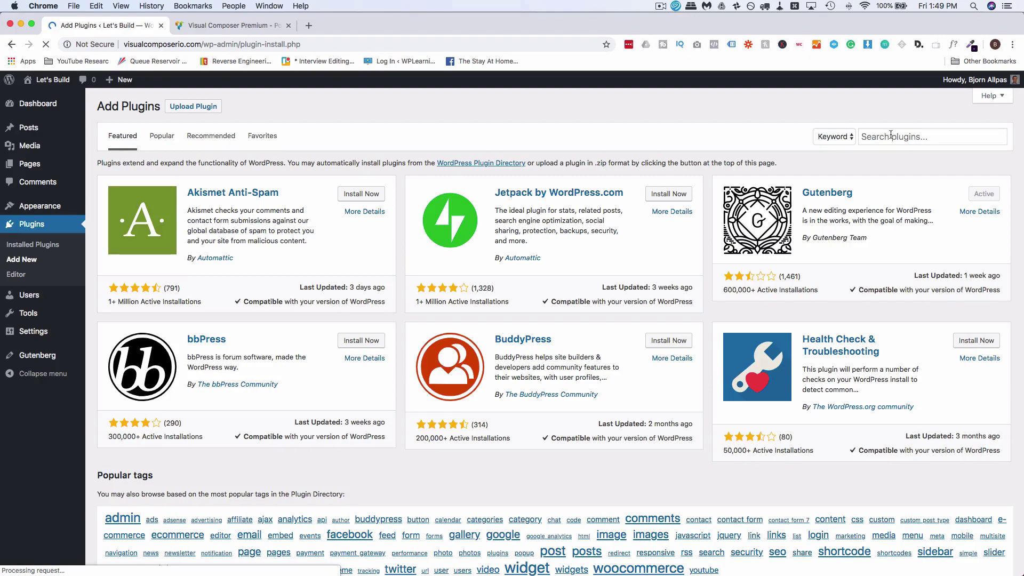
pyautogui.click(890, 136)
pyautogui.write('contact')
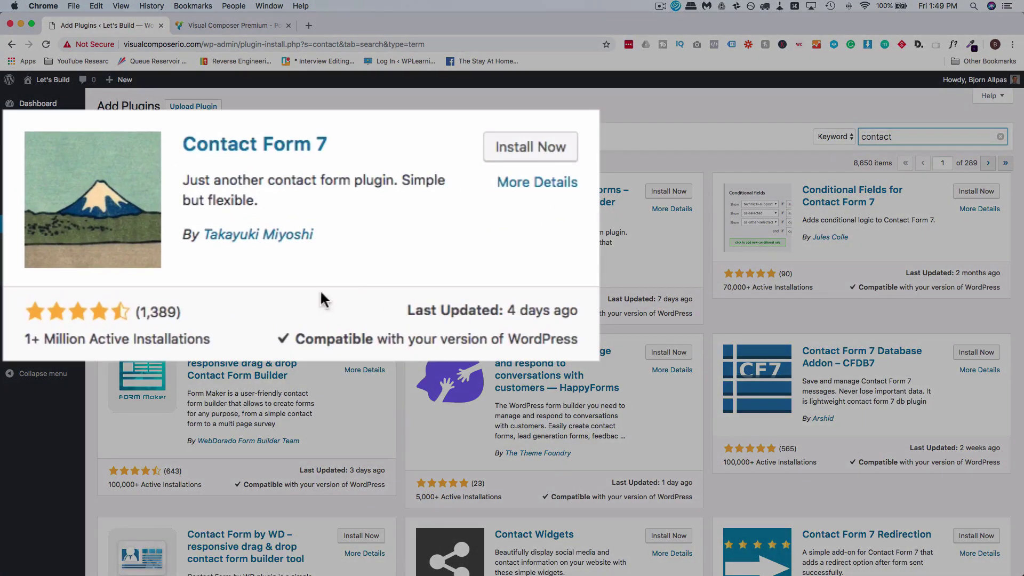
pyautogui.click(552, 152)
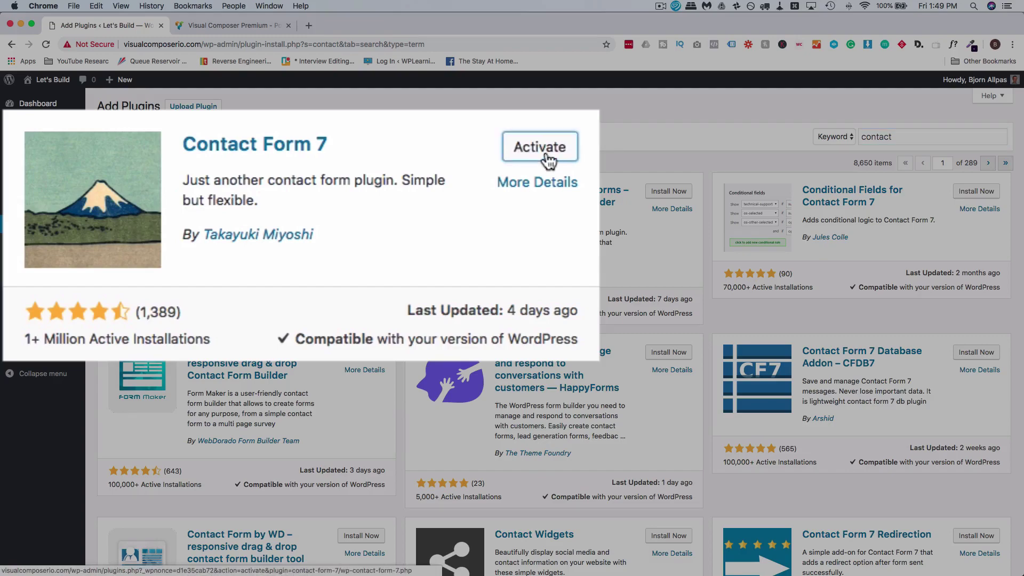
pyautogui.click(547, 159)
# Step: Upload visualcomposer.zip from the Downloads folder as a new plugin, then install and activate it
pyautogui.click(163, 105)
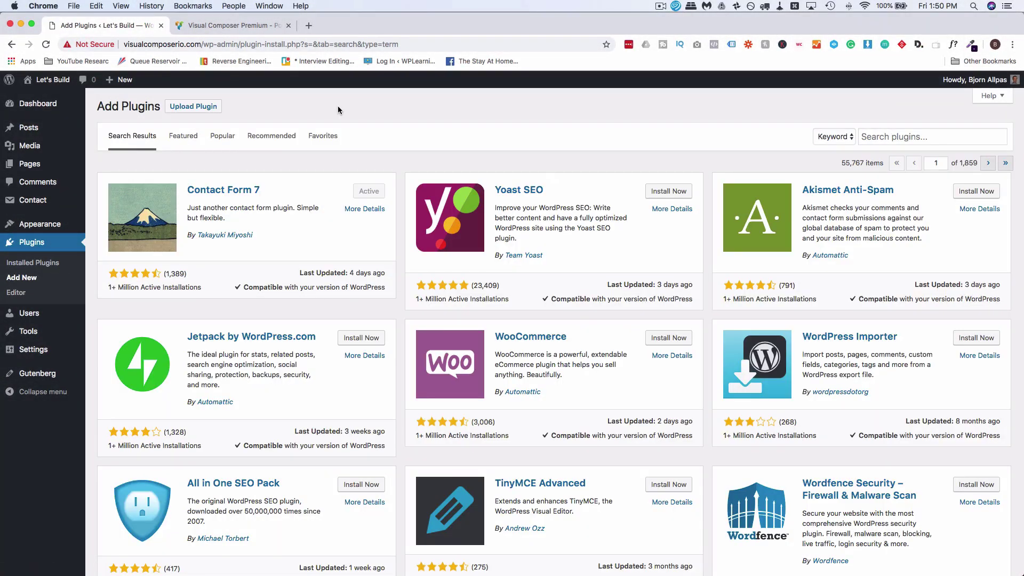
pyautogui.click(193, 107)
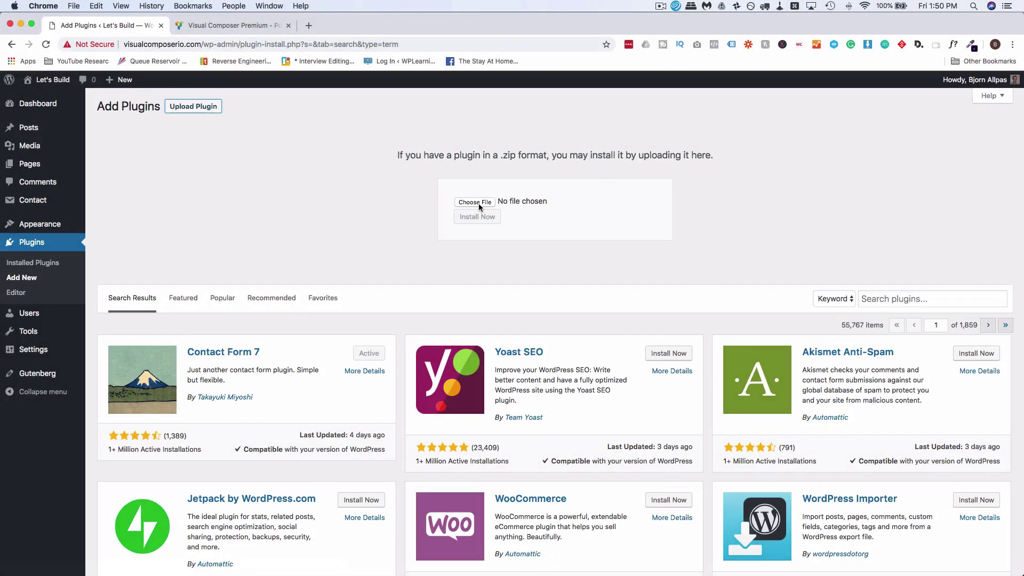
pyautogui.click(478, 204)
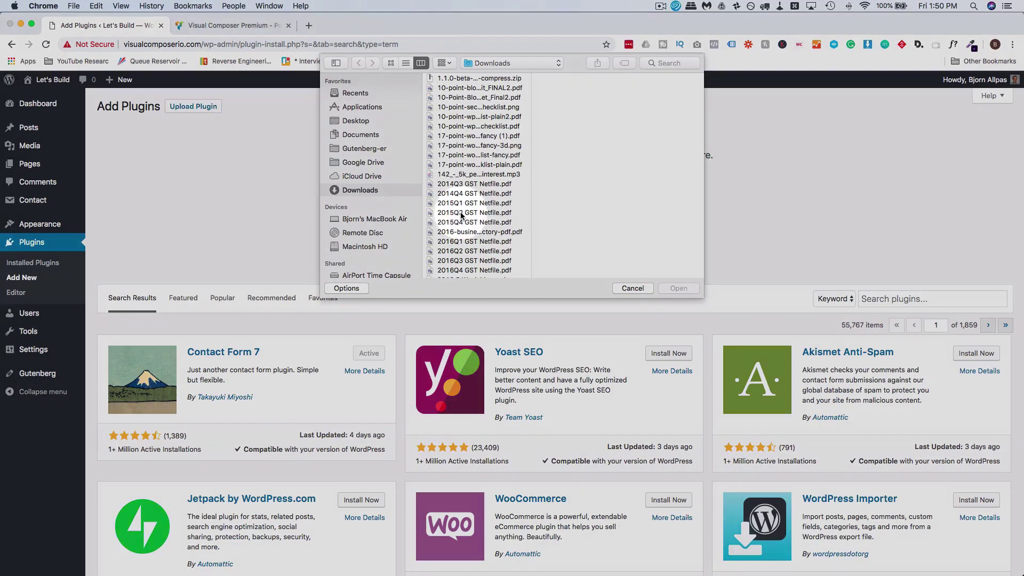
pyautogui.click(462, 213)
pyautogui.press('v')
pyautogui.scroll(-4, 462, 216)
pyautogui.click(488, 184)
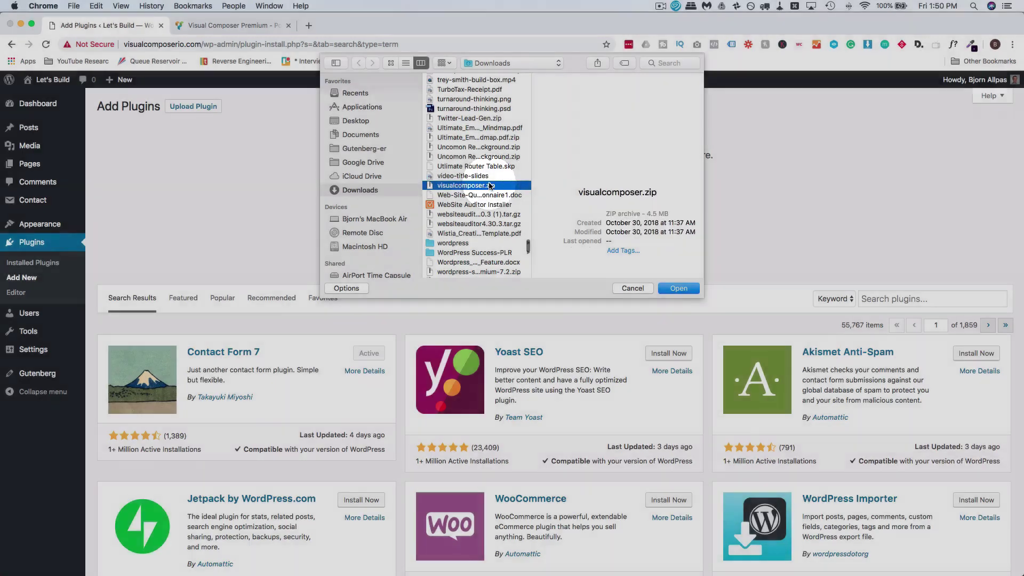
pyautogui.click(678, 288)
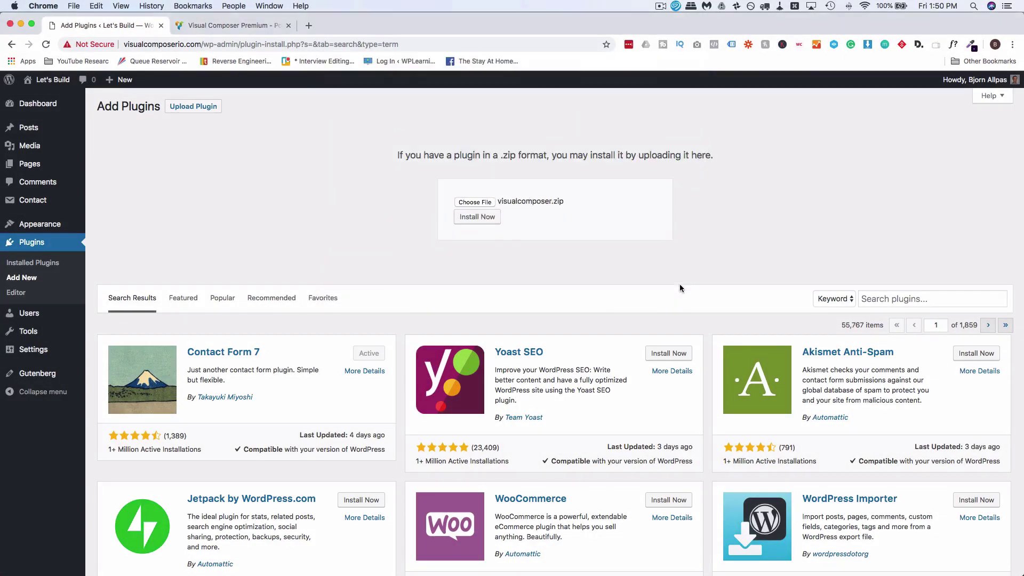
pyautogui.click(474, 219)
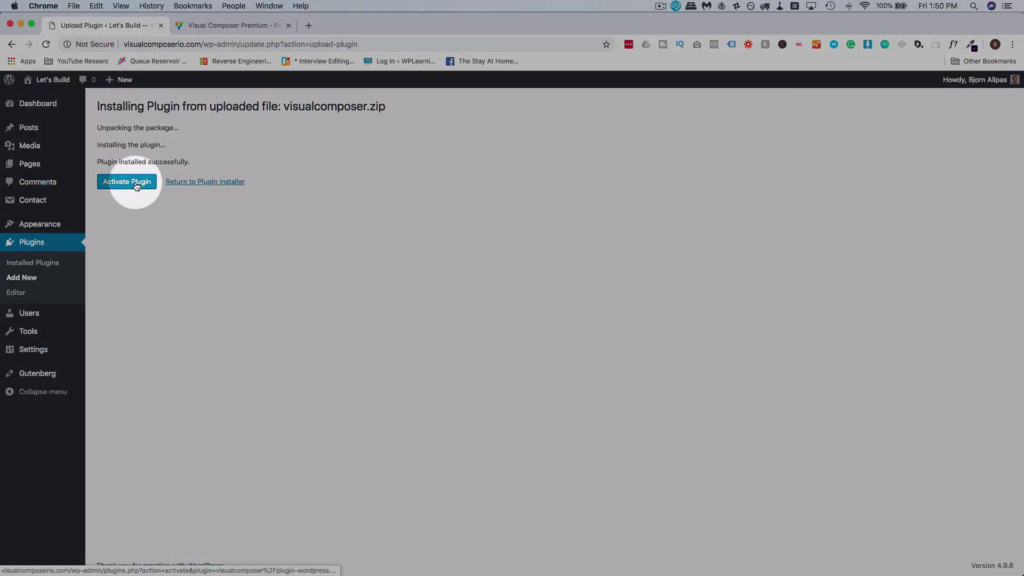
pyautogui.click(136, 183)
# Step: Activate Visual Composer Premium for the site with the category Community & Education and the available licence
pyautogui.click(583, 414)
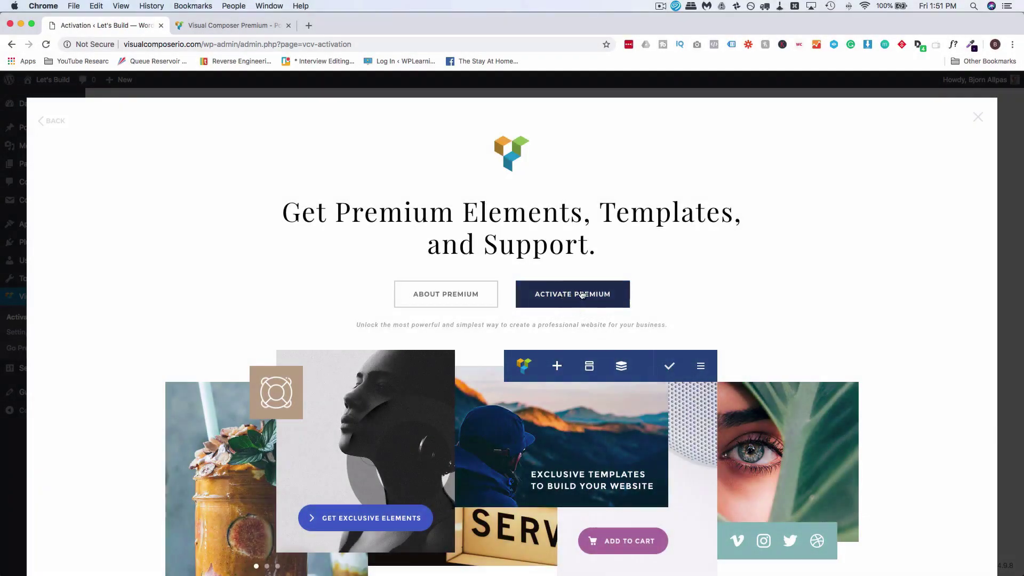
pyautogui.click(585, 294)
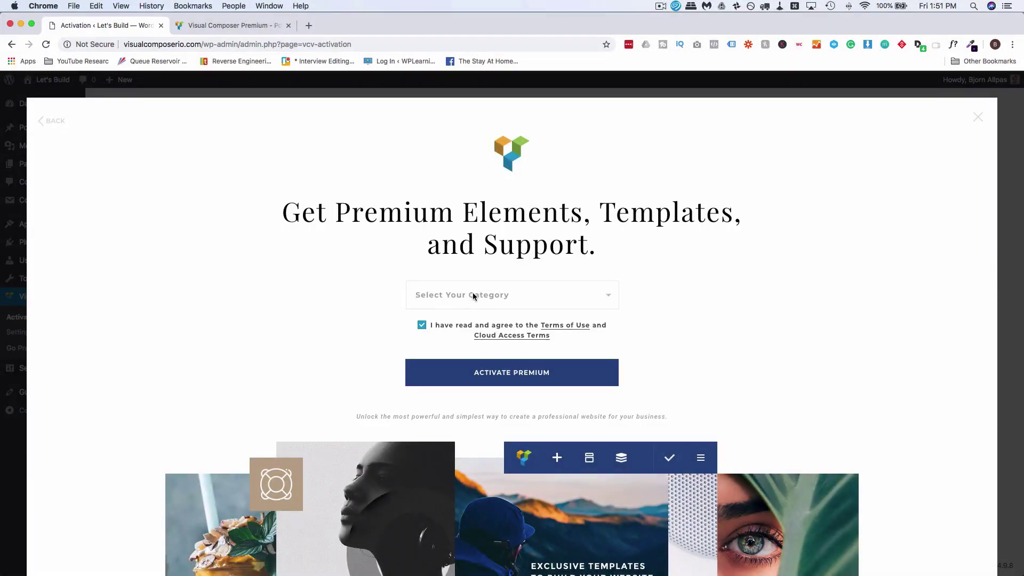
pyautogui.click(473, 295)
pyautogui.click(509, 335)
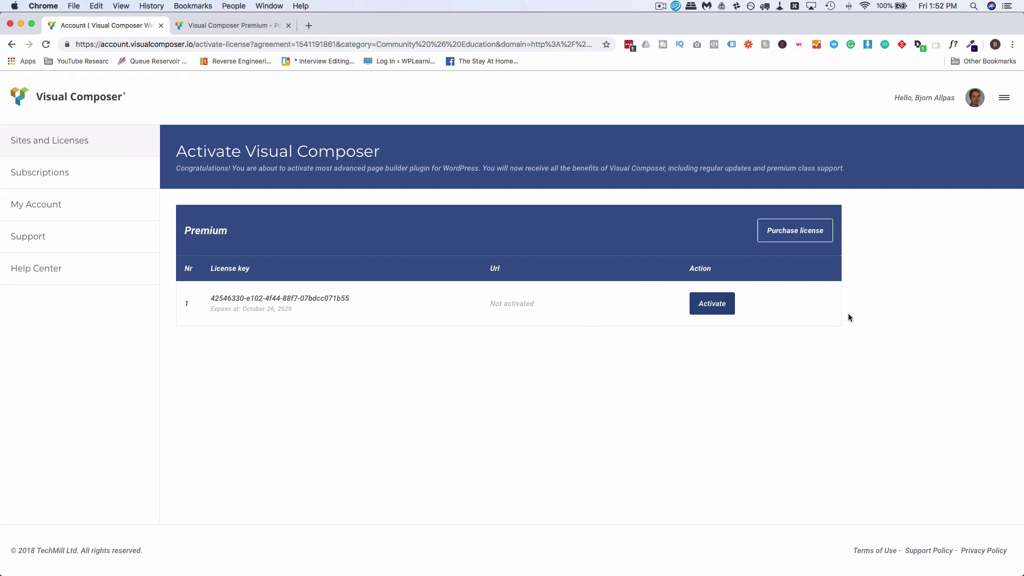
pyautogui.click(715, 305)
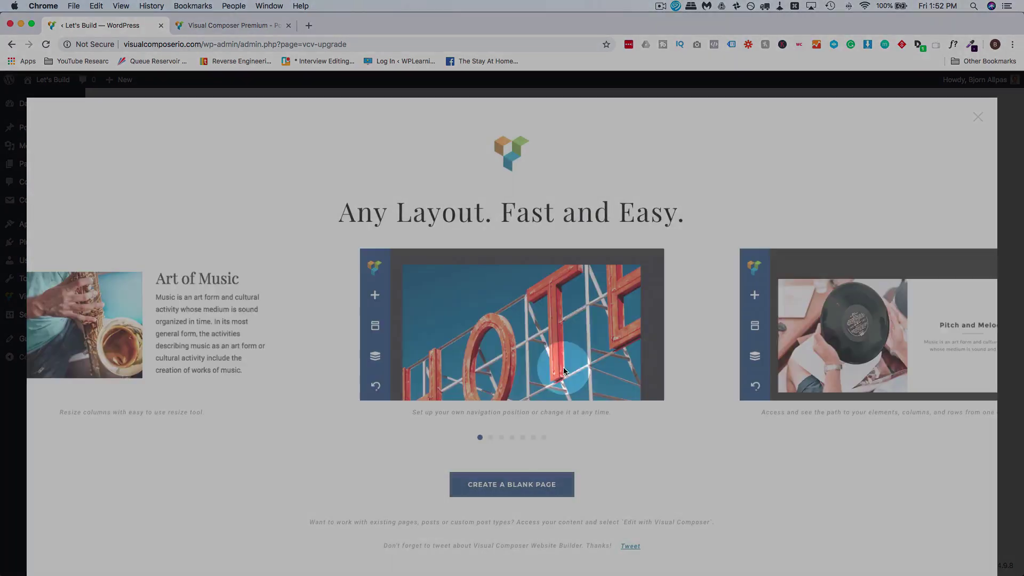
# Step: Browse the Visual Composer introduction slides and create a blank page
pyautogui.scroll(-2, 678, 345)
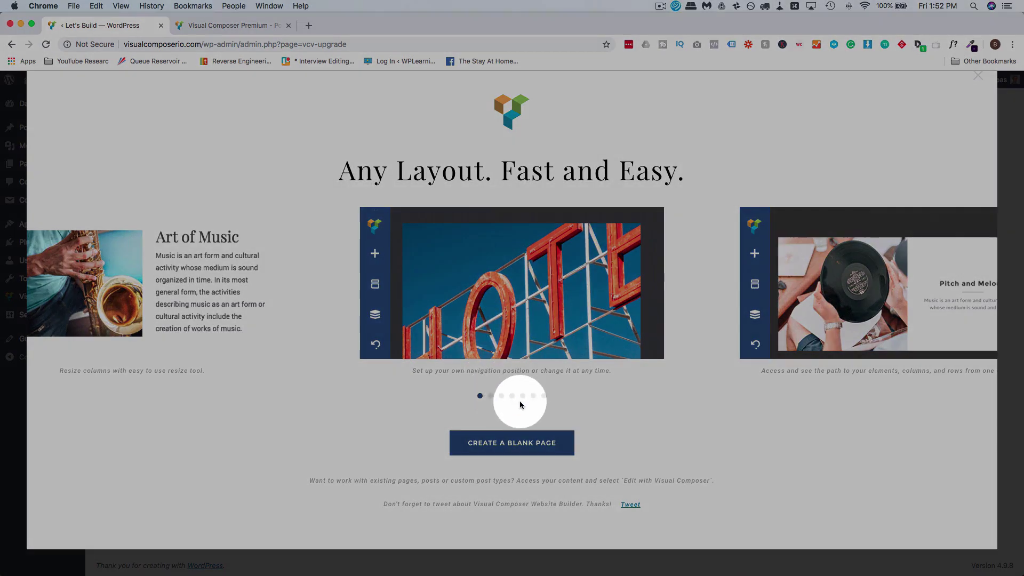
pyautogui.click(491, 396)
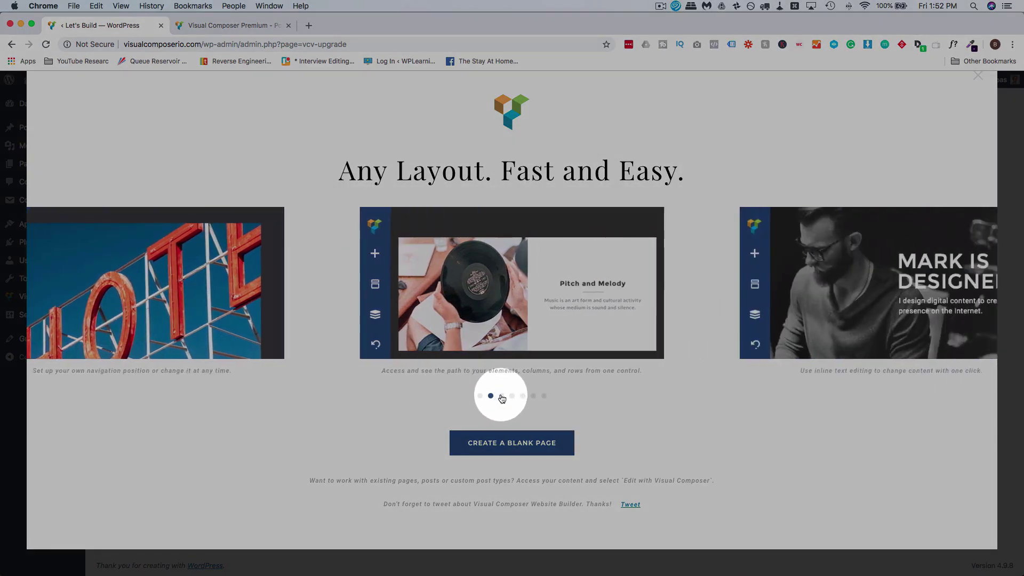
pyautogui.click(502, 397)
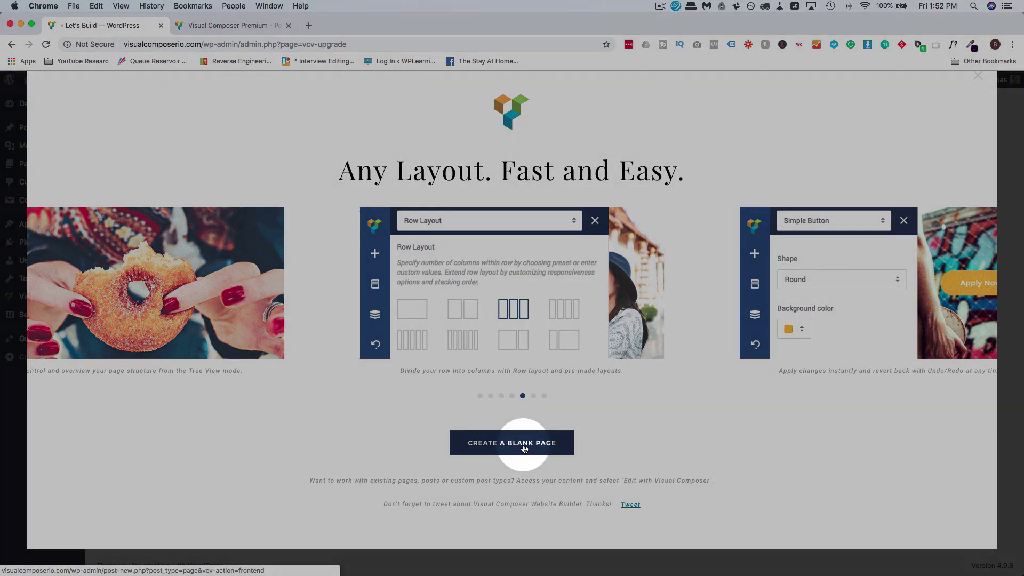
pyautogui.click(524, 448)
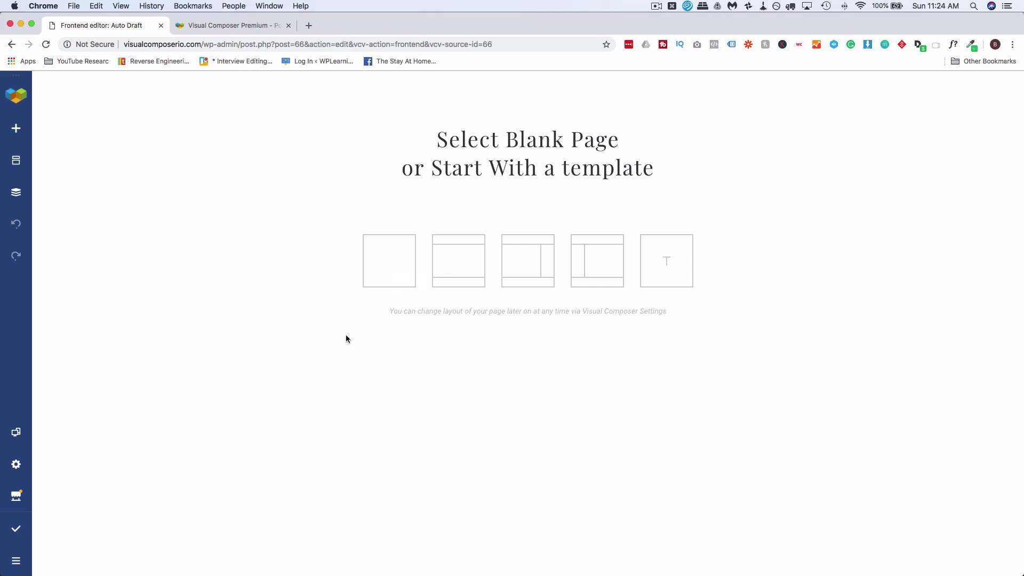
# Step: Preview the available page layouts and the content elements in the element library
pyautogui.moveTo(384, 270)
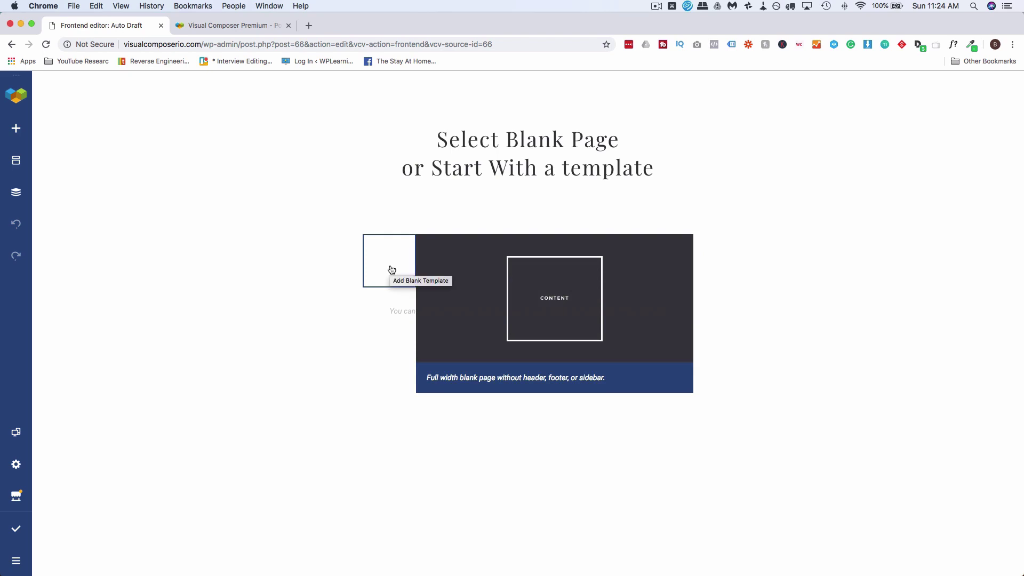
pyautogui.moveTo(469, 276)
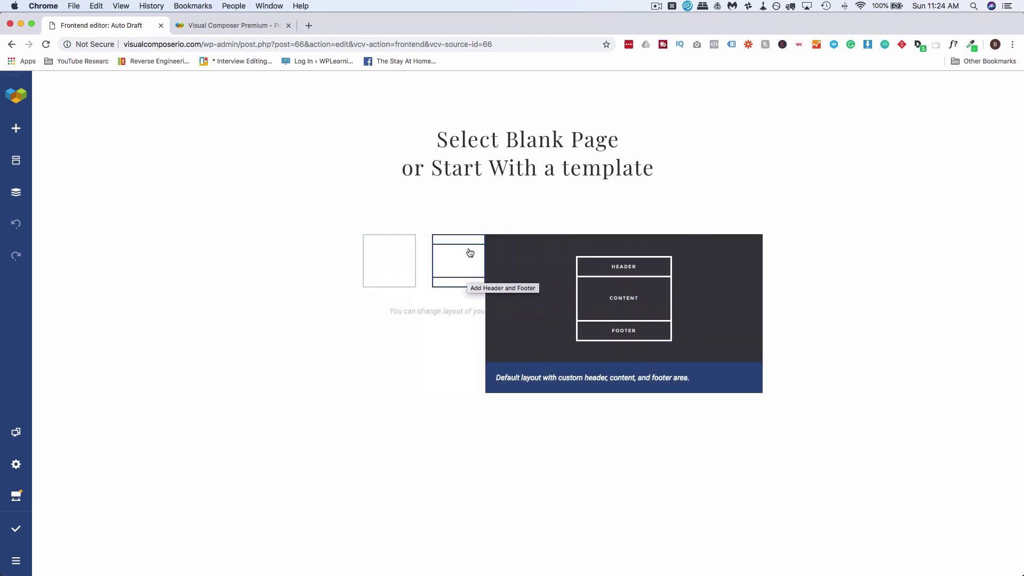
pyautogui.moveTo(523, 262)
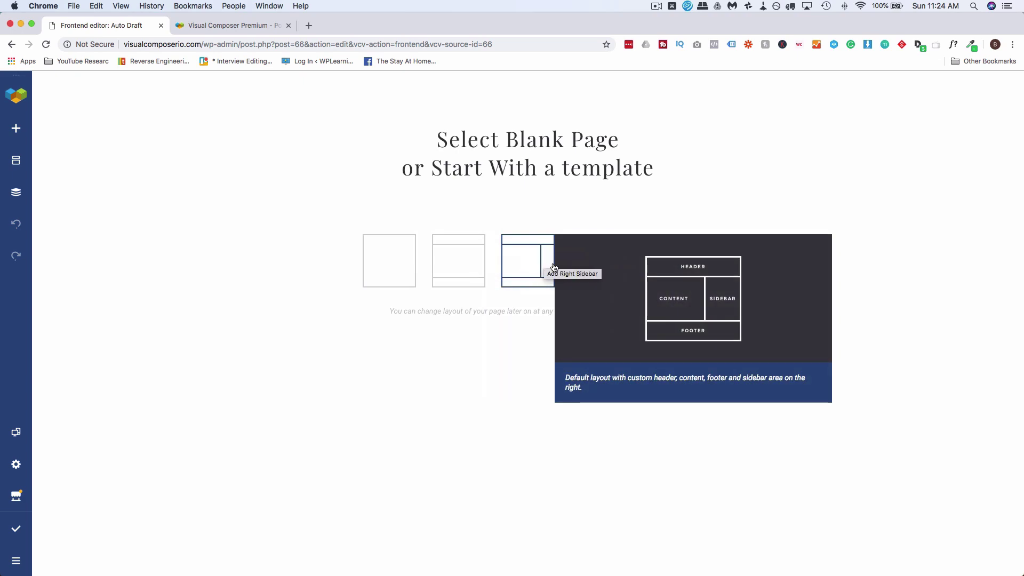
pyautogui.moveTo(610, 262)
pyautogui.moveTo(670, 266)
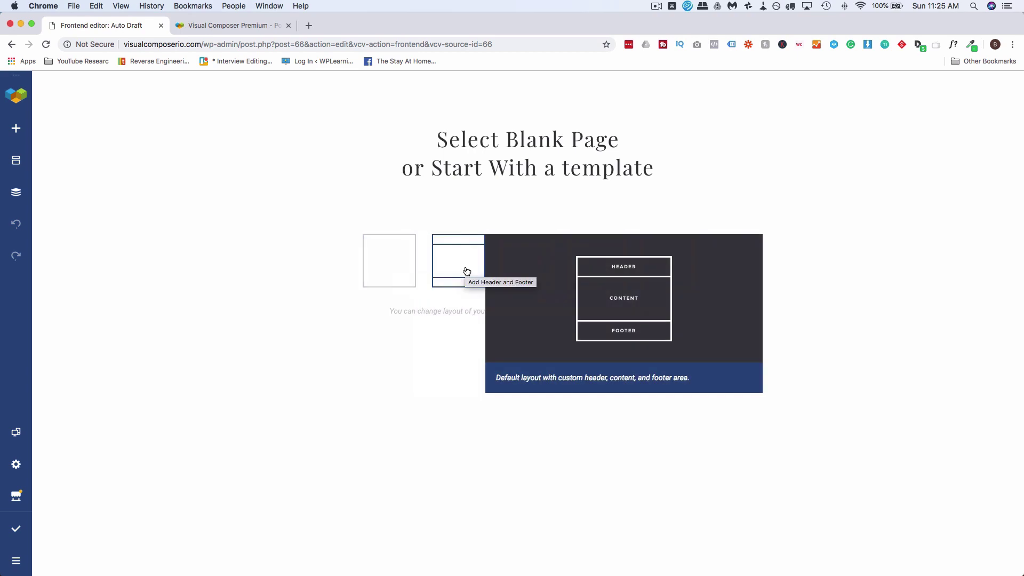
pyautogui.click(16, 129)
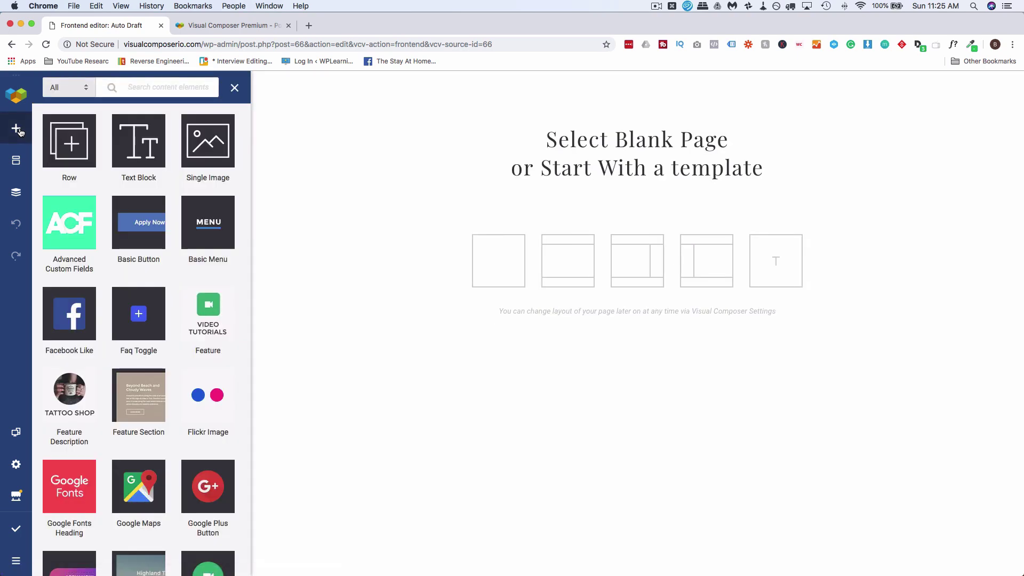
pyautogui.moveTo(210, 144)
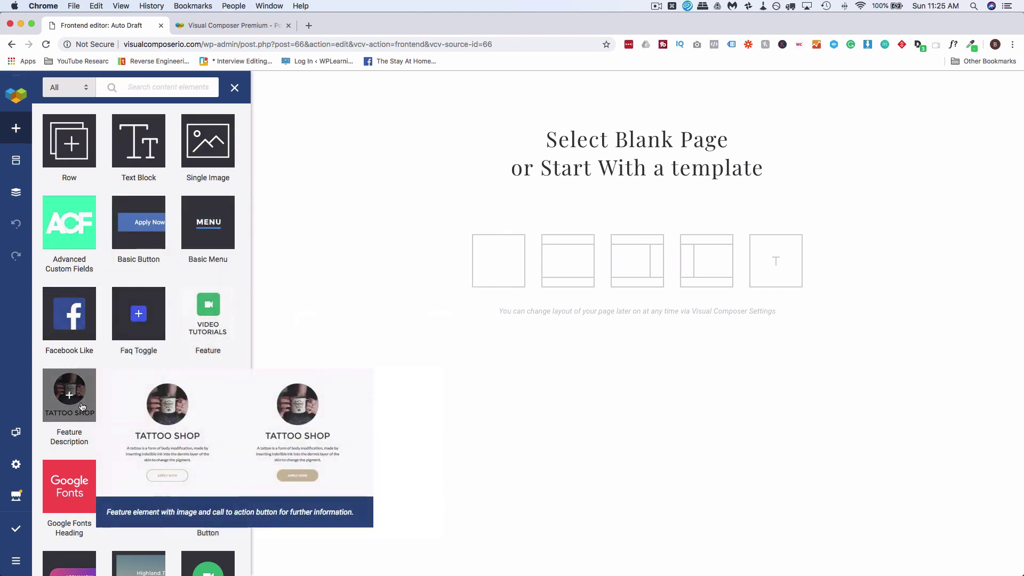
# Step: Disable the element and template preview popups in the editor settings and check the element library
pyautogui.click(16, 465)
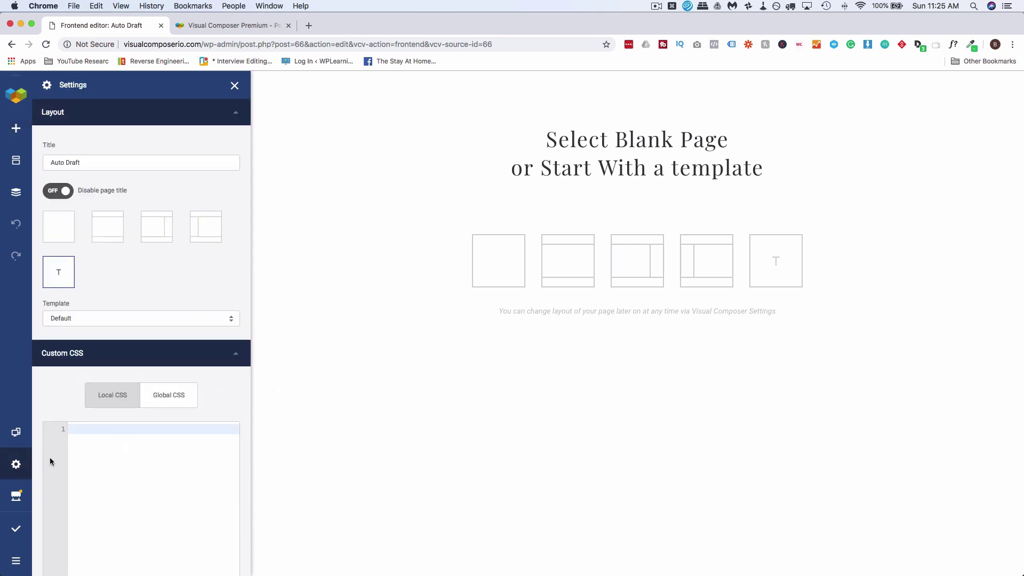
pyautogui.scroll(-10, 50, 461)
pyautogui.click(61, 537)
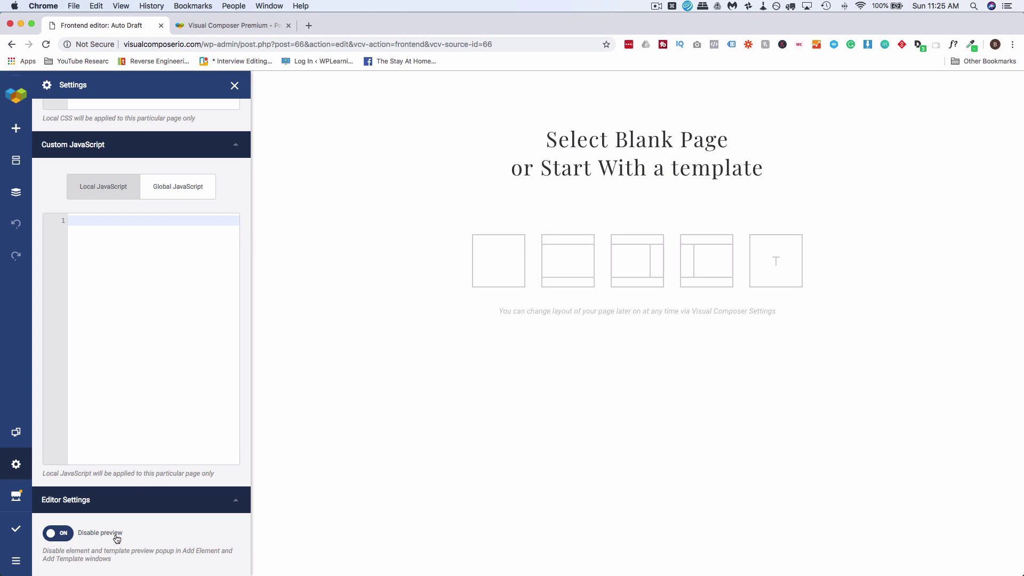
pyautogui.click(16, 128)
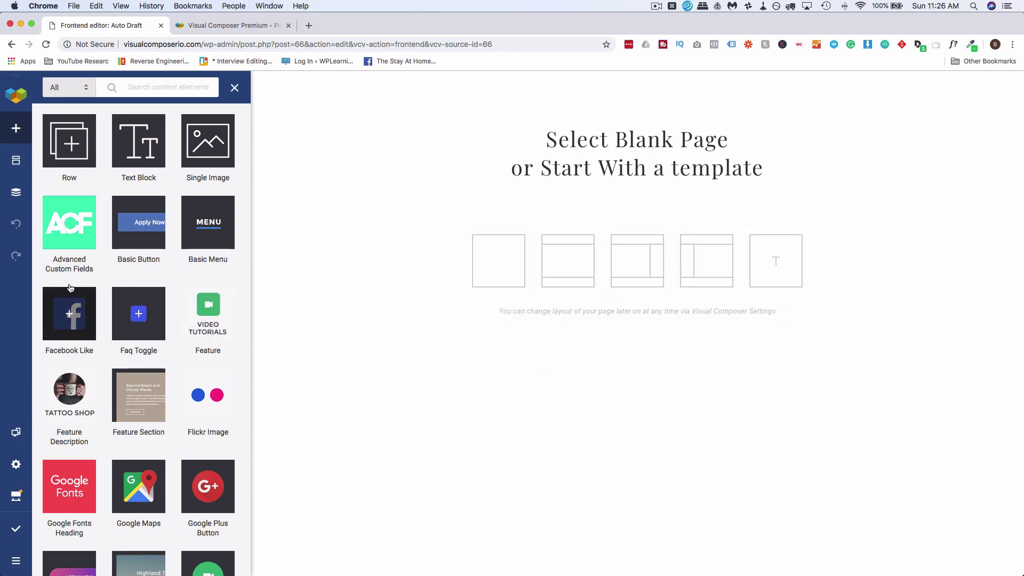
pyautogui.click(18, 131)
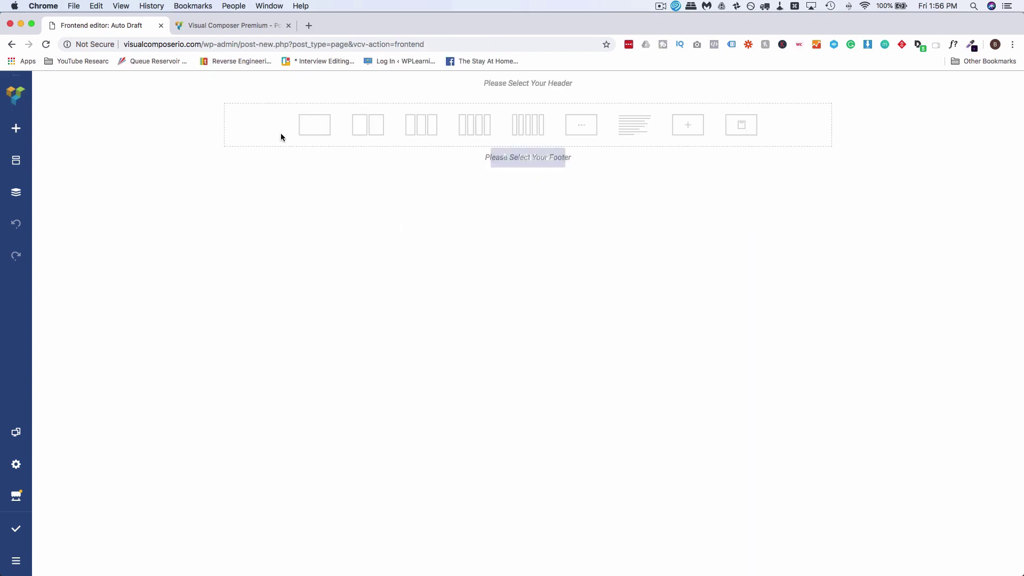
# Step: Look over the finished Shiny Lights home page in the other browser window
pyautogui.click(560, 61)
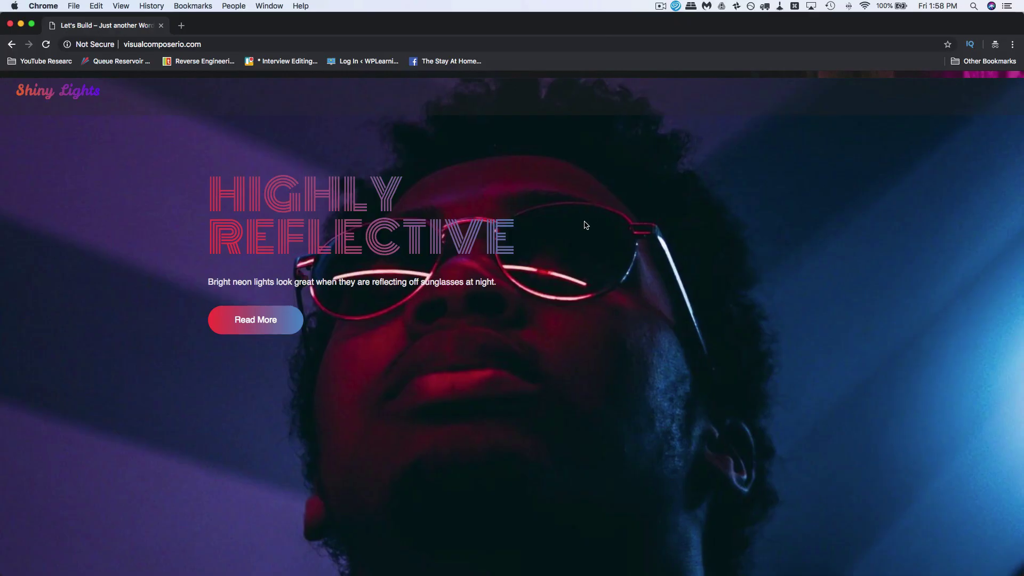
pyautogui.scroll(1, 586, 224)
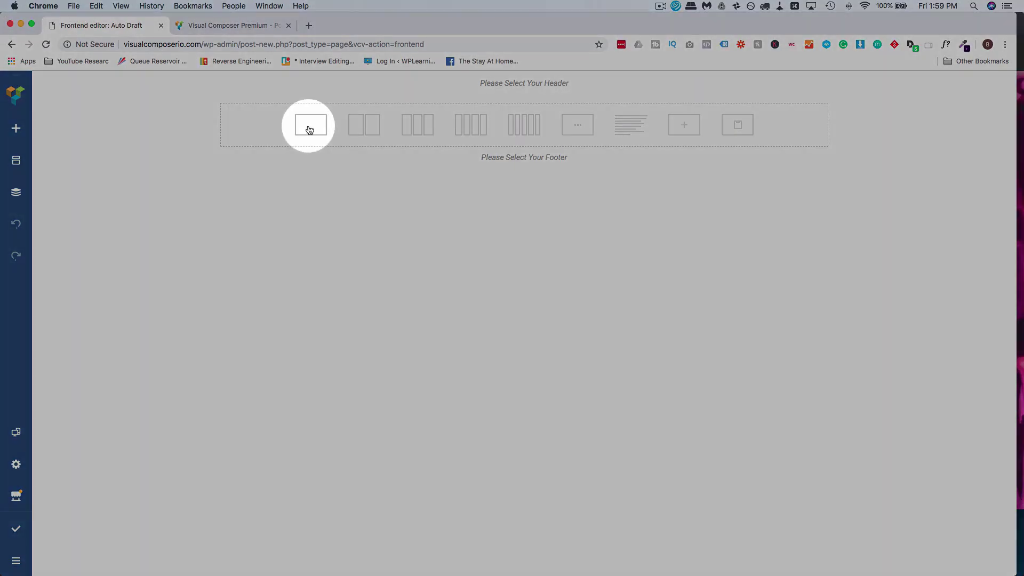
# Step: Add a single-column row between the header and footer areas and review its row and column options
pyautogui.click(309, 130)
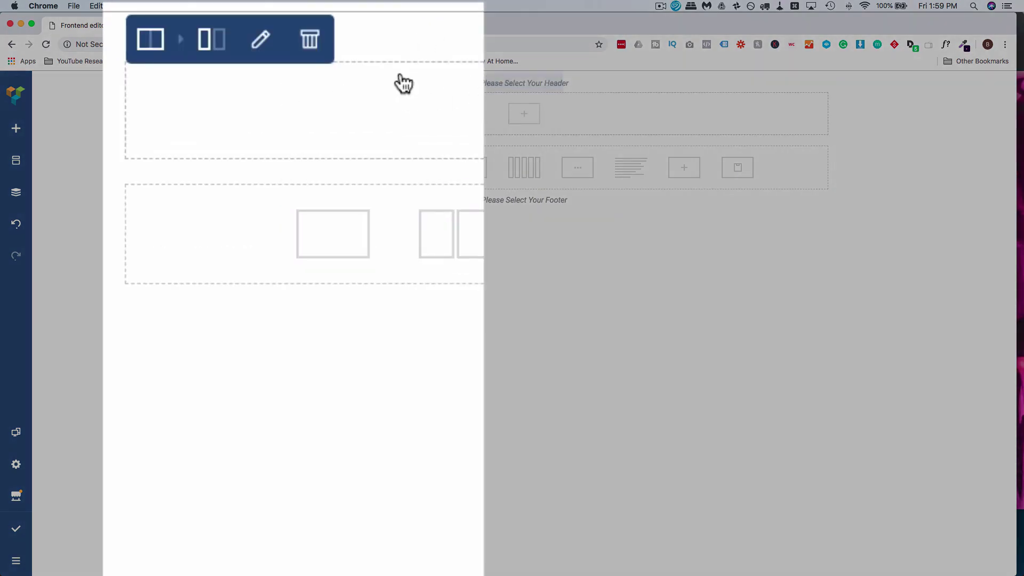
pyautogui.moveTo(147, 41)
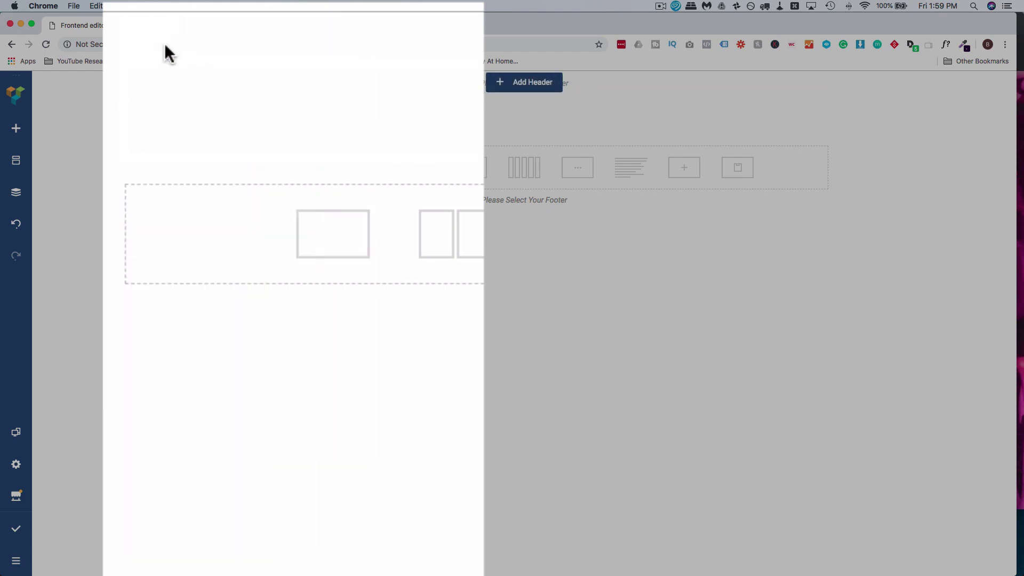
pyautogui.moveTo(164, 64)
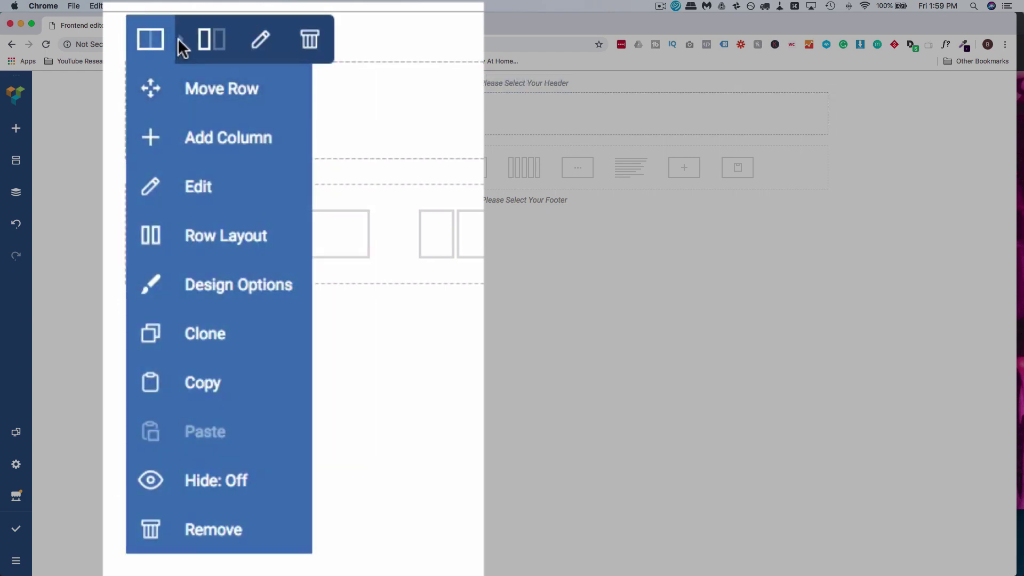
pyautogui.moveTo(209, 52)
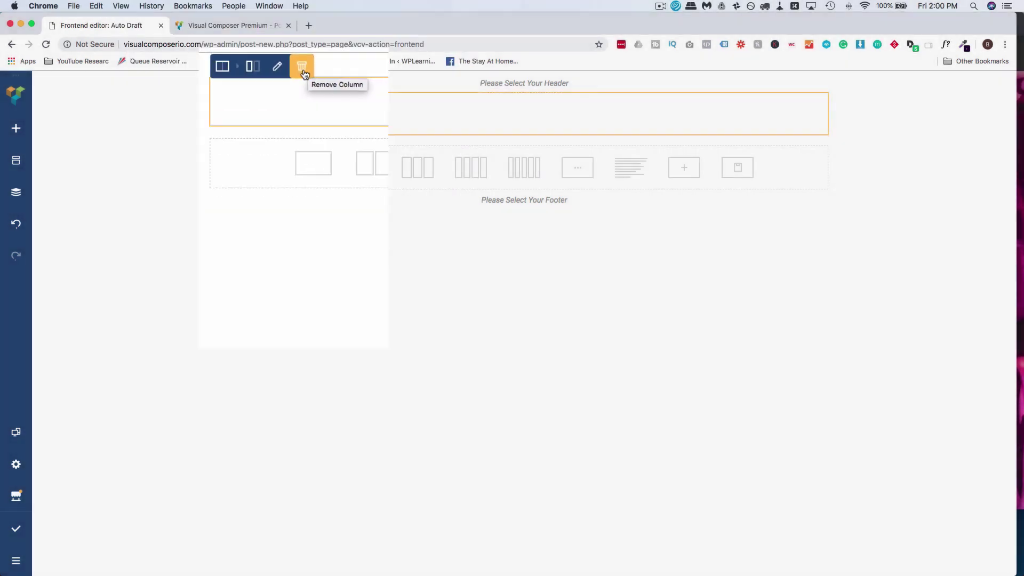
# Step: Try removing the column from the new row
pyautogui.click(309, 40)
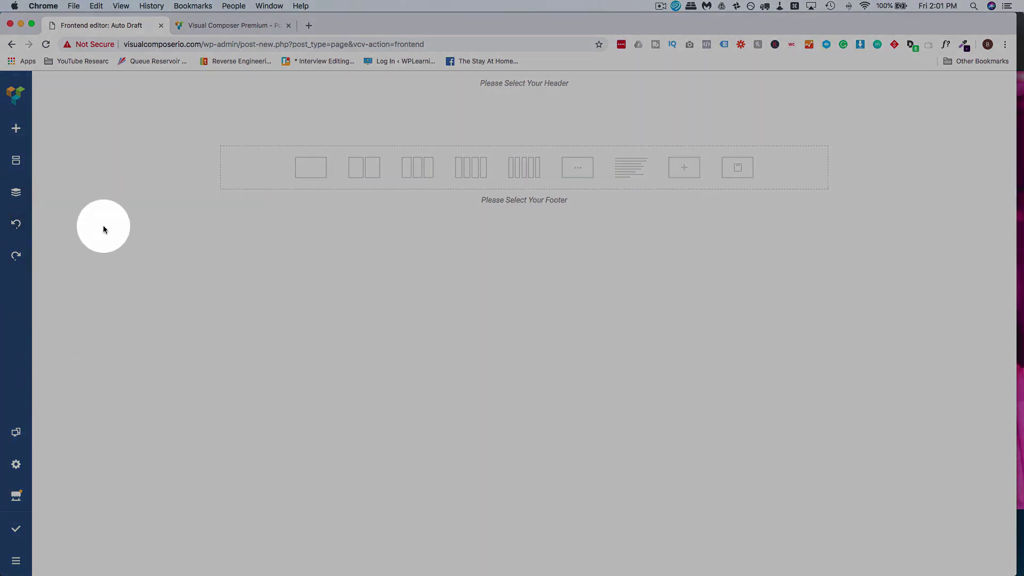
pyautogui.moveTo(396, 122)
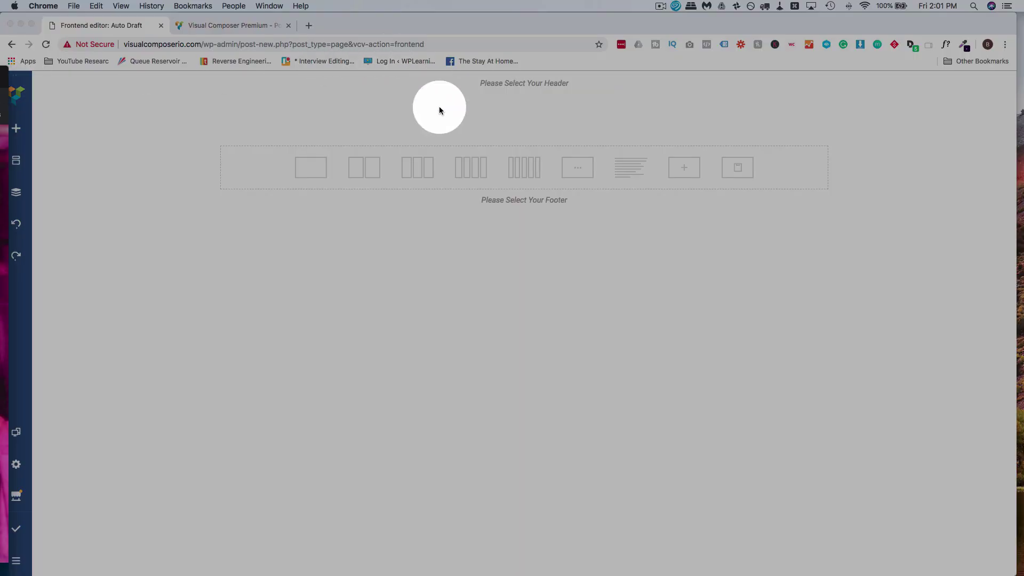
pyautogui.click(397, 99)
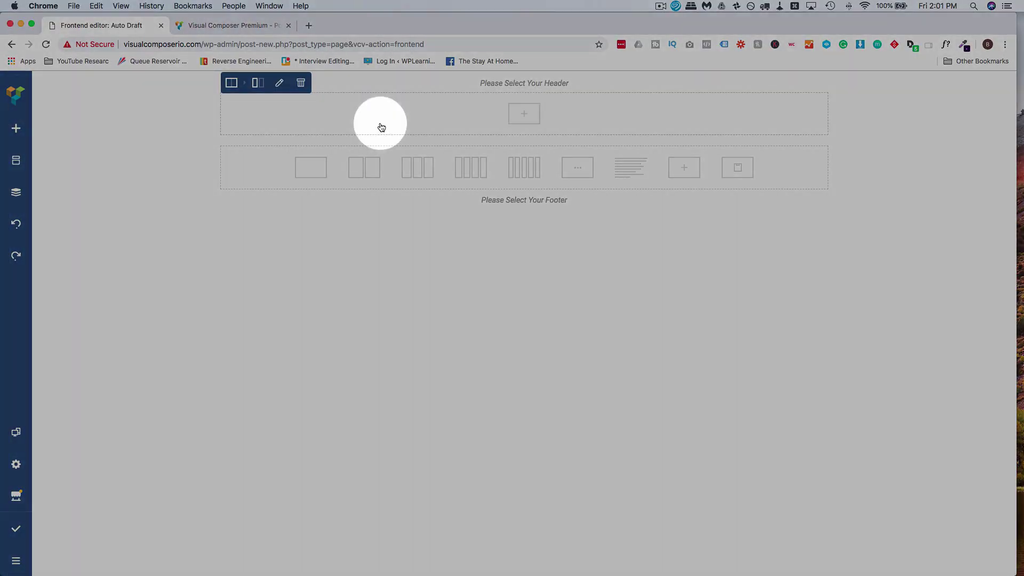
# Step: Edit the row's background images and upload image1.jpg through image4.jpg from the visual-composer-images folder to the media library
pyautogui.moveTo(229, 83)
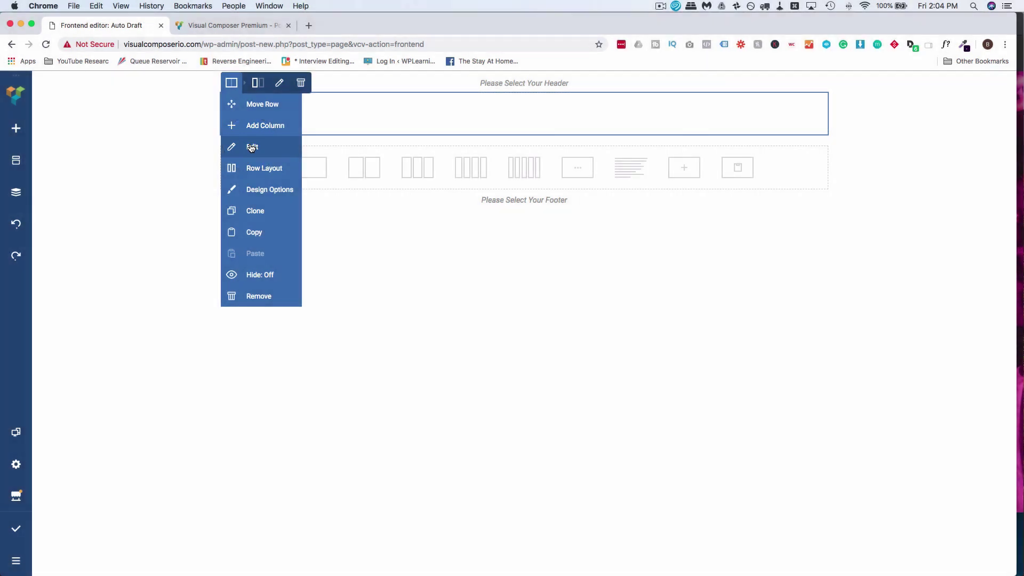
pyautogui.click(252, 147)
pyautogui.scroll(-3, 159, 167)
pyautogui.scroll(-8, 159, 170)
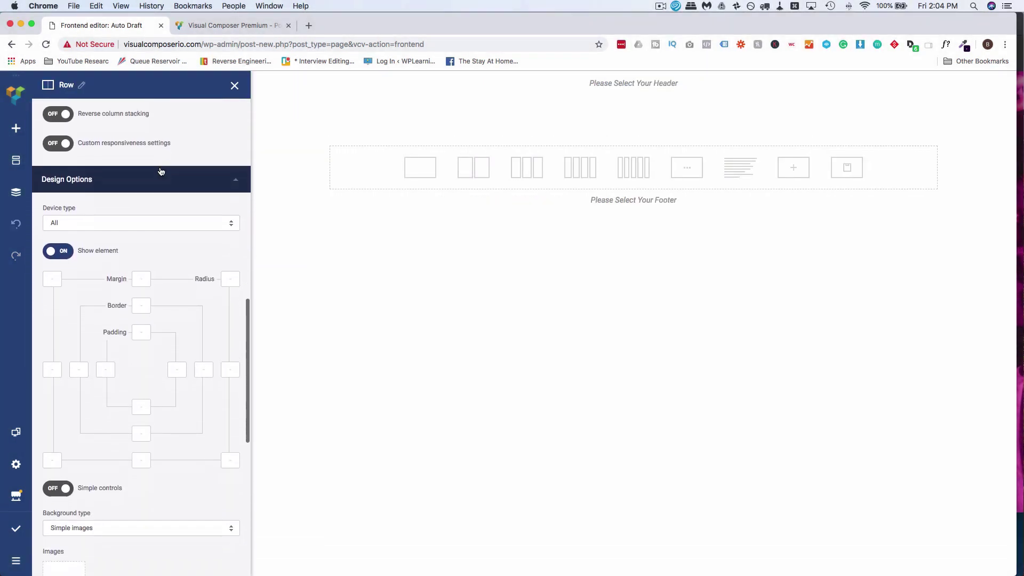
pyautogui.scroll(-2, 160, 170)
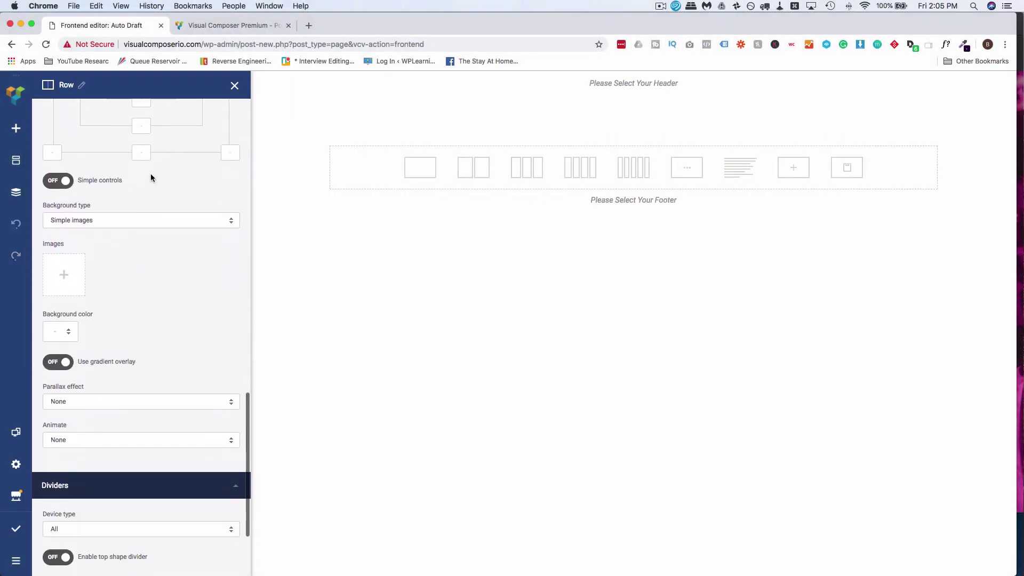
pyautogui.click(64, 278)
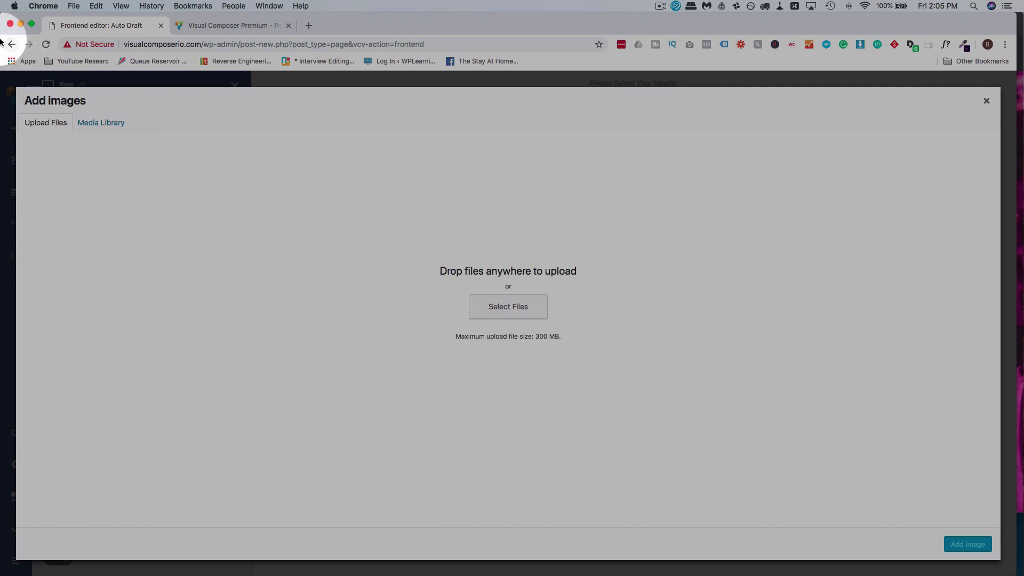
pyautogui.click(19, 91)
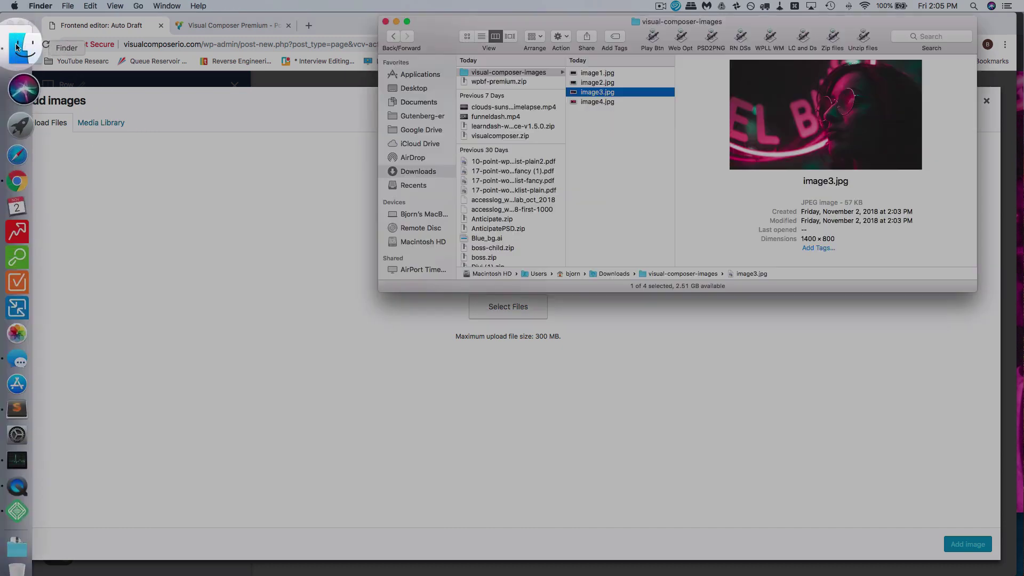
pyautogui.click(603, 101)
pyautogui.keyDown('shift'); pyautogui.click(597, 73); pyautogui.keyUp('shift')
pyautogui.moveTo(590, 83); pyautogui.dragTo(321, 191)
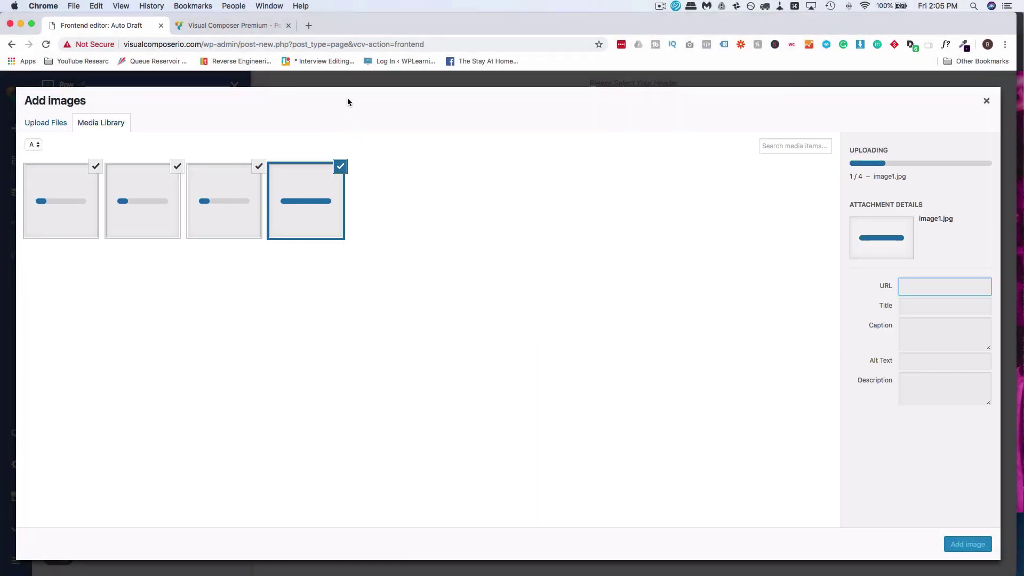
# Step: Use only image1.jpg as the row's background, removing the extra neon sign image and keeping the Cover background style
pyautogui.click(259, 168)
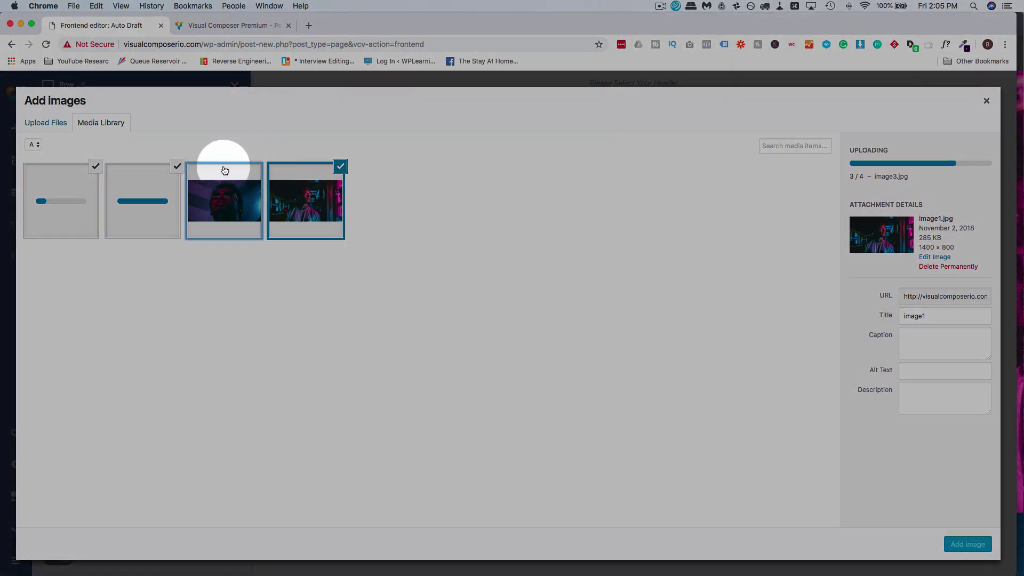
pyautogui.click(172, 167)
pyautogui.click(94, 168)
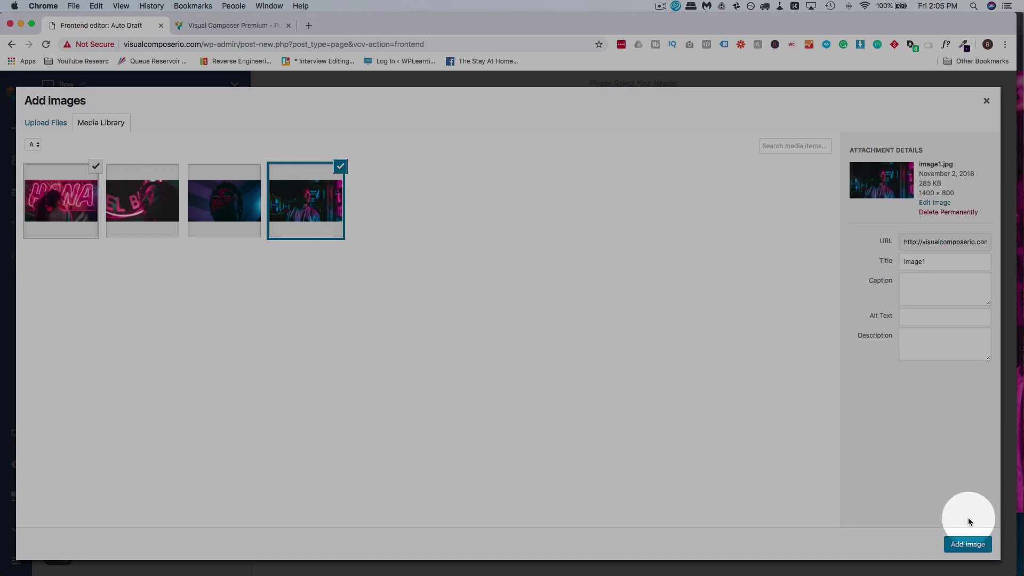
pyautogui.click(968, 544)
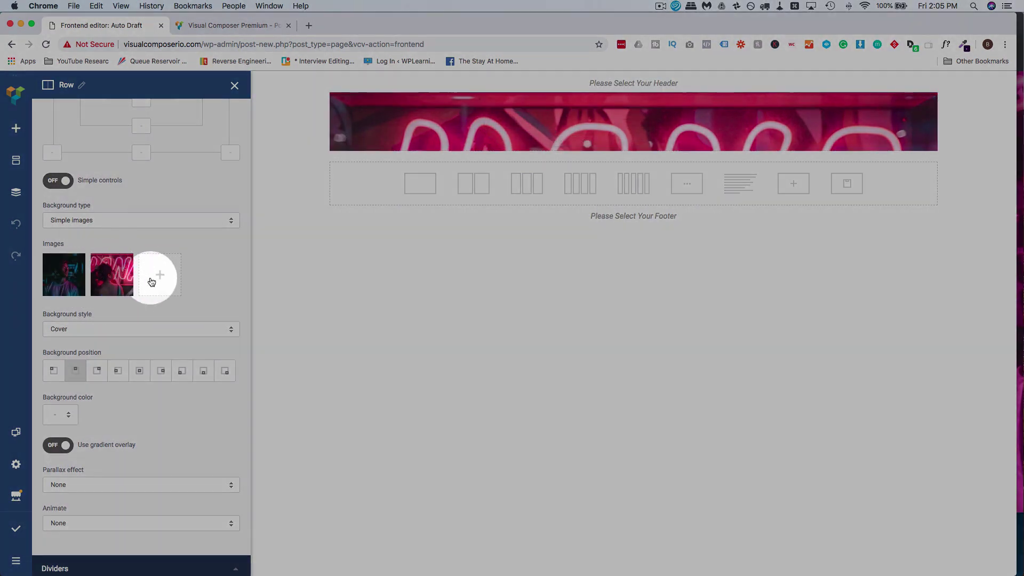
pyautogui.moveTo(66, 283)
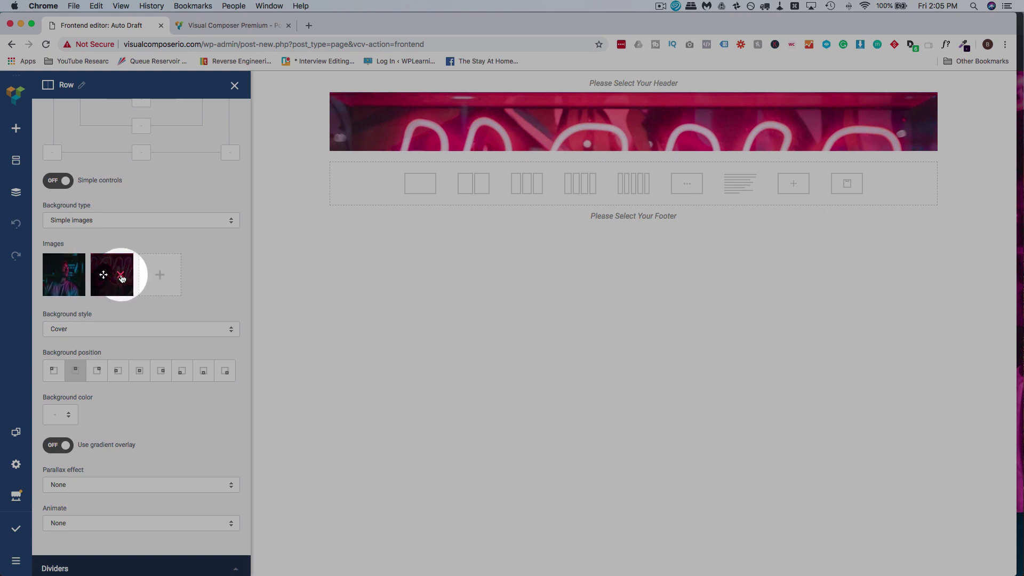
pyautogui.click(121, 276)
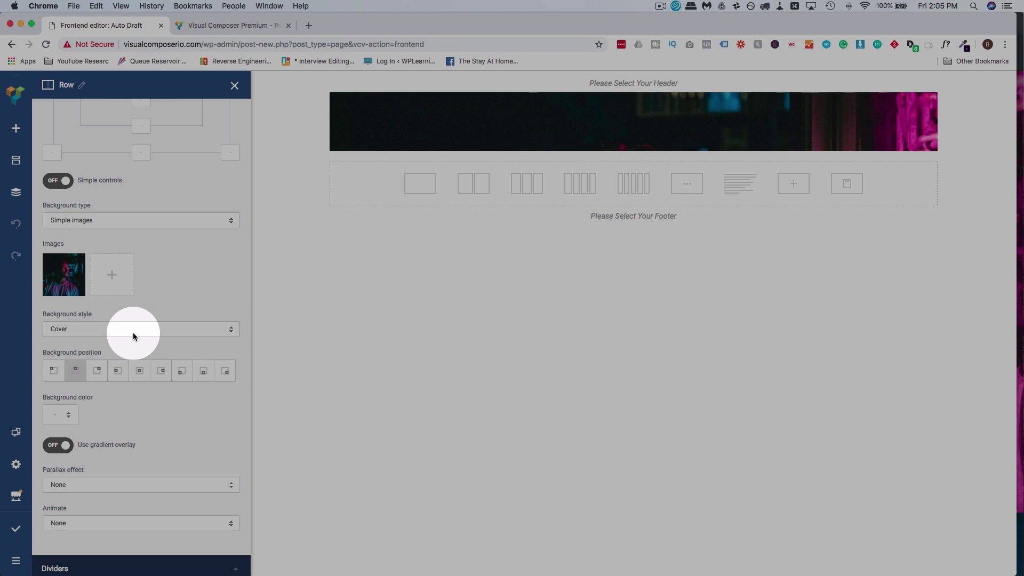
pyautogui.click(132, 331)
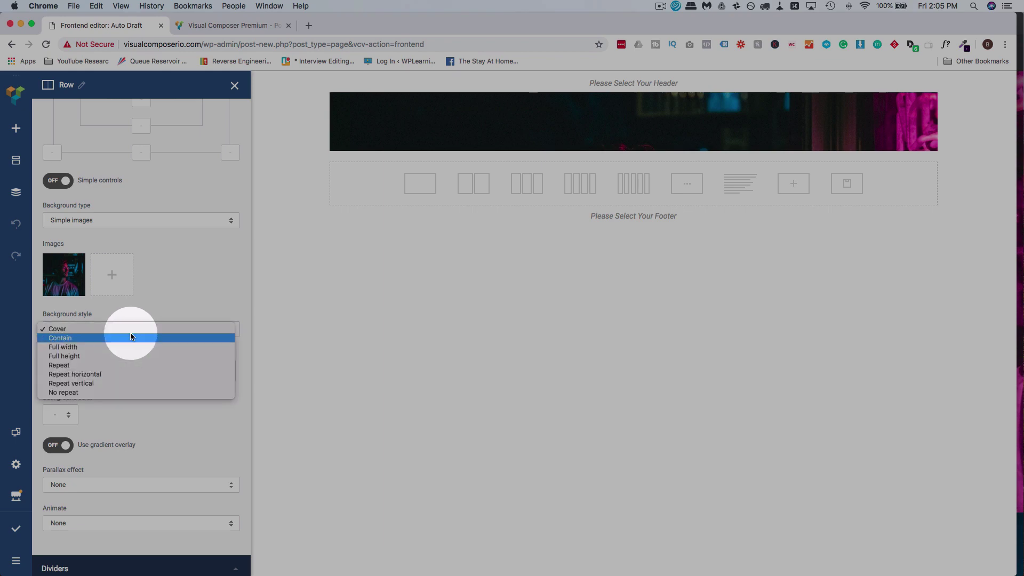
pyautogui.click(155, 308)
# Step: Turn on Stretch content in the page's layout settings
pyautogui.scroll(1, 155, 311)
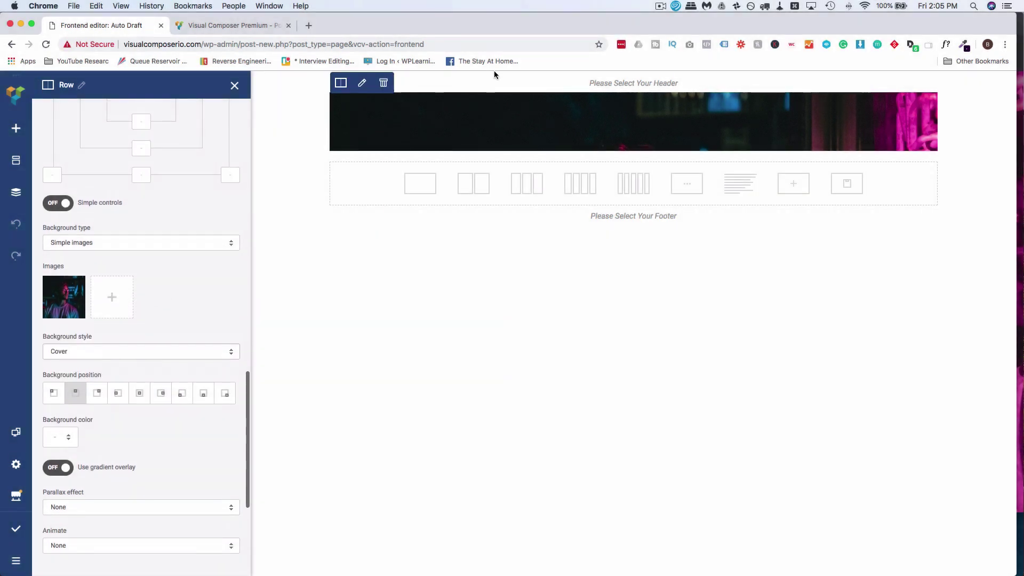
pyautogui.scroll(2, 222, 221)
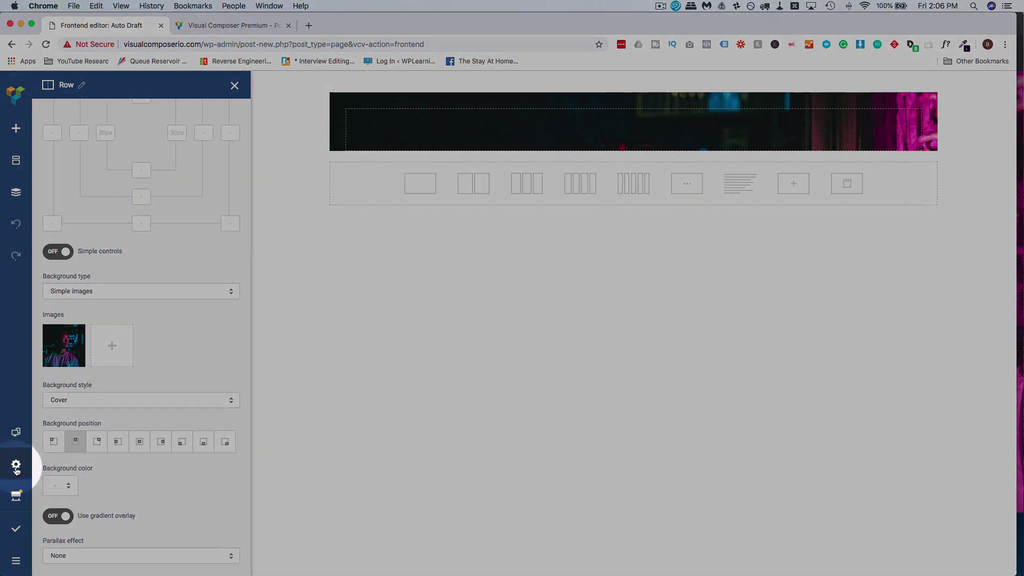
pyautogui.click(16, 465)
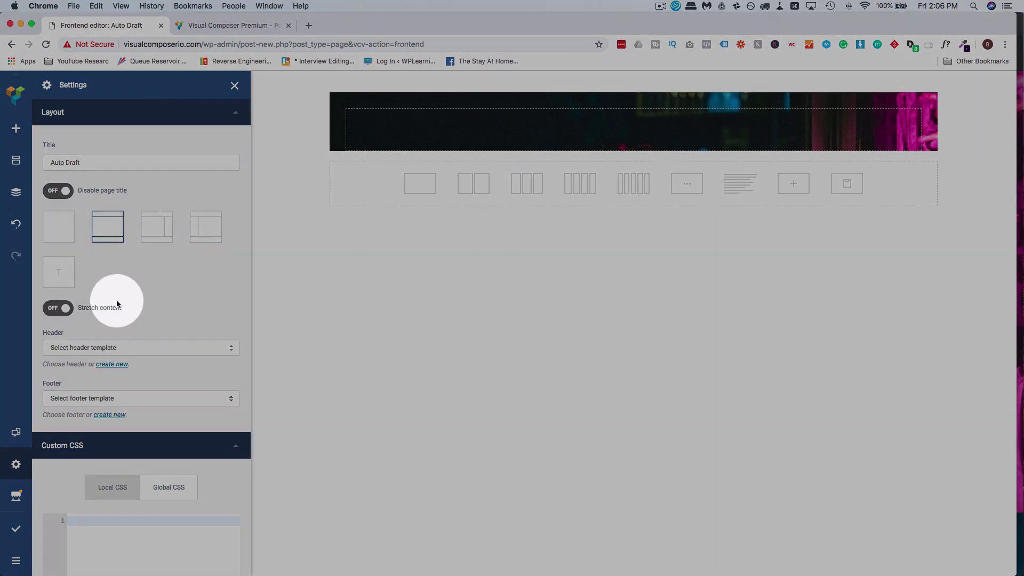
pyautogui.click(58, 307)
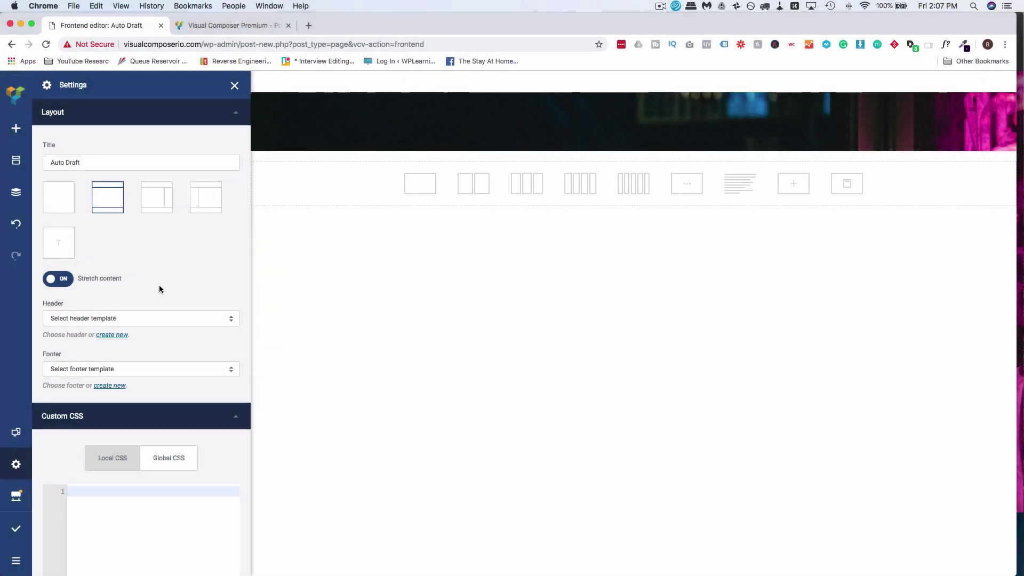
# Step: Edit the hero row's general settings and turn on Full height
pyautogui.click(277, 97)
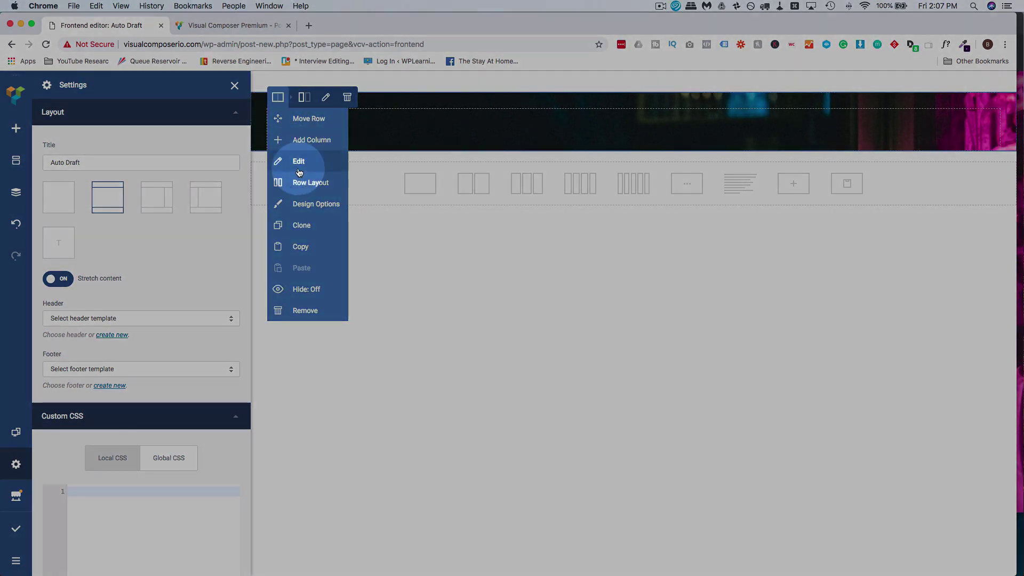
pyautogui.click(299, 172)
pyautogui.click(138, 240)
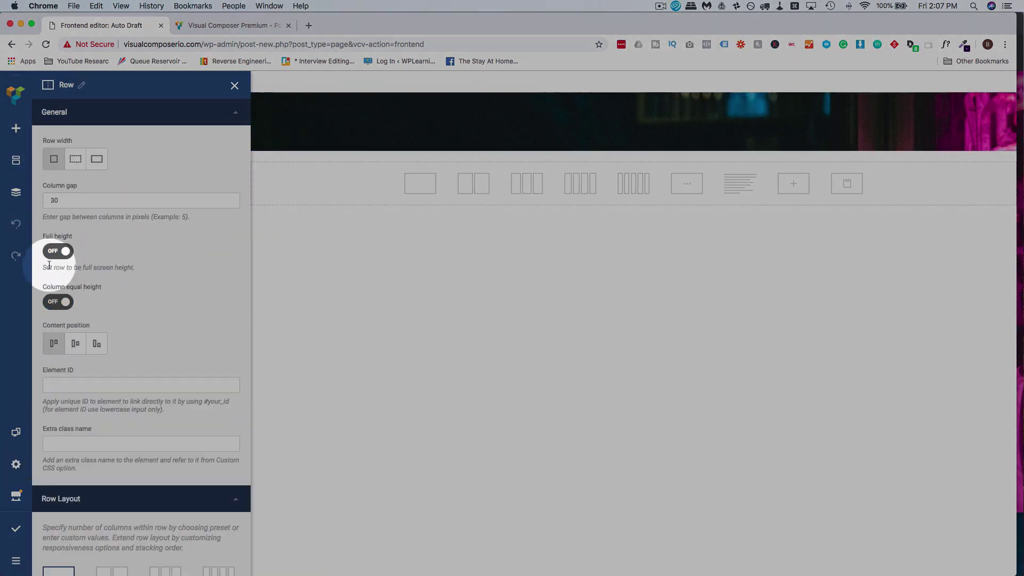
pyautogui.click(59, 251)
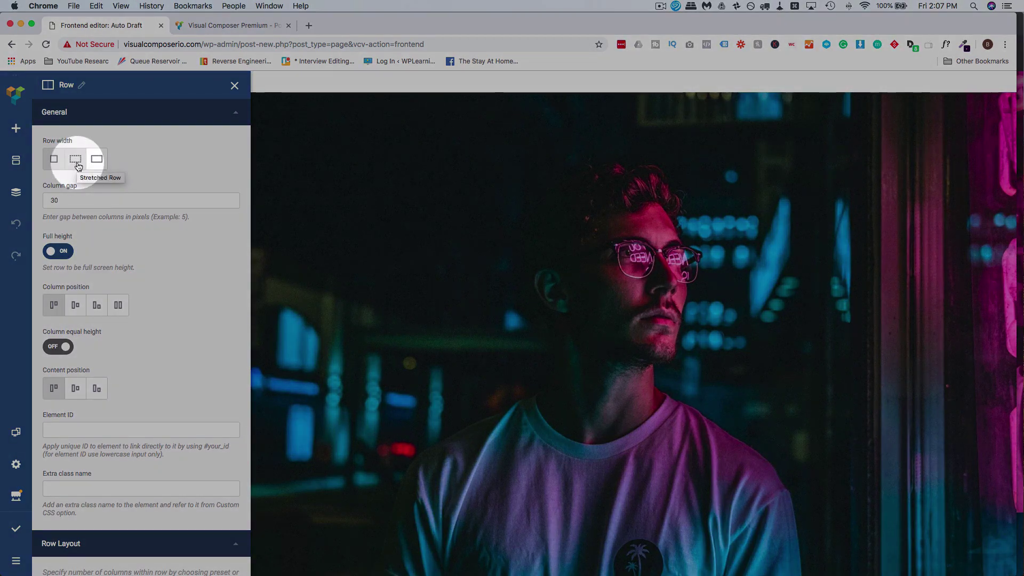
# Step: Try the Left Top and Right Bottom background positions for the row's image, and return it to the top-center position
pyautogui.scroll(-3, 141, 213)
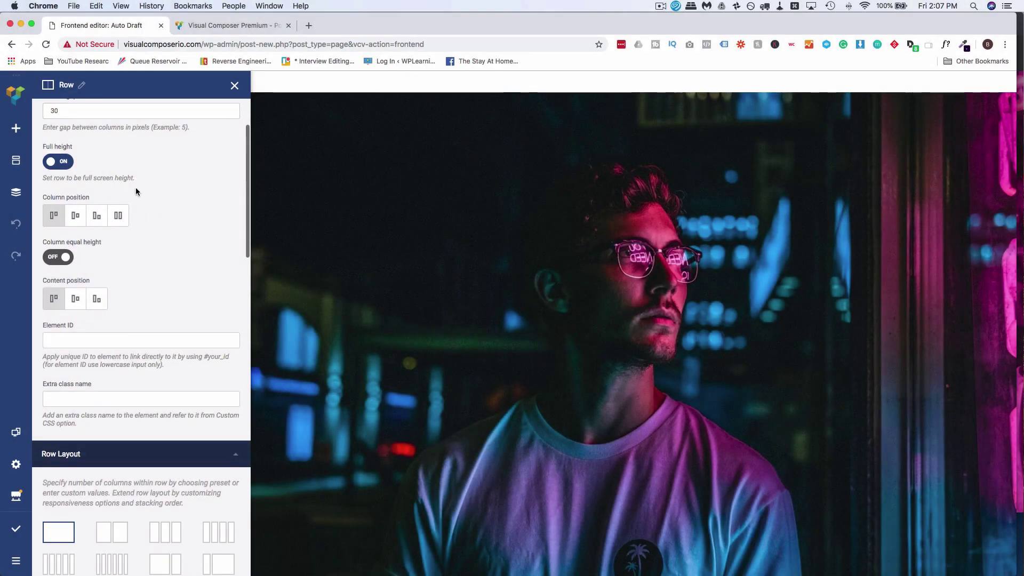
pyautogui.scroll(-4, 135, 188)
pyautogui.scroll(-10, 136, 190)
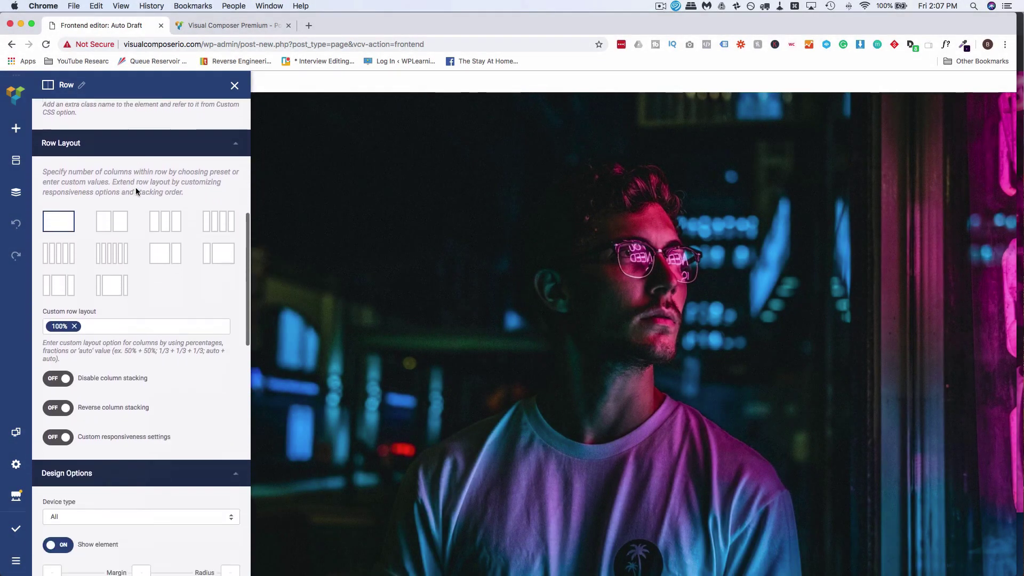
pyautogui.scroll(-10, 135, 191)
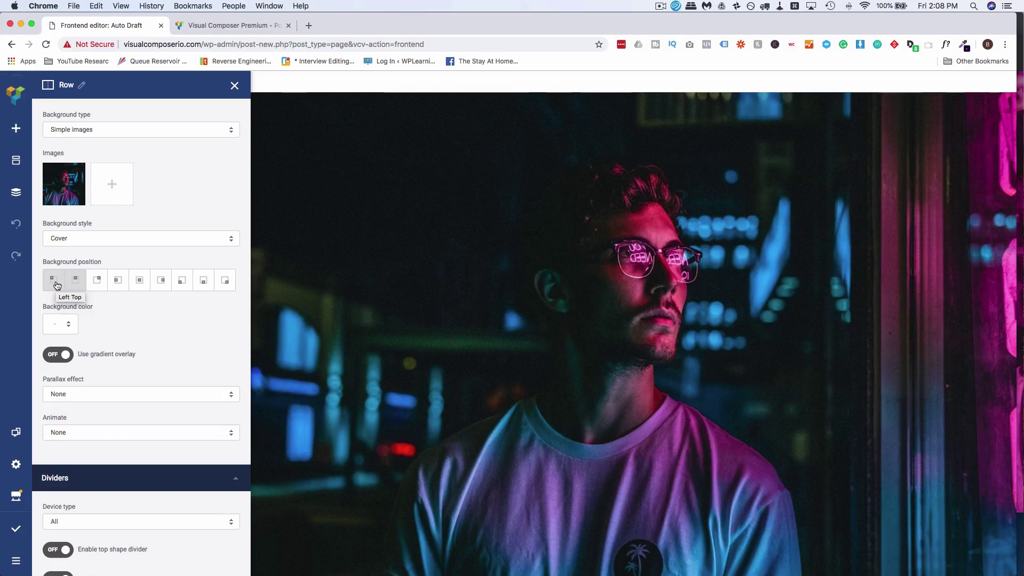
pyautogui.click(57, 285)
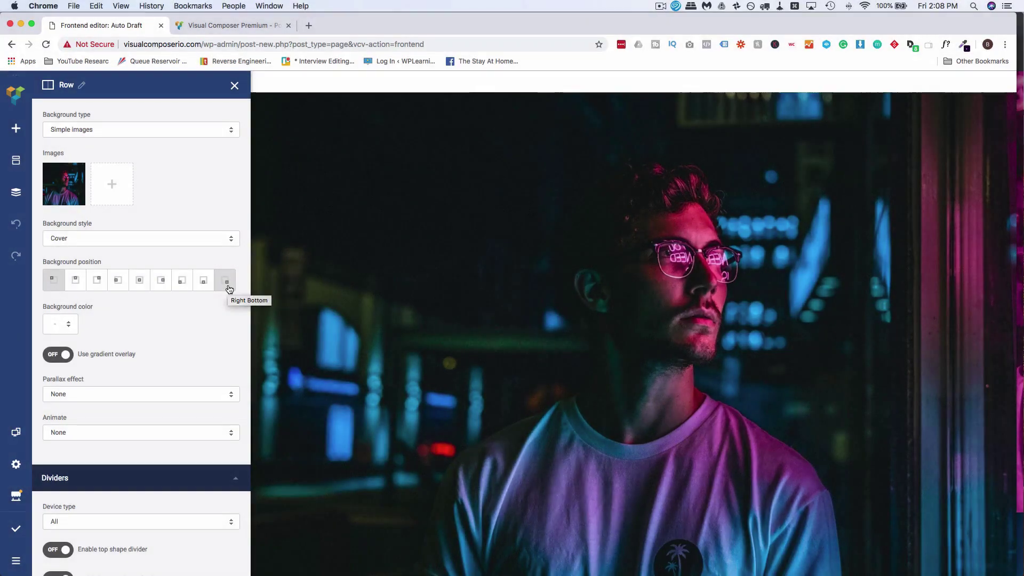
pyautogui.click(227, 287)
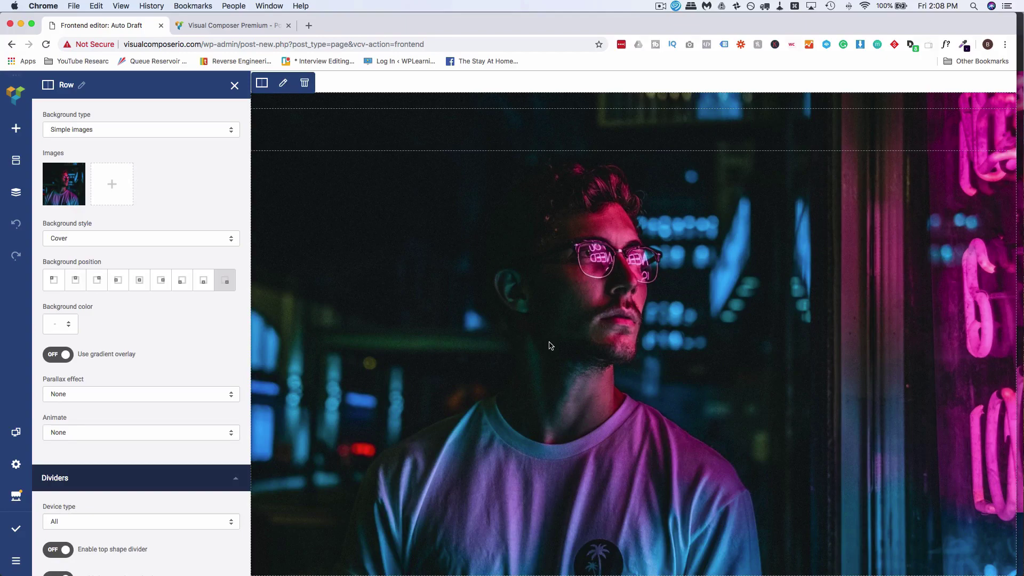
pyautogui.click(73, 281)
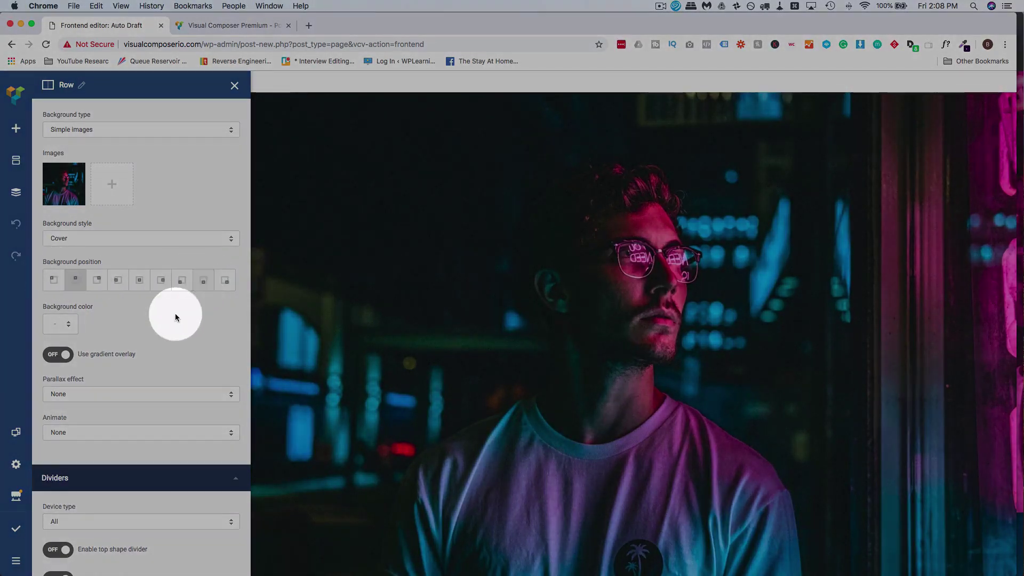
# Step: Try the Simple parallax effect on the row's background and preview it on the page
pyautogui.scroll(-2, 133, 315)
pyautogui.scroll(-2, 126, 315)
pyautogui.click(98, 321)
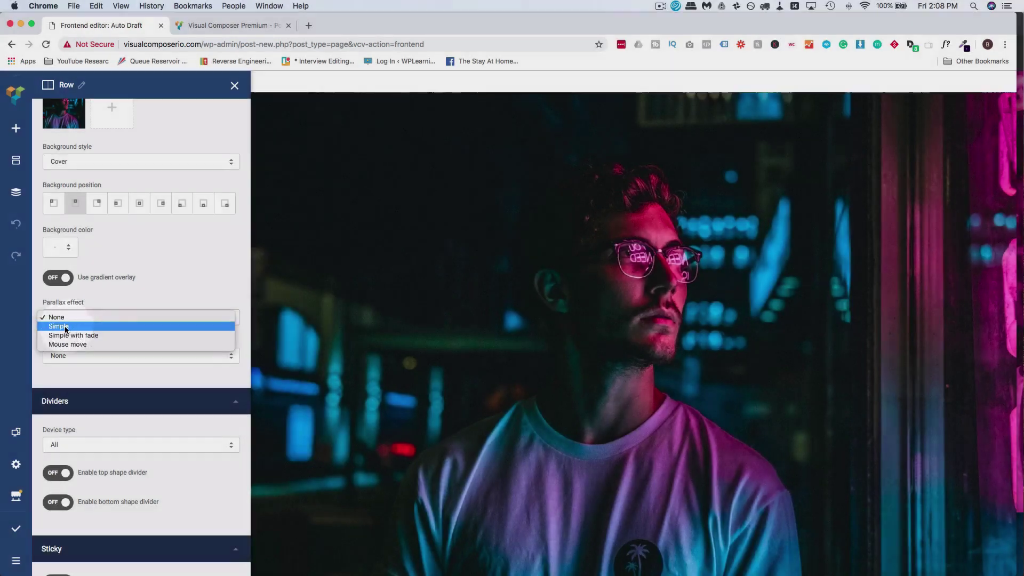
pyautogui.click(97, 325)
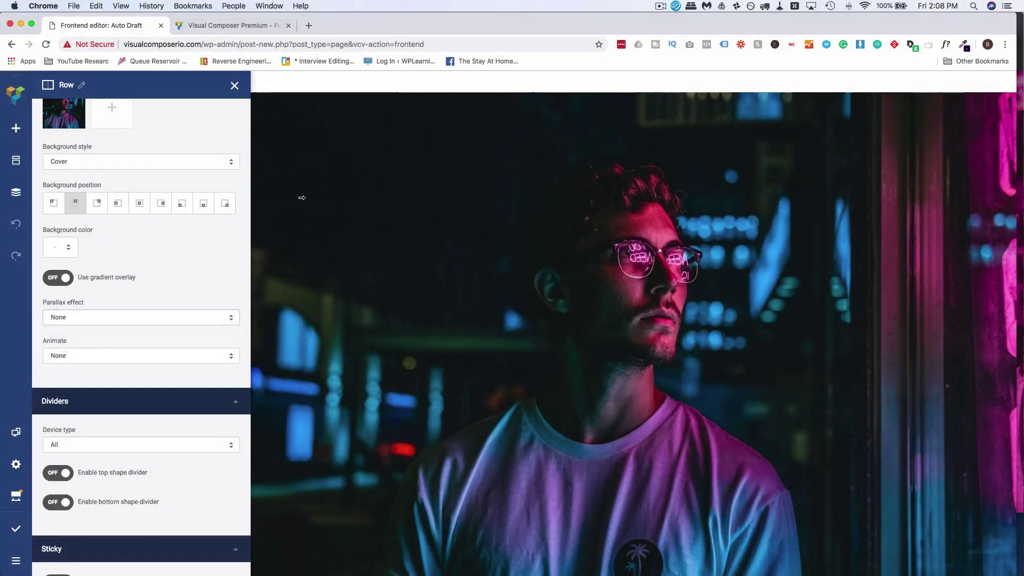
pyautogui.scroll(-3, 343, 186)
pyautogui.scroll(2, 343, 187)
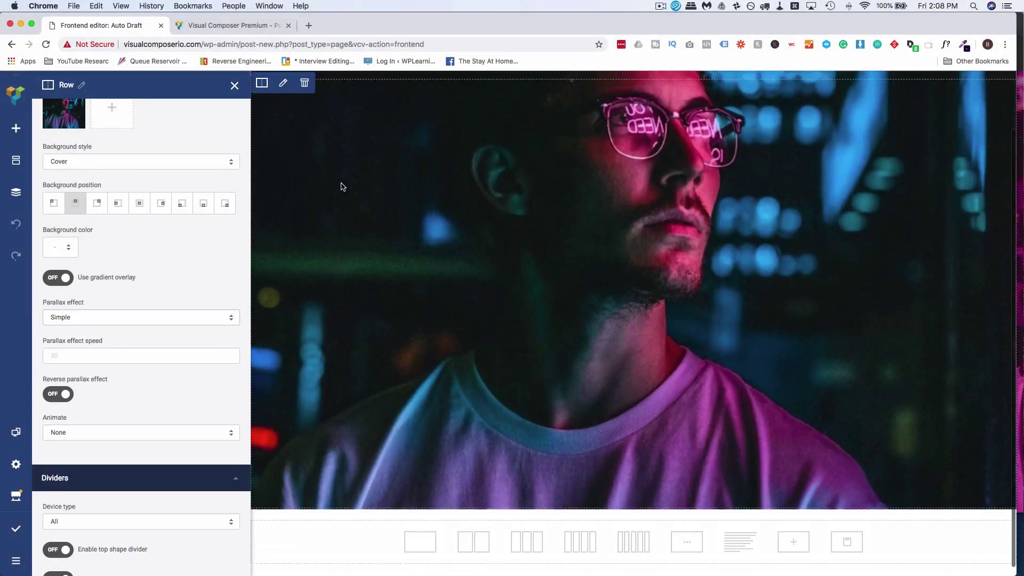
pyautogui.scroll(2, 343, 186)
pyautogui.scroll(-1, 343, 187)
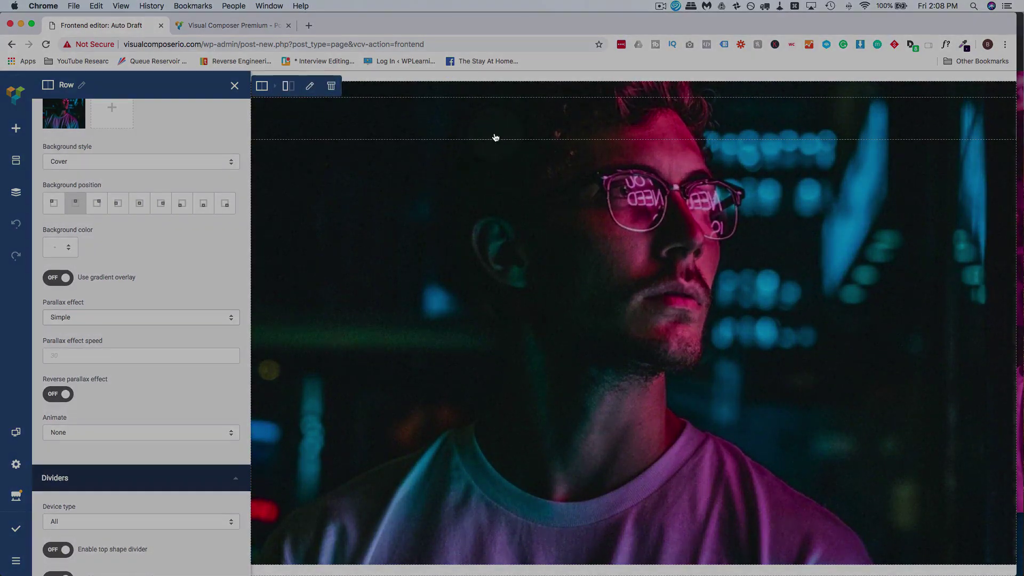
pyautogui.scroll(-2, 495, 137)
pyautogui.scroll(1, 494, 136)
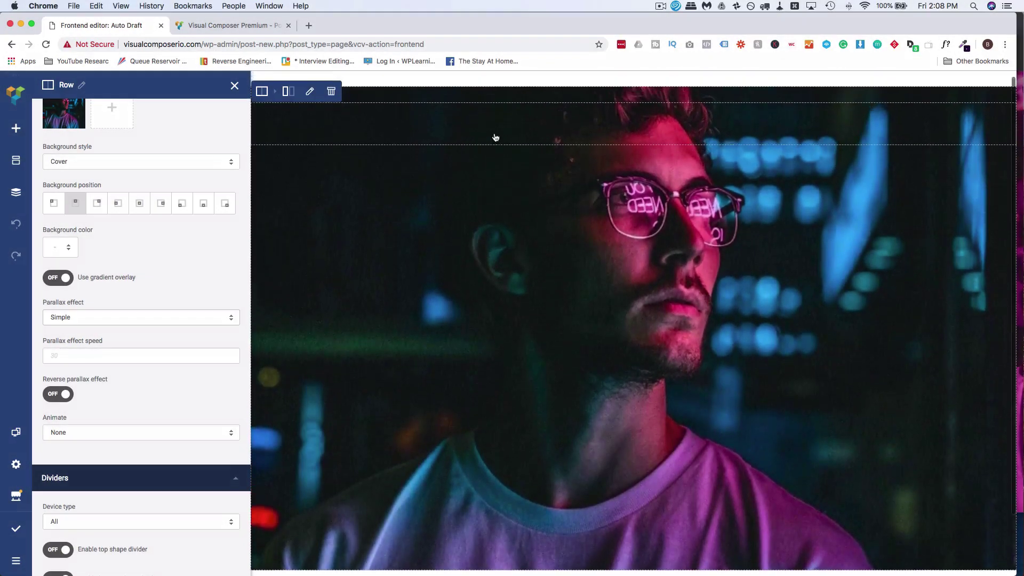
pyautogui.scroll(-3, 494, 137)
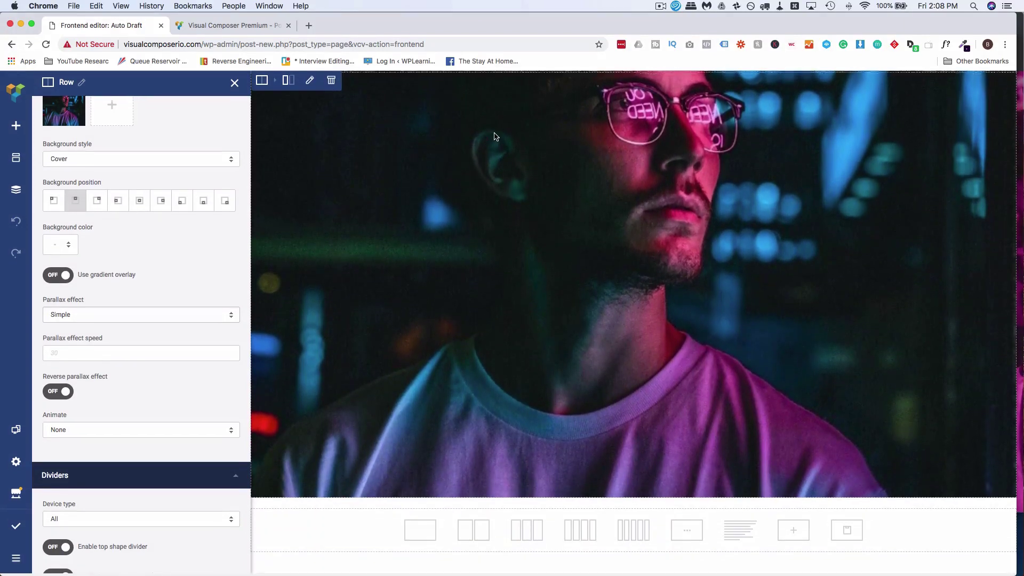
# Step: Try the Simple with fade parallax effect on the row's background and preview it on the page
pyautogui.click(93, 315)
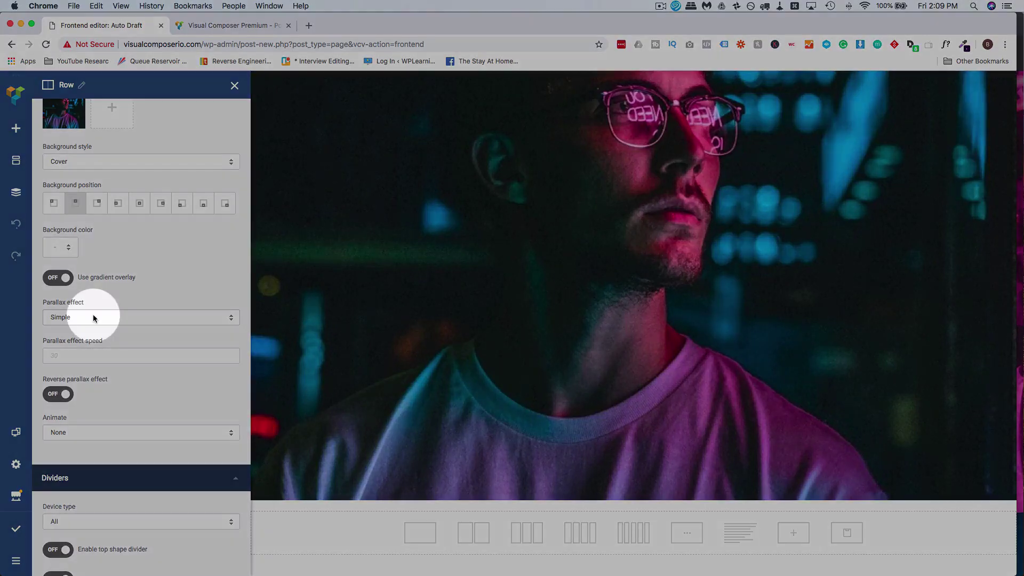
pyautogui.click(89, 326)
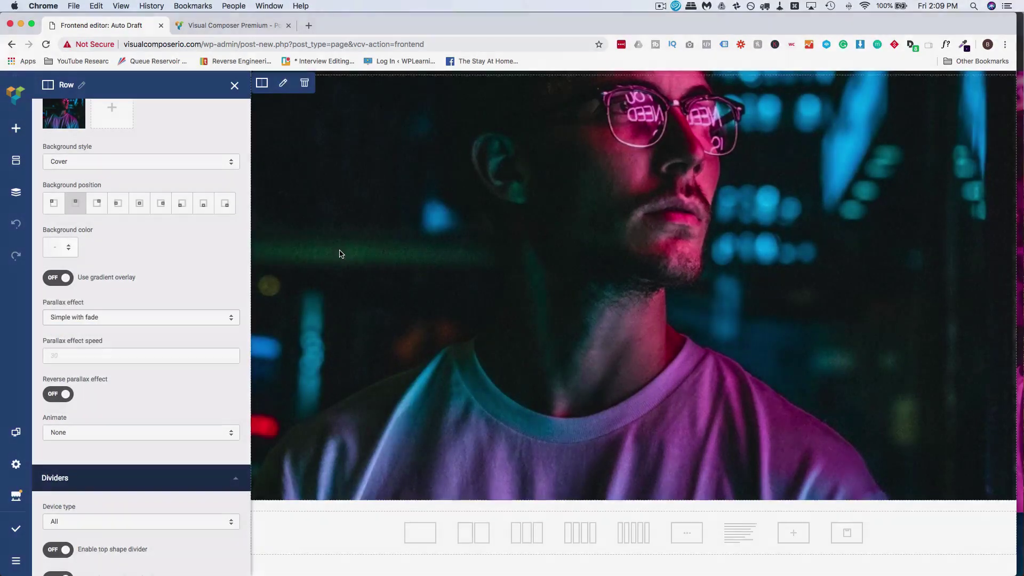
pyautogui.scroll(-3, 342, 253)
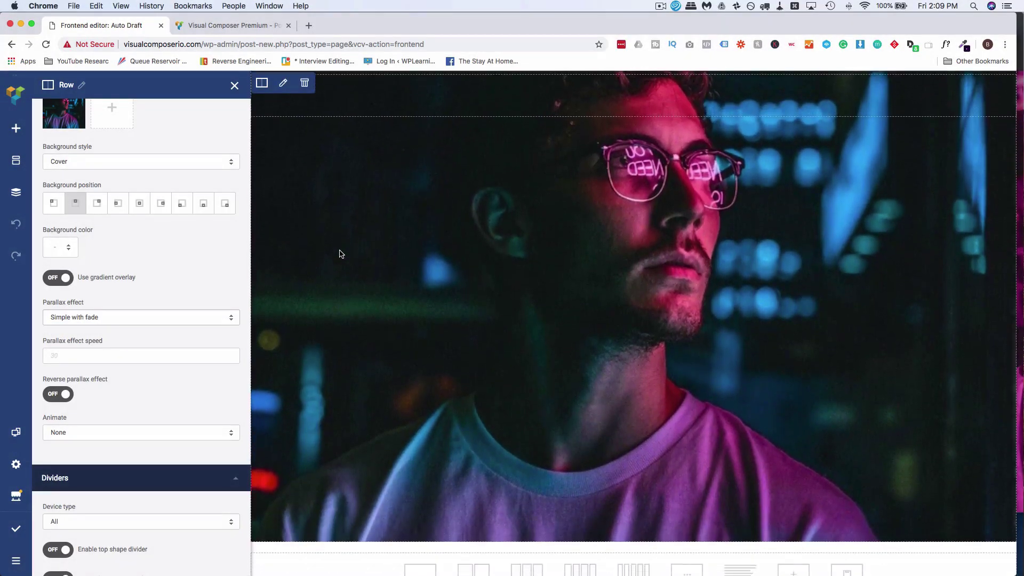
pyautogui.scroll(3, 341, 254)
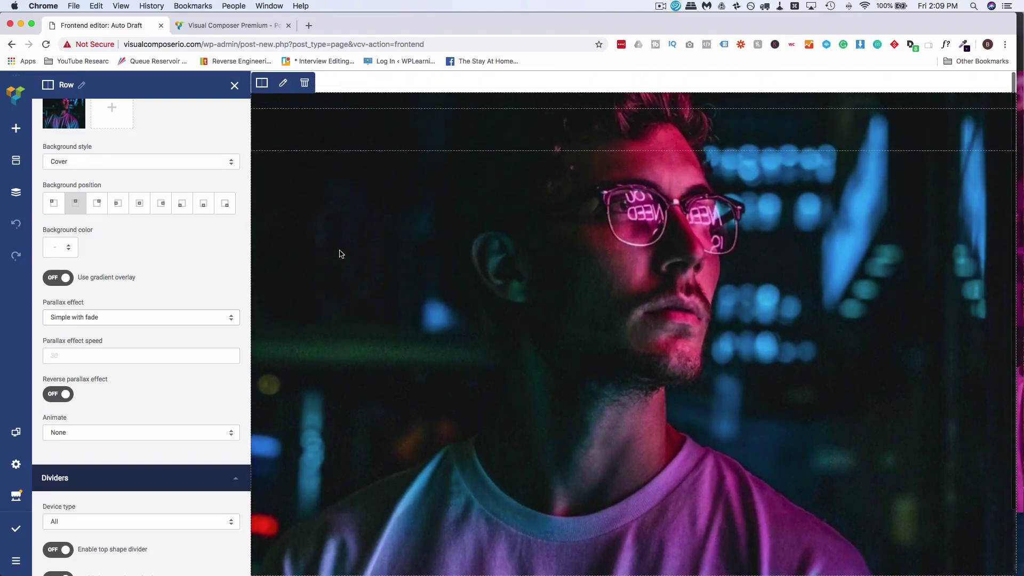
# Step: Set the row background's parallax effect to Mouse move with a parallax effect speed of 1
pyautogui.click(110, 316)
pyautogui.click(82, 327)
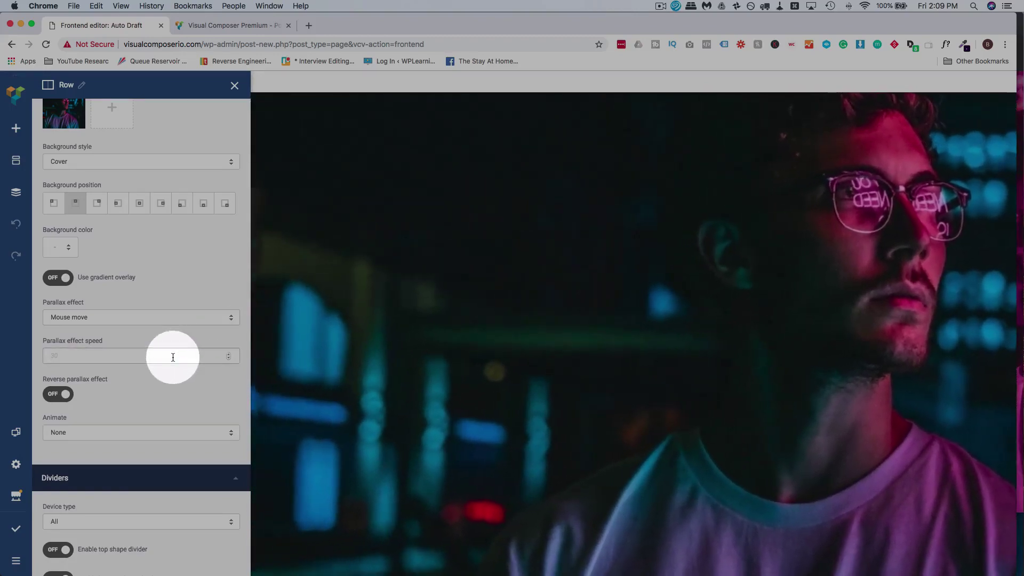
pyautogui.click(172, 356)
pyautogui.write('1')
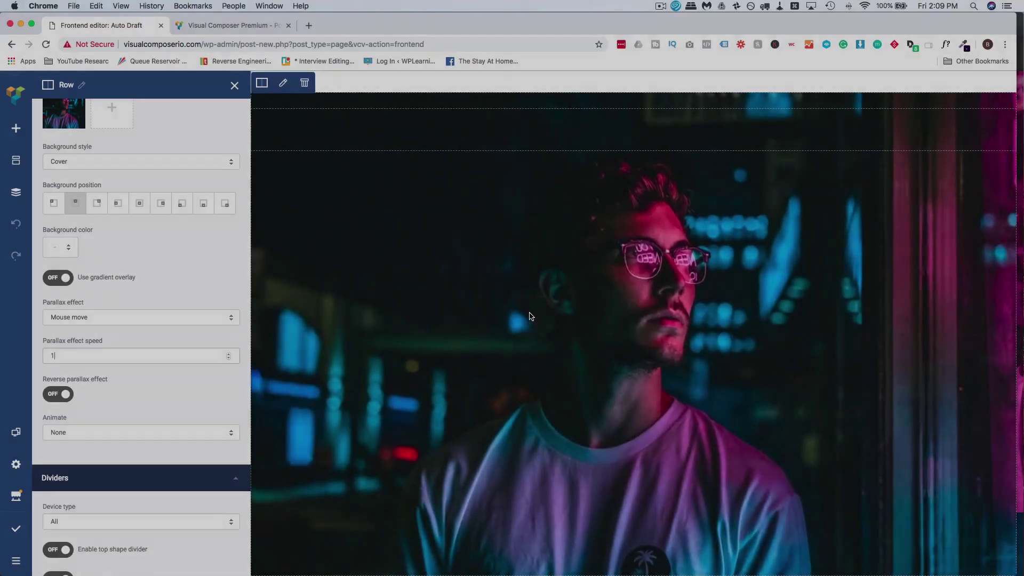
pyautogui.scroll(-4, 202, 379)
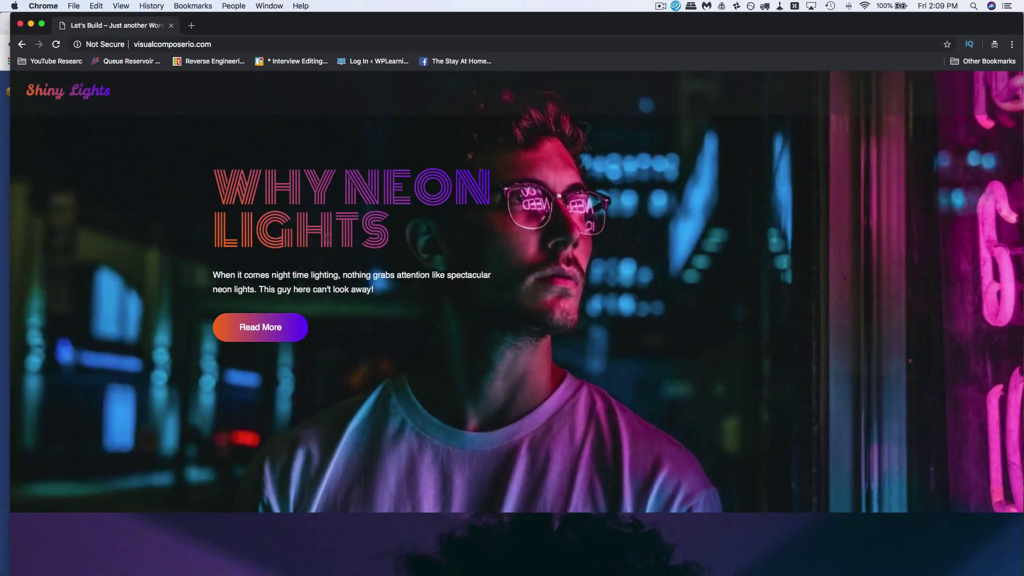
pyautogui.moveTo(224, 186); pyautogui.dragTo(375, 290)
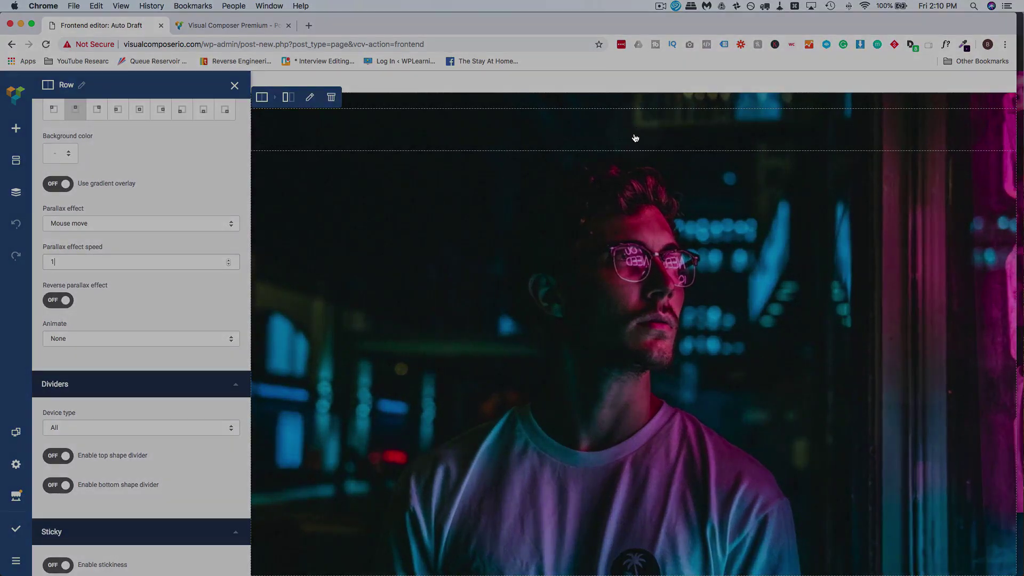
pyautogui.click(636, 136)
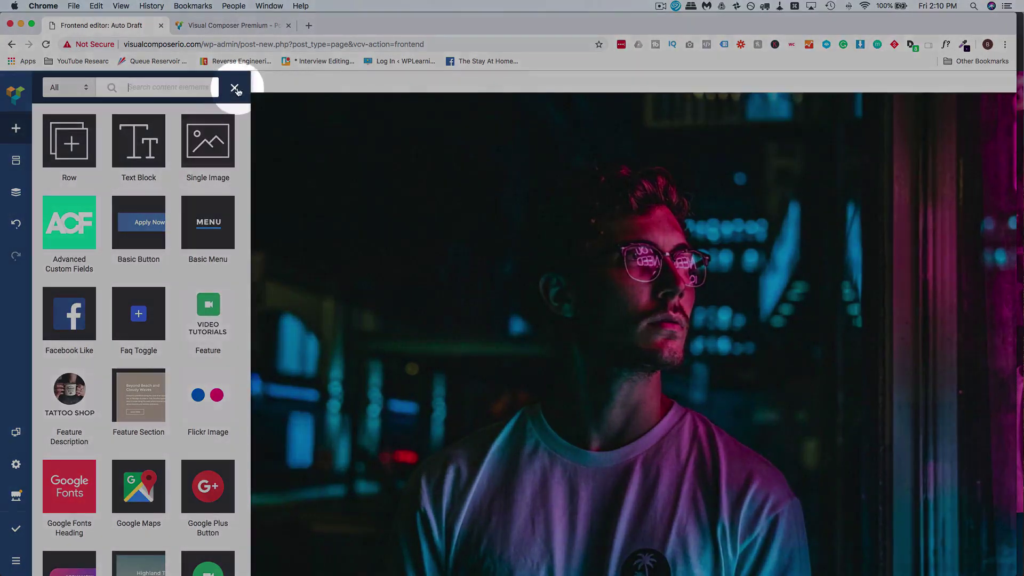
pyautogui.click(235, 87)
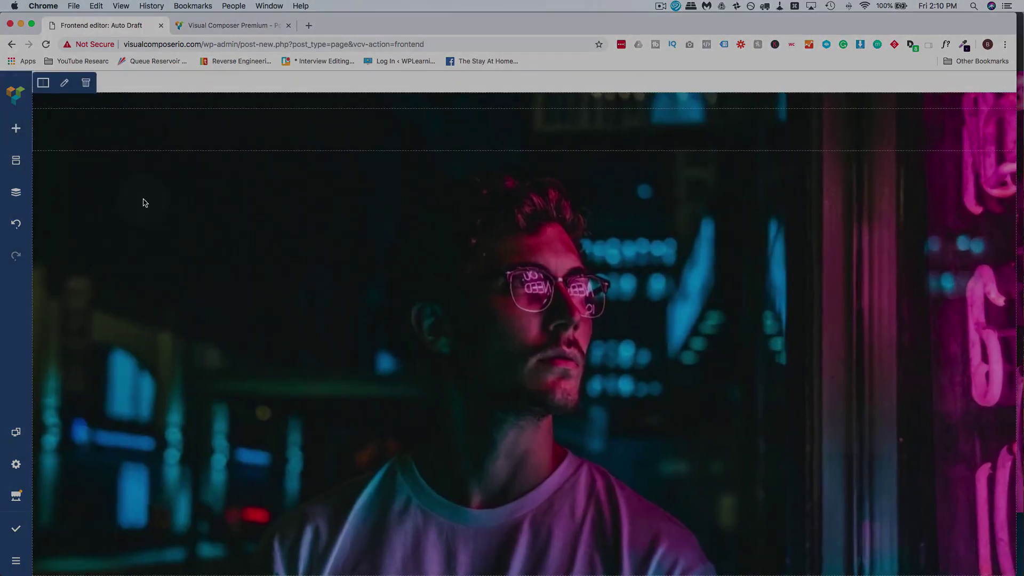
pyautogui.click(17, 129)
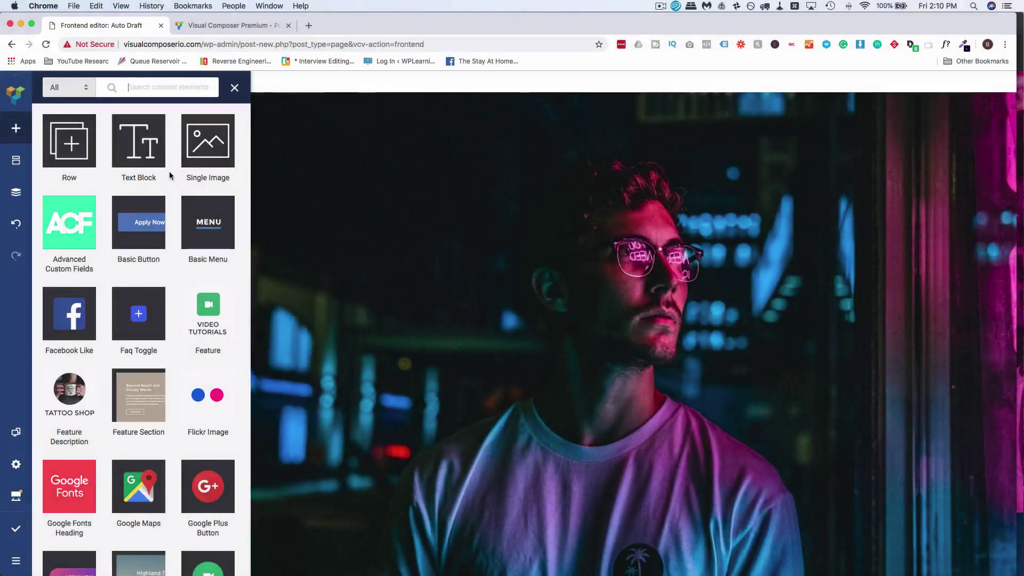
pyautogui.click(235, 88)
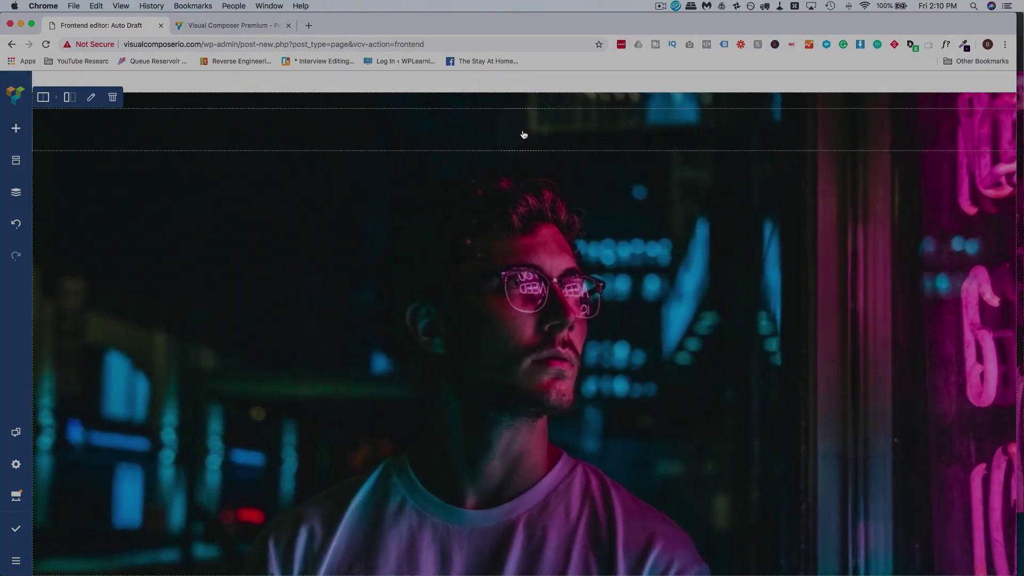
# Step: Open the element library for the hero row's empty column and browse through all available content elements
pyautogui.click(524, 135)
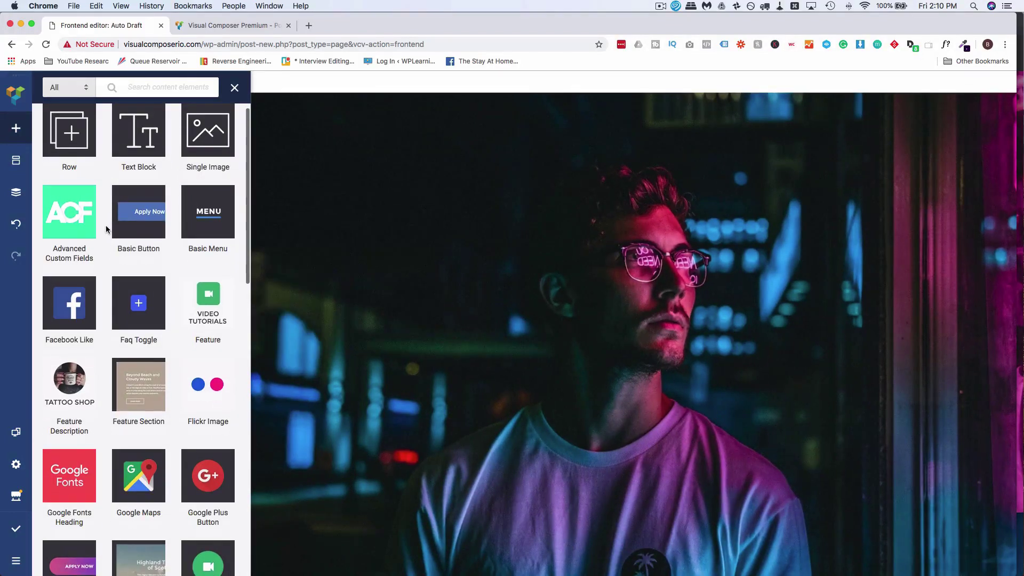
pyautogui.scroll(-3, 106, 229)
pyautogui.scroll(-8, 106, 228)
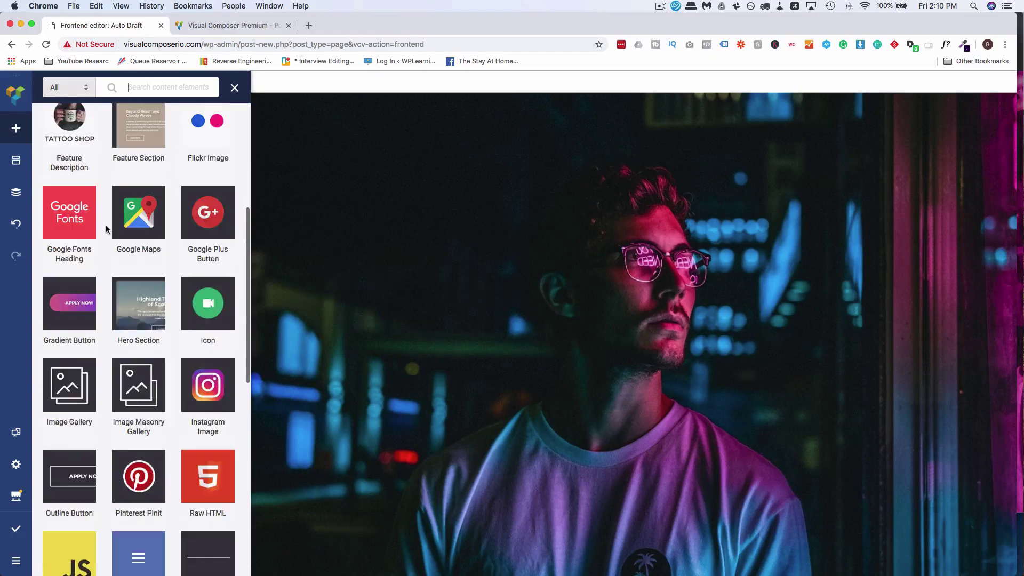
pyautogui.scroll(-4, 106, 229)
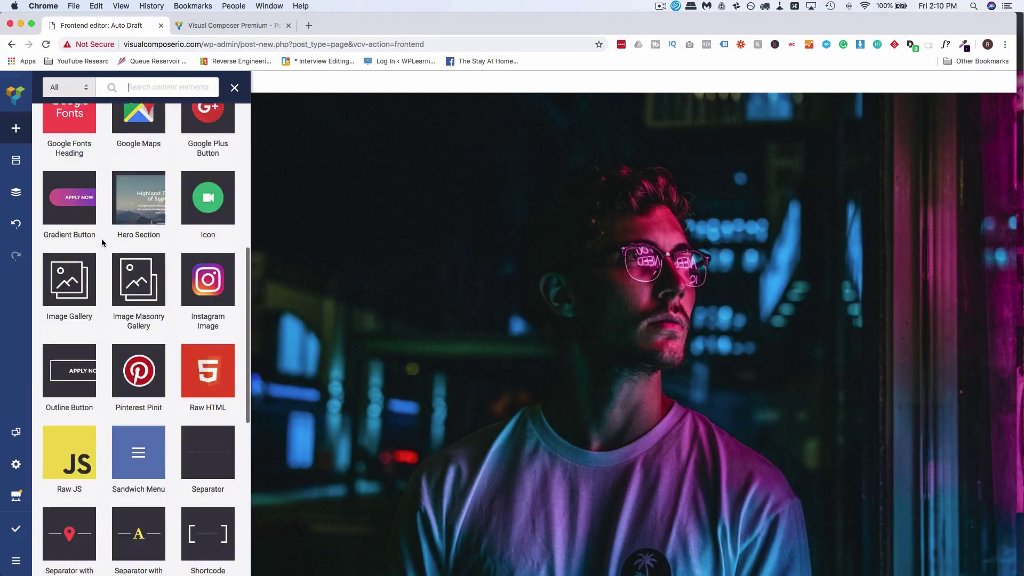
pyautogui.scroll(-6, 101, 238)
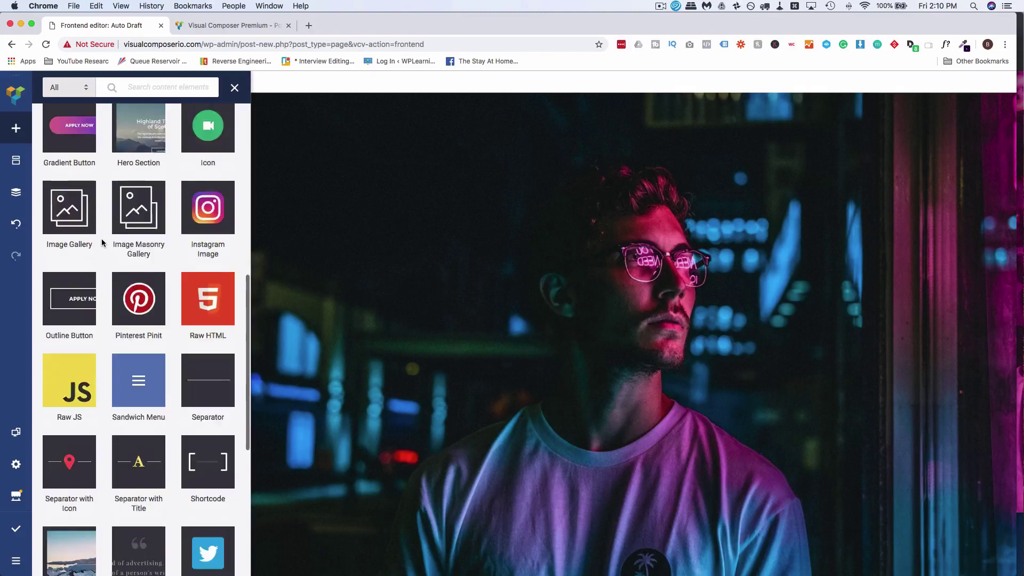
pyautogui.scroll(-6, 101, 239)
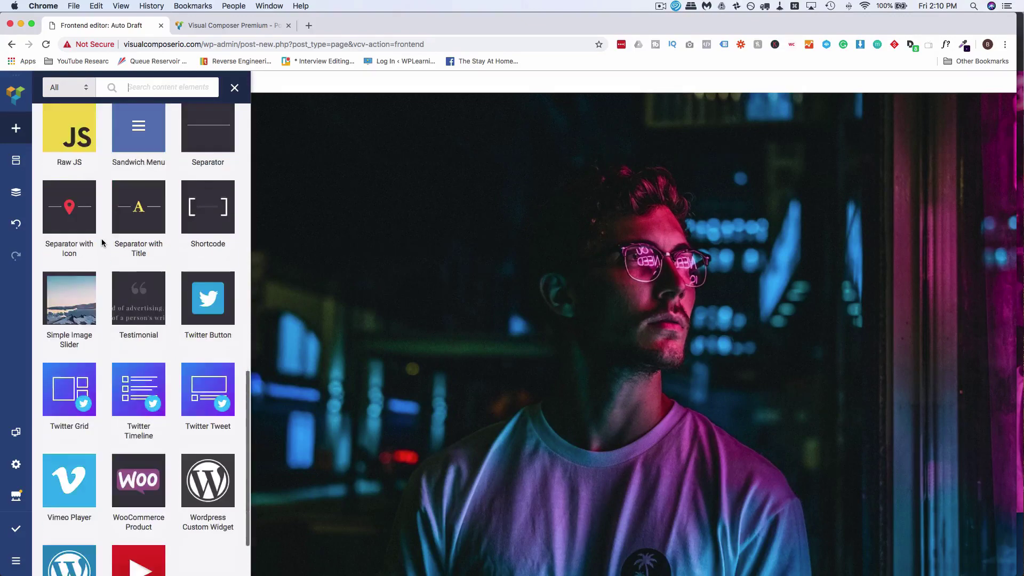
pyautogui.scroll(-3, 102, 243)
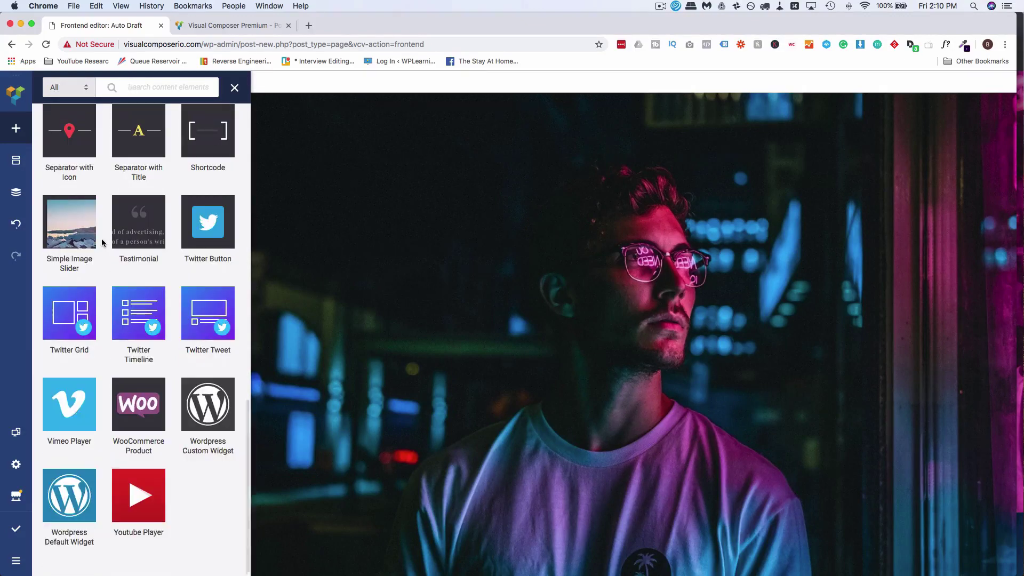
pyautogui.scroll(14, 102, 242)
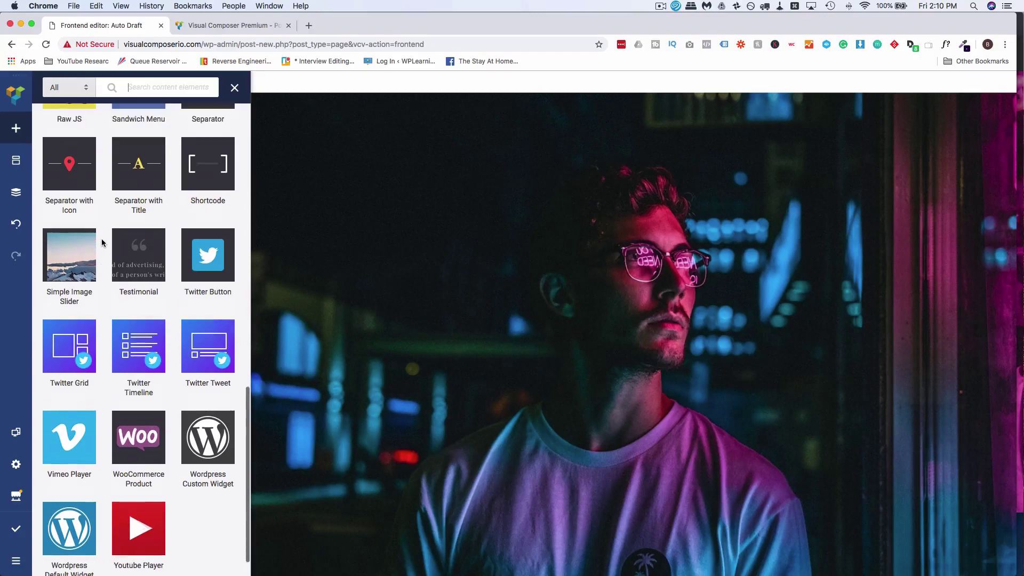
pyautogui.scroll(16, 101, 238)
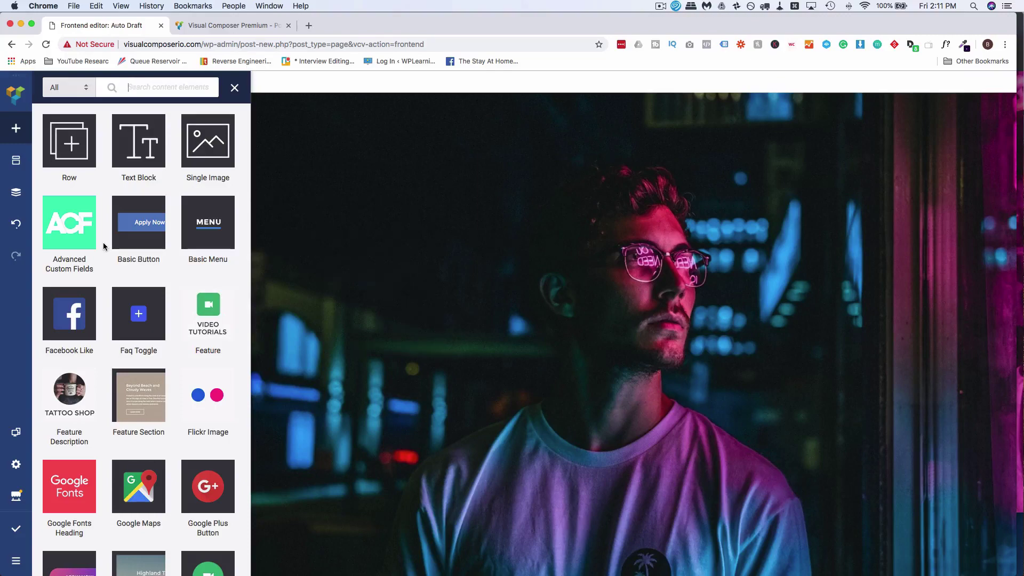
# Step: Insert a Row element into the hero row's empty column and turn off Stretch content in the page's layout settings
pyautogui.moveTo(69, 145)
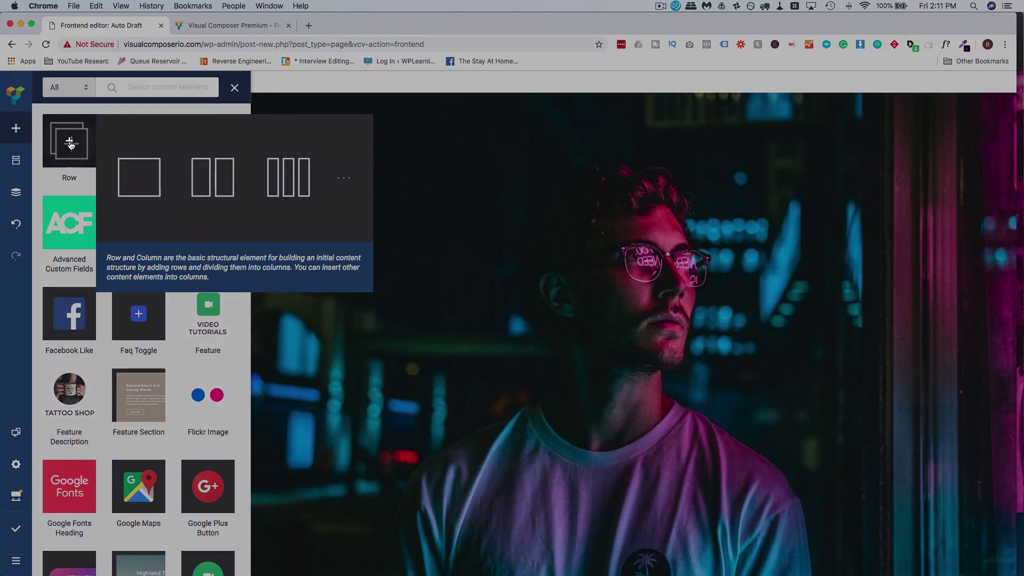
pyautogui.click(70, 145)
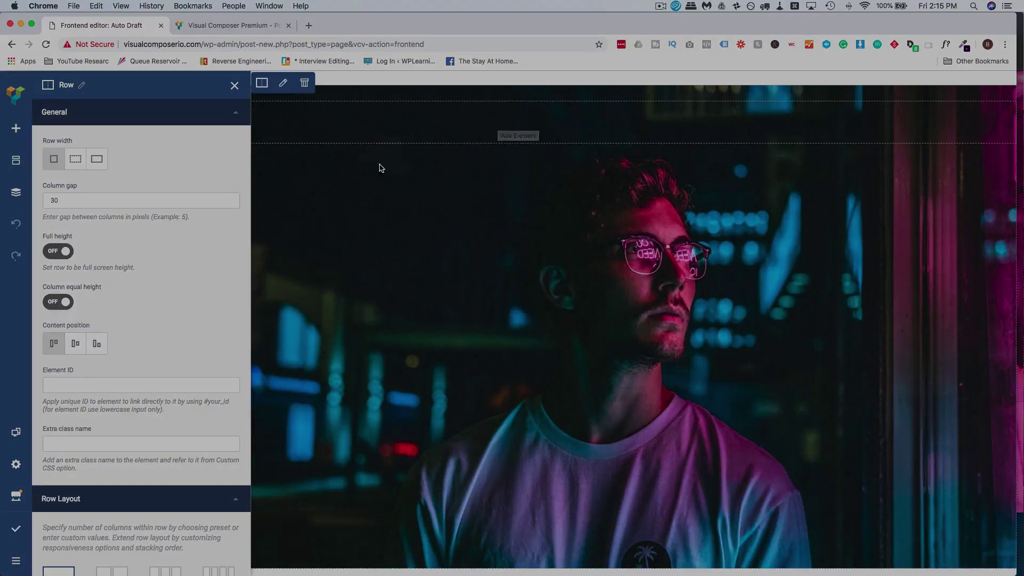
pyautogui.click(84, 448)
pyautogui.click(17, 465)
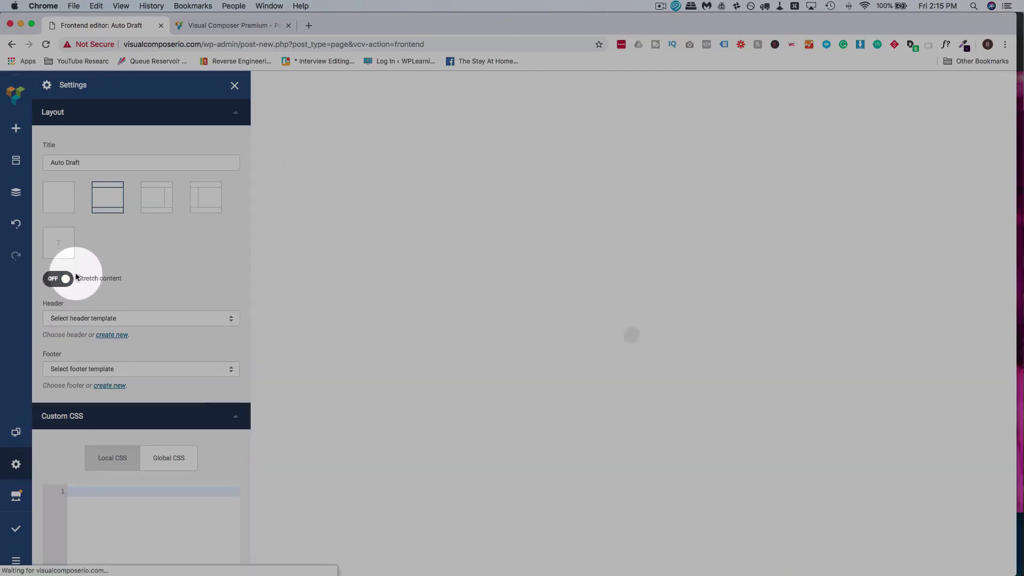
pyautogui.click(63, 277)
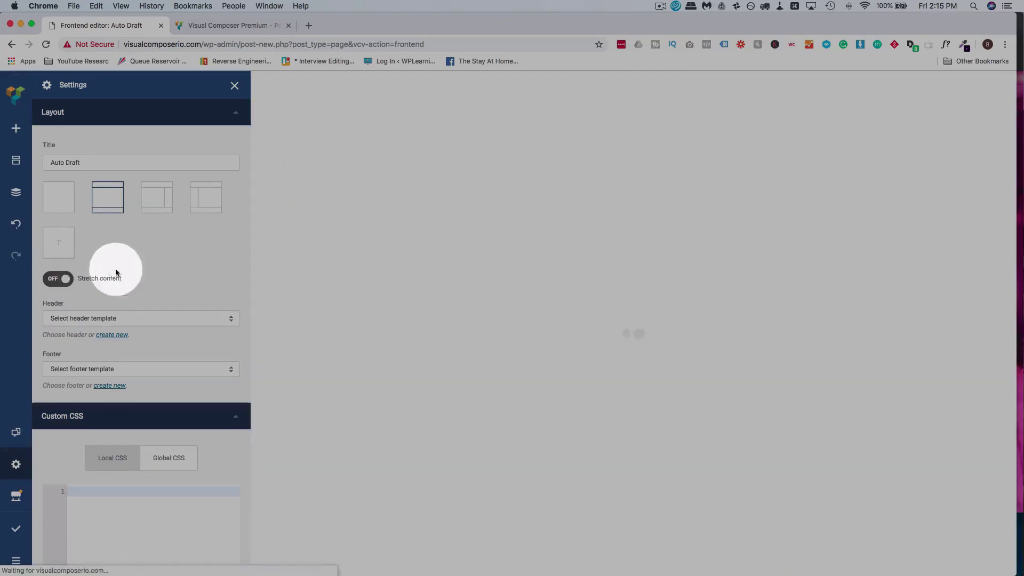
pyautogui.click(362, 228)
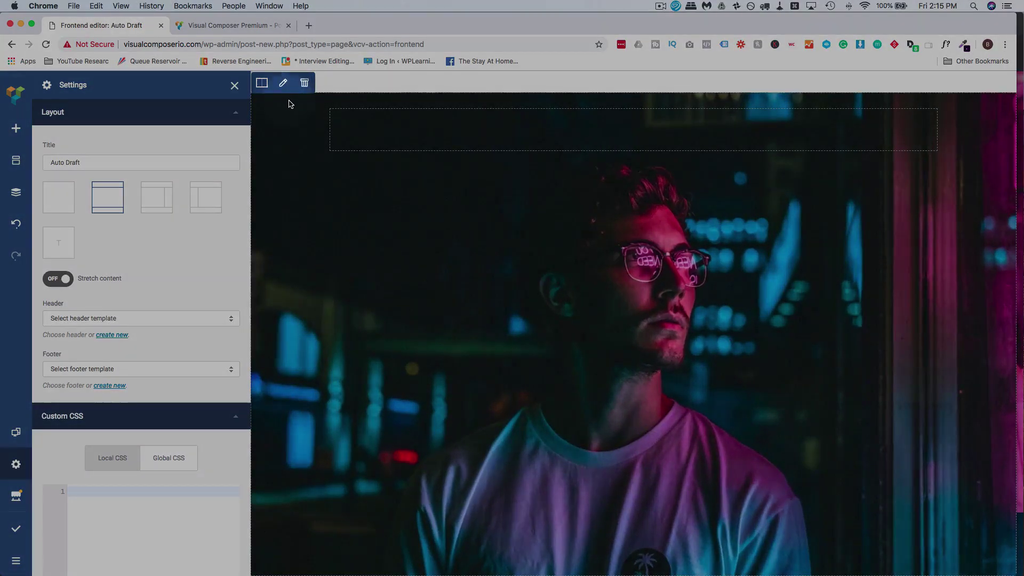
# Step: Edit the hero row and set its width to a stretched row with boxed content
pyautogui.click(258, 84)
pyautogui.click(283, 149)
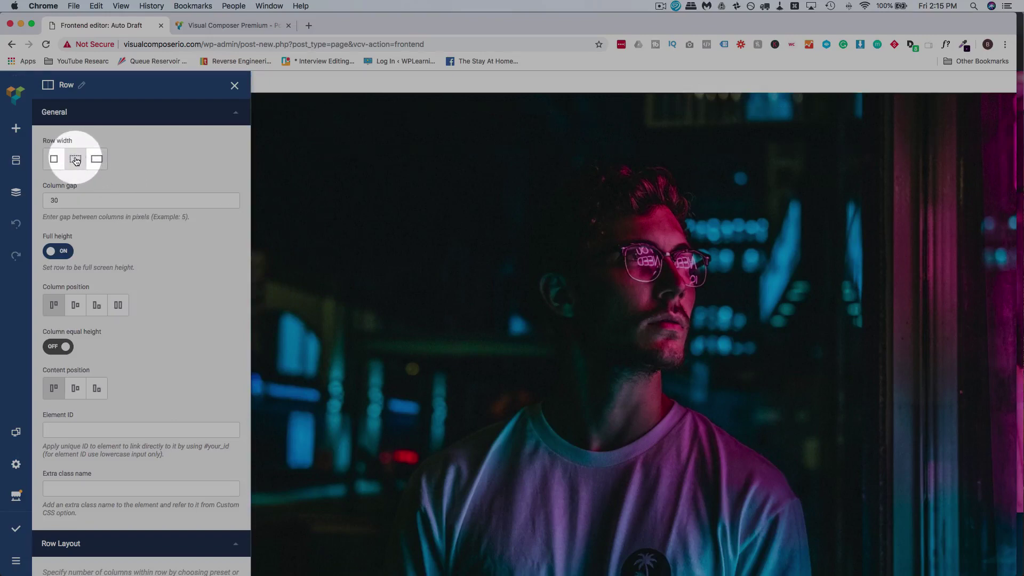
pyautogui.click(75, 160)
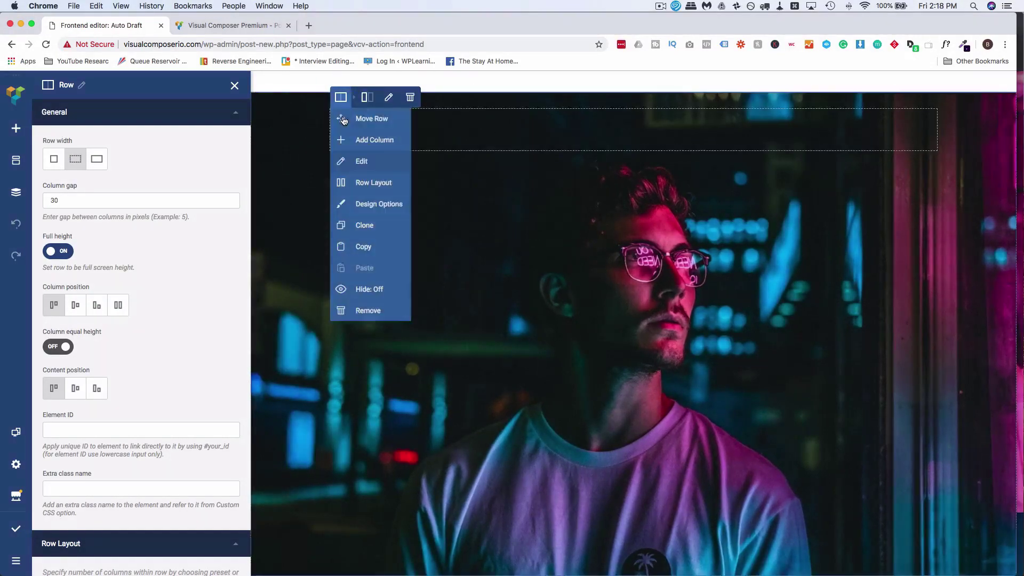
# Step: Set the hero row's top padding to 150px in its design options
pyautogui.click(343, 104)
pyautogui.click(356, 161)
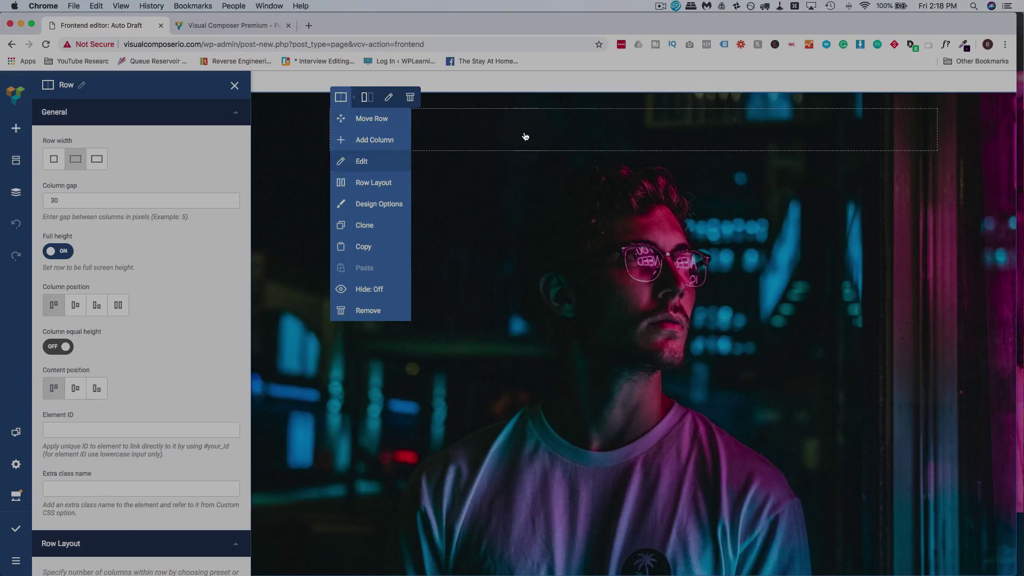
pyautogui.scroll(-1, 210, 309)
pyautogui.scroll(-12, 210, 308)
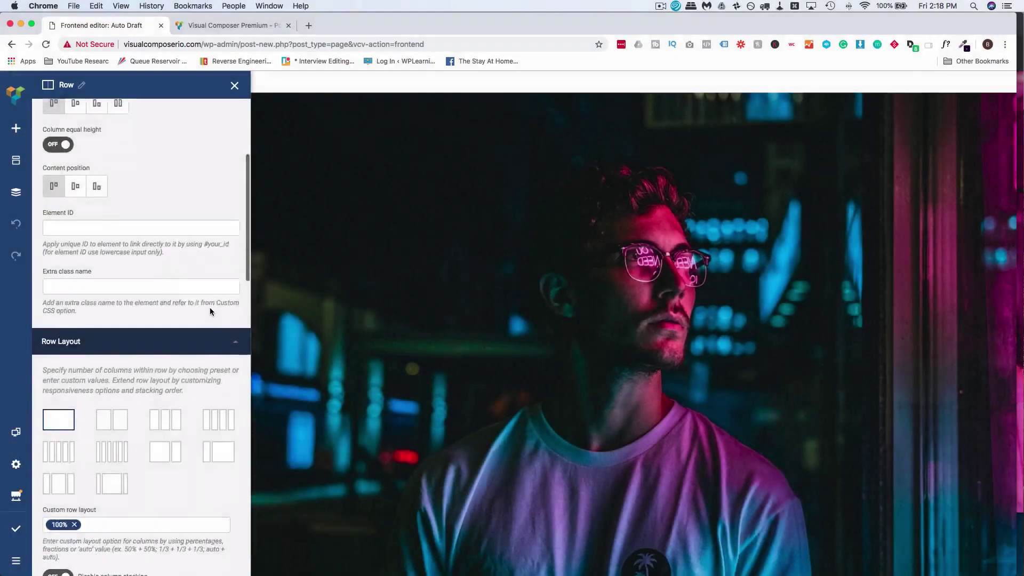
pyautogui.scroll(-1, 209, 312)
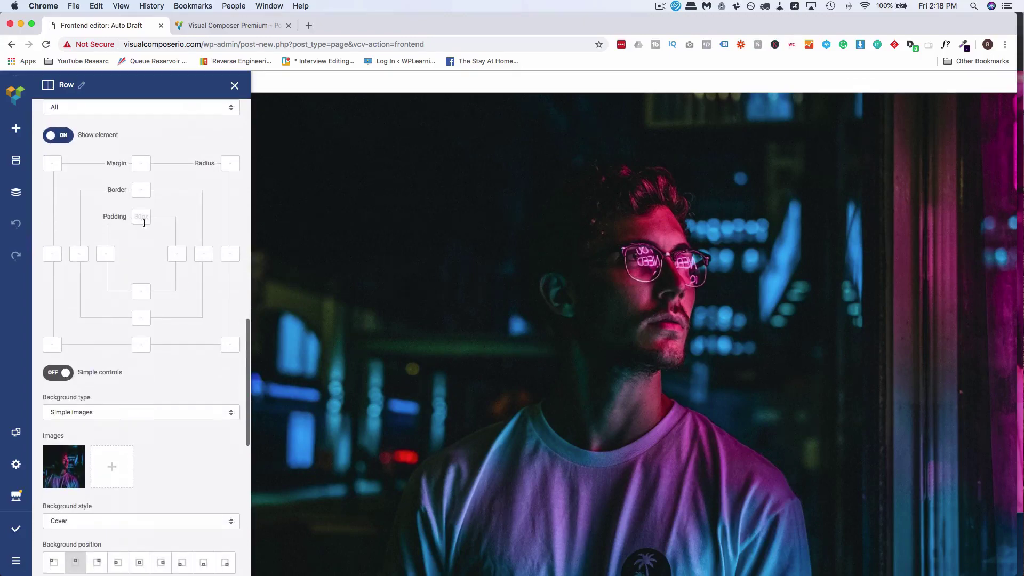
pyautogui.click(142, 218)
pyautogui.write('50px')
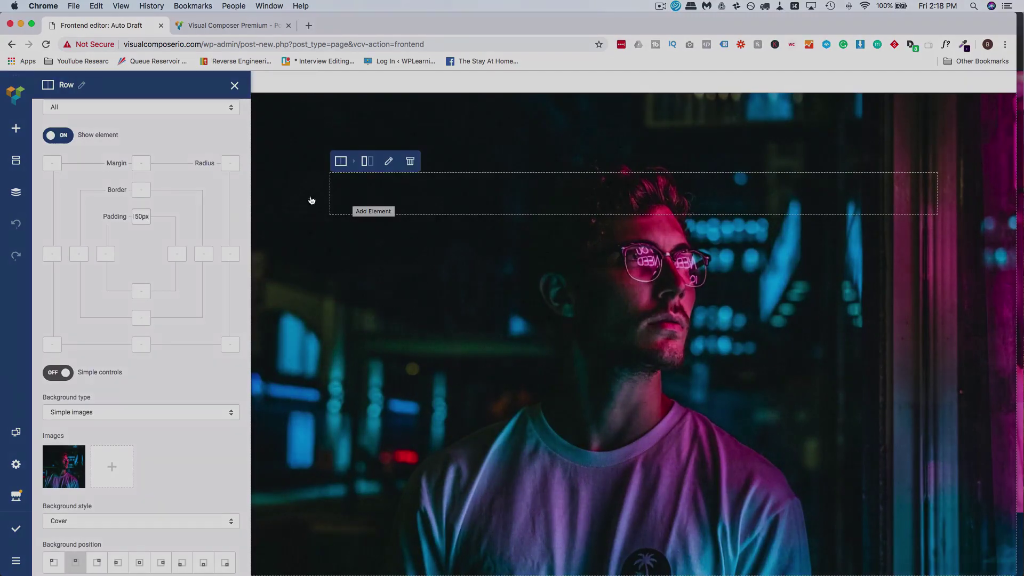
pyautogui.click(188, 201)
# Step: Set the hero row's custom layout to 100% + 50% + 50% and try resizing the two half-width columns
pyautogui.scroll(4, 188, 202)
pyautogui.scroll(3, 189, 206)
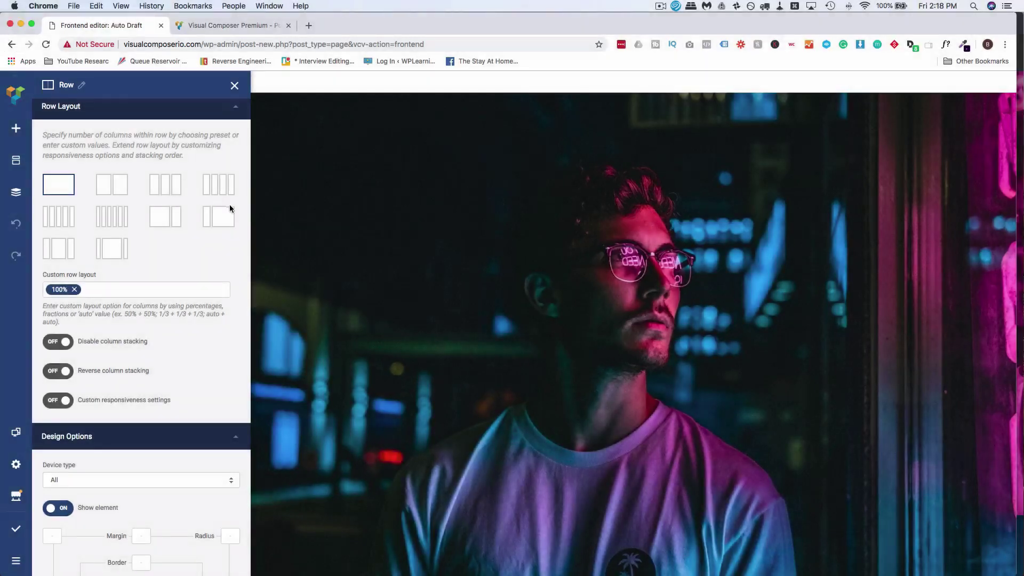
pyautogui.scroll(-1, 129, 234)
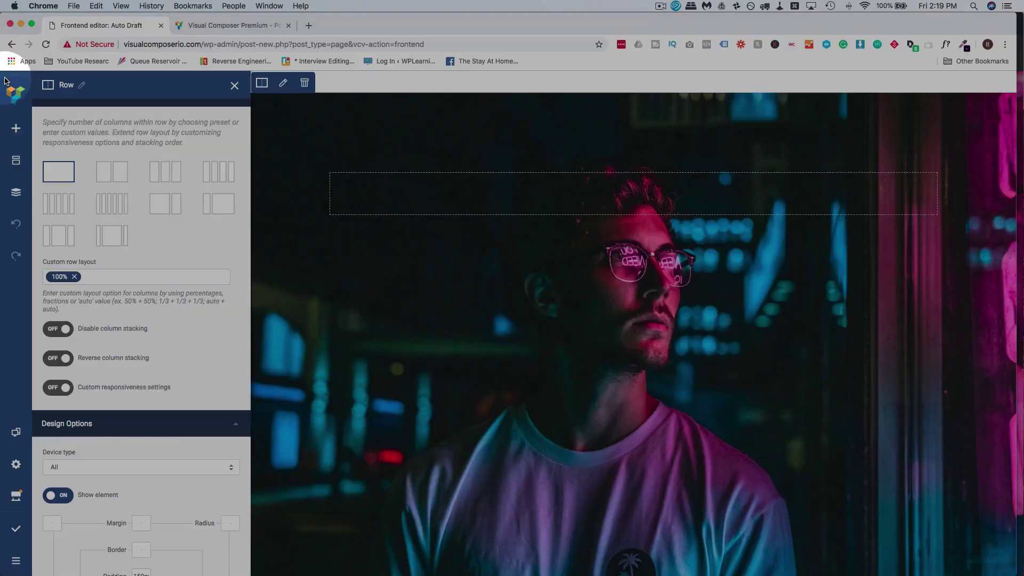
pyautogui.click(251, 187)
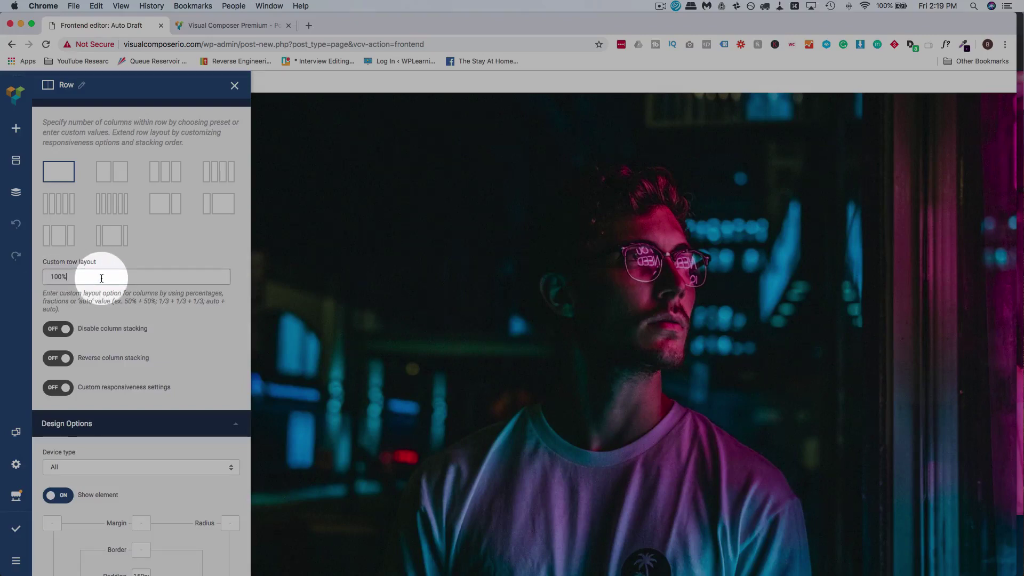
pyautogui.click(102, 278)
pyautogui.write('+')
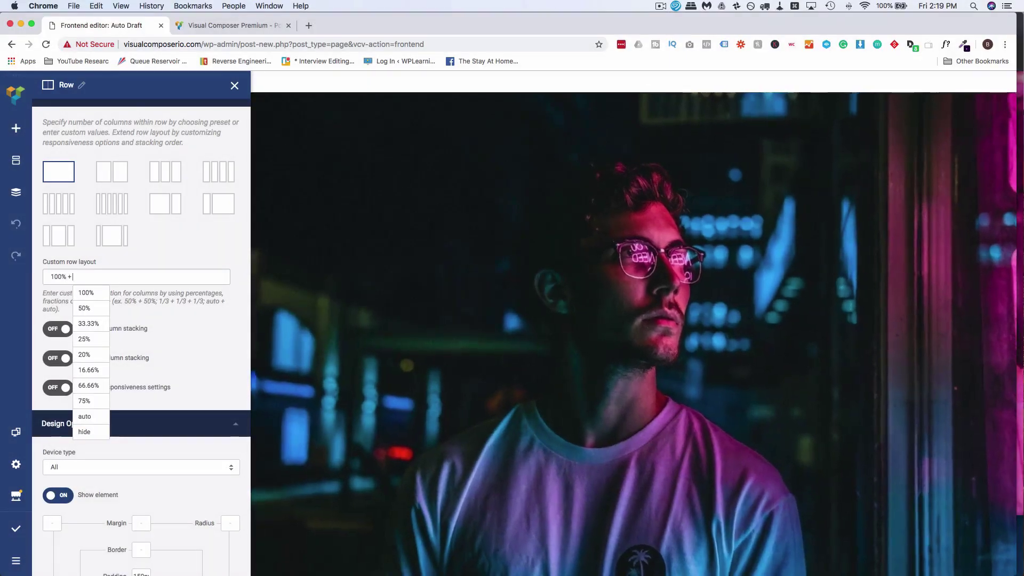
pyautogui.write(' 50% +')
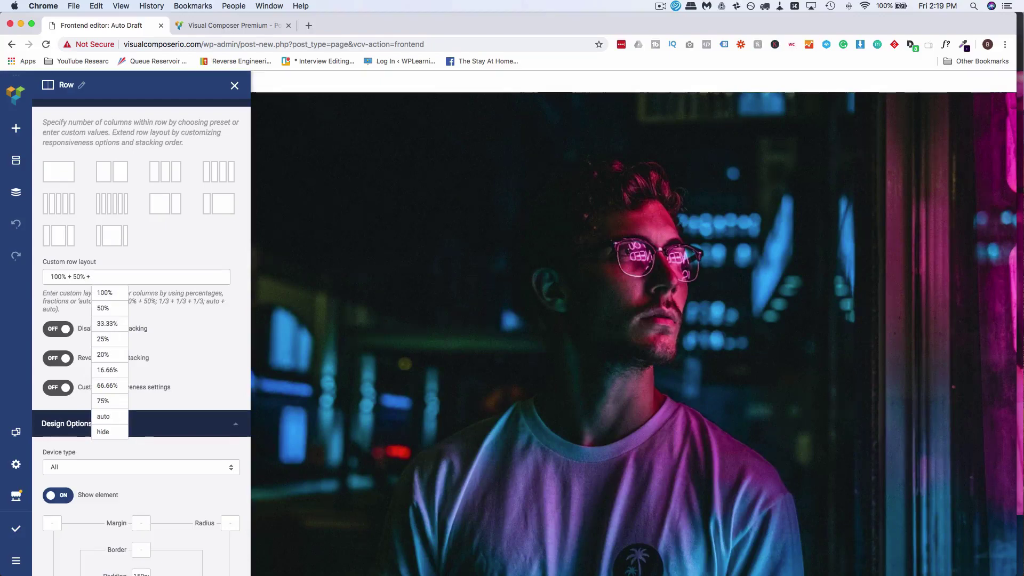
pyautogui.write(' 505')
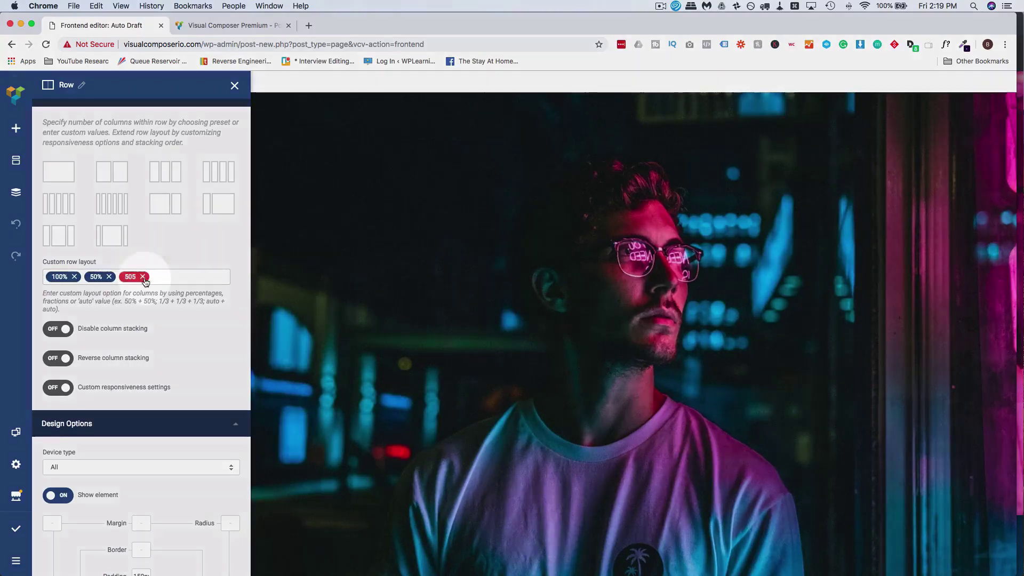
pyautogui.click(142, 276)
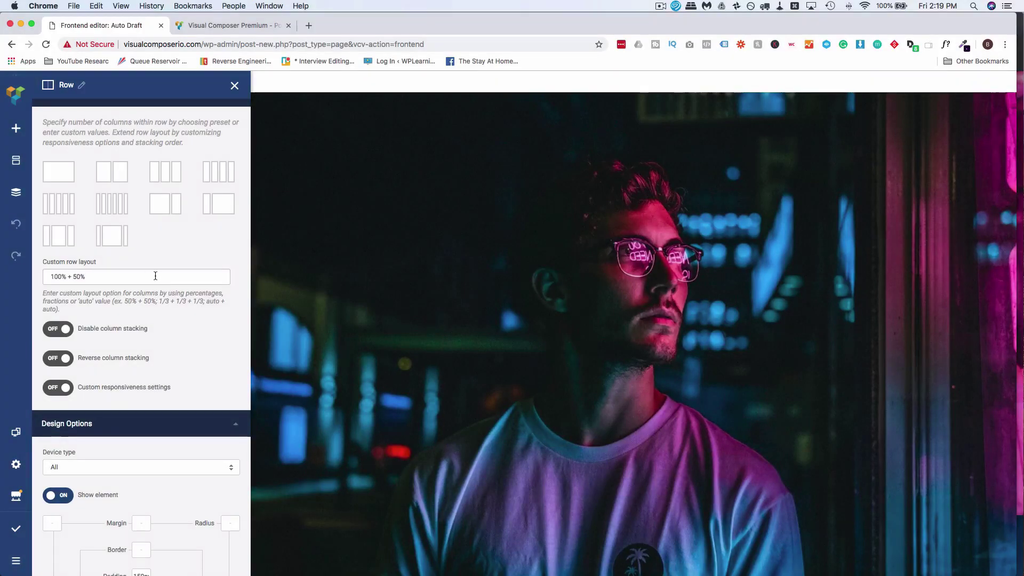
pyautogui.write('+')
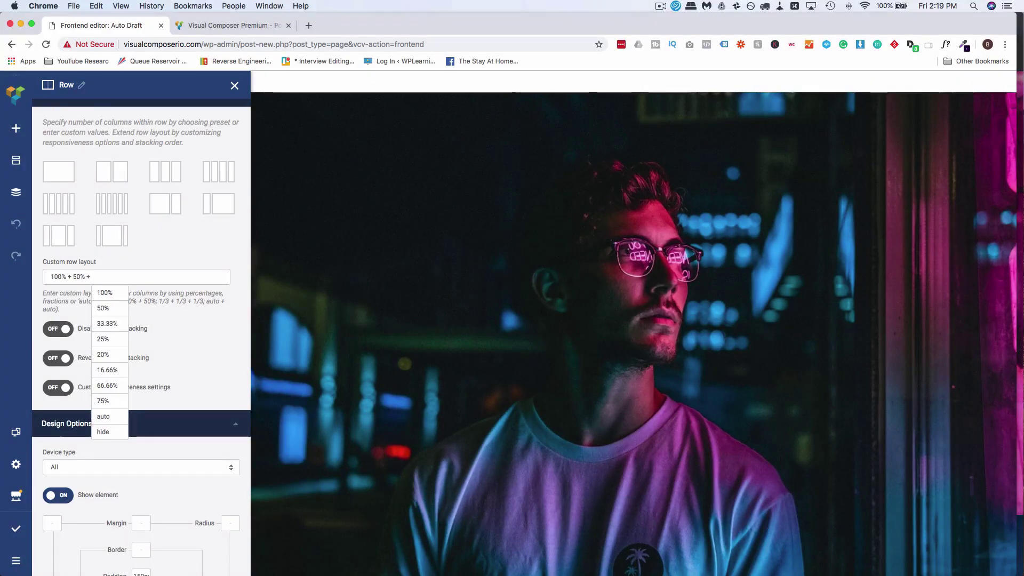
pyautogui.write(' 50%')
pyautogui.press('Return')
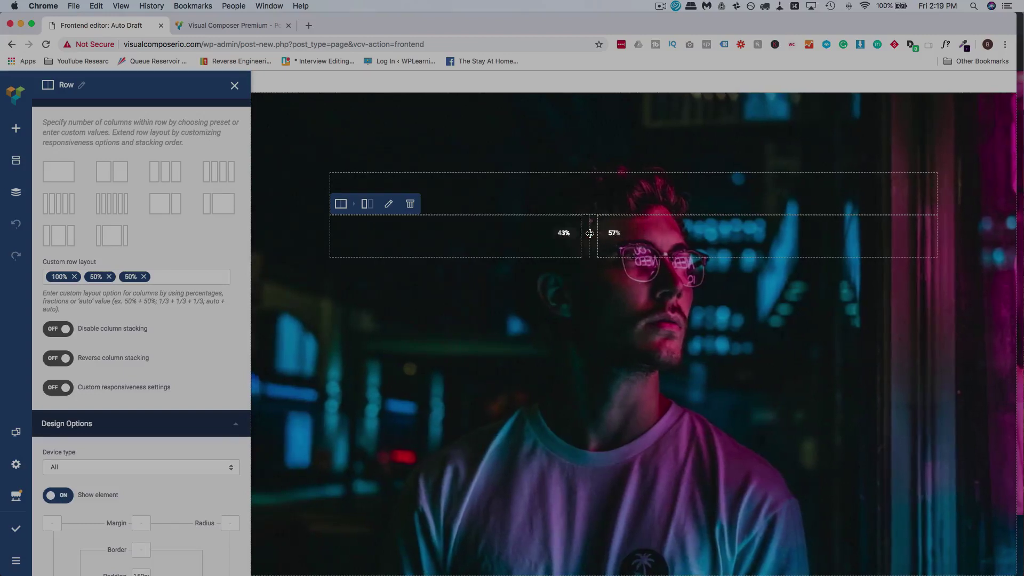
pyautogui.moveTo(582, 236); pyautogui.dragTo(673, 235)
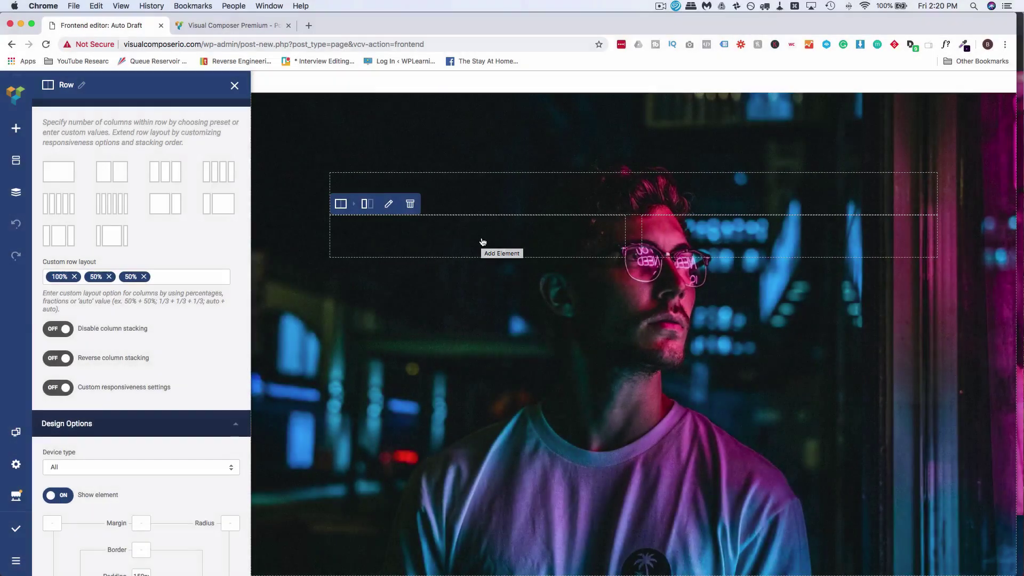
# Step: Add a Google Fonts Heading to the hero row's left half-width column with the title text "WHY NEON LIGHTS"
pyautogui.click(482, 242)
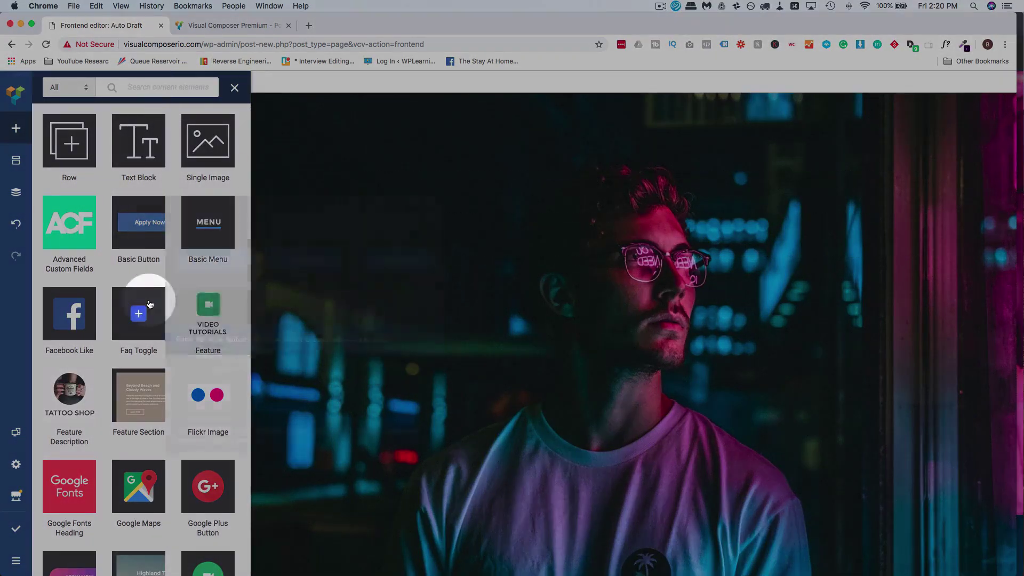
pyautogui.moveTo(149, 305)
pyautogui.scroll(-5, 127, 331)
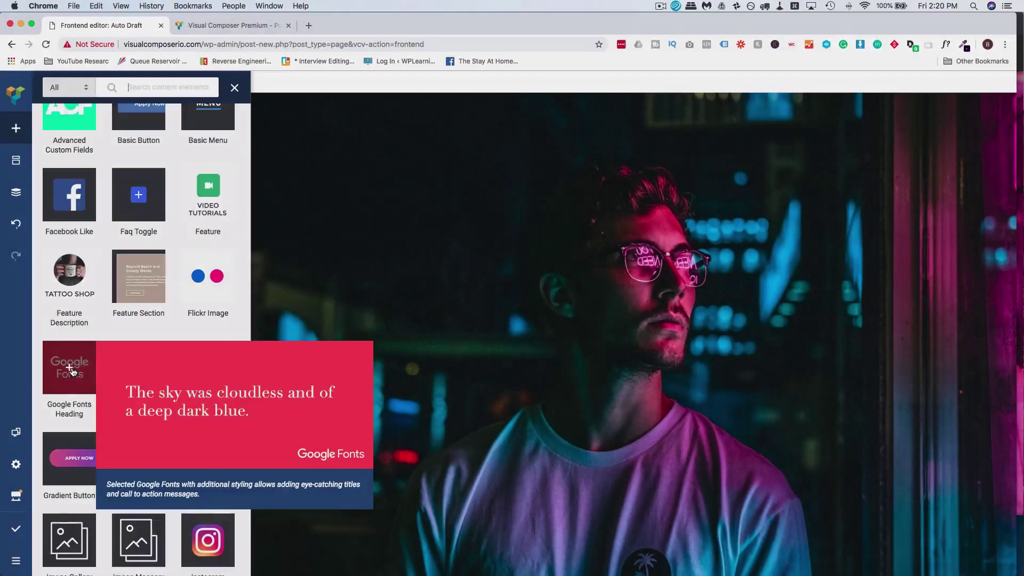
pyautogui.click(73, 371)
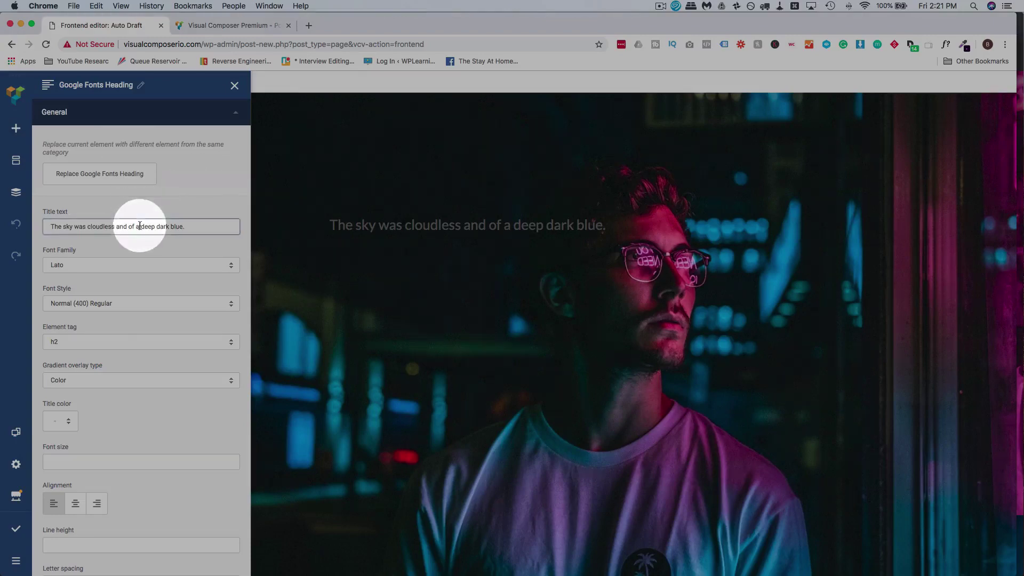
pyautogui.tripleClick(139, 225)
pyautogui.write('WHY NEON LIGHTS')
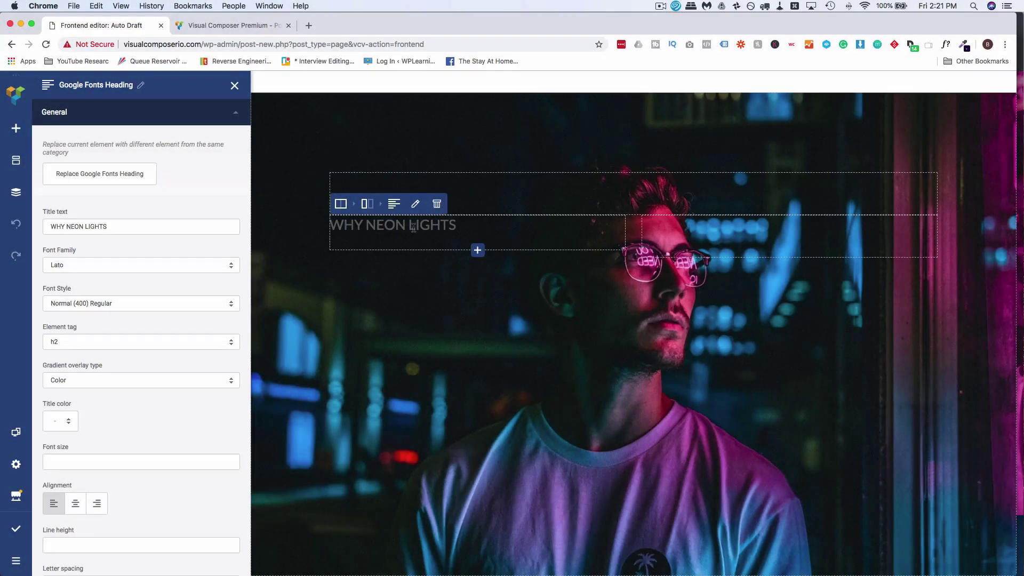
pyautogui.click(414, 228)
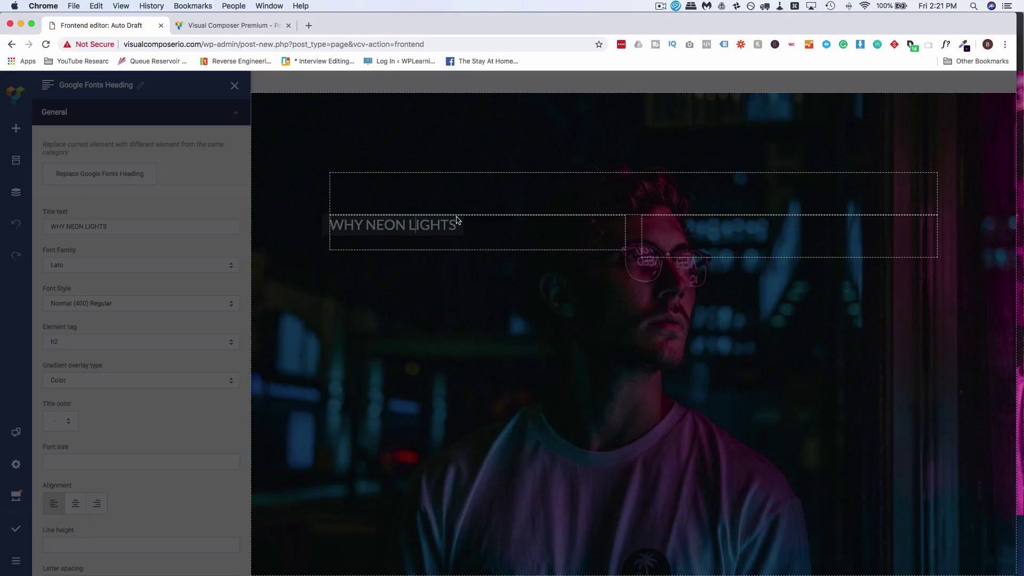
pyautogui.click(304, 313)
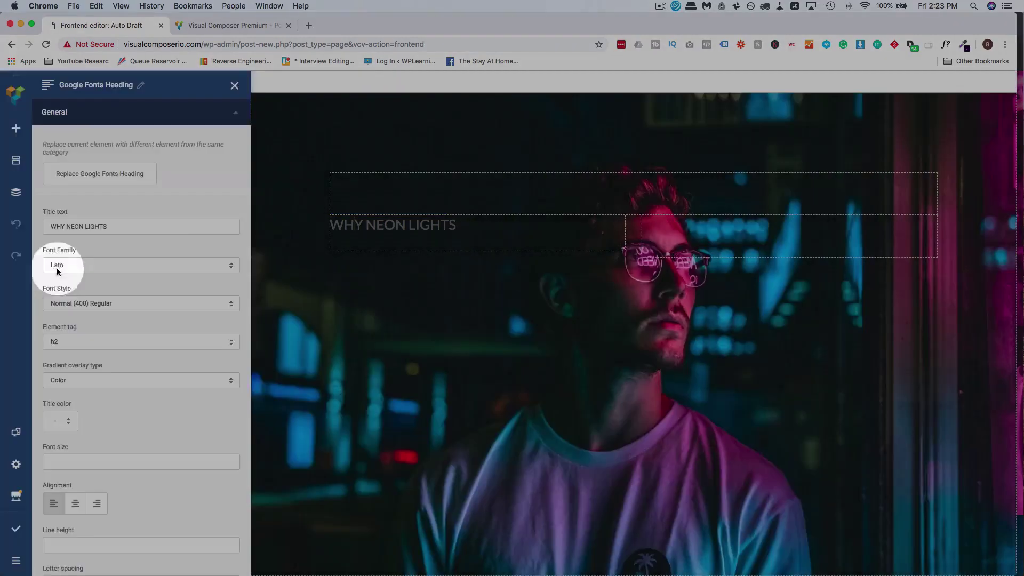
# Step: Set the WHY NEON LIGHTS heading's font family to Monoton
pyautogui.click(224, 267)
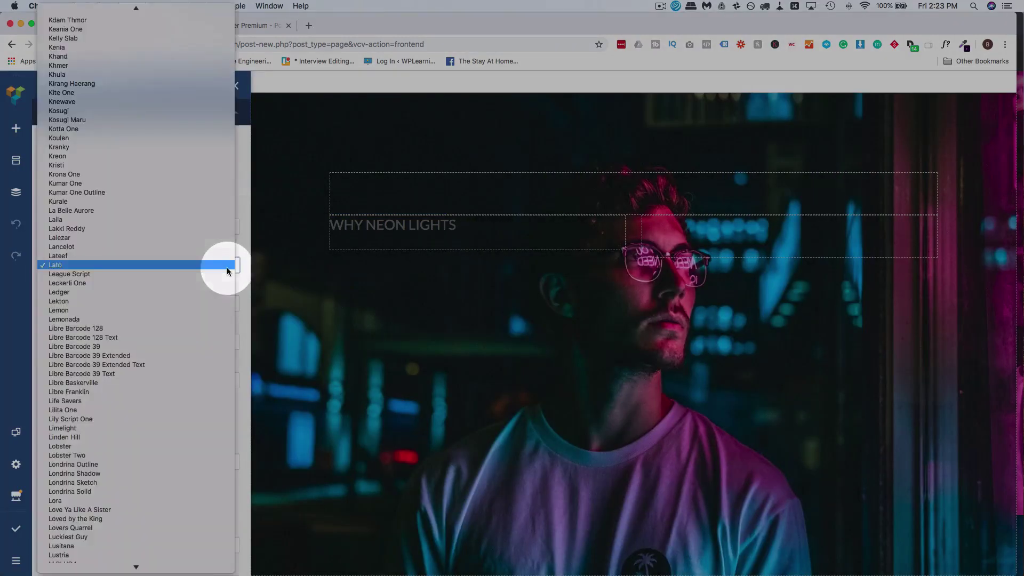
pyautogui.scroll(-5, 152, 360)
pyautogui.scroll(-10, 151, 360)
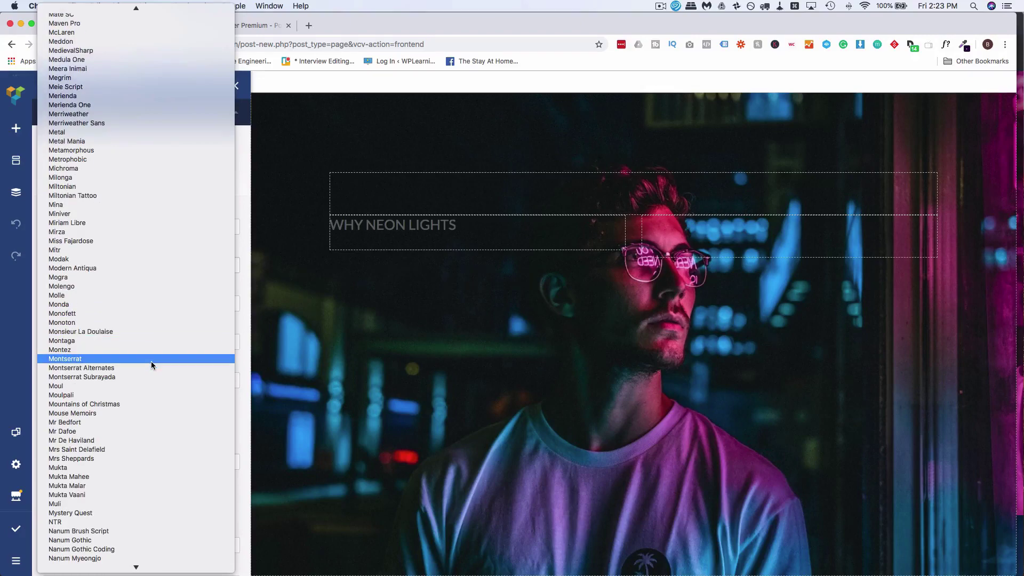
pyautogui.click(82, 323)
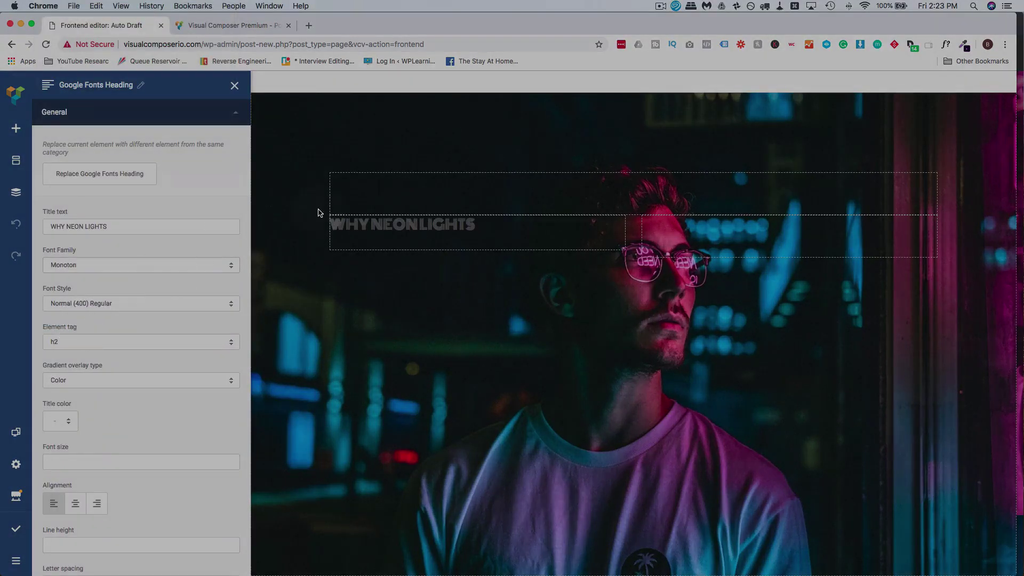
# Step: Change the heading's gradient overlay type to Gradient
pyautogui.scroll(-2, 185, 261)
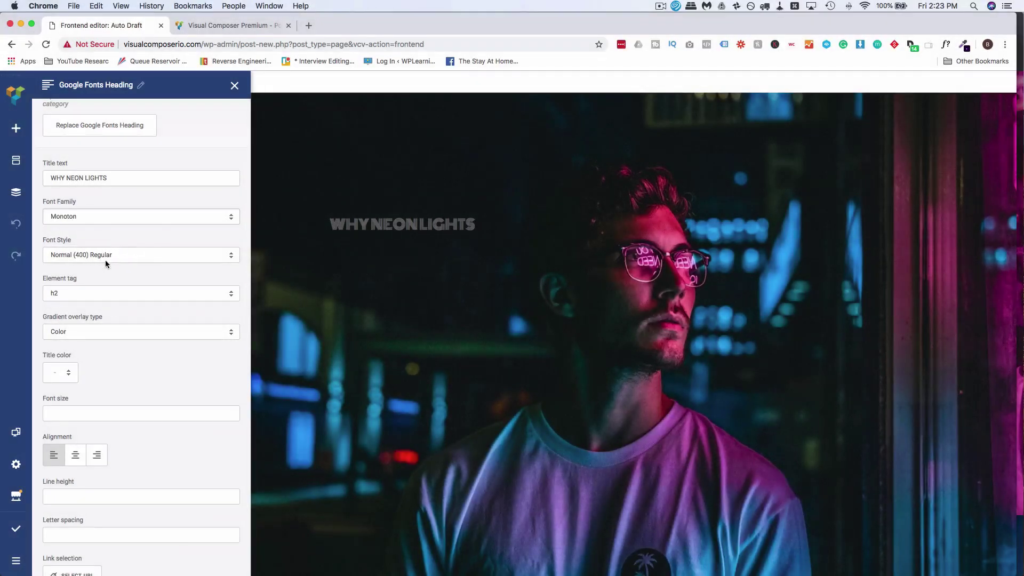
pyautogui.scroll(-2, 107, 258)
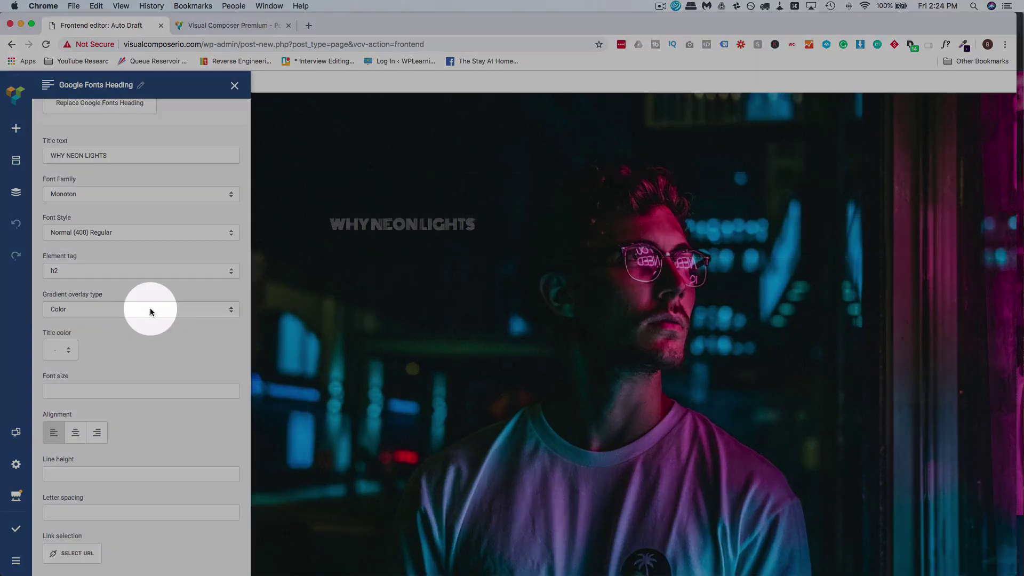
pyautogui.click(150, 309)
pyautogui.click(131, 318)
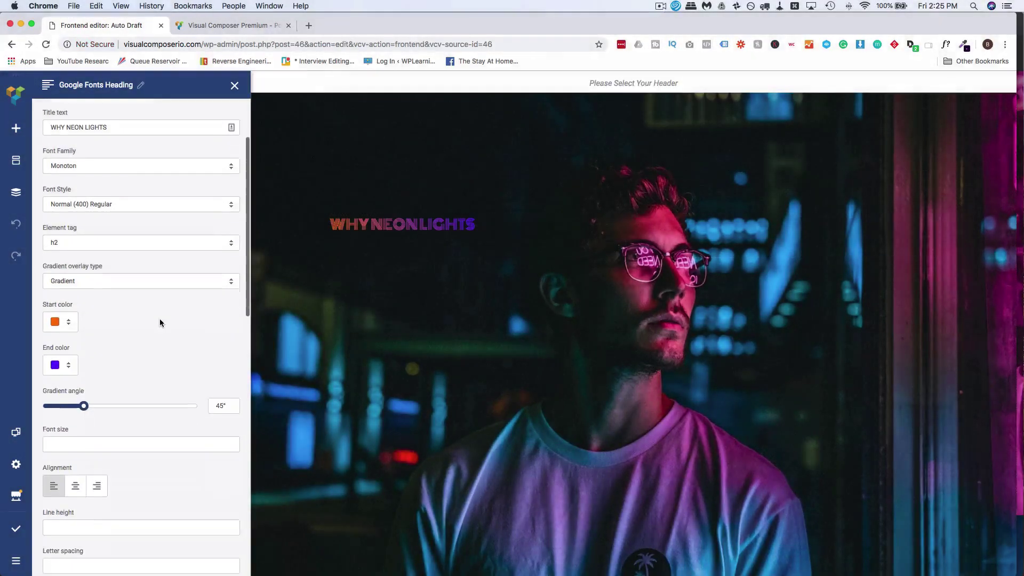
# Step: Set the WHY NEON LIGHTS heading's font size to 80
pyautogui.scroll(-1, 159, 319)
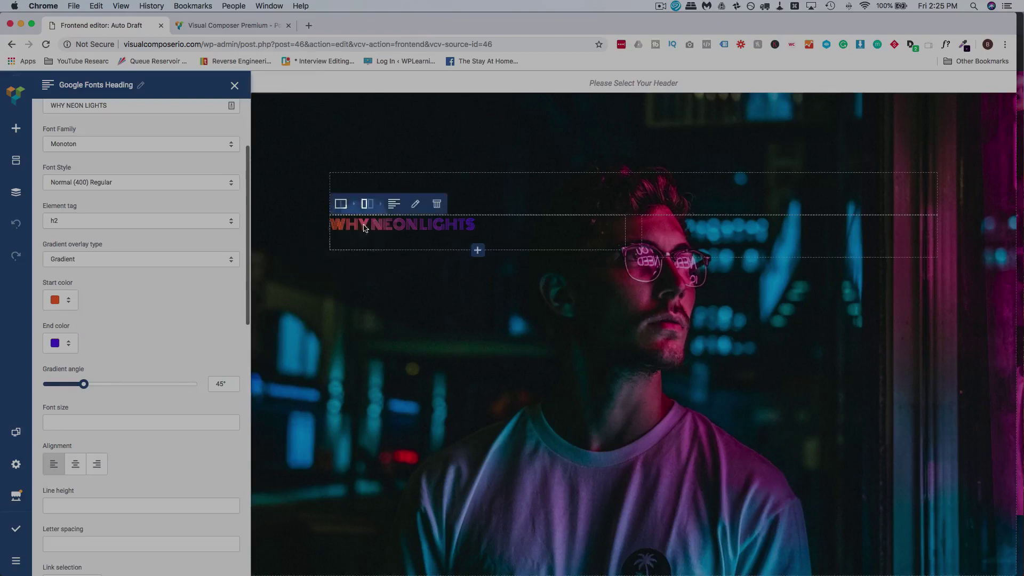
pyautogui.scroll(-3, 171, 311)
pyautogui.click(94, 351)
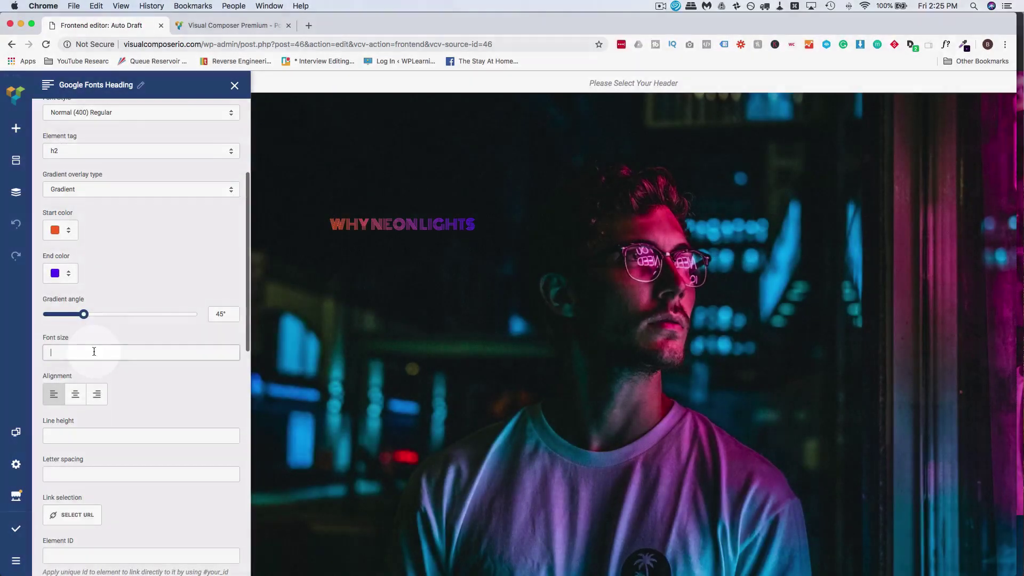
pyautogui.write('80')
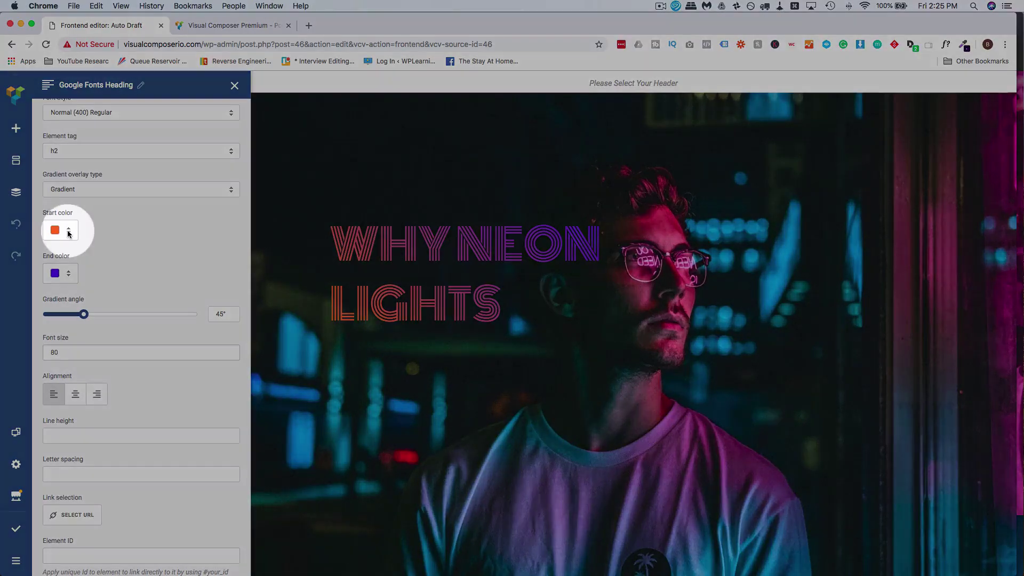
# Step: Set the heading gradient's start color to red E11612 and shift its end color from purple to blue
pyautogui.click(68, 233)
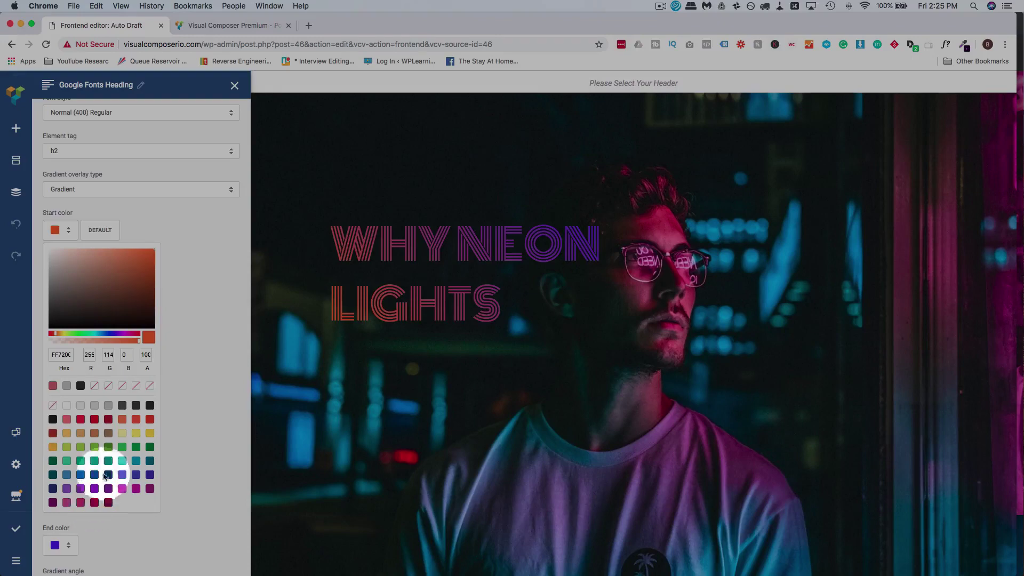
pyautogui.click(94, 419)
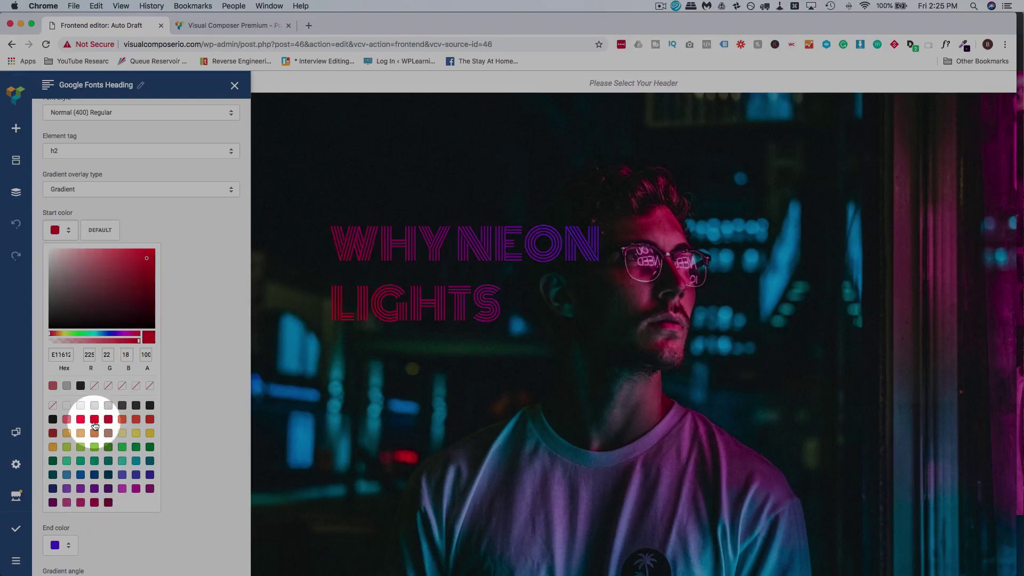
pyautogui.click(193, 315)
pyautogui.click(60, 273)
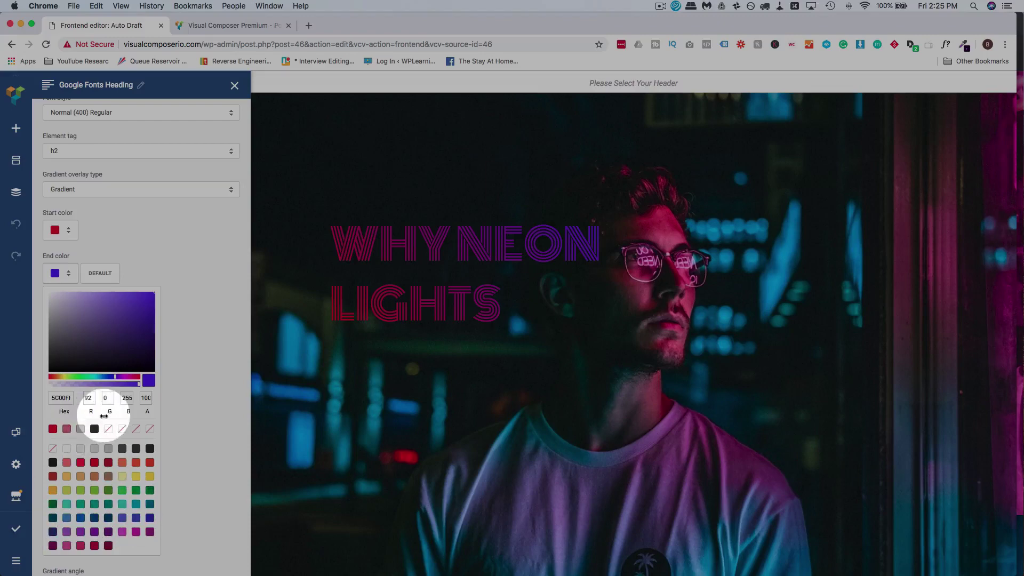
pyautogui.moveTo(110, 379); pyautogui.dragTo(112, 379)
pyautogui.click(195, 256)
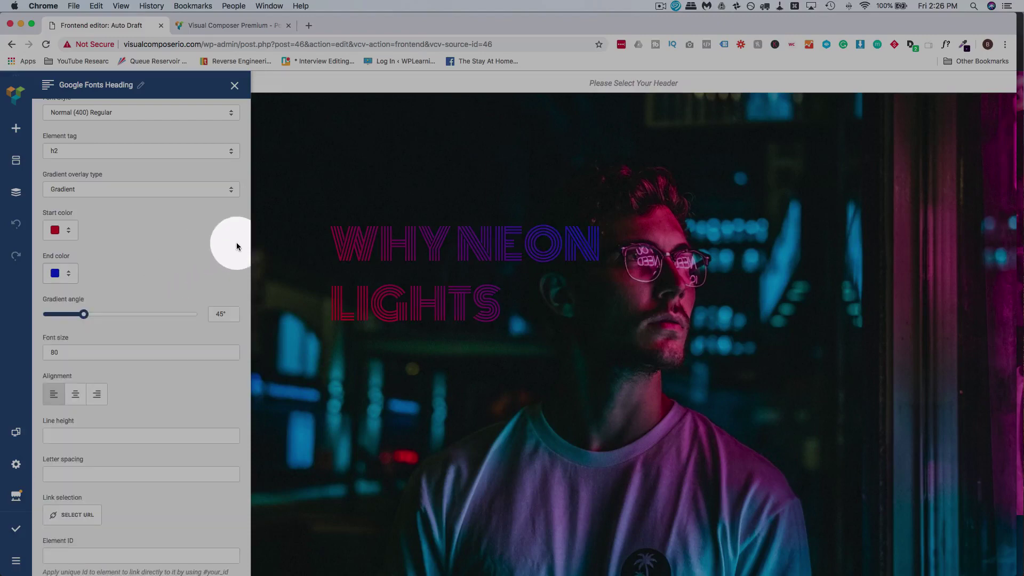
# Step: Try different gradient angles on the heading and settle on 116°
pyautogui.moveTo(84, 318); pyautogui.dragTo(163, 317)
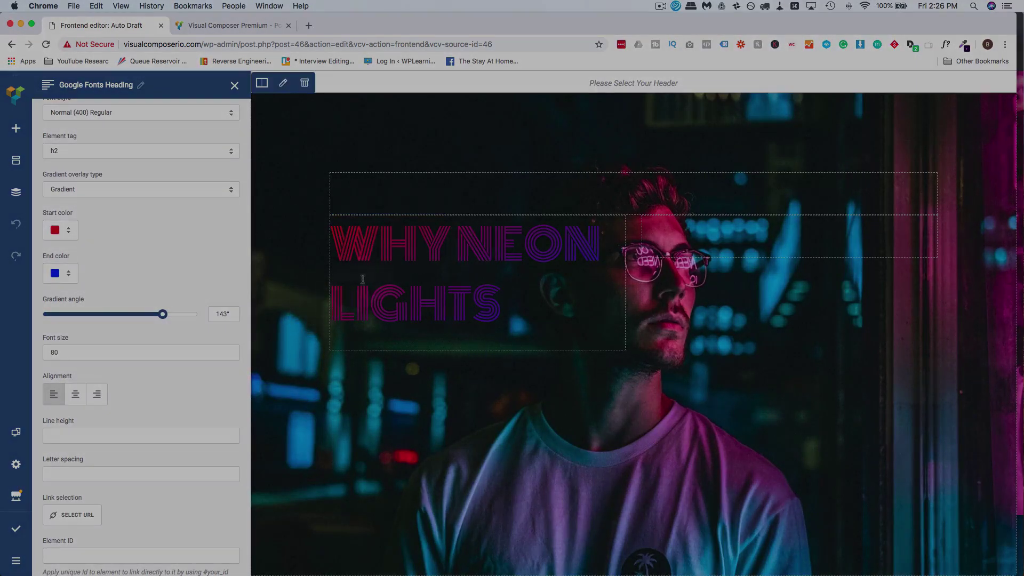
pyautogui.moveTo(163, 314); pyautogui.dragTo(61, 320)
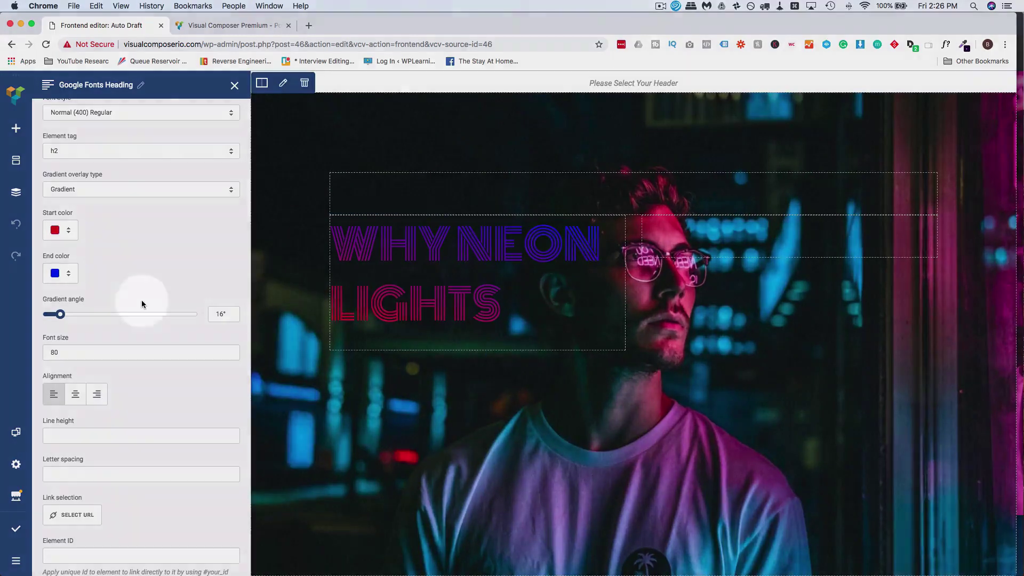
pyautogui.moveTo(61, 314); pyautogui.dragTo(141, 319)
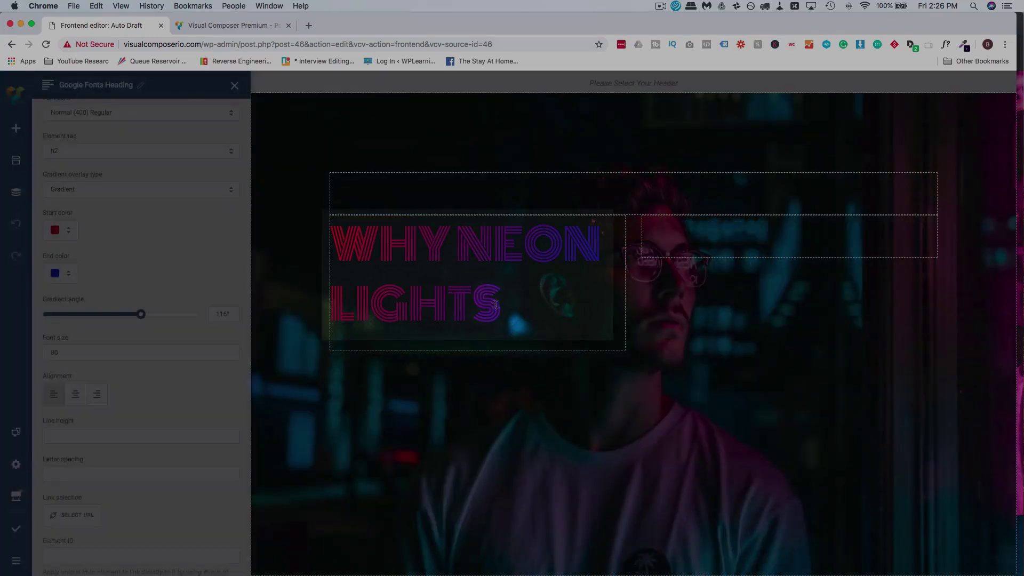
# Step: Replace the heading text directly on the page canvas by retyping WHY NEON LIGHTS
pyautogui.moveTo(496, 305); pyautogui.dragTo(345, 253)
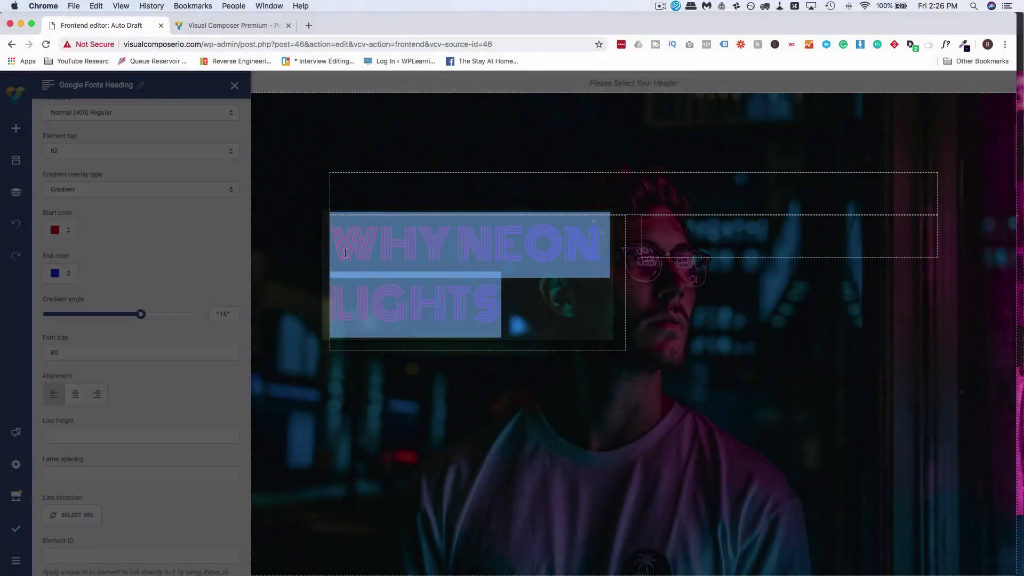
pyautogui.write('W')
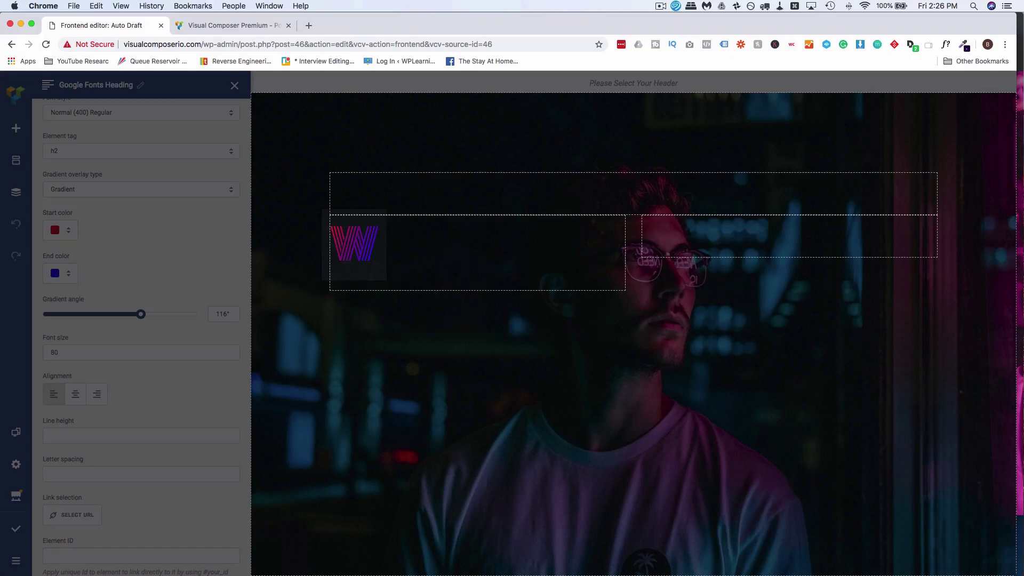
pyautogui.write('H')
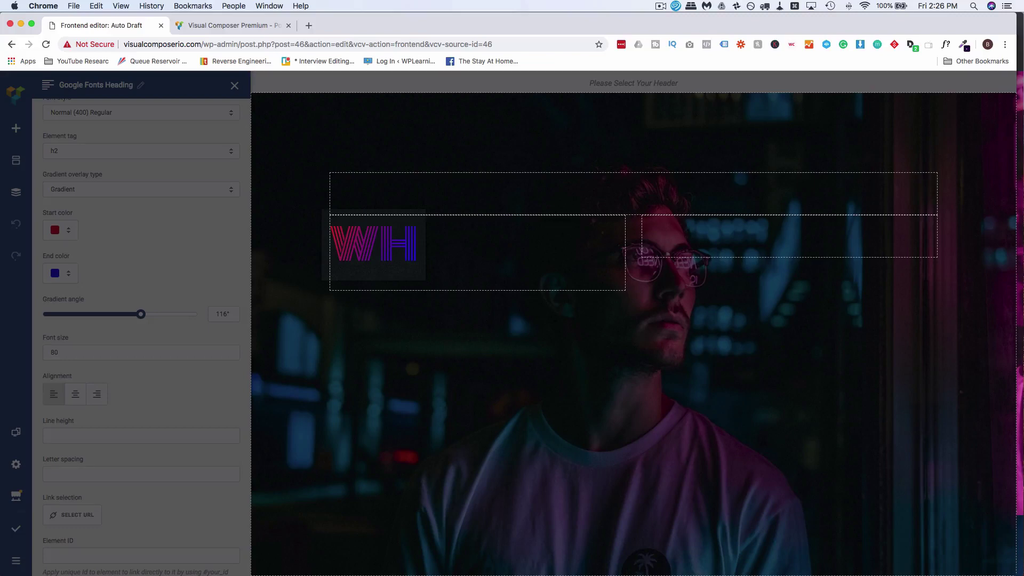
pyautogui.write('Y')
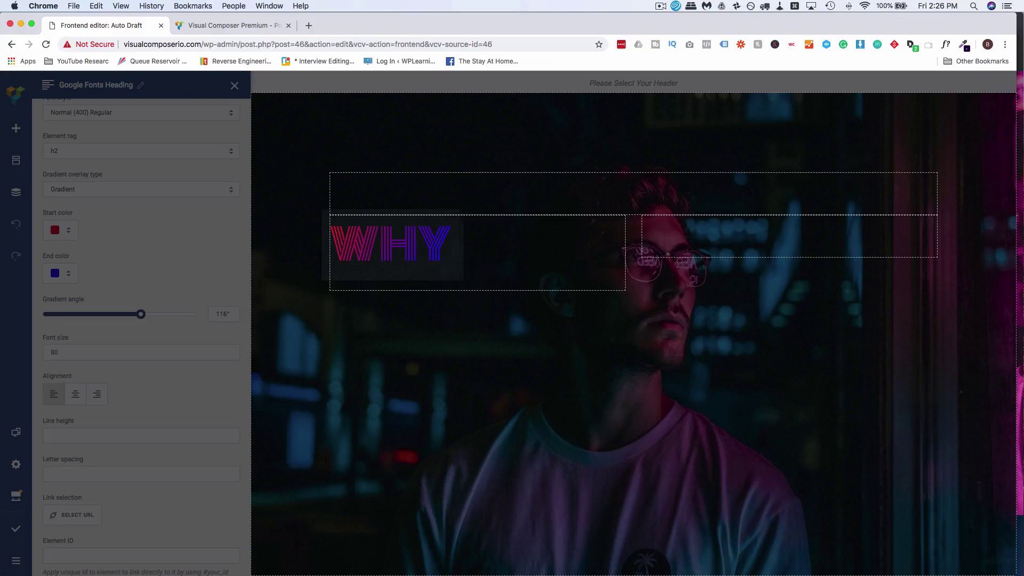
pyautogui.write(' NEON')
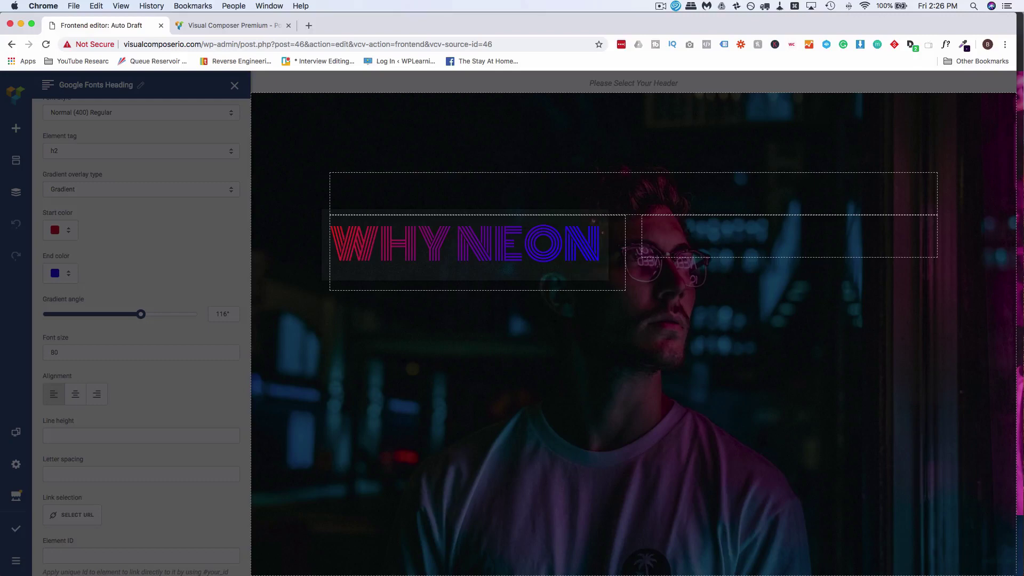
pyautogui.write(' LIGHTS')
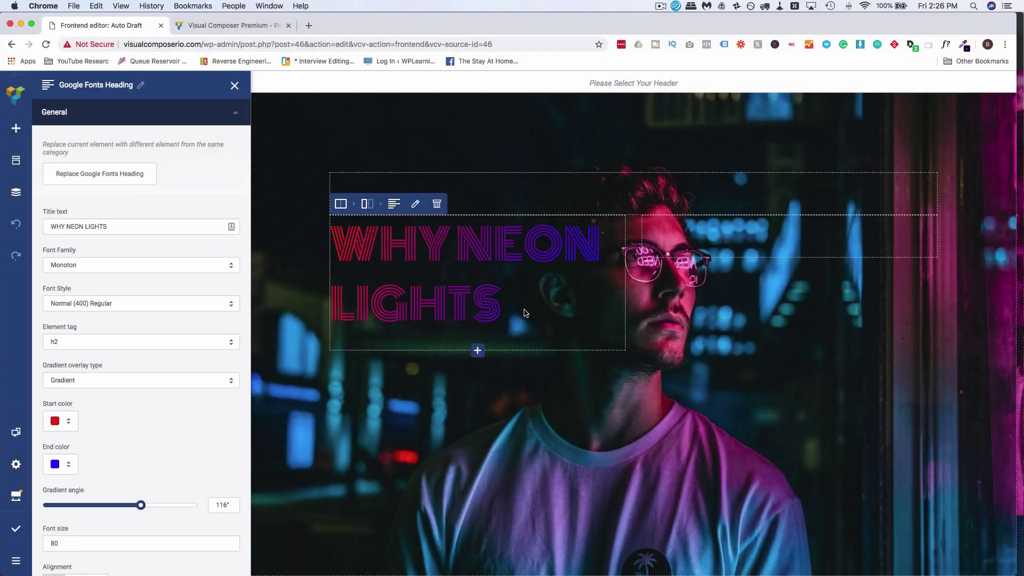
pyautogui.click(394, 206)
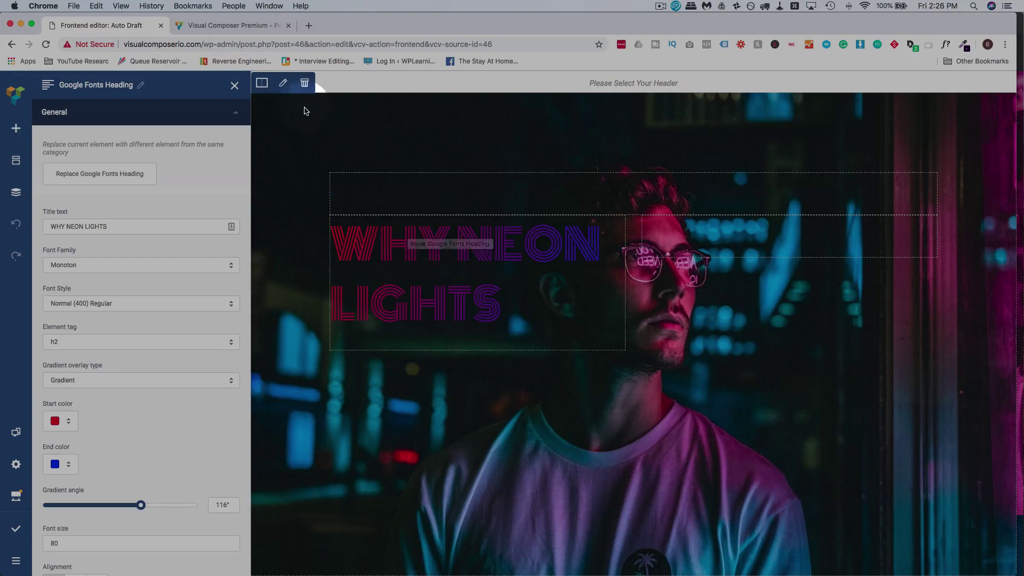
pyautogui.moveTo(395, 205)
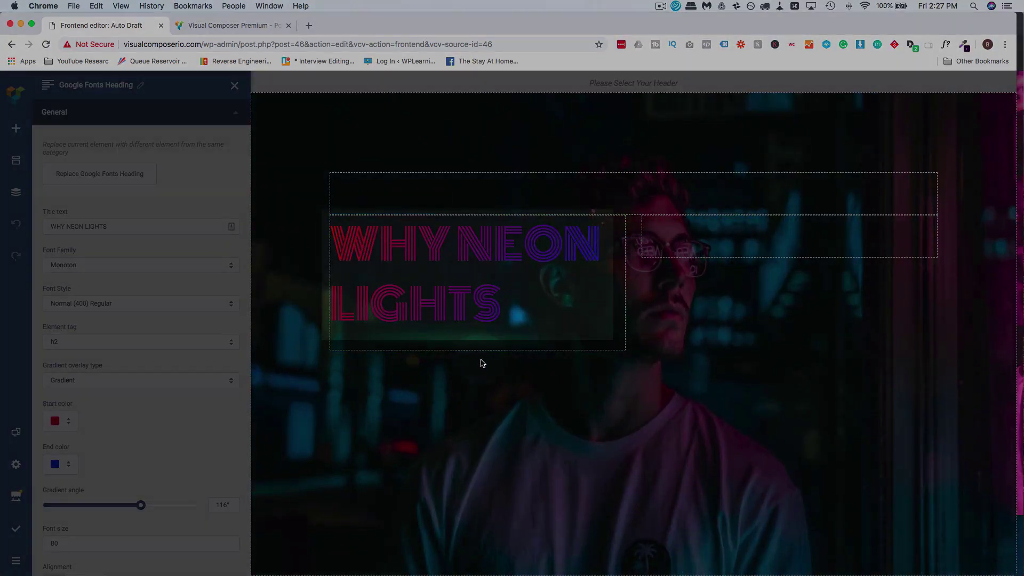
# Step: Add a Text Block below the WHY NEON LIGHTS heading and delete the h2 line from its content code
pyautogui.click(477, 351)
pyautogui.click(149, 160)
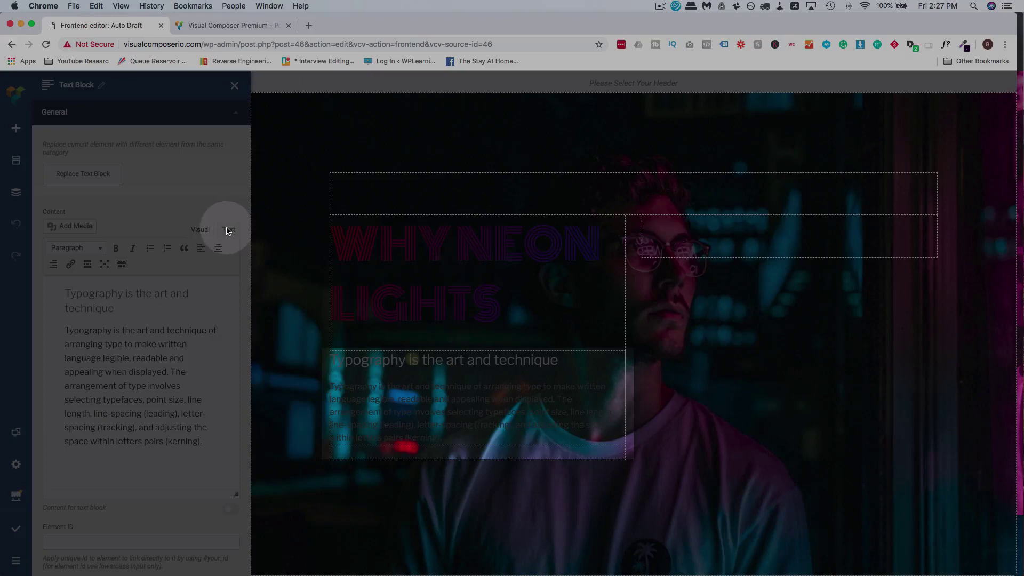
pyautogui.click(228, 230)
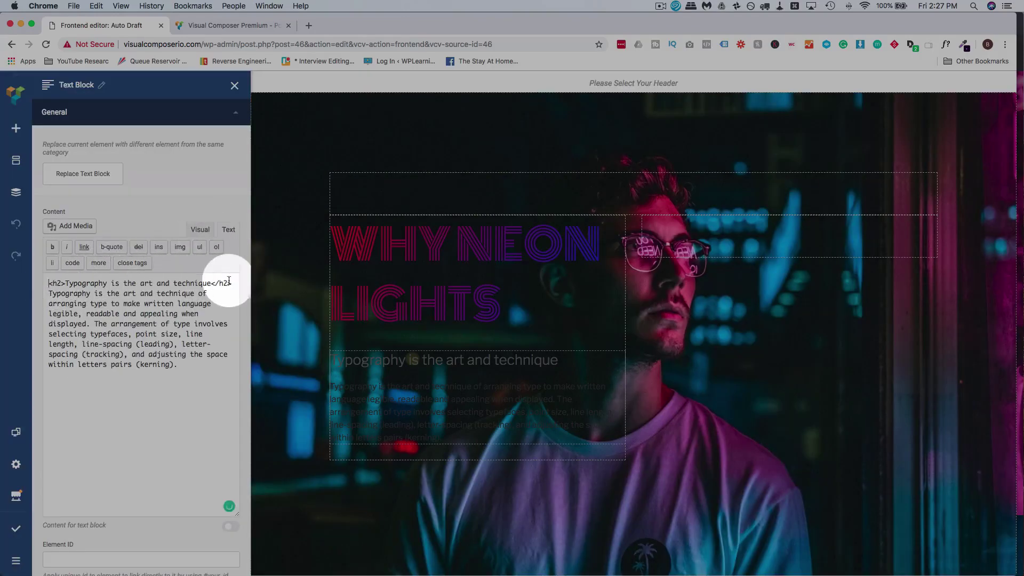
pyautogui.moveTo(49, 283); pyautogui.dragTo(230, 281)
pyautogui.press('BackSpace')
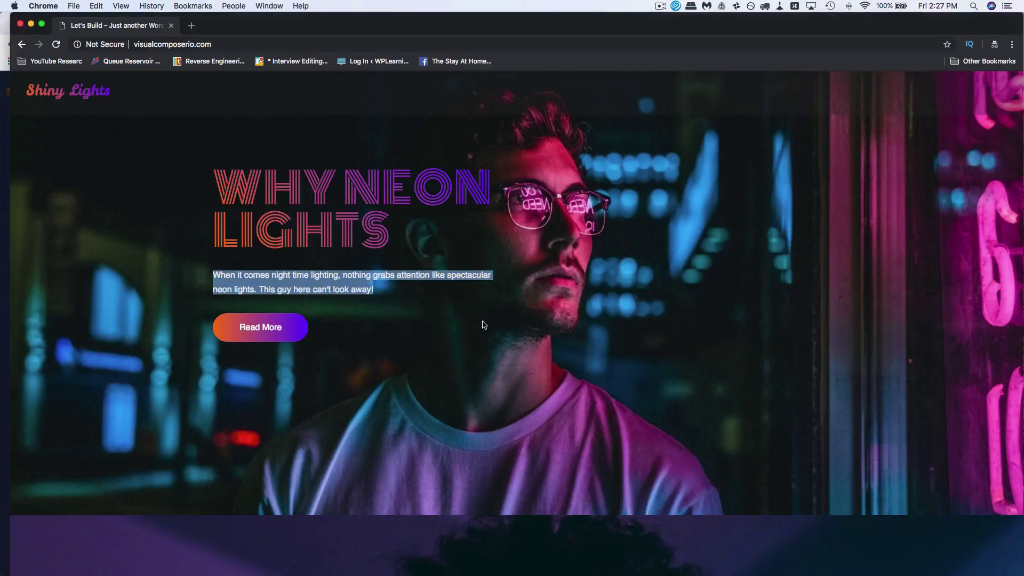
# Step: Copy the "When it comes night time lighting" paragraph from the finished Shiny Lights site and replace the text block's placeholder paragraph with it
pyautogui.moveTo(224, 274); pyautogui.dragTo(366, 291)
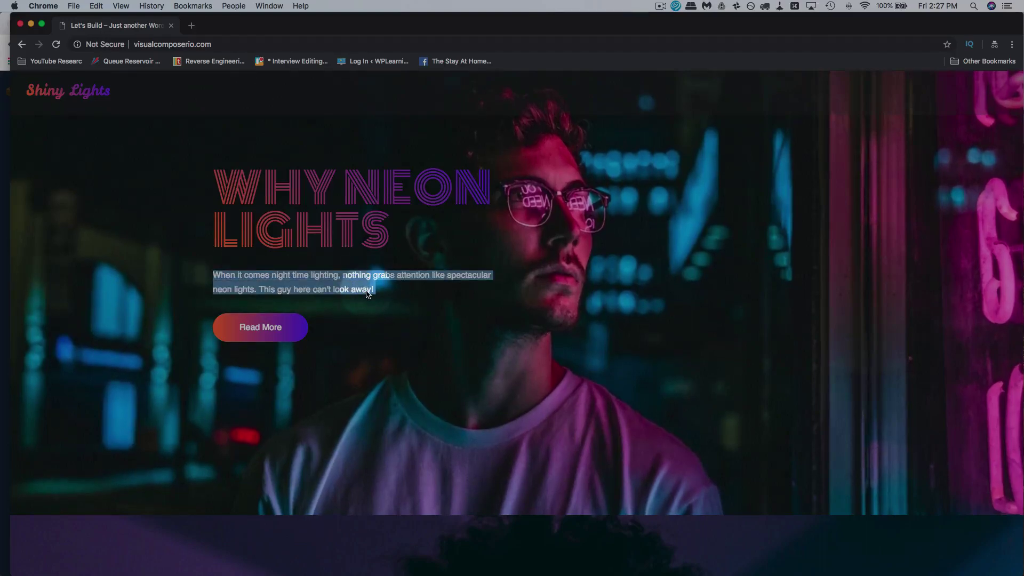
pyautogui.rightClick(366, 294)
pyautogui.click(382, 313)
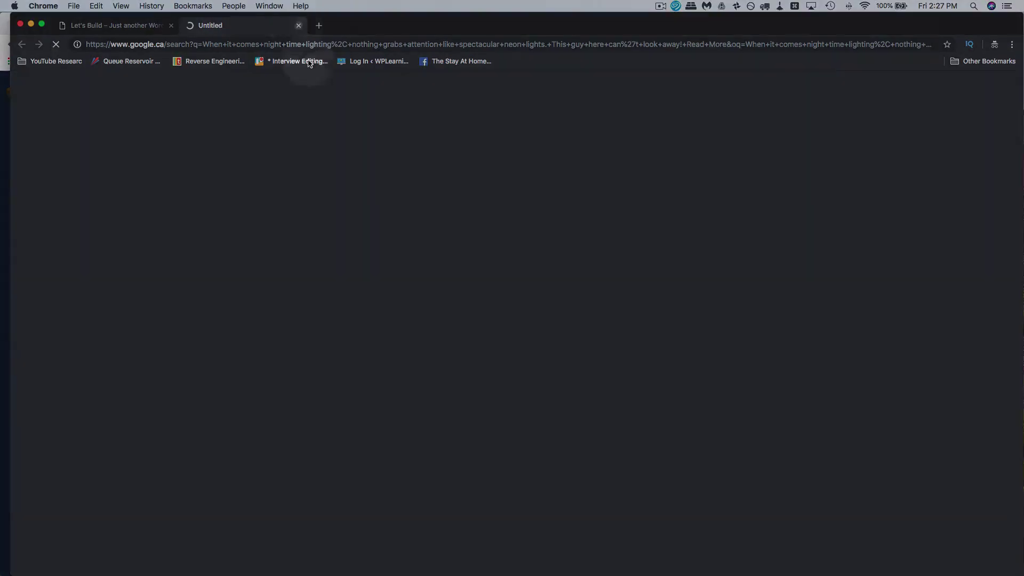
pyautogui.click(298, 26)
pyautogui.rightClick(350, 279)
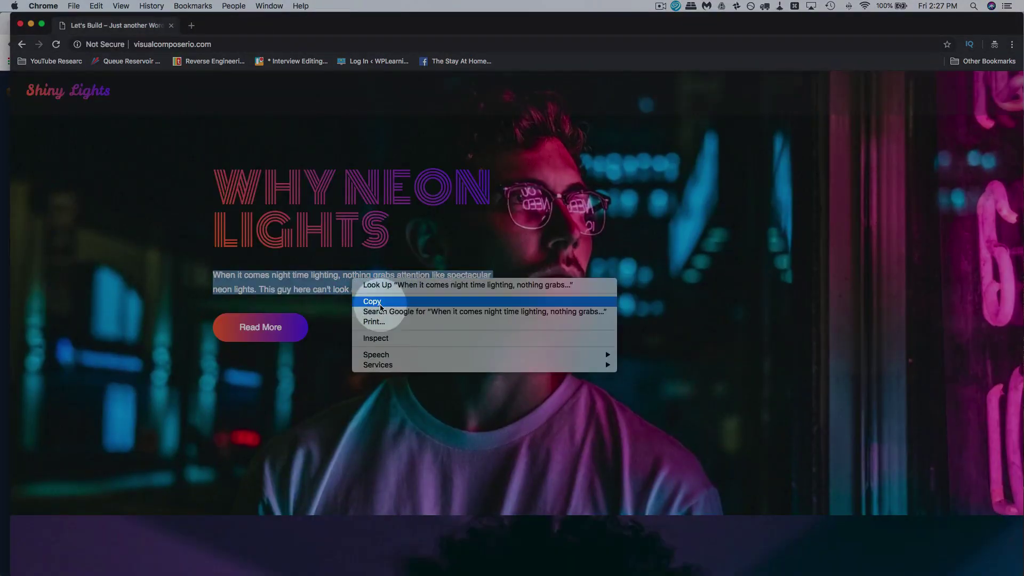
pyautogui.click(372, 301)
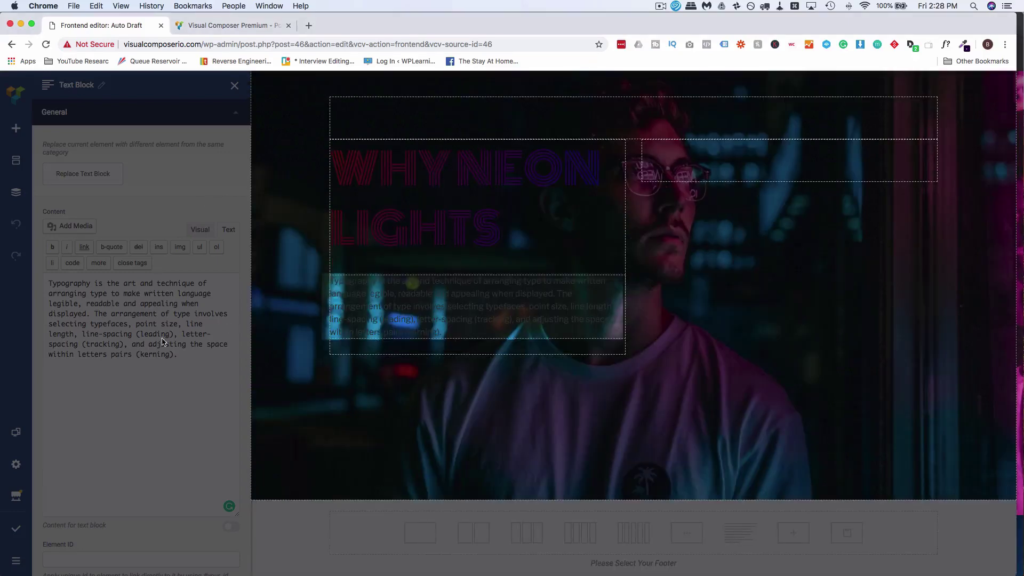
pyautogui.doubleClick(162, 341)
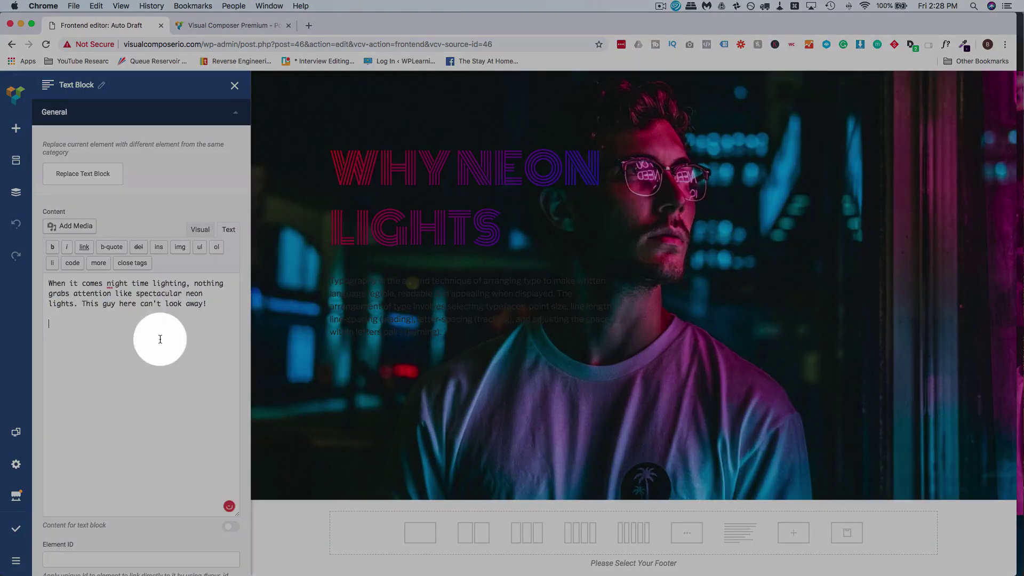
pyautogui.click(157, 304)
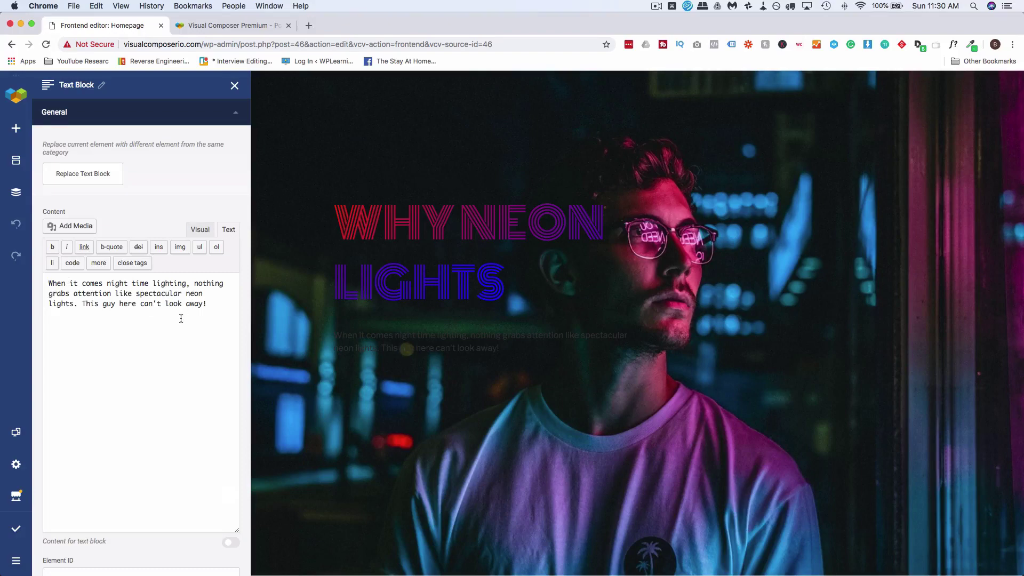
# Step: Color the text block's entire paragraph white in the visual editor
pyautogui.click(201, 229)
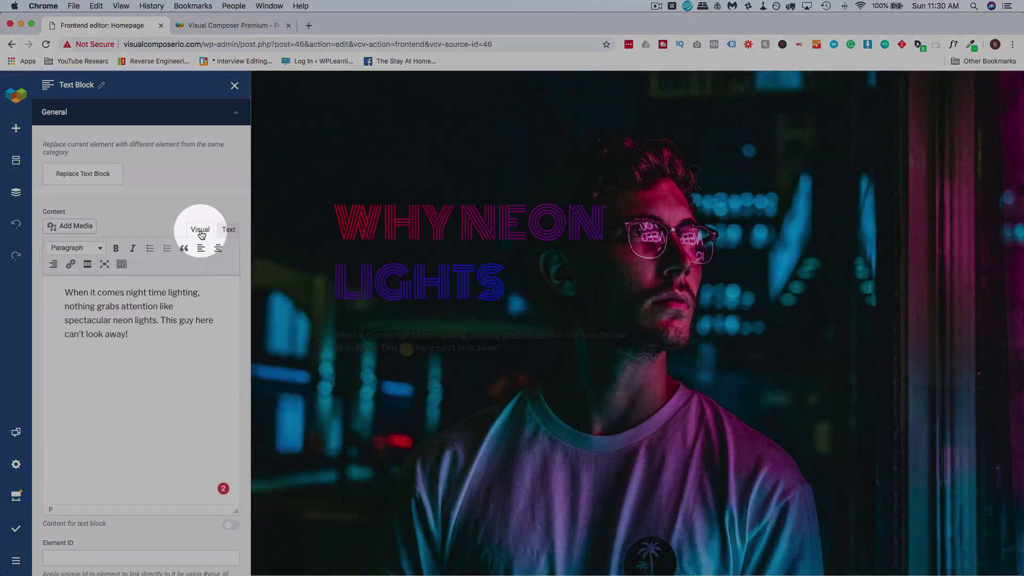
pyautogui.click(123, 264)
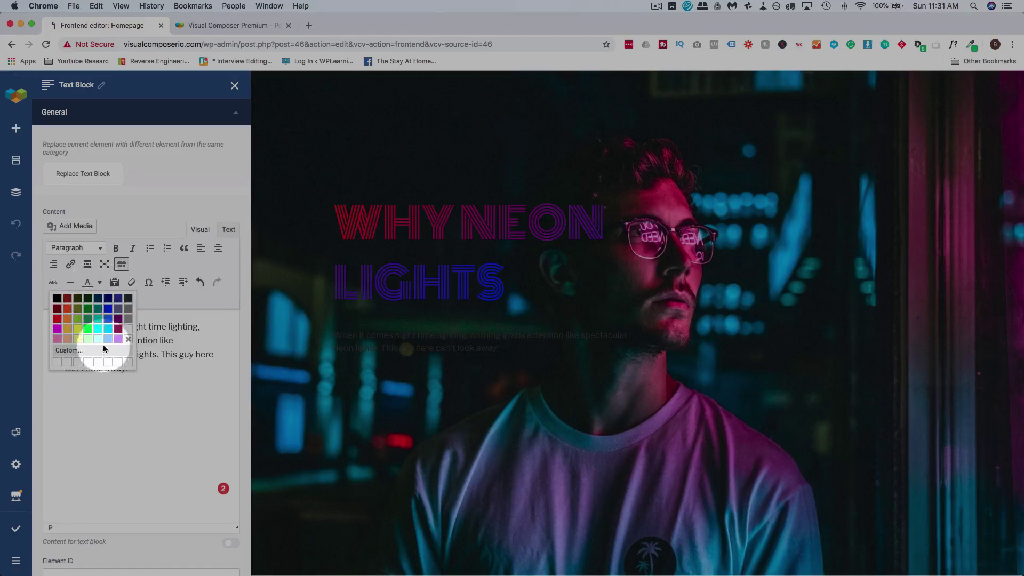
pyautogui.click(128, 332)
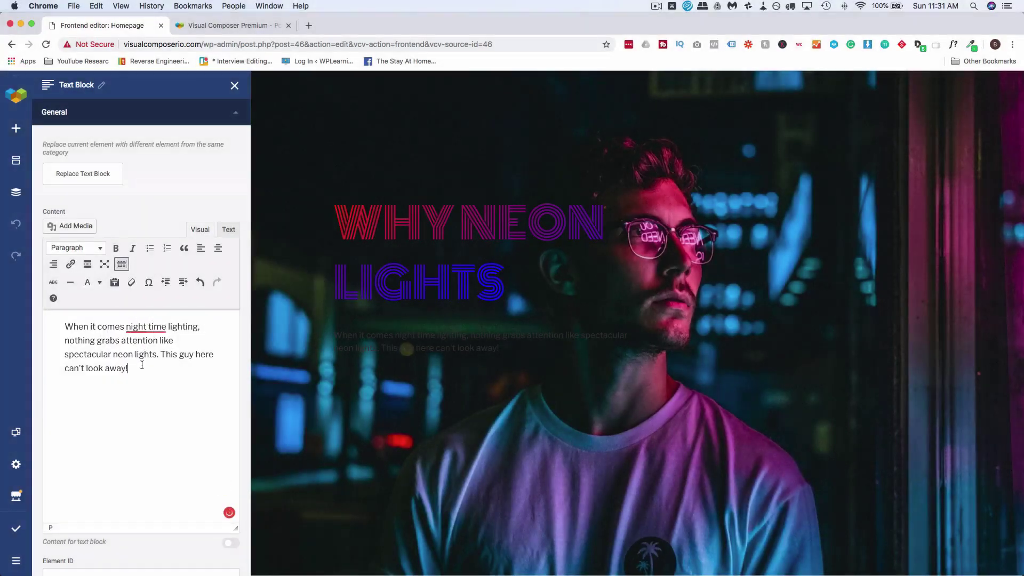
pyautogui.press('super+a')
pyautogui.click(98, 283)
pyautogui.click(134, 339)
pyautogui.click(160, 339)
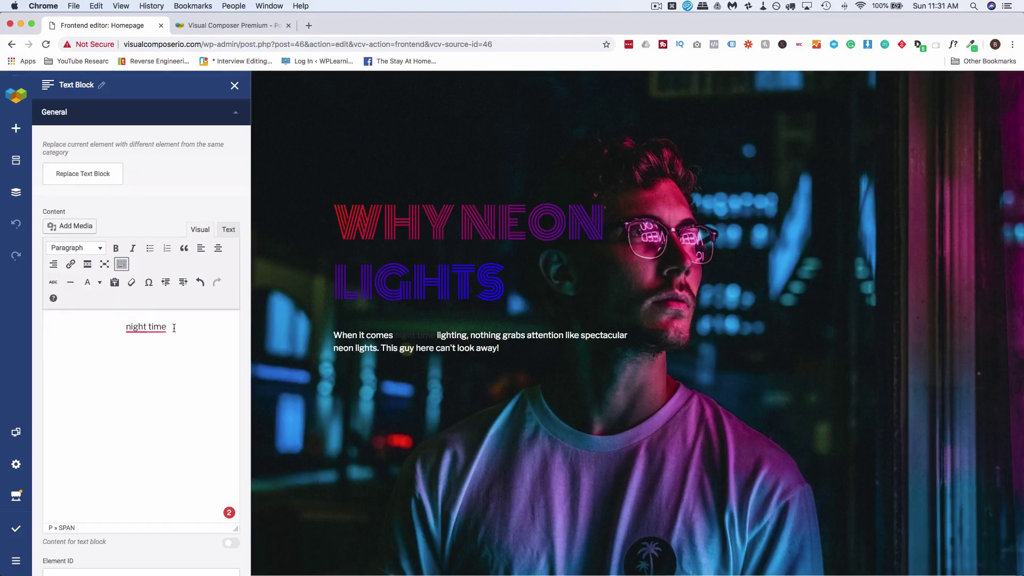
# Step: Correct "night time" to "nighttime" in the paragraph and color that word white
pyautogui.click(100, 283)
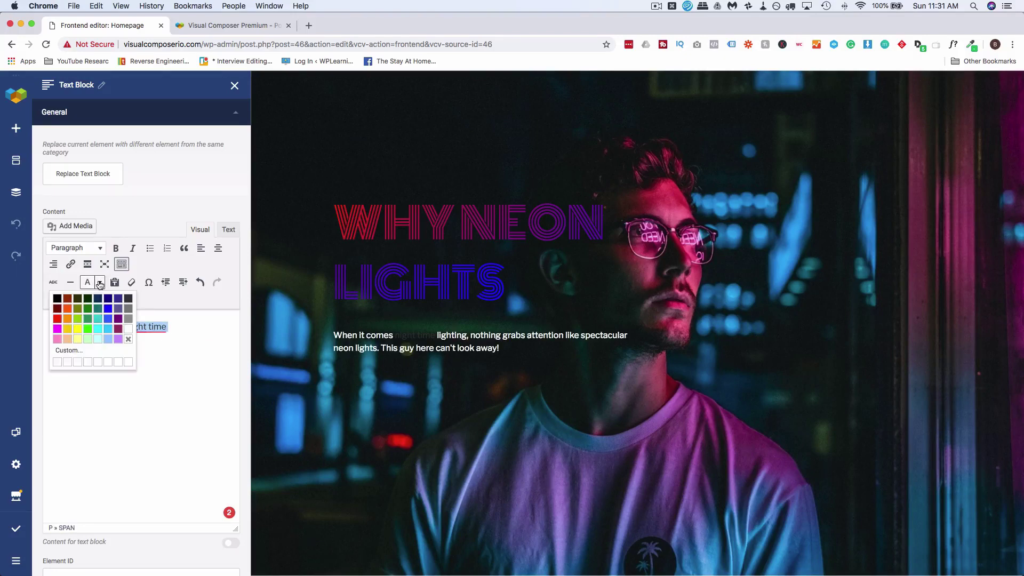
pyautogui.click(124, 329)
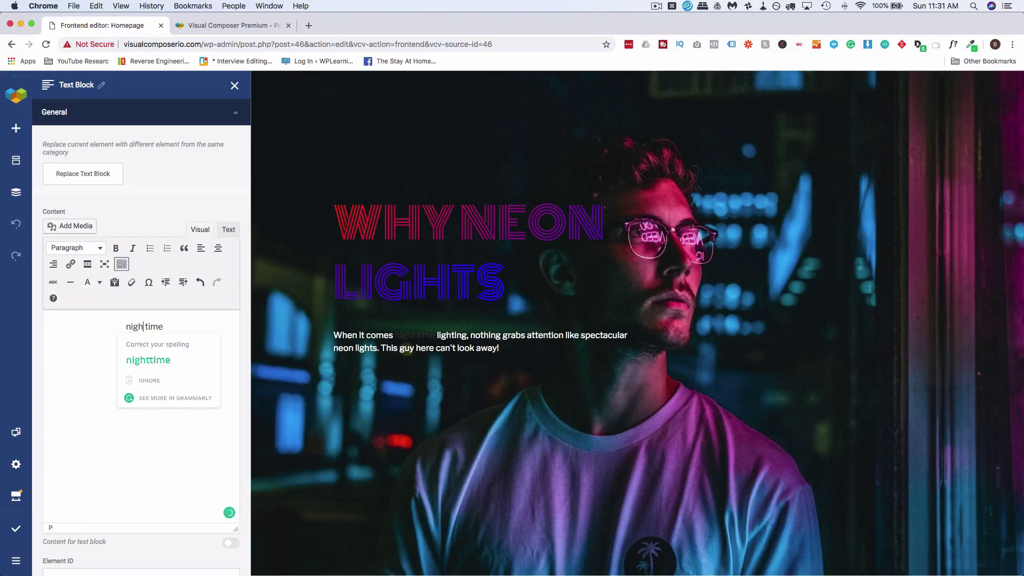
pyautogui.click(148, 360)
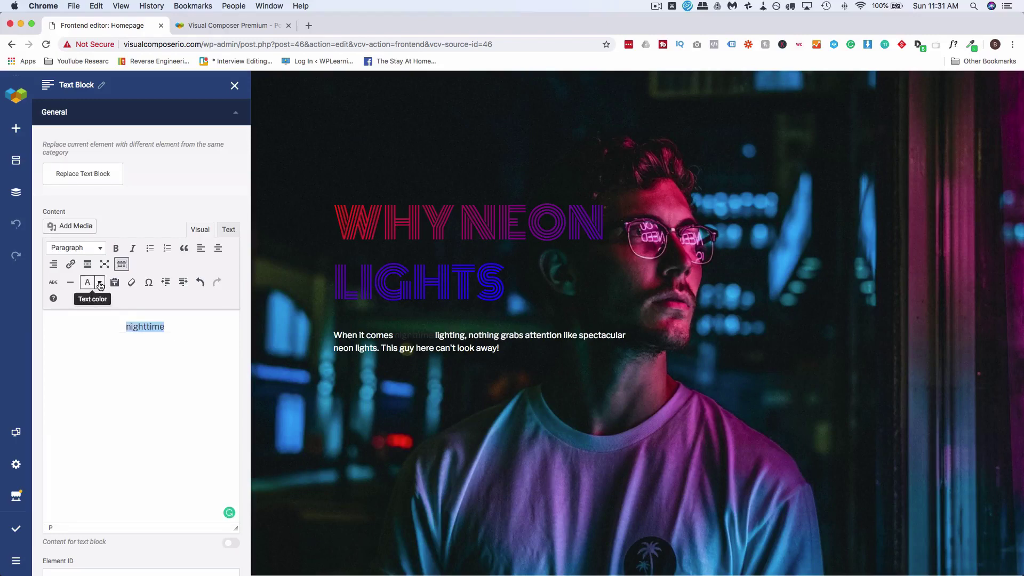
pyautogui.click(99, 283)
pyautogui.click(127, 328)
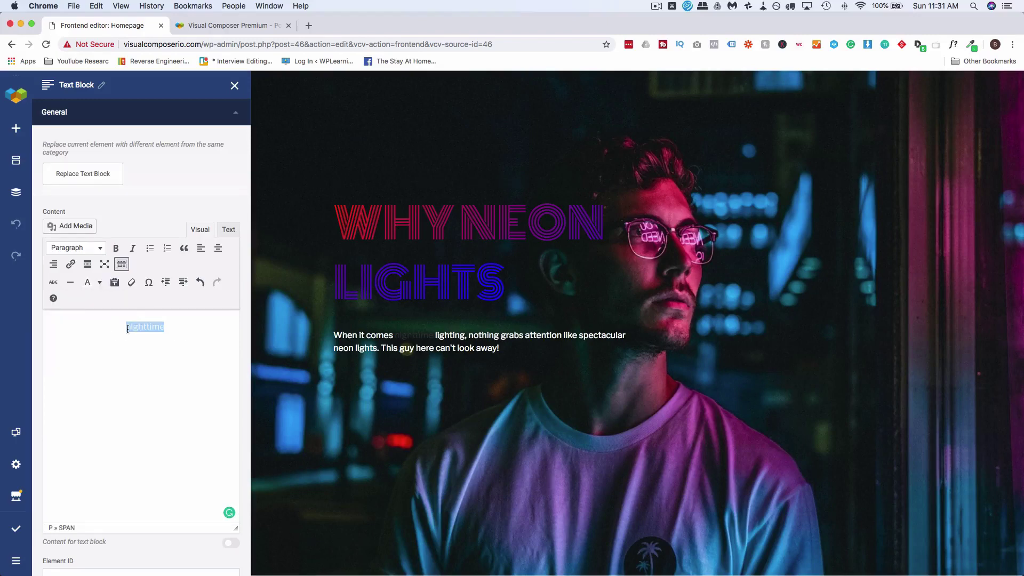
# Step: Add a Gradient Button element below the text paragraph in the hero row, searching the content elements for "button"
pyautogui.click(229, 230)
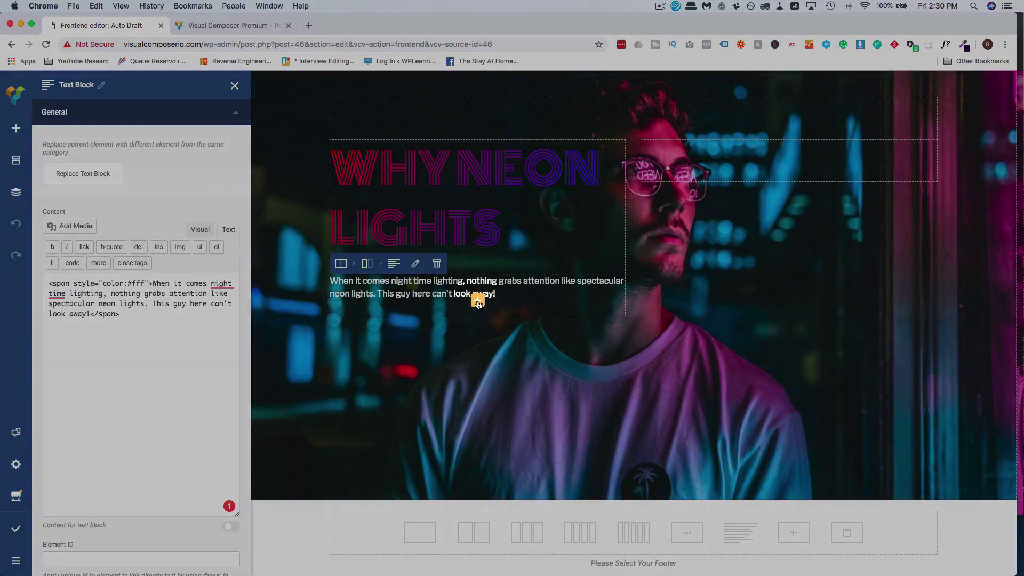
pyautogui.click(477, 303)
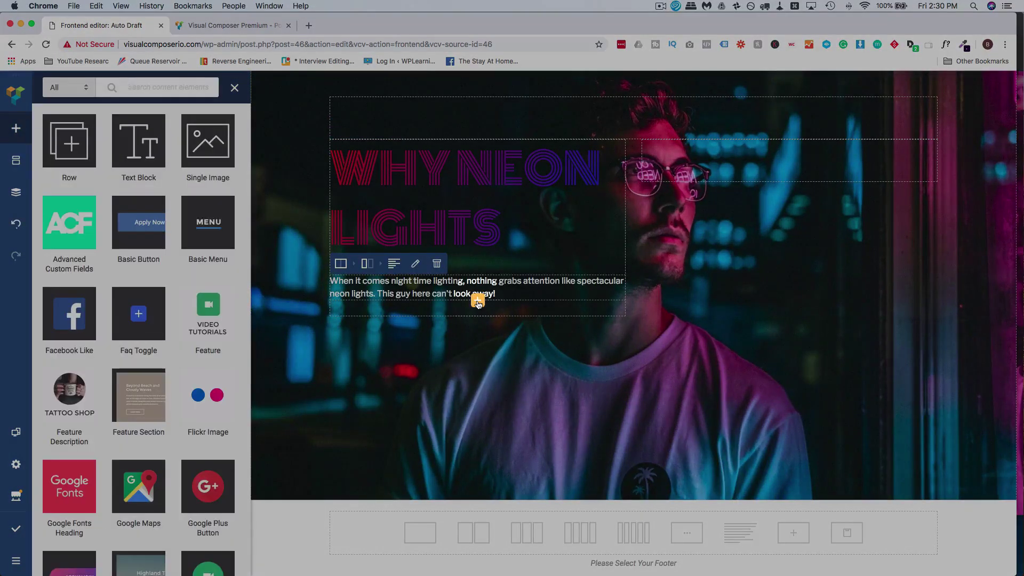
pyautogui.click(137, 87)
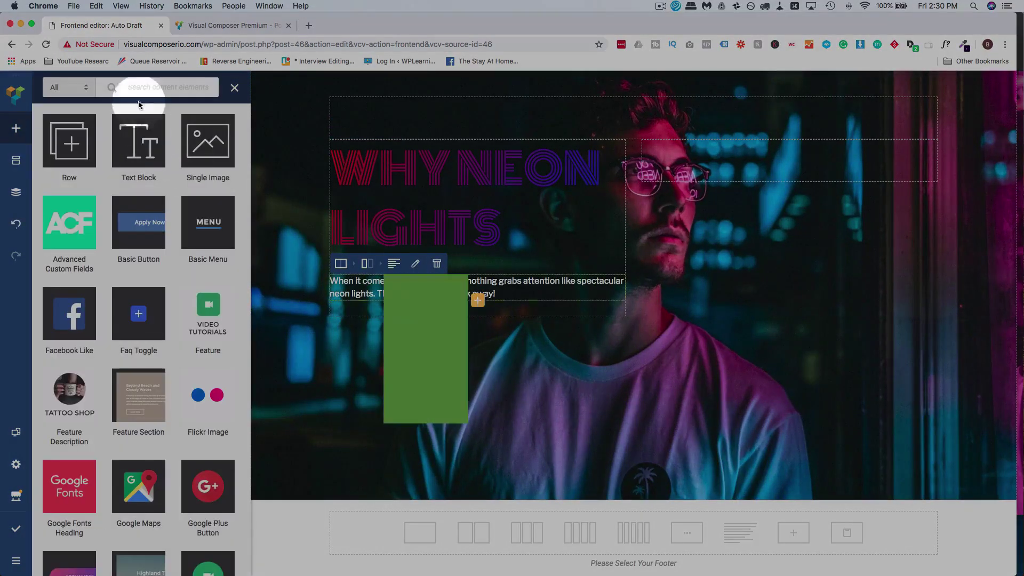
pyautogui.write('button')
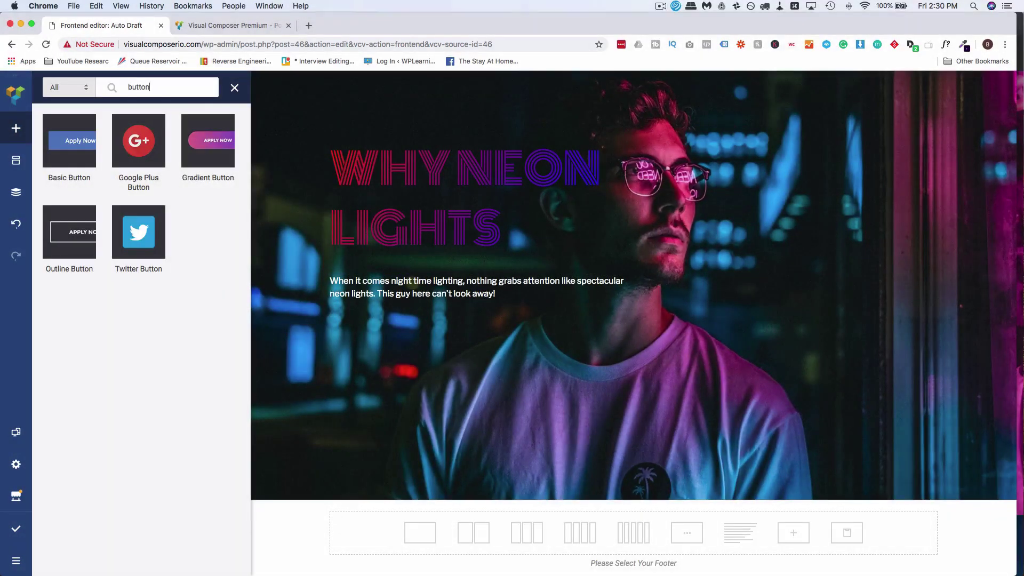
pyautogui.moveTo(213, 146)
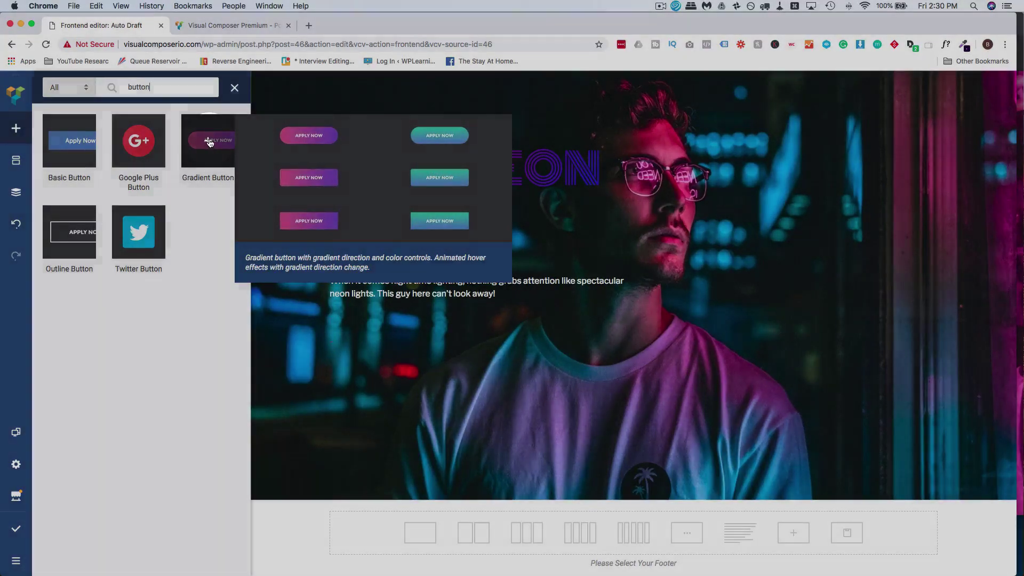
pyautogui.click(209, 142)
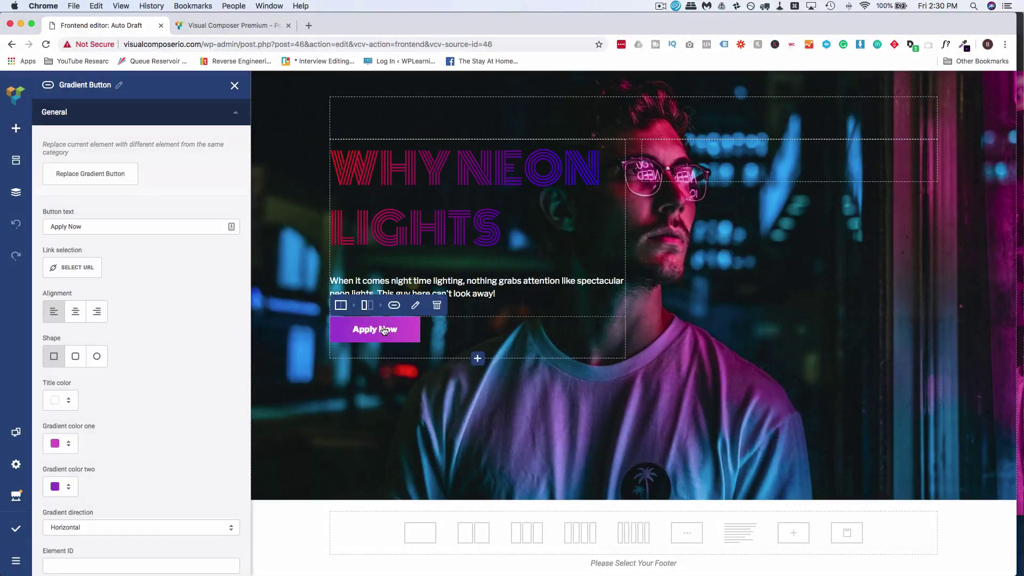
# Step: Give the gradient button the fully round shape and set its text to "Read More"
pyautogui.click(75, 357)
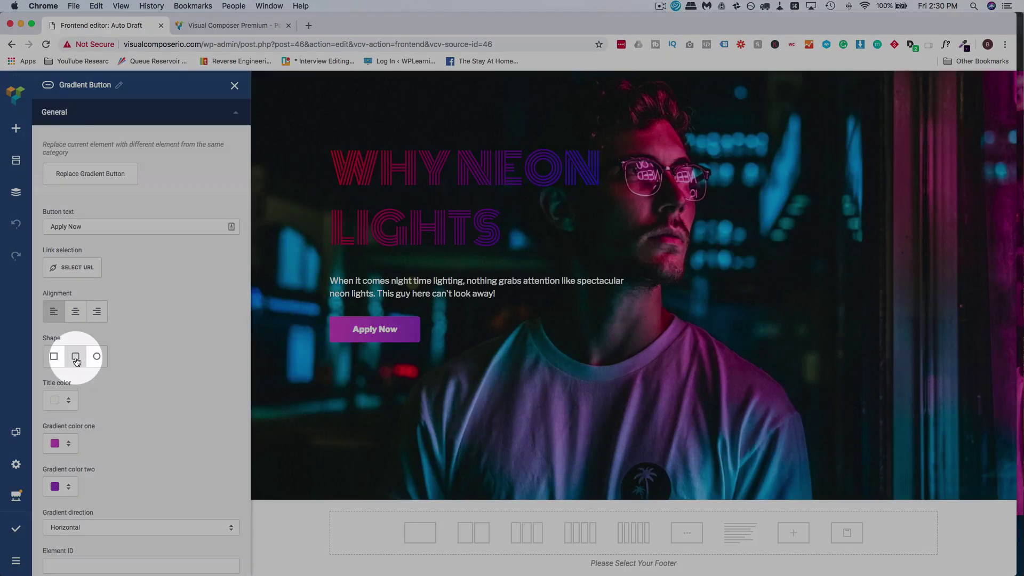
pyautogui.click(91, 360)
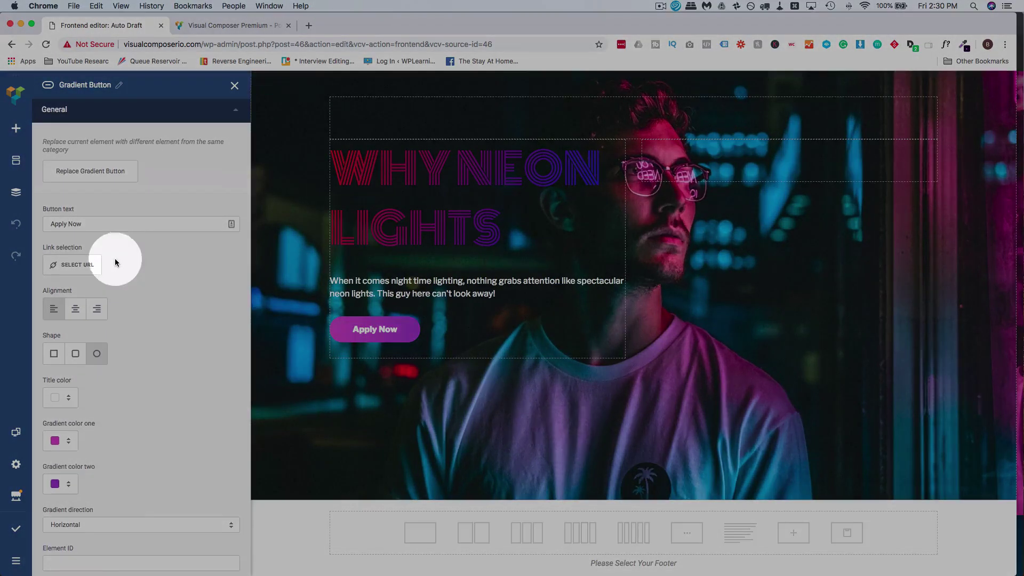
pyautogui.scroll(-1, 109, 248)
pyautogui.press('super+a')
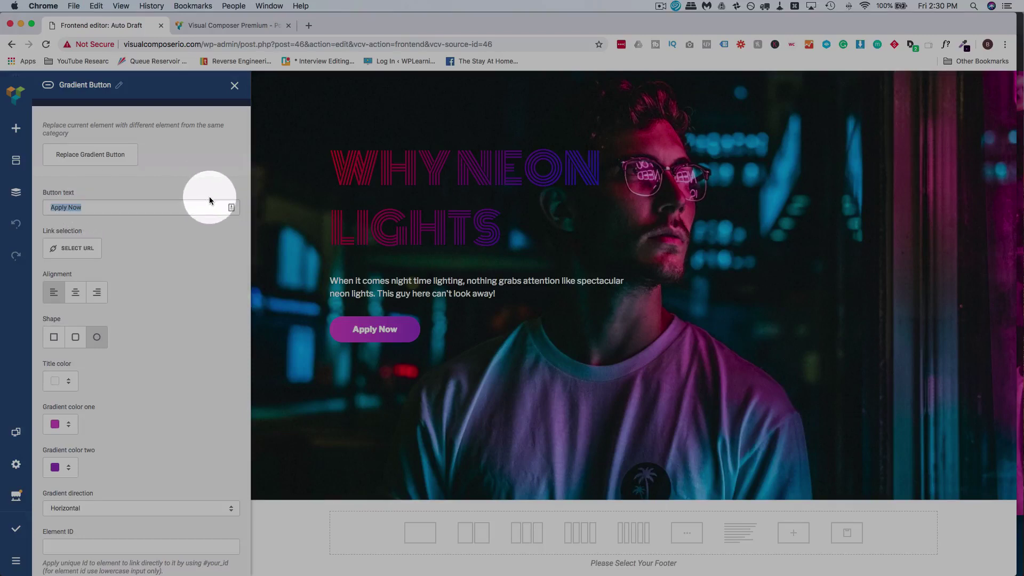
pyautogui.write('Re')
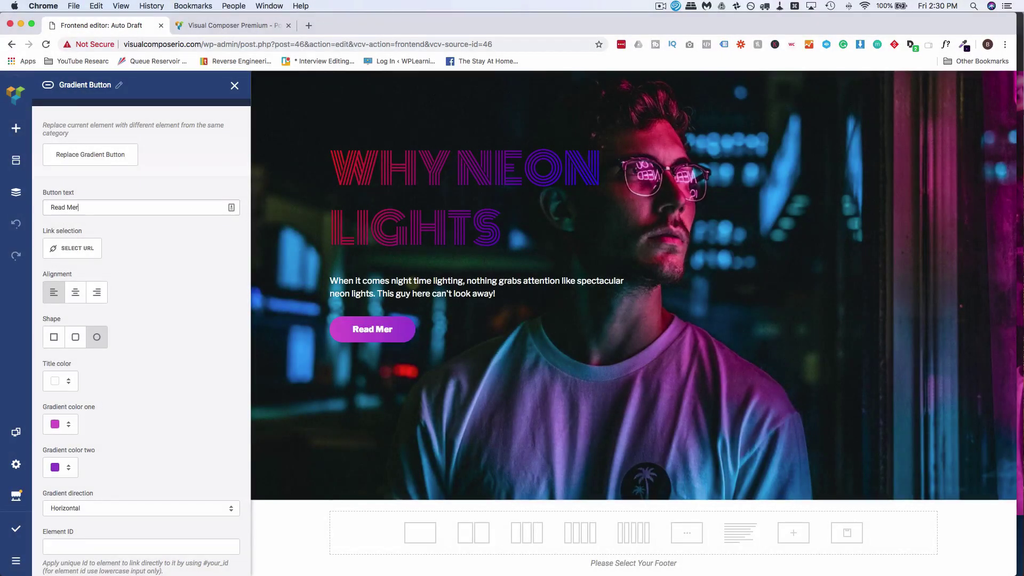
pyautogui.write('ad More')
# Step: Set the Read More button's first gradient color to orange-red and its second to dark purple
pyautogui.scroll(-5, 214, 274)
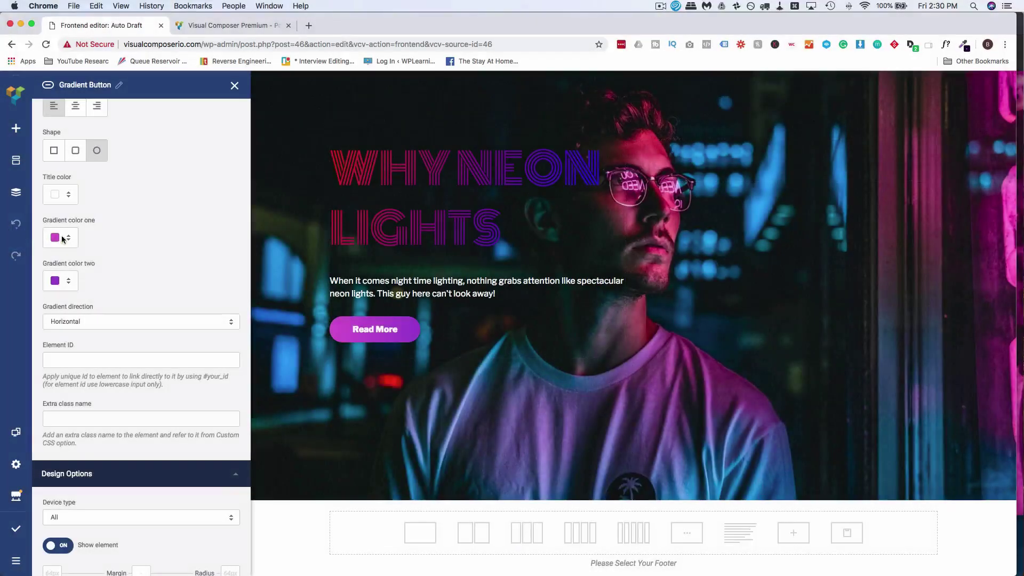
pyautogui.click(67, 239)
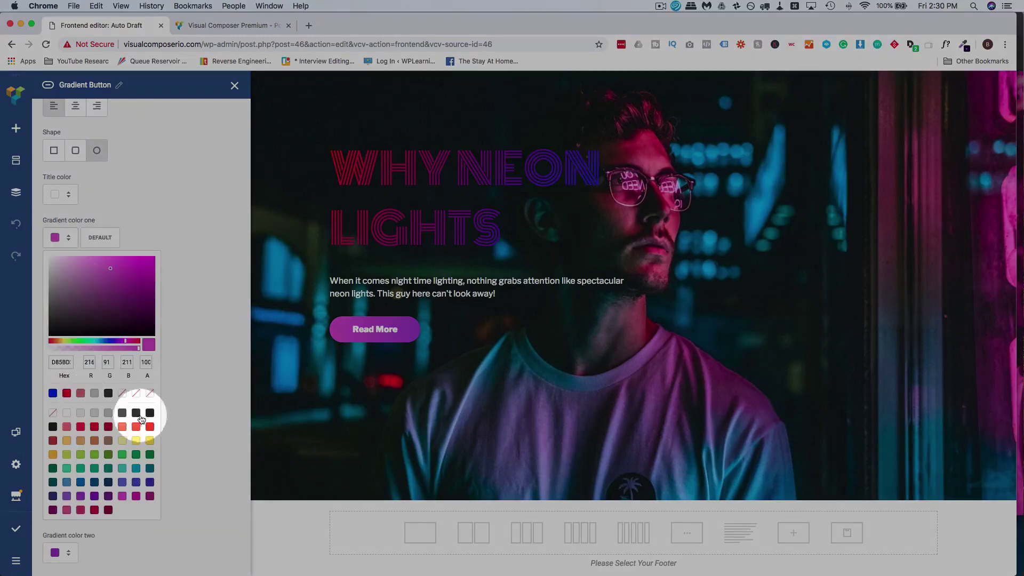
pyautogui.click(137, 425)
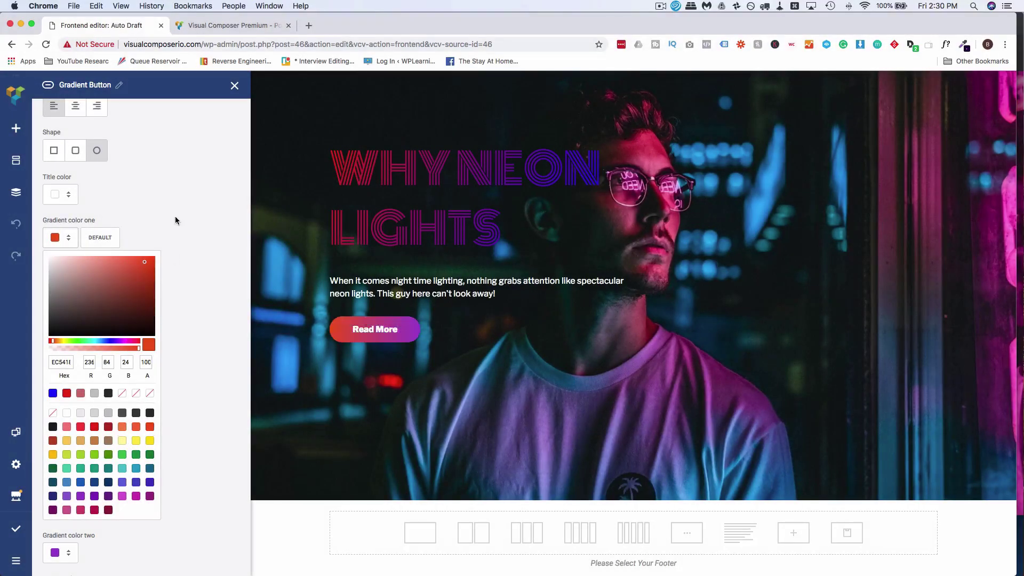
pyautogui.click(175, 216)
pyautogui.click(68, 281)
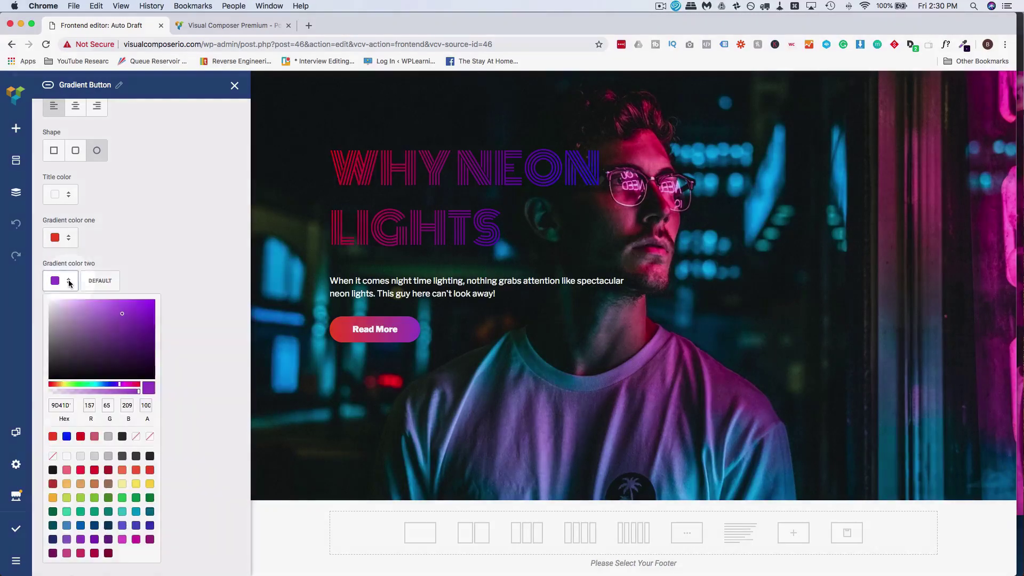
pyautogui.click(109, 539)
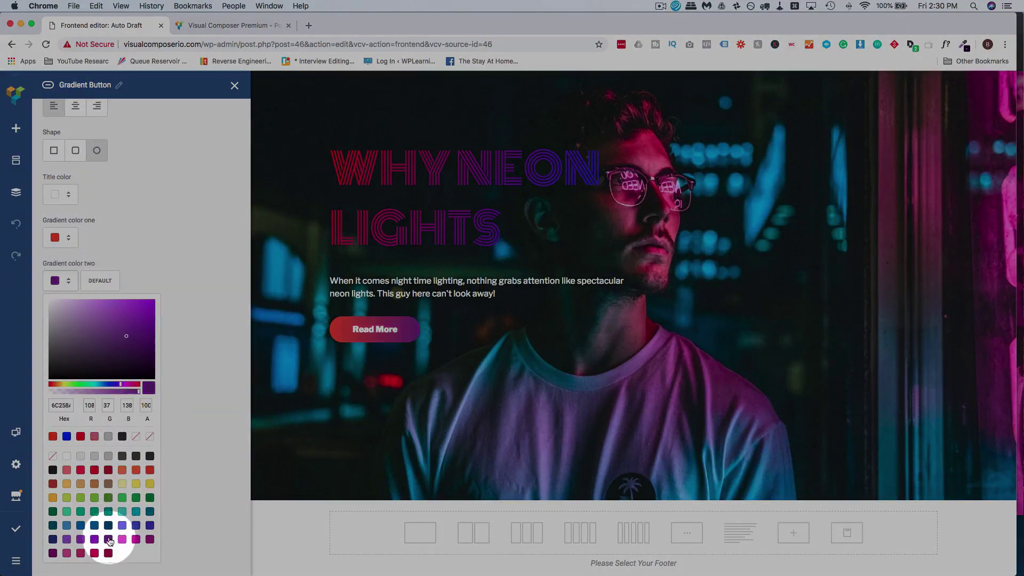
pyautogui.click(190, 257)
# Step: Try the Vertical gradient direction on the Read More button and return it to Horizontal
pyautogui.scroll(-3, 190, 256)
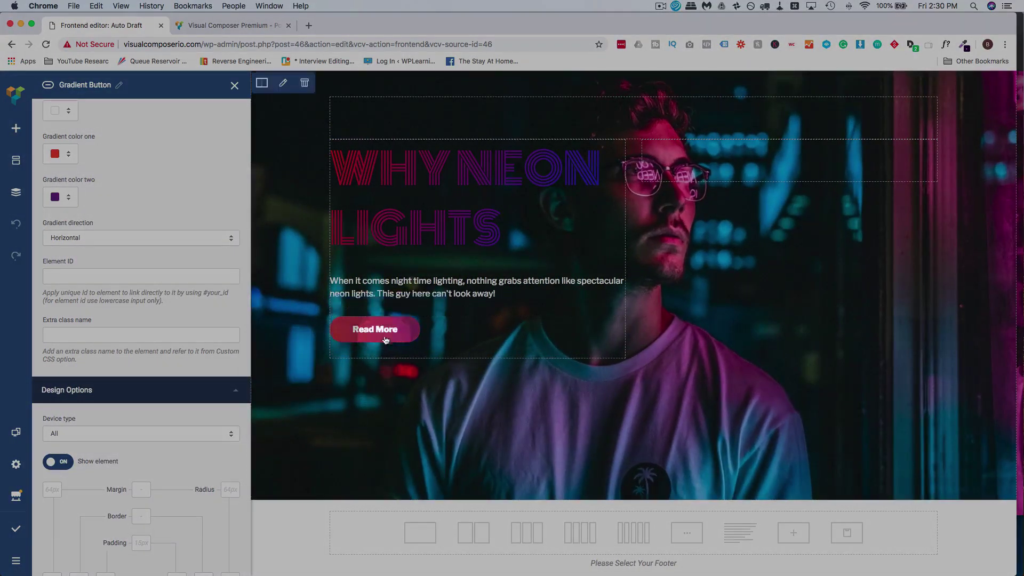
pyautogui.click(230, 241)
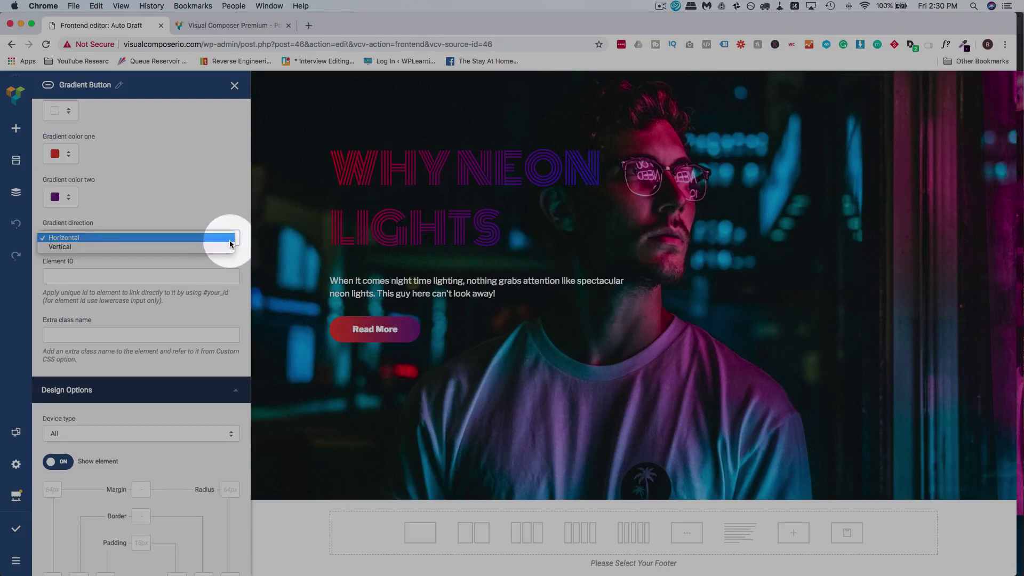
pyautogui.click(221, 248)
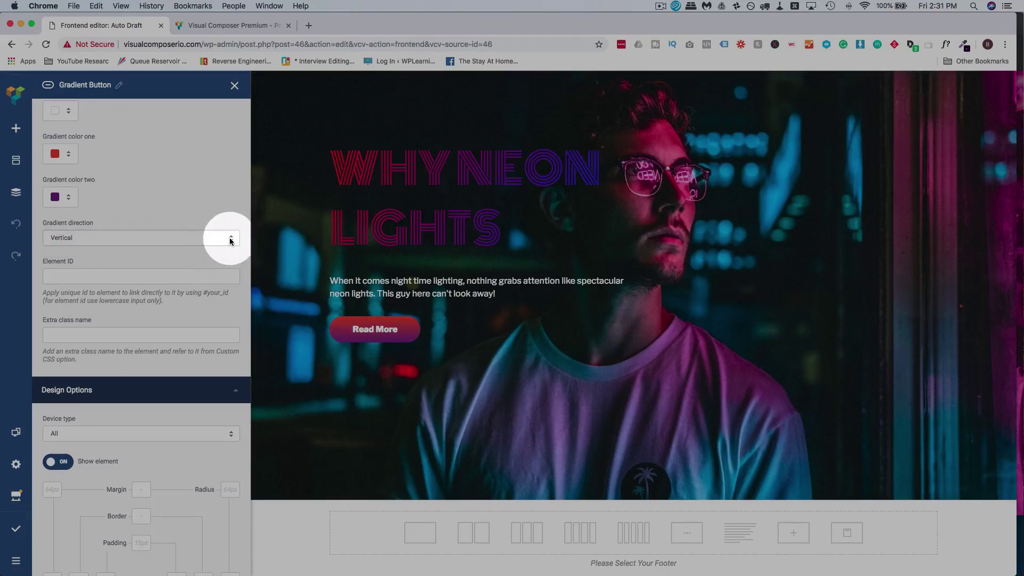
pyautogui.click(230, 241)
pyautogui.click(216, 228)
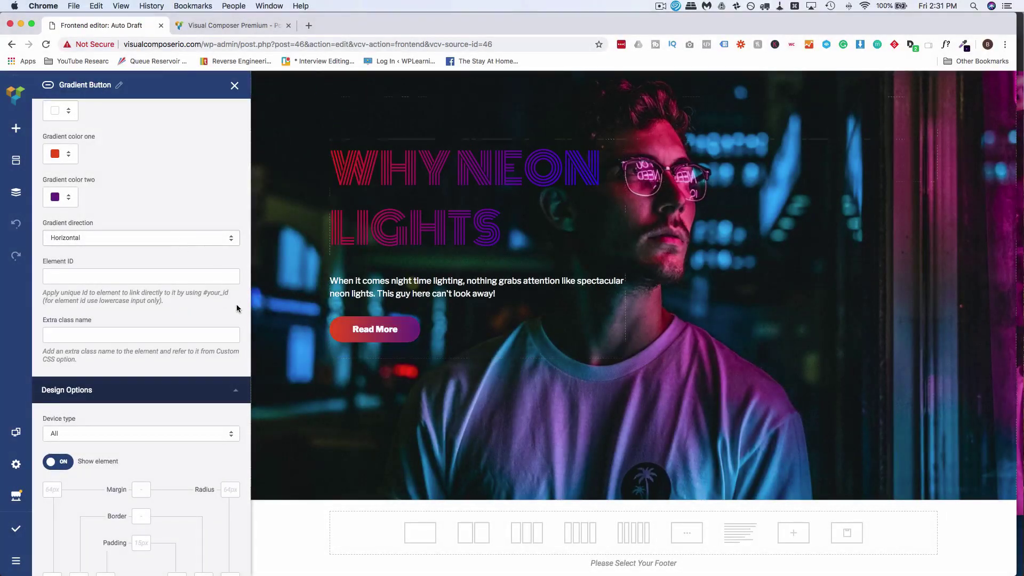
# Step: Save the page and view the live version of the homepage
pyautogui.scroll(-3, 236, 303)
pyautogui.scroll(10, 236, 304)
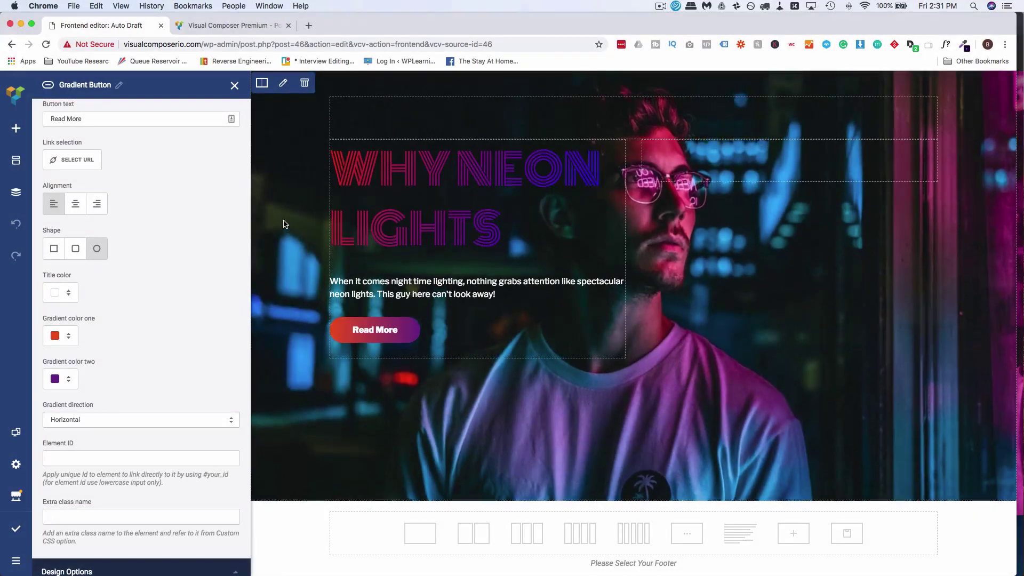
pyautogui.scroll(3, 283, 223)
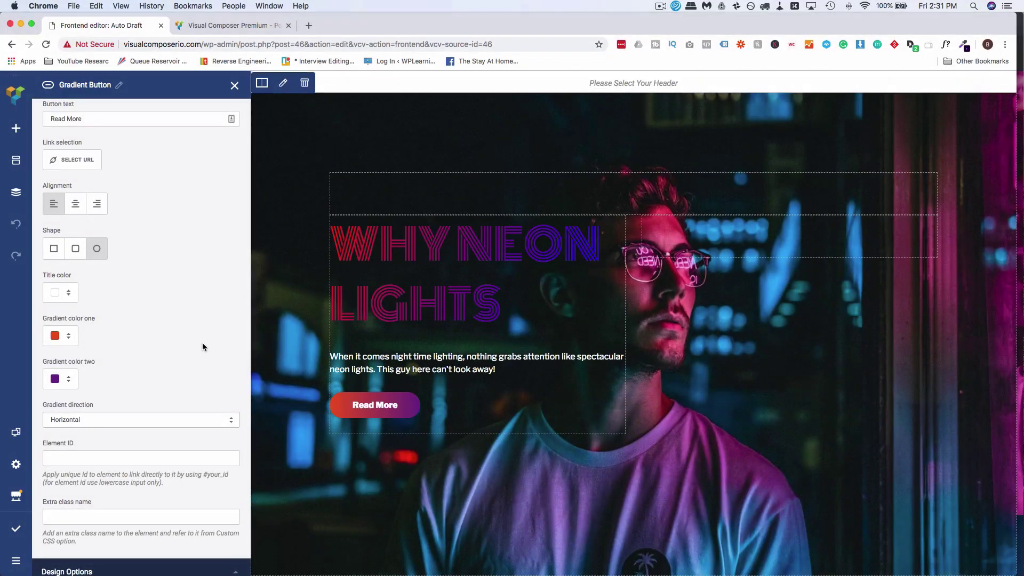
pyautogui.scroll(-2, 202, 346)
pyautogui.click(18, 531)
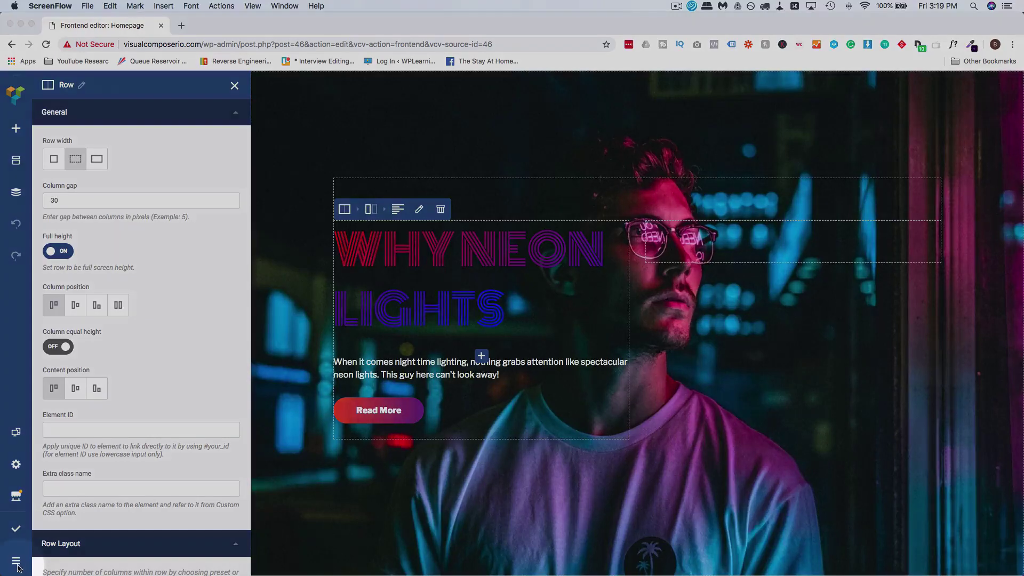
pyautogui.click(17, 564)
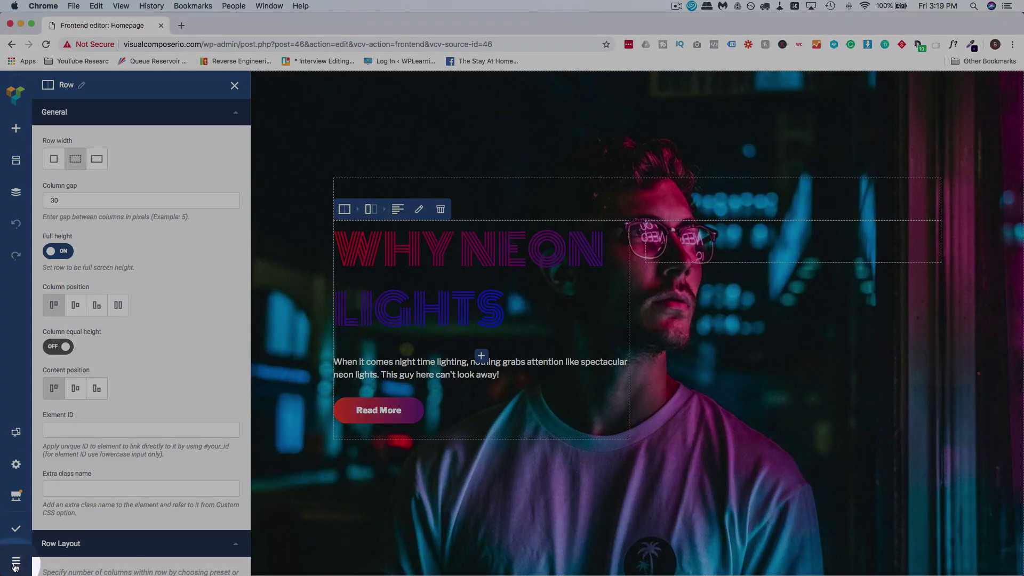
pyautogui.moveTo(15, 567)
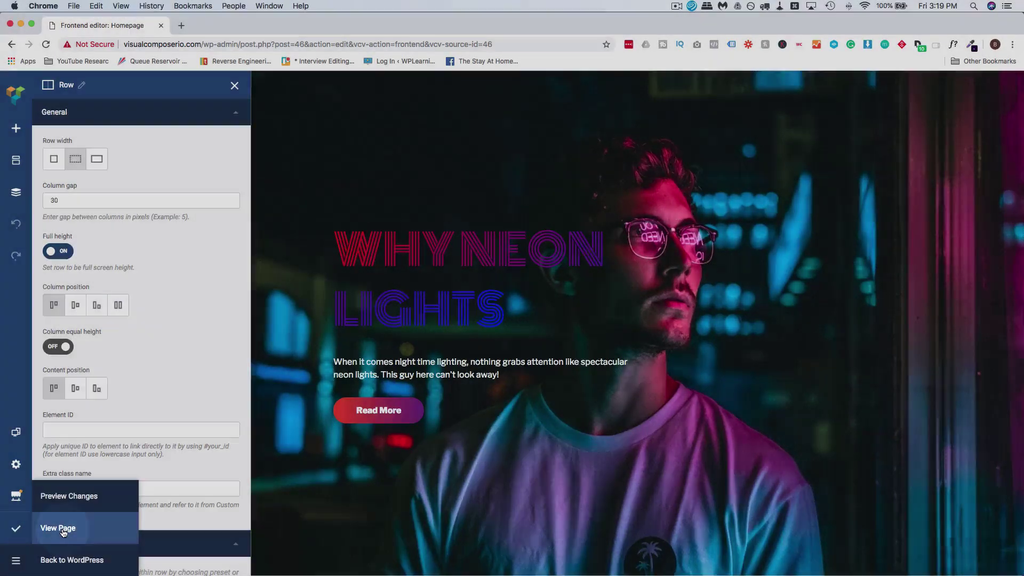
pyautogui.click(62, 528)
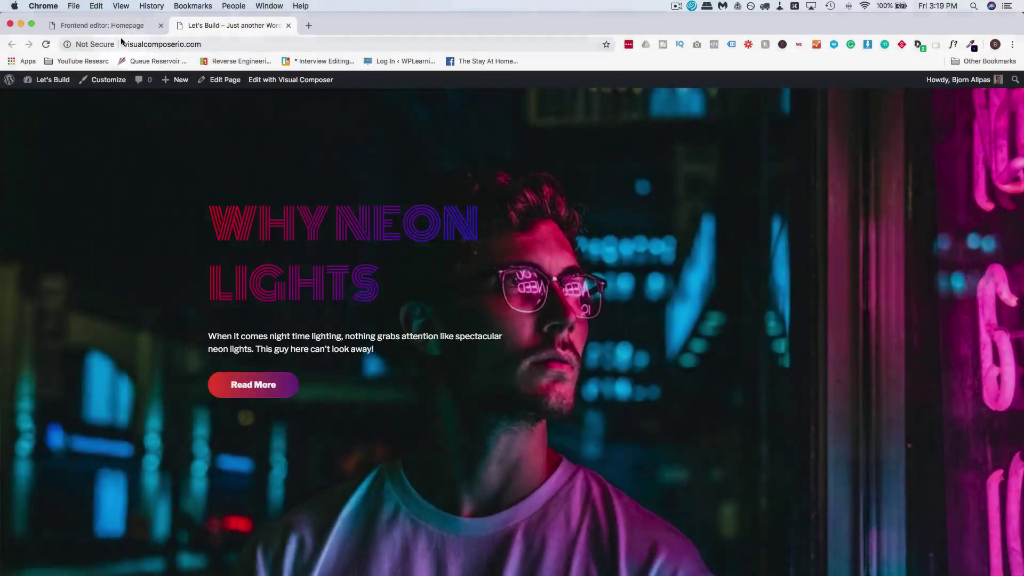
# Step: Return to the frontend editor, close the row settings and clone the entire hero row
pyautogui.click(116, 27)
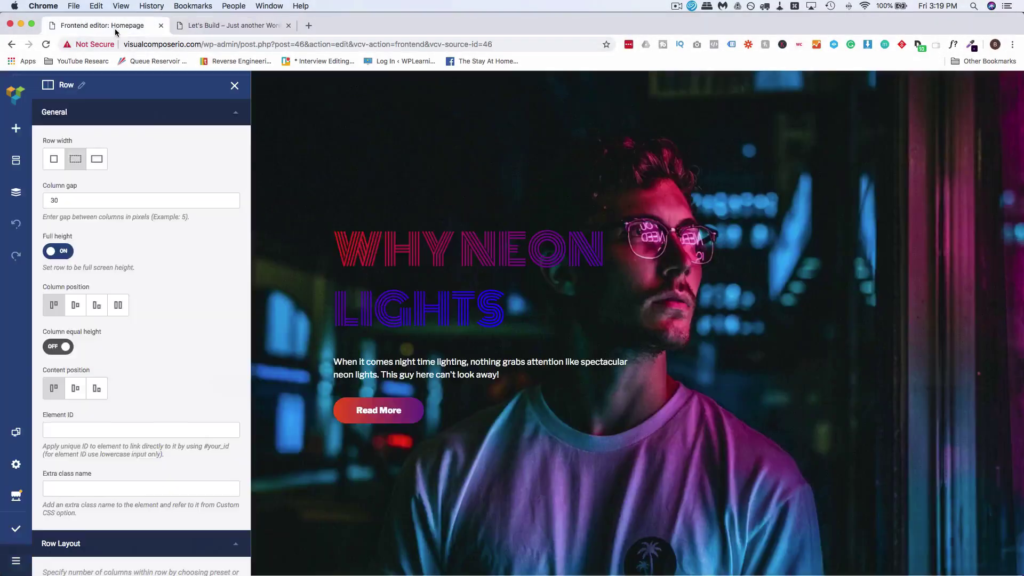
pyautogui.click(235, 87)
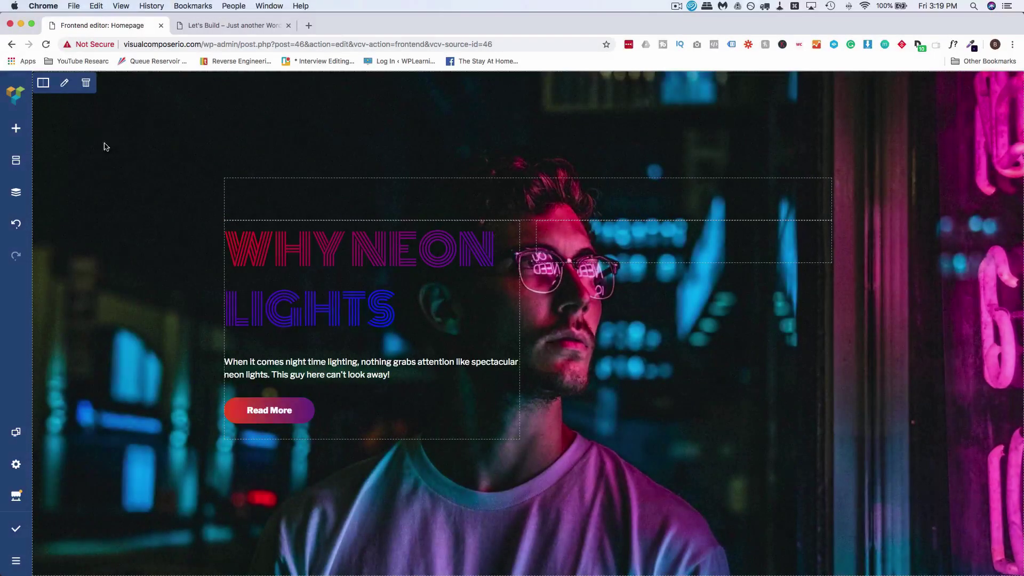
pyautogui.click(43, 84)
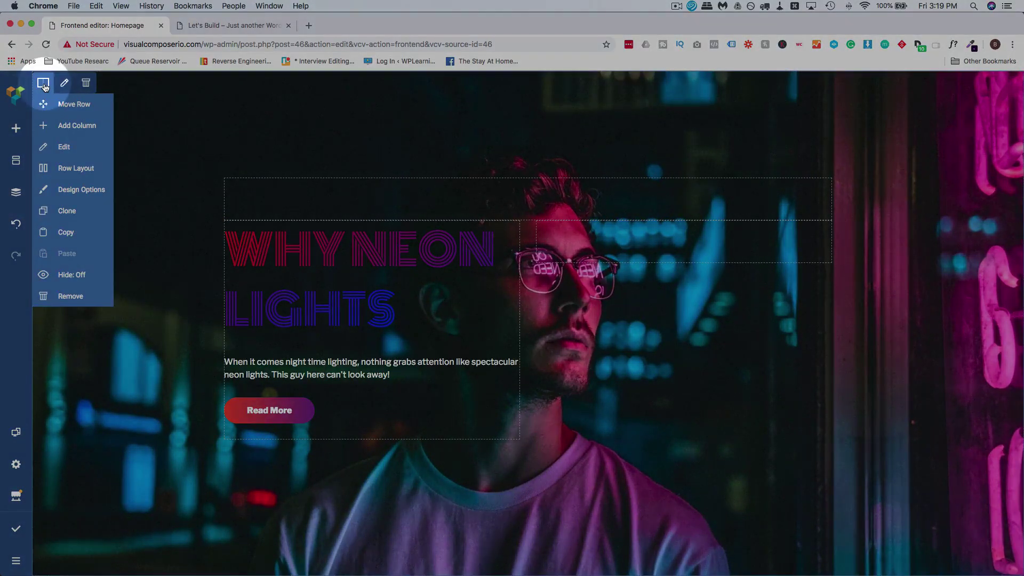
pyautogui.click(68, 219)
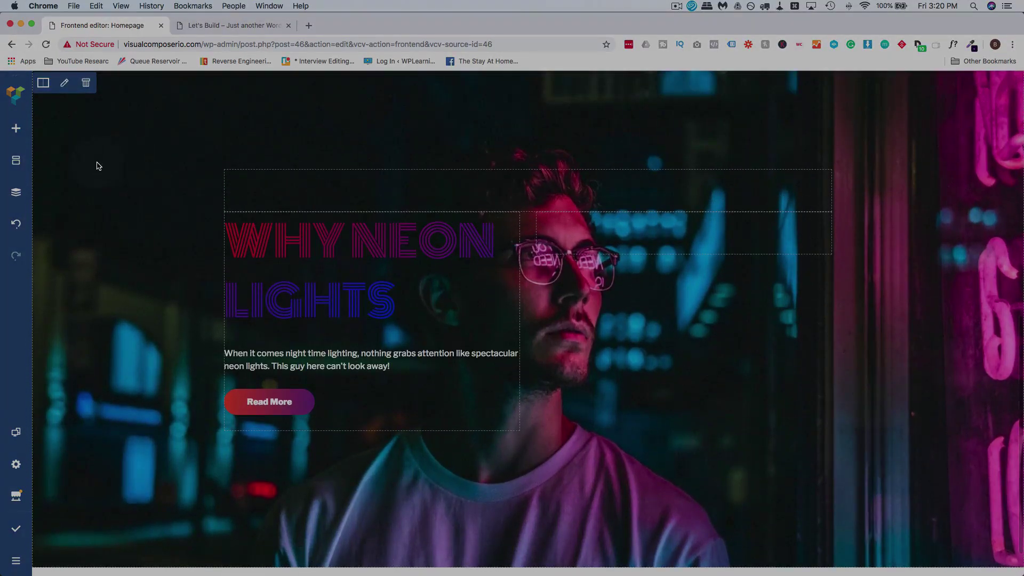
# Step: Open the cloned row's settings and remove its background image
pyautogui.moveTo(43, 83)
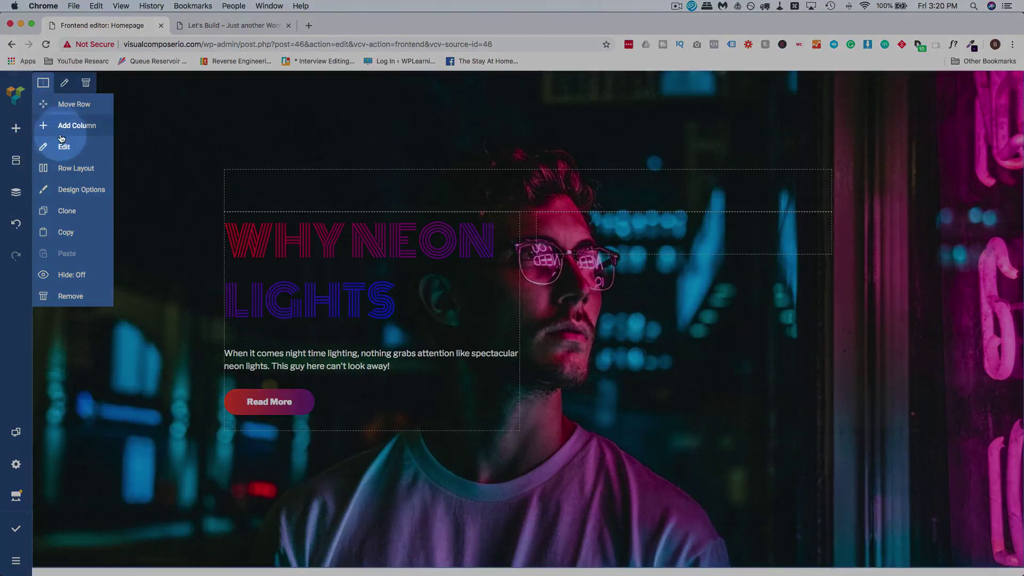
pyautogui.click(61, 149)
pyautogui.scroll(-10, 92, 387)
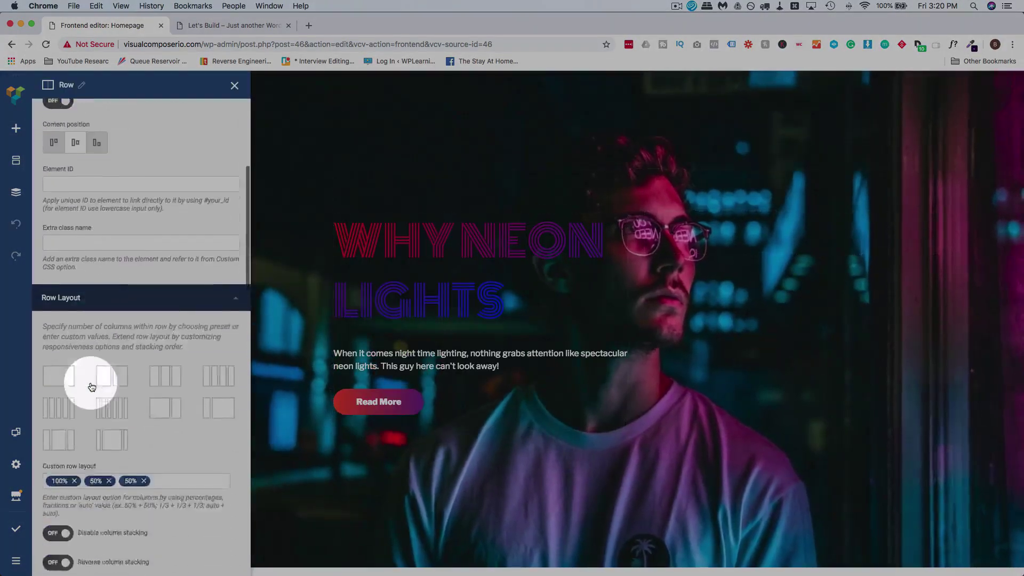
pyautogui.scroll(-8, 92, 388)
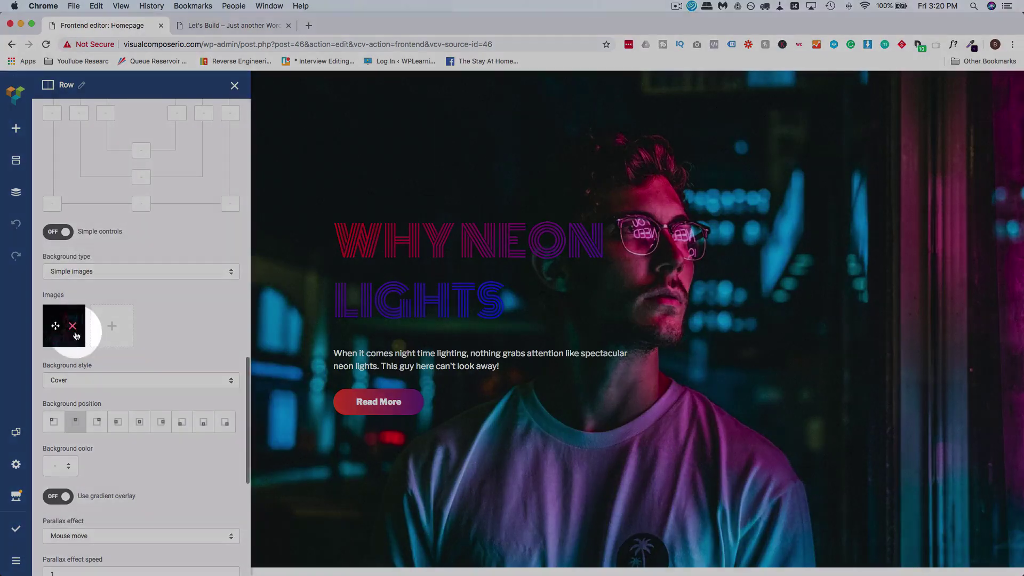
pyautogui.click(74, 330)
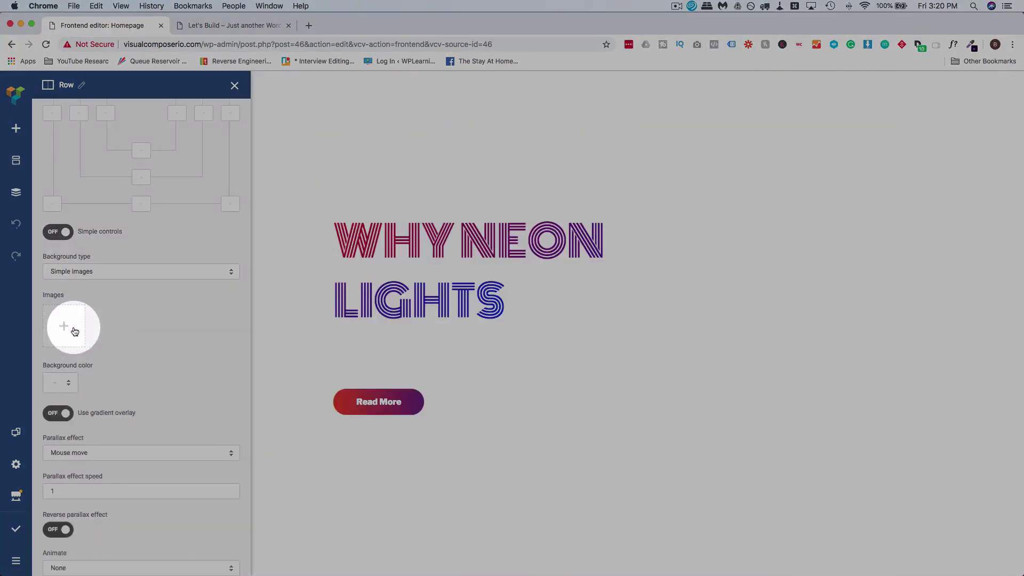
# Step: Add image2.jpg from the media library as the background image of the row being edited
pyautogui.click(64, 329)
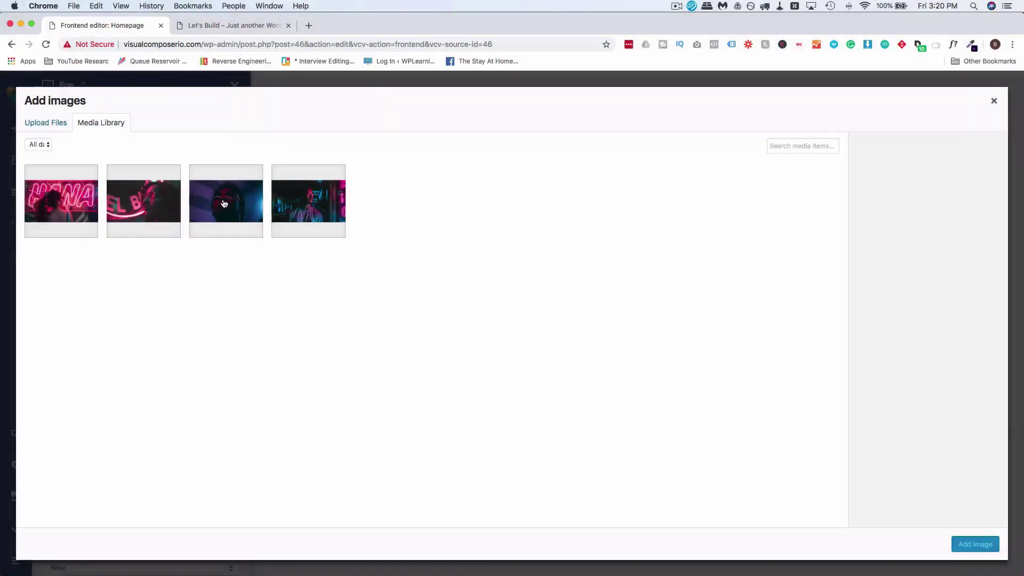
pyautogui.click(226, 201)
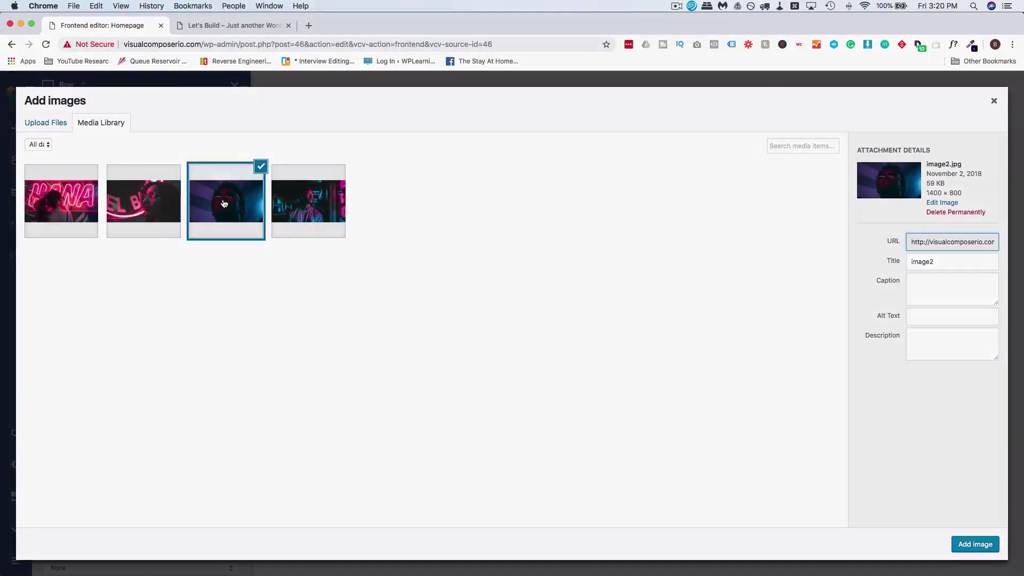
pyautogui.click(968, 545)
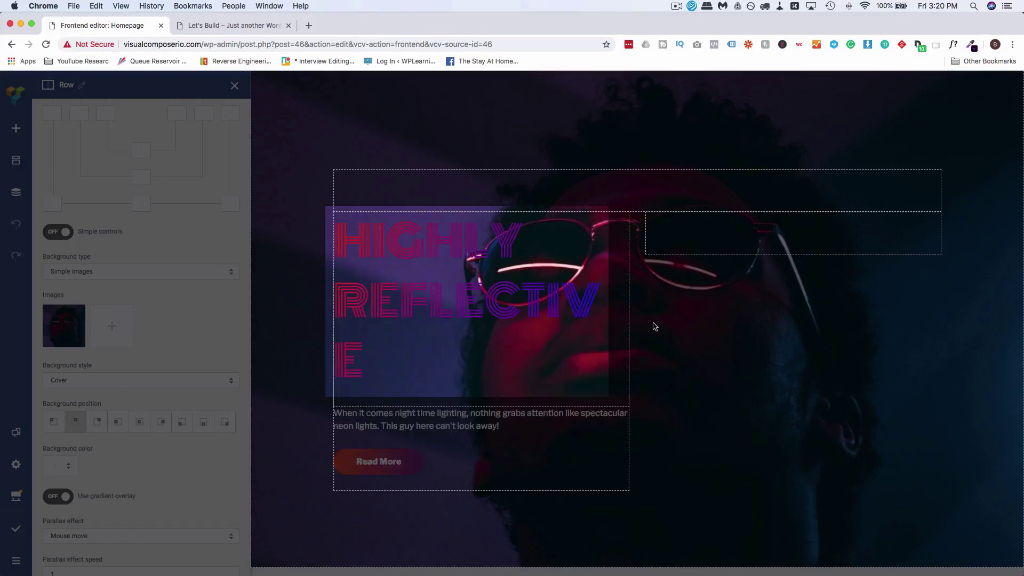
# Step: Replace the paragraph with "Bright neon lights look great when they are reflecting off sunglasses at night." and slightly widen its column
pyautogui.click(581, 382)
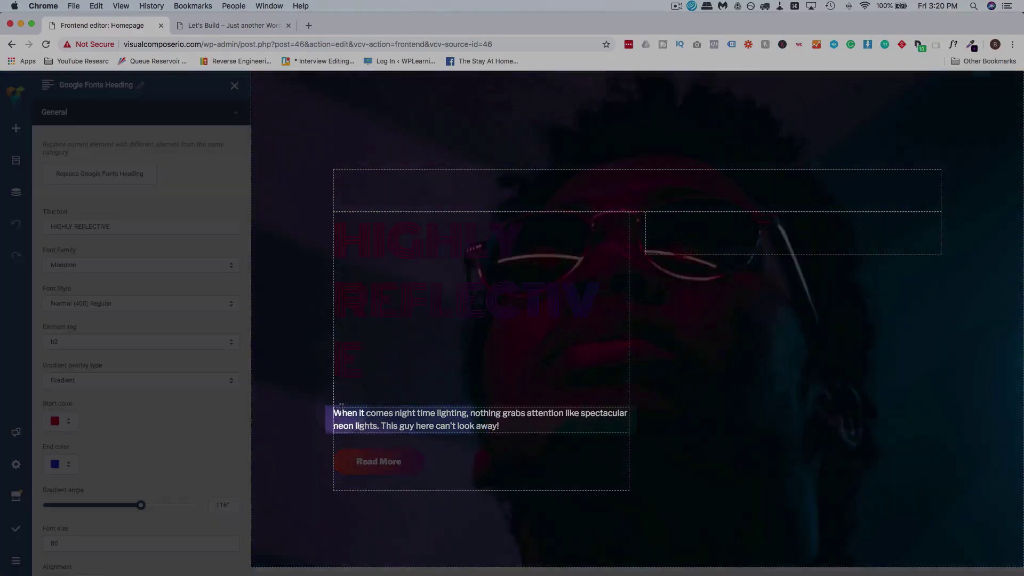
pyautogui.moveTo(362, 414); pyautogui.dragTo(508, 429)
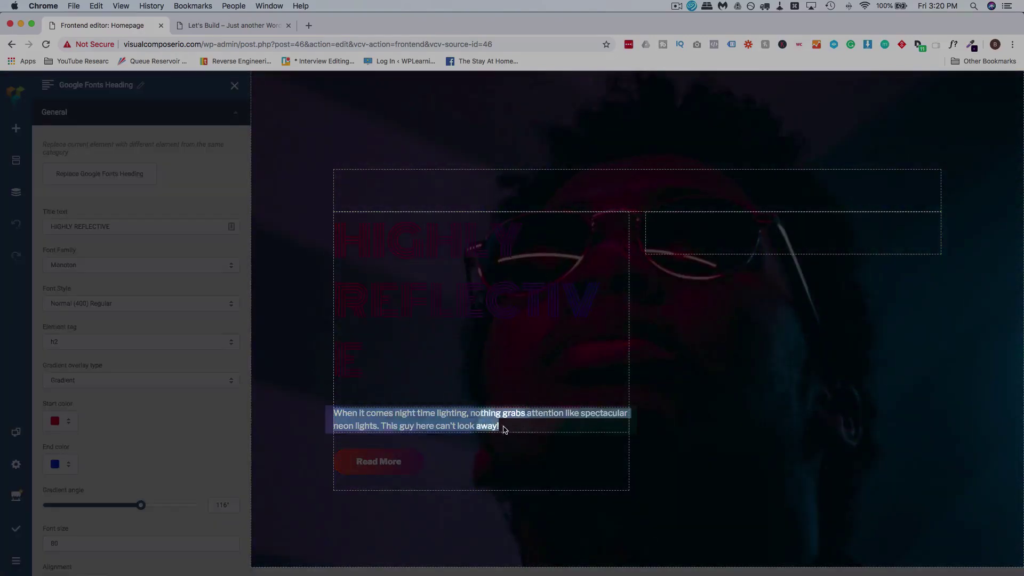
pyautogui.press('BackSpace')
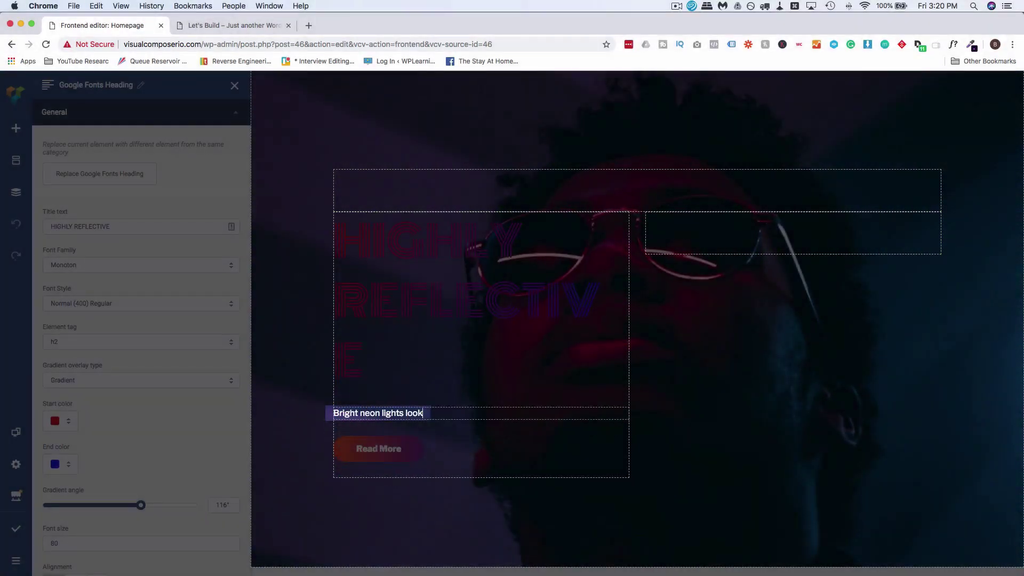
pyautogui.write('es at night.')
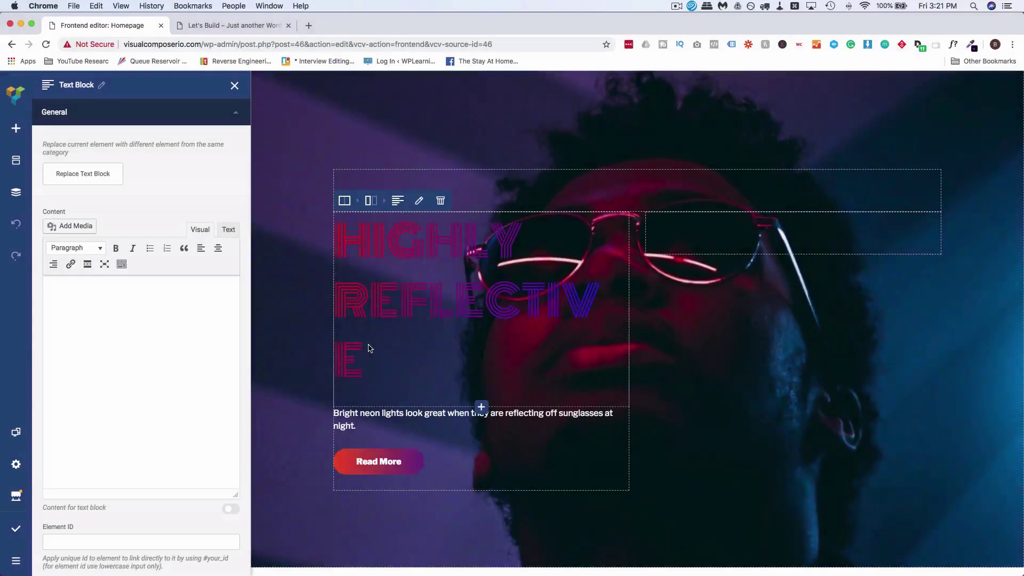
pyautogui.moveTo(637, 295); pyautogui.dragTo(659, 315)
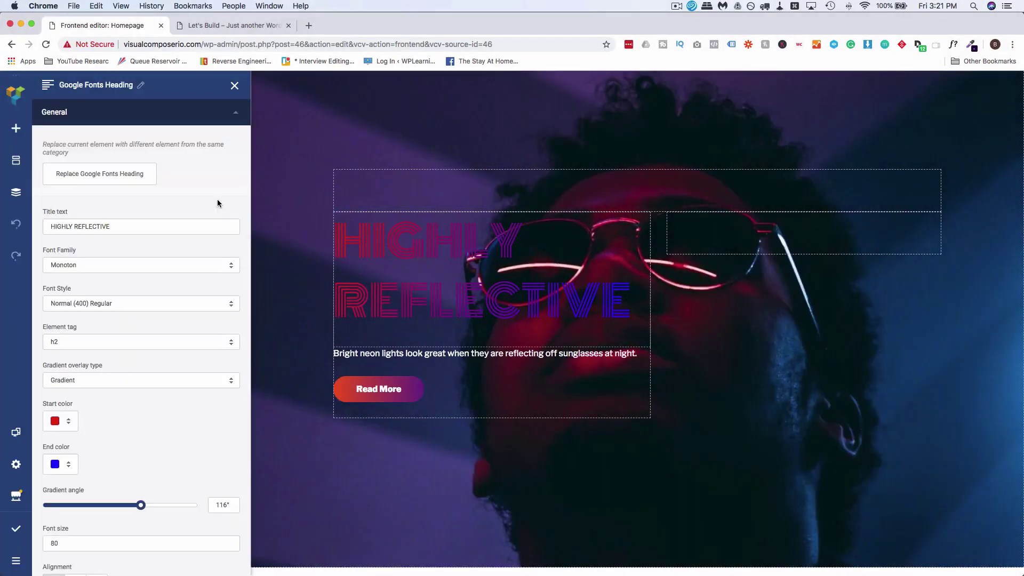
# Step: Set the start color of the HIGHLY REFLECTIVE heading's gradient to orange, RGB 249, 108, 49
pyautogui.scroll(-2, 102, 293)
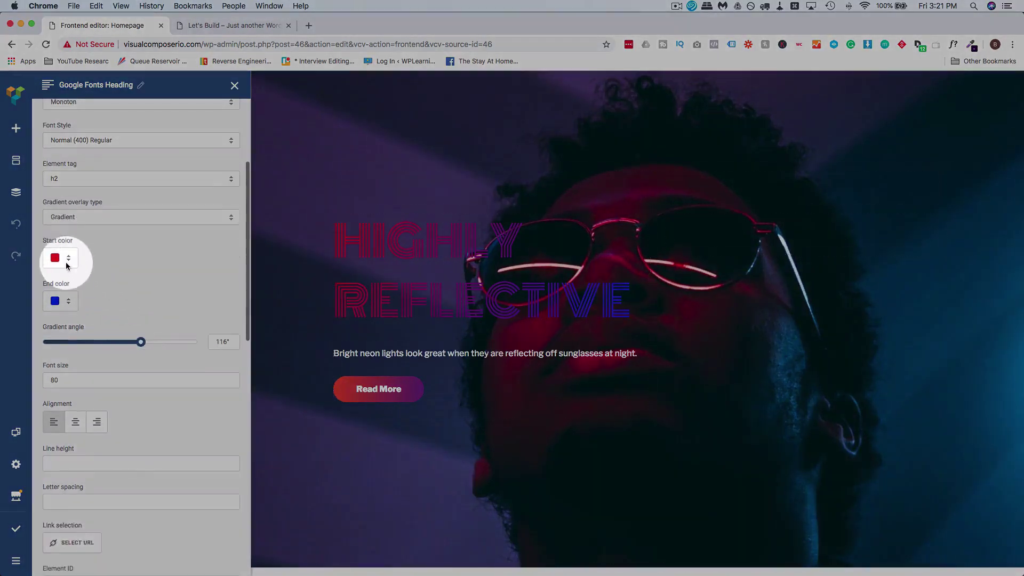
pyautogui.click(70, 258)
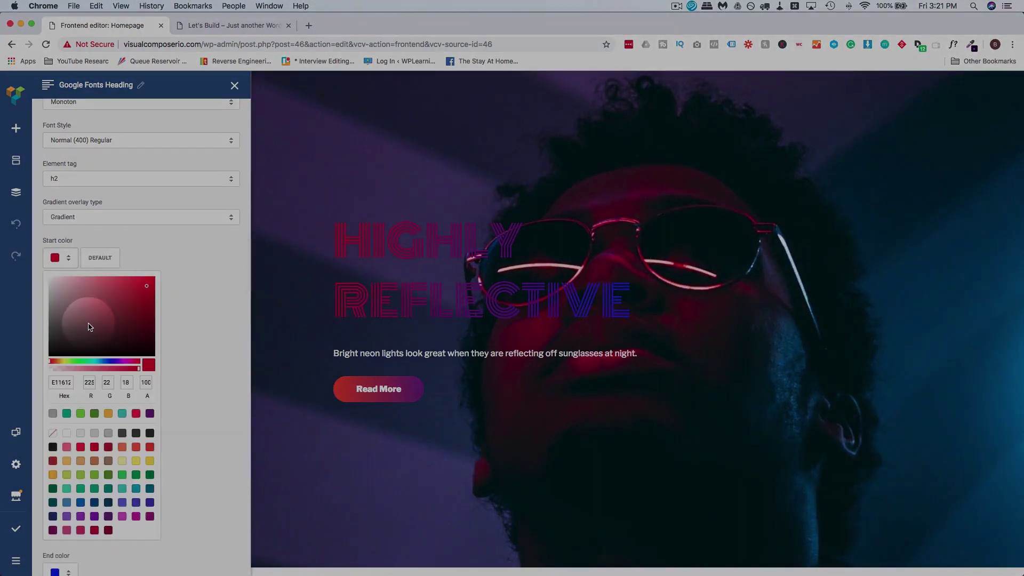
pyautogui.scroll(-3, 89, 326)
pyautogui.click(81, 340)
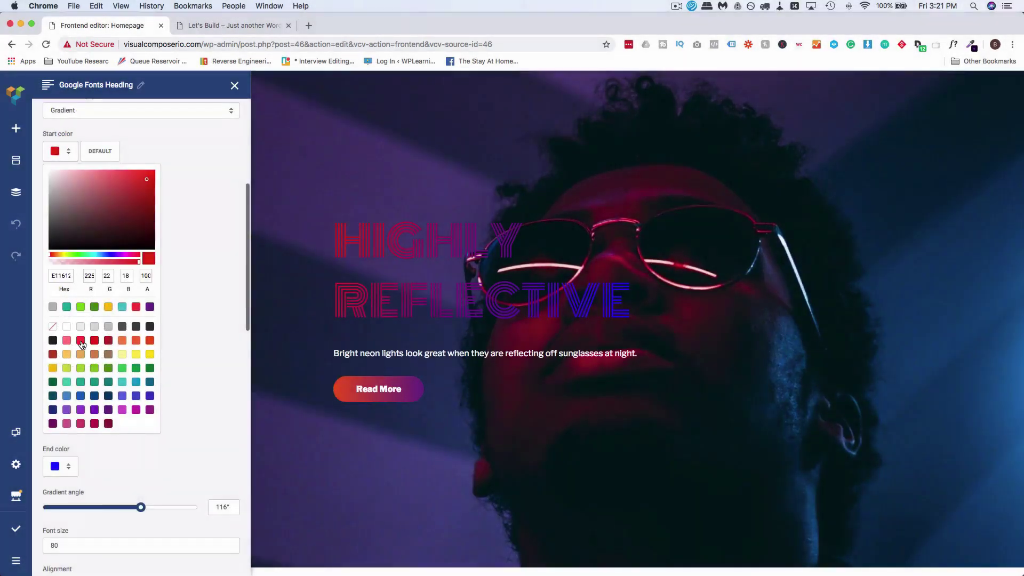
pyautogui.click(137, 340)
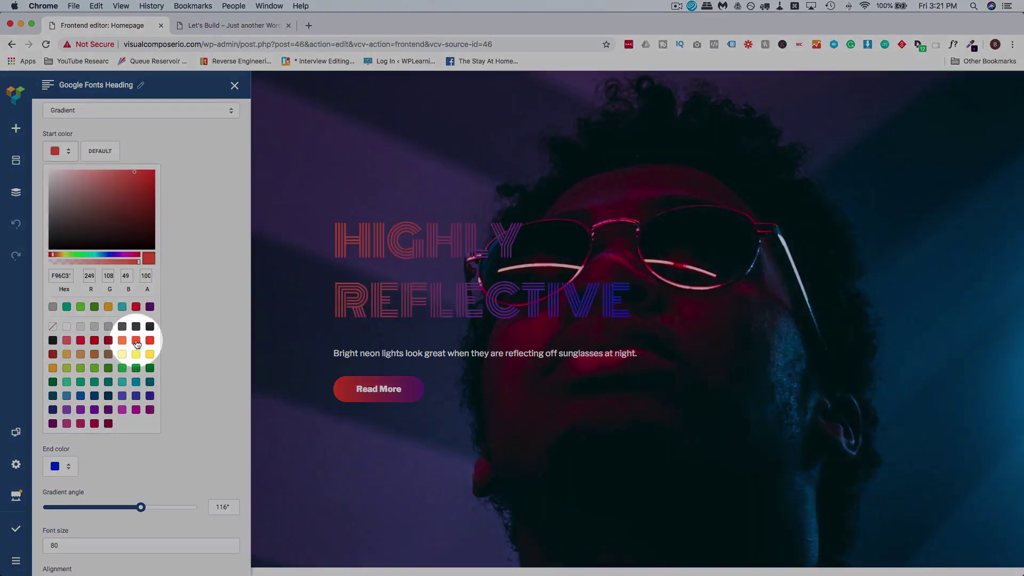
pyautogui.click(188, 288)
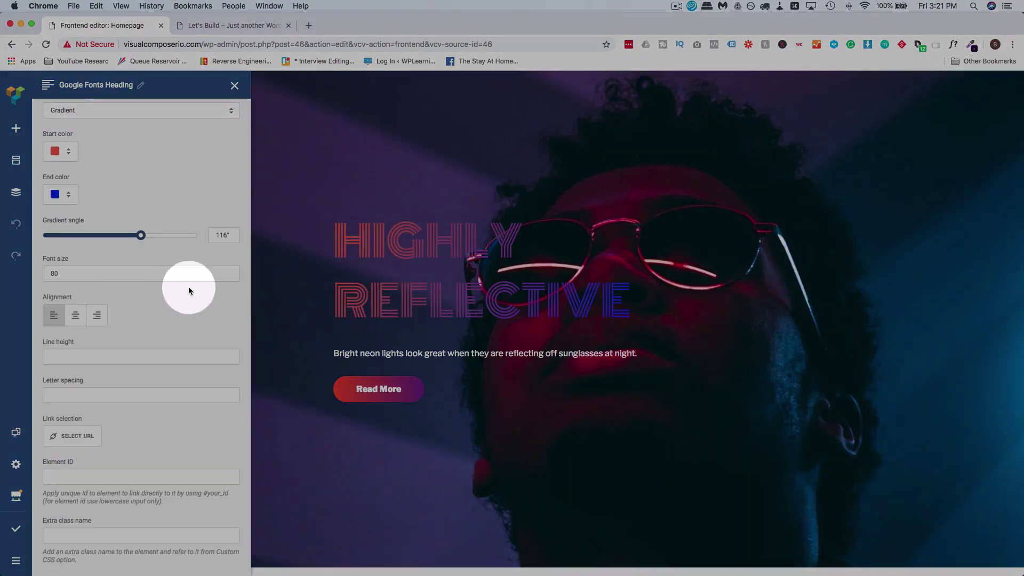
# Step: Set the heading's gradient end color to teal, RGB 77, 197, 204, and its start color to red, RGB 255, 63, 59
pyautogui.click(67, 195)
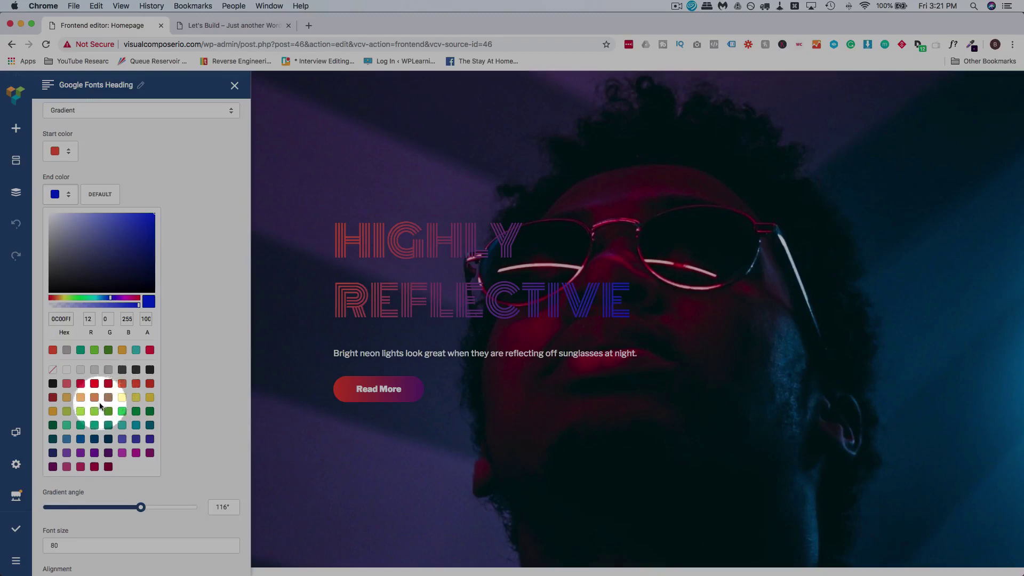
pyautogui.click(136, 350)
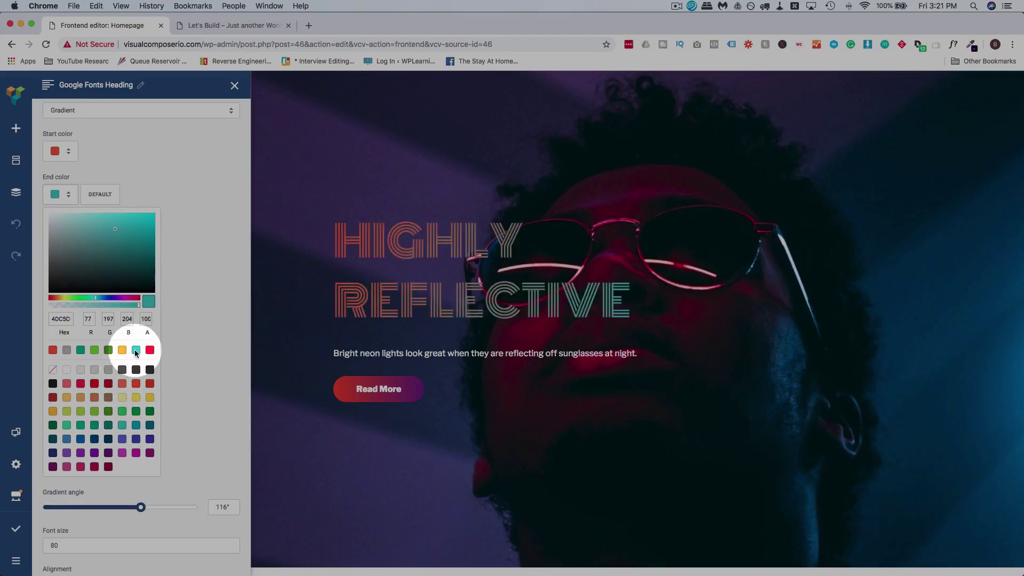
pyautogui.click(69, 151)
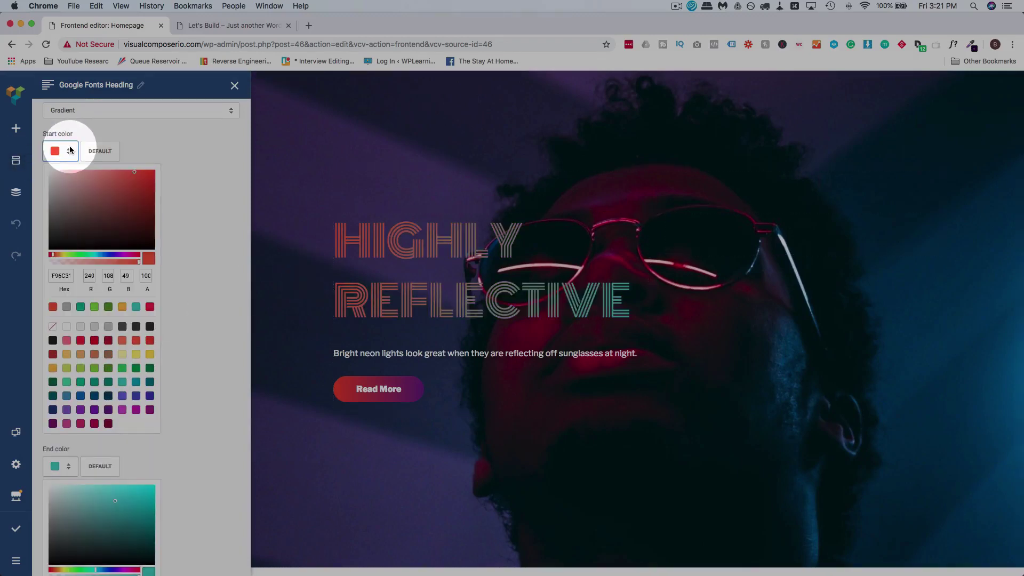
pyautogui.click(81, 341)
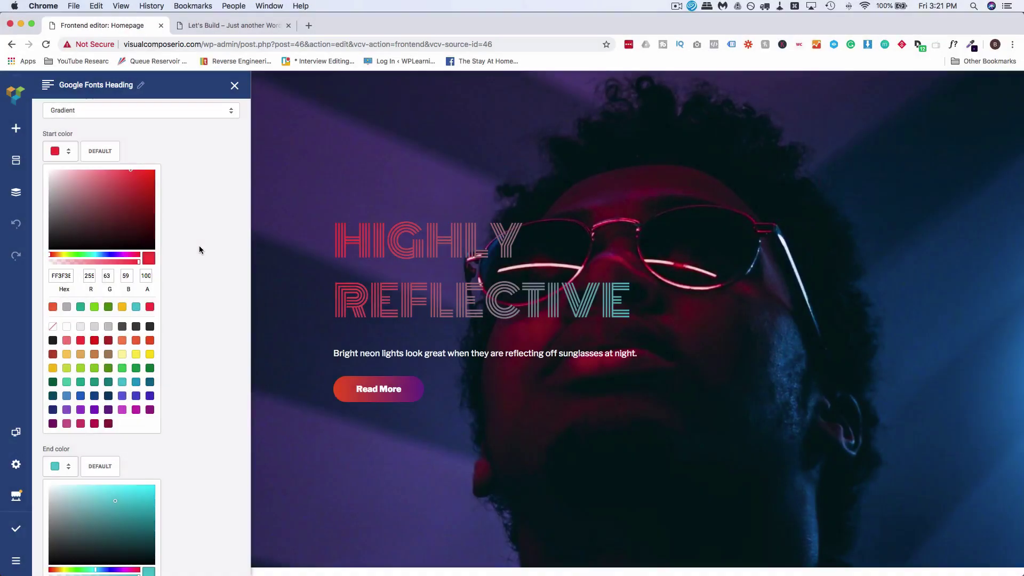
pyautogui.click(199, 245)
# Step: Set gradient color one of the Read More button under the HIGHLY REFLECTIVE heading to the same bright red as the heading
pyautogui.scroll(-1, 170, 277)
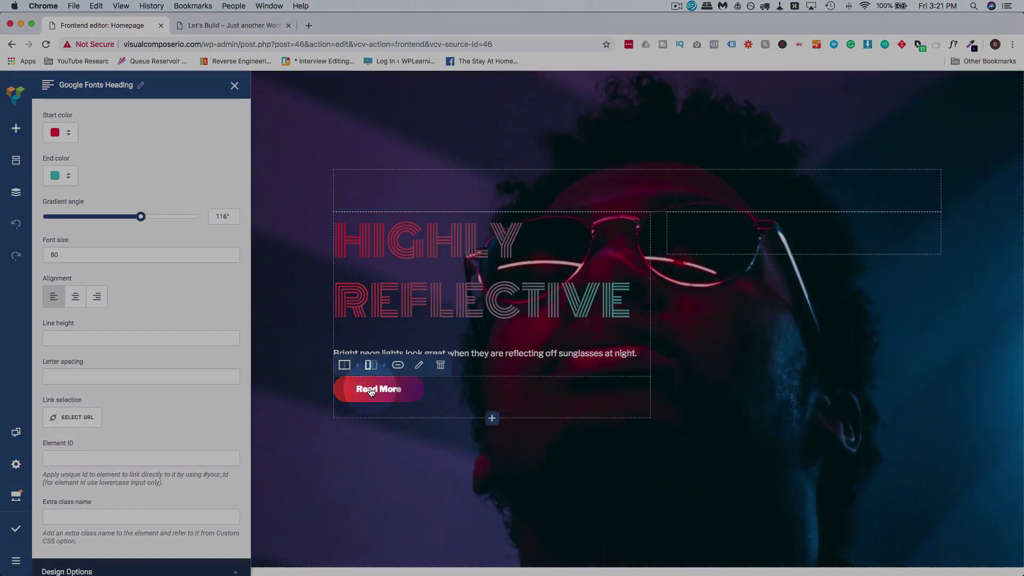
pyautogui.moveTo(371, 392)
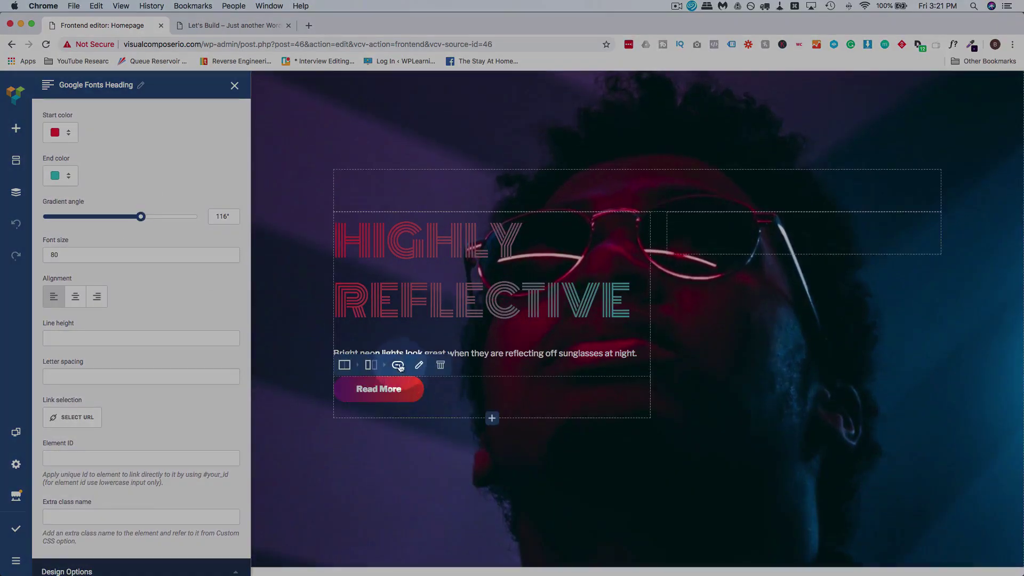
pyautogui.moveTo(400, 367)
pyautogui.click(418, 408)
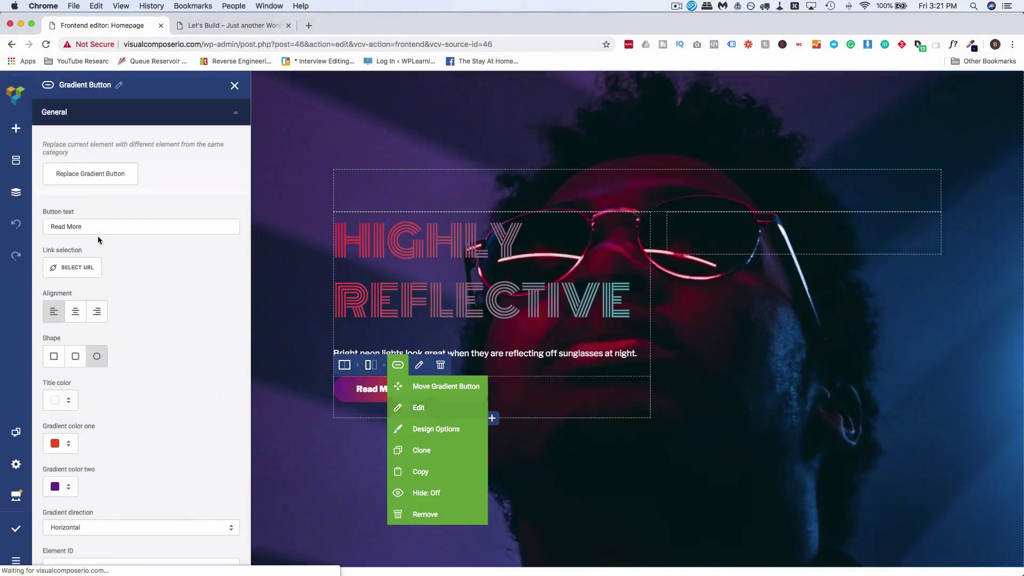
pyautogui.scroll(-5, 94, 315)
pyautogui.click(68, 277)
pyautogui.scroll(-3, 115, 411)
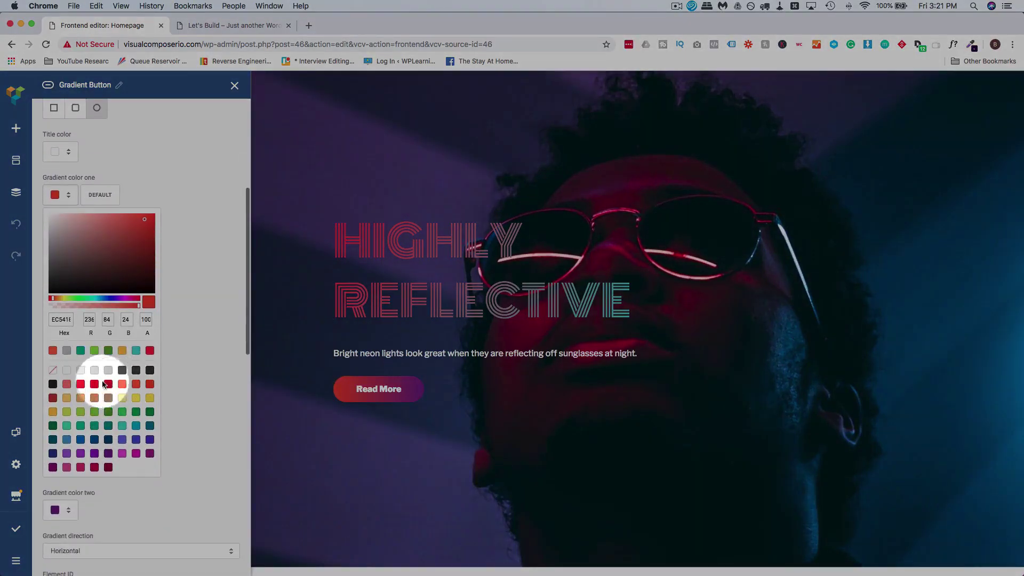
pyautogui.click(81, 384)
pyautogui.click(175, 188)
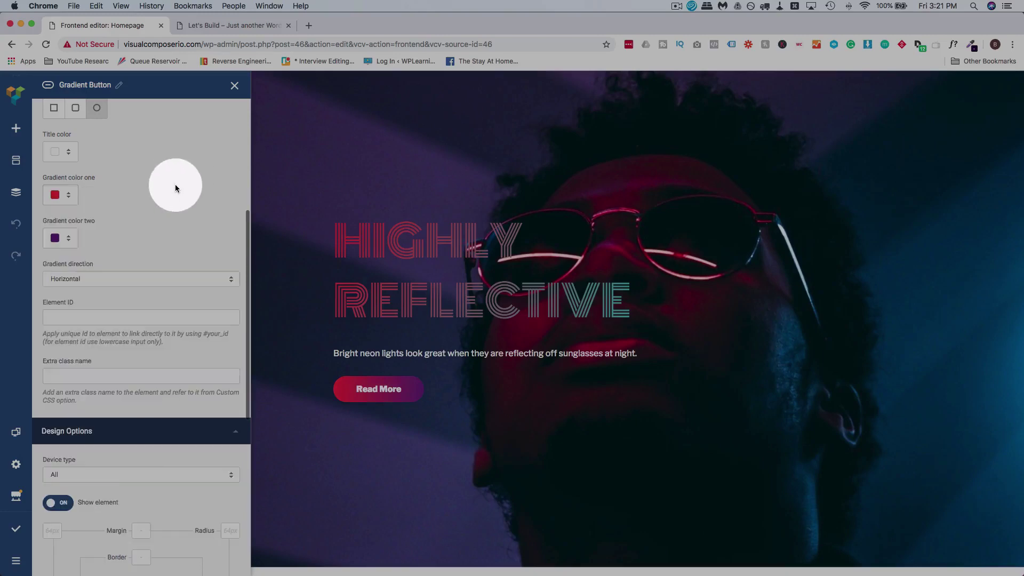
# Step: Set gradient color two of the Read More button to teal, RGB 77, 197, 204
pyautogui.click(68, 238)
pyautogui.scroll(-3, 82, 361)
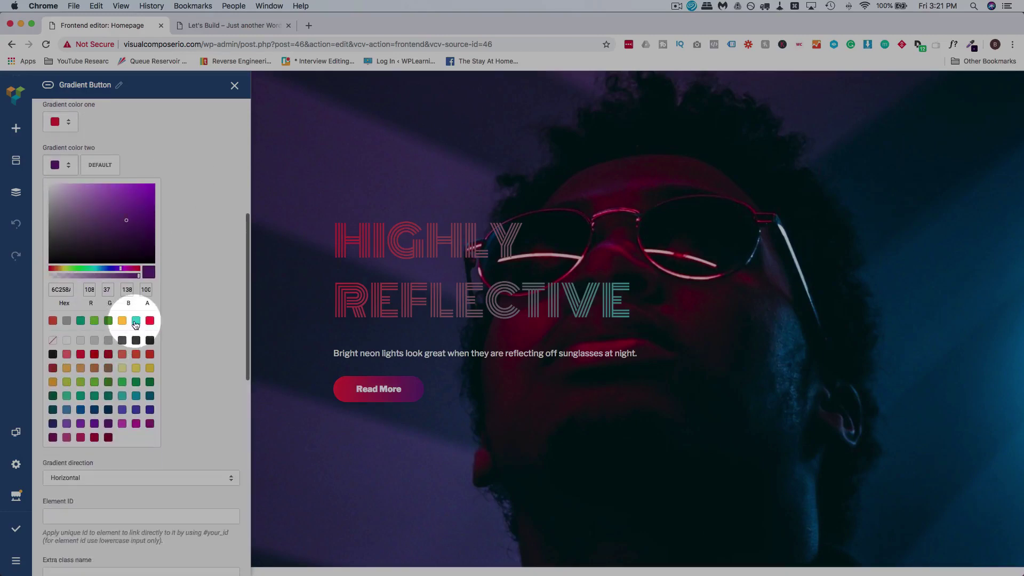
pyautogui.click(136, 322)
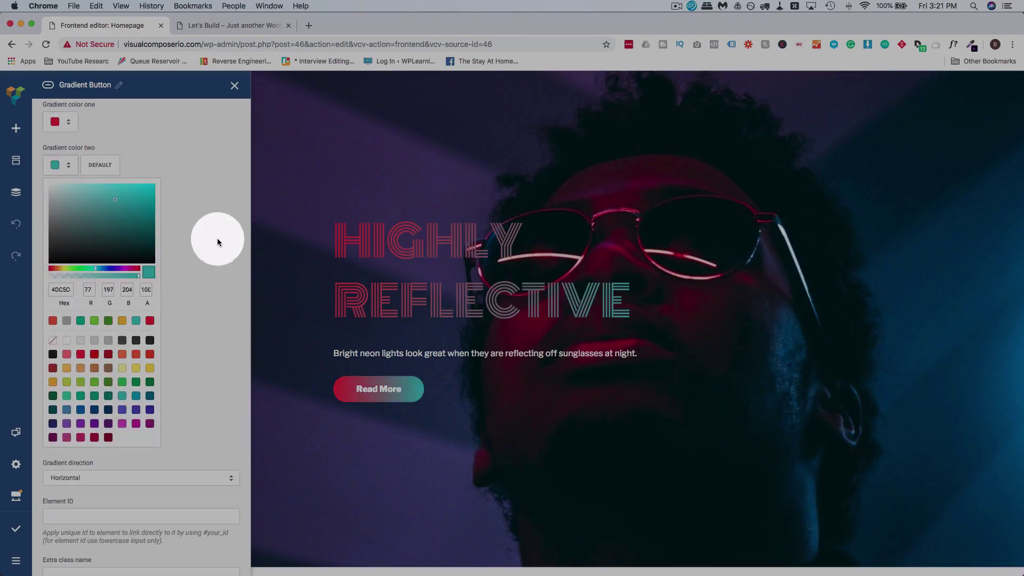
pyautogui.click(215, 222)
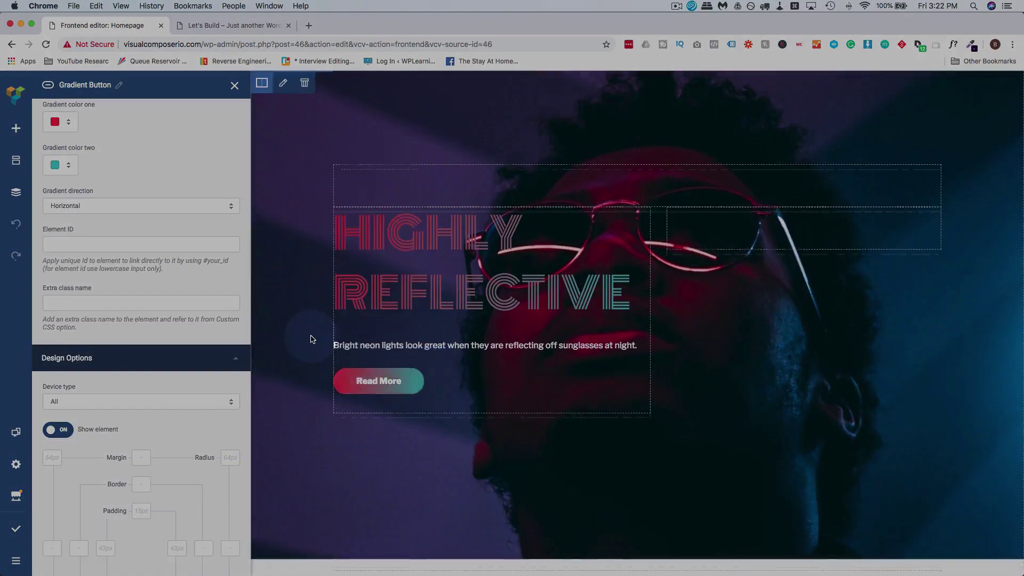
# Step: Enable stickiness for the row containing the WHY NEON LIGHTS heading
pyautogui.scroll(-2, 312, 339)
pyautogui.scroll(7, 312, 339)
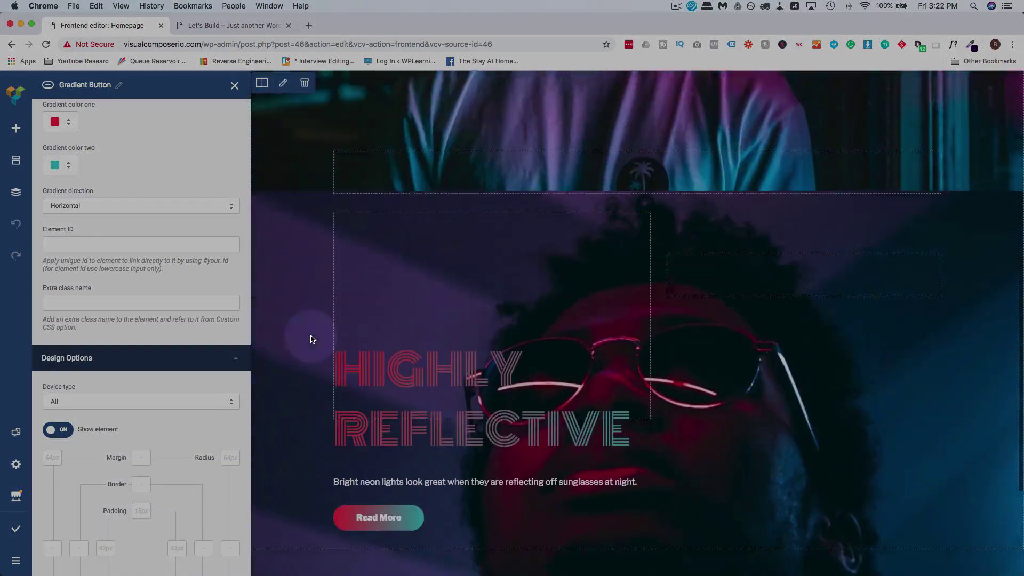
pyautogui.scroll(-3, 410, 310)
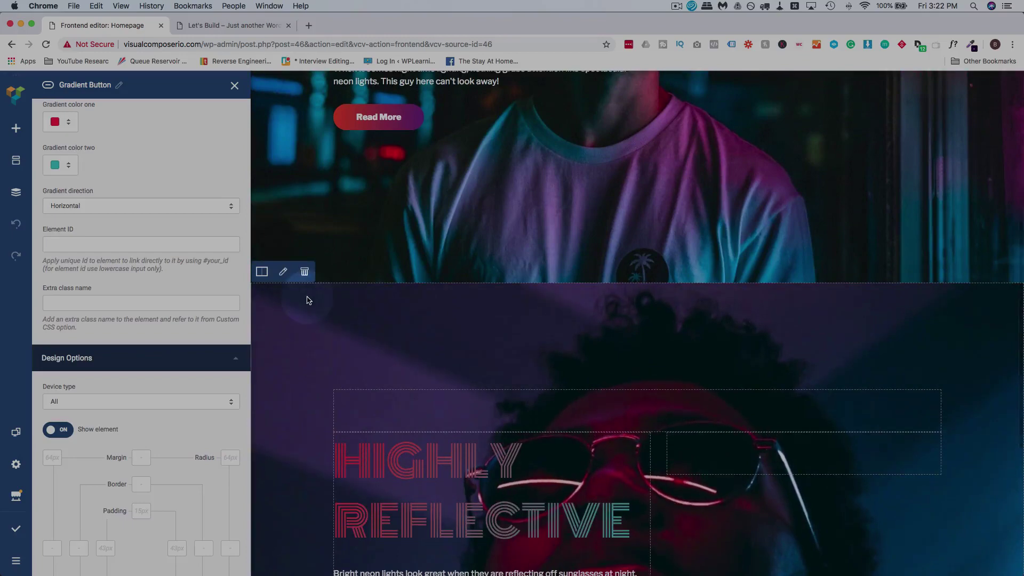
pyautogui.scroll(6, 300, 268)
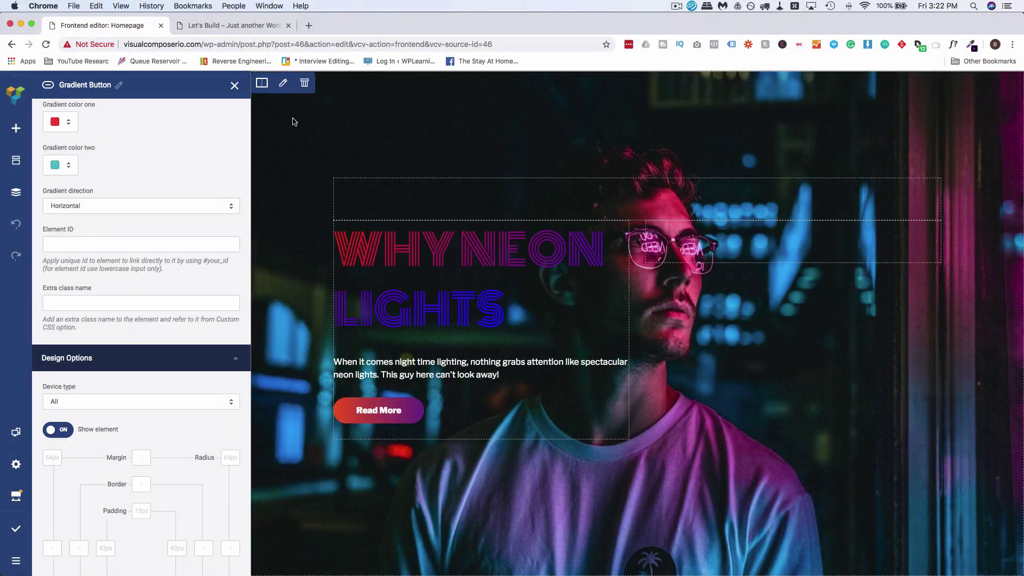
pyautogui.moveTo(264, 90)
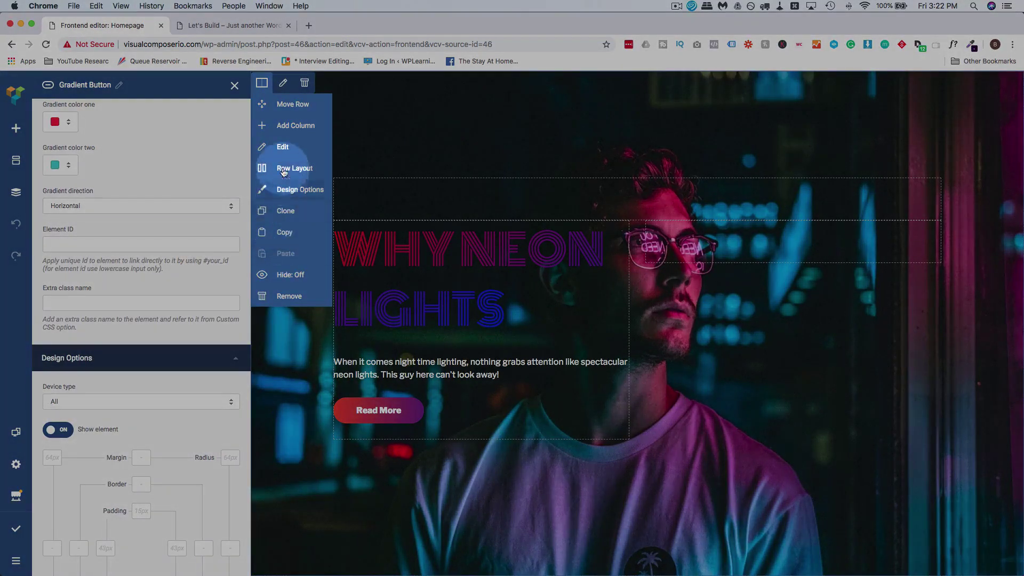
pyautogui.click(282, 148)
pyautogui.scroll(-15, 80, 311)
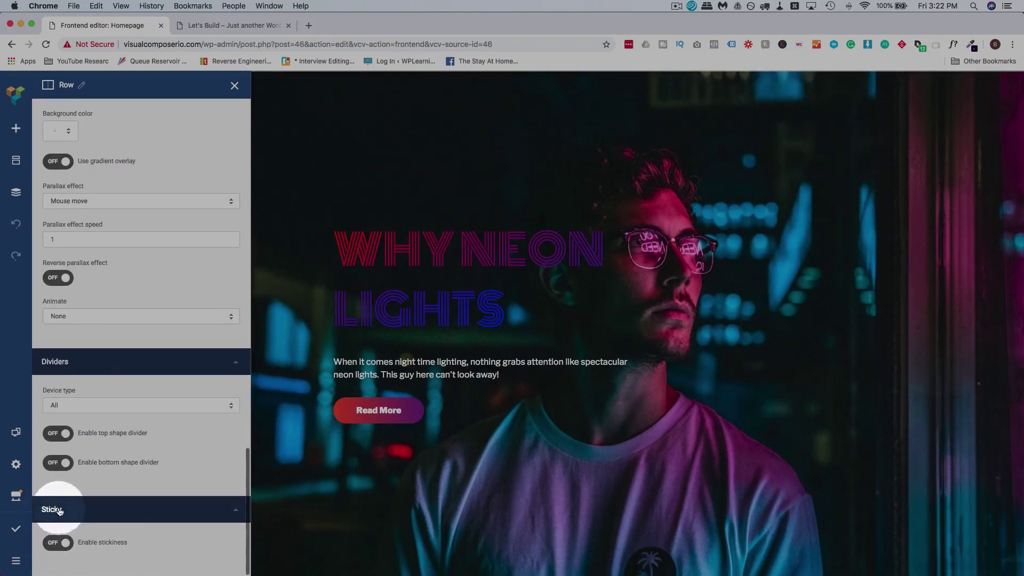
pyautogui.click(53, 542)
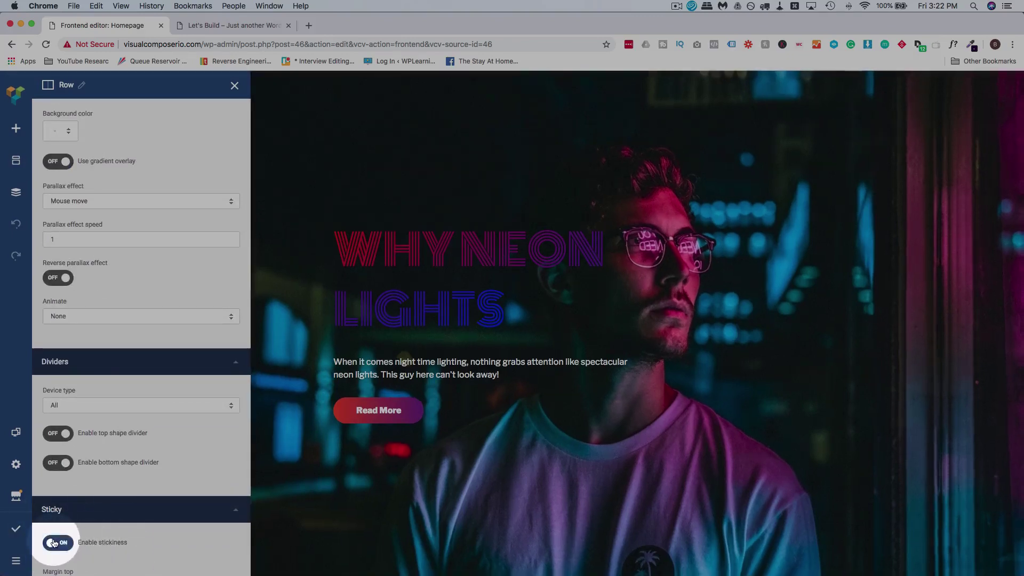
# Step: Set the sticky z-index of the WHY NEON LIGHTS row to 10
pyautogui.scroll(-5, 135, 456)
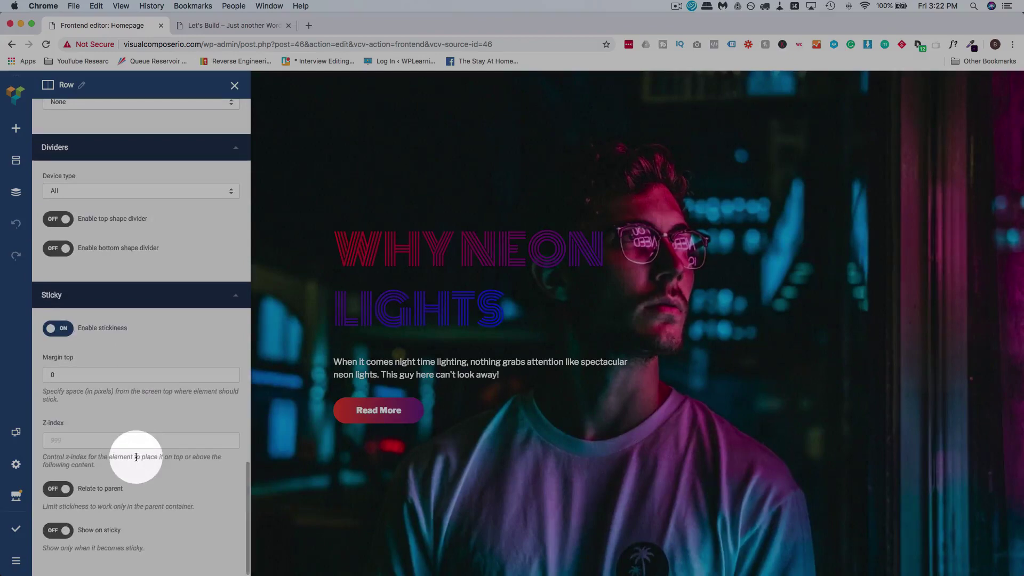
pyautogui.click(69, 442)
pyautogui.click(69, 443)
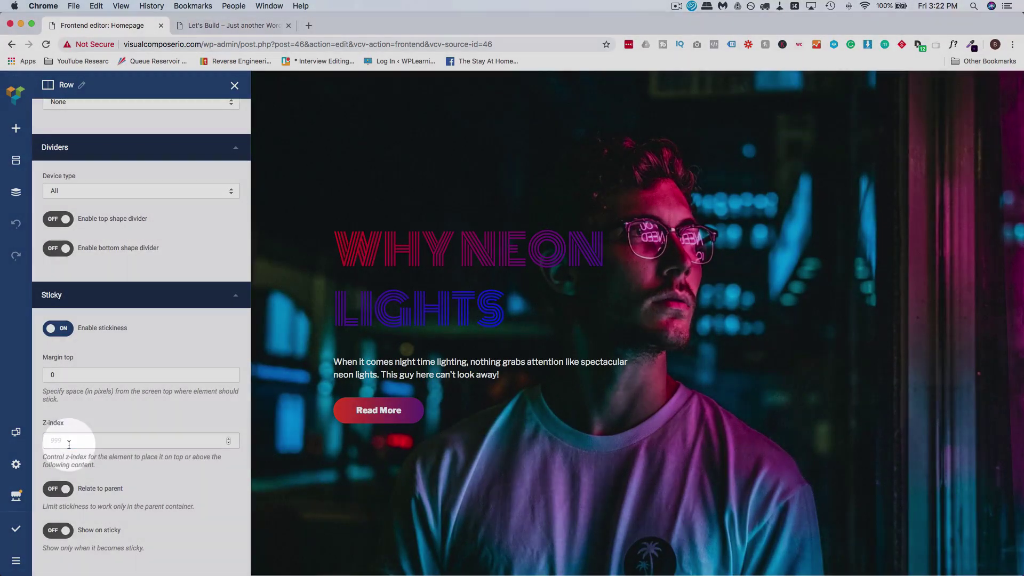
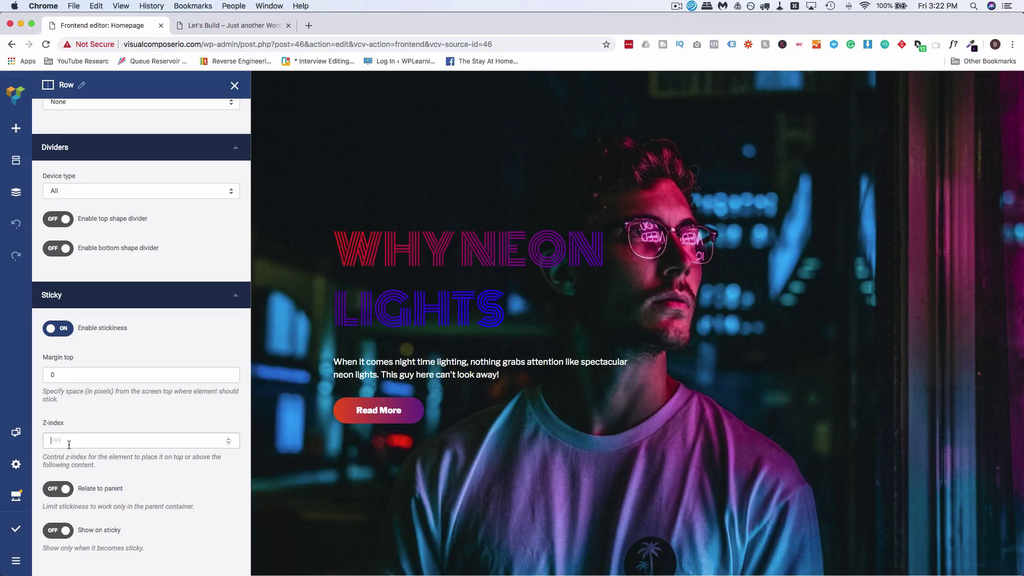
pyautogui.write('10')
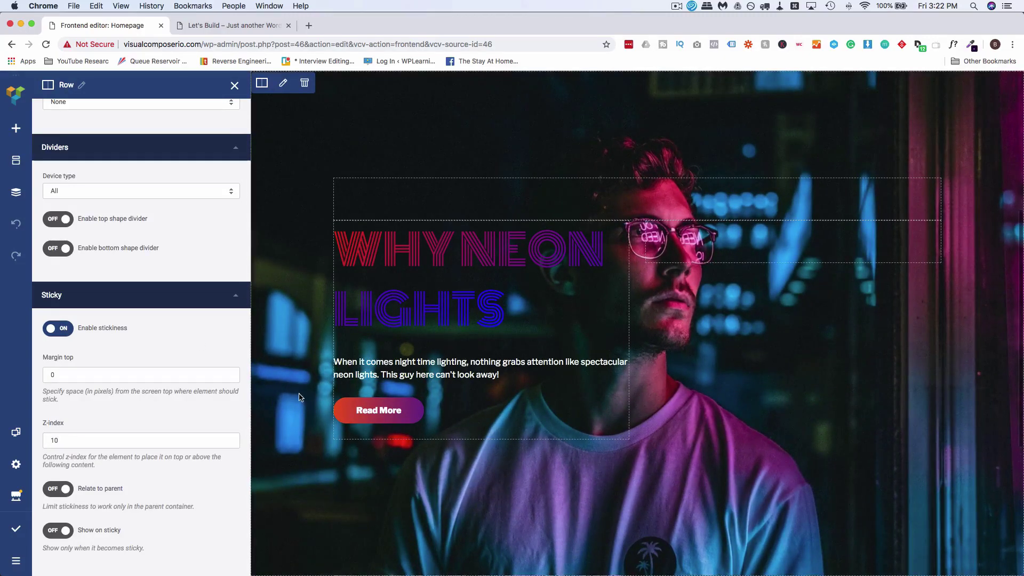
# Step: Enable stickiness for the row containing the HIGHLY REFLECTIVE heading
pyautogui.click(235, 85)
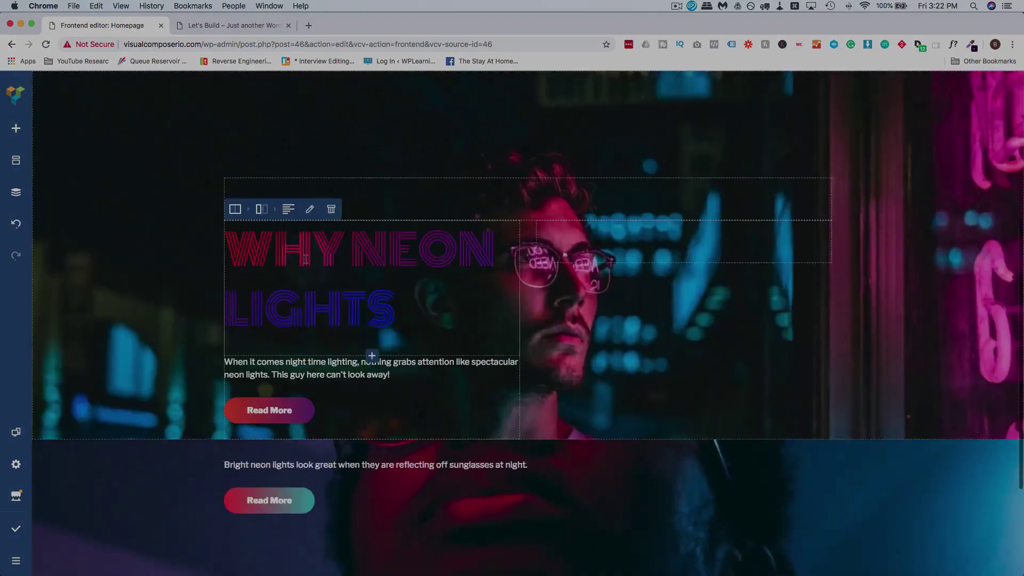
pyautogui.scroll(-3, 305, 259)
pyautogui.scroll(3, 172, 485)
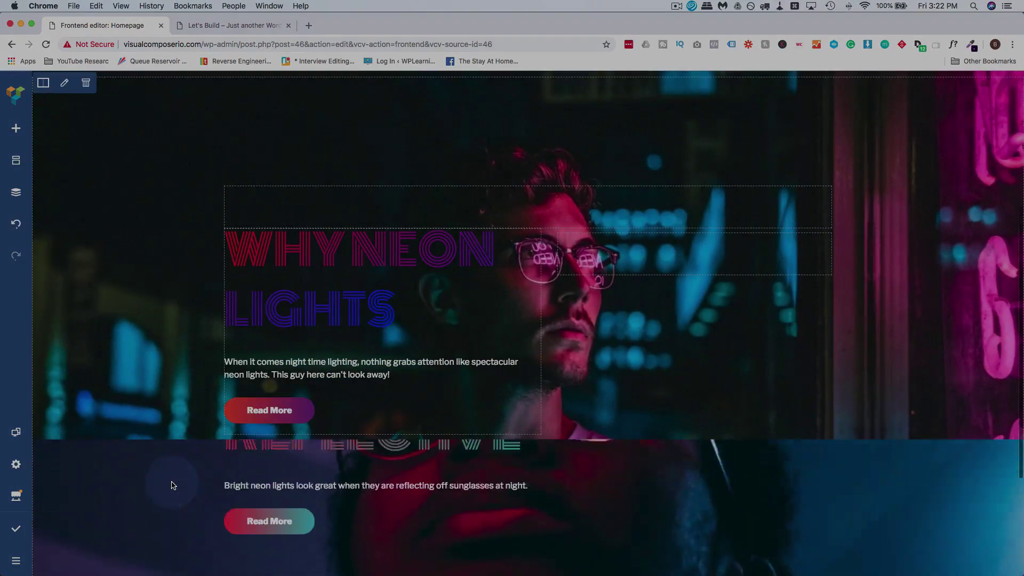
pyautogui.scroll(-3, 172, 485)
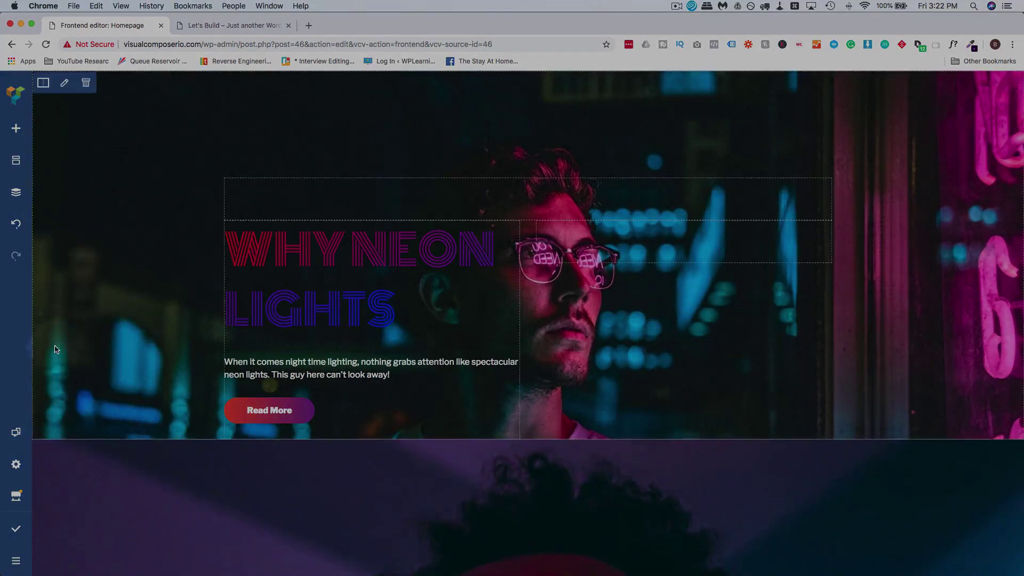
pyautogui.moveTo(43, 435)
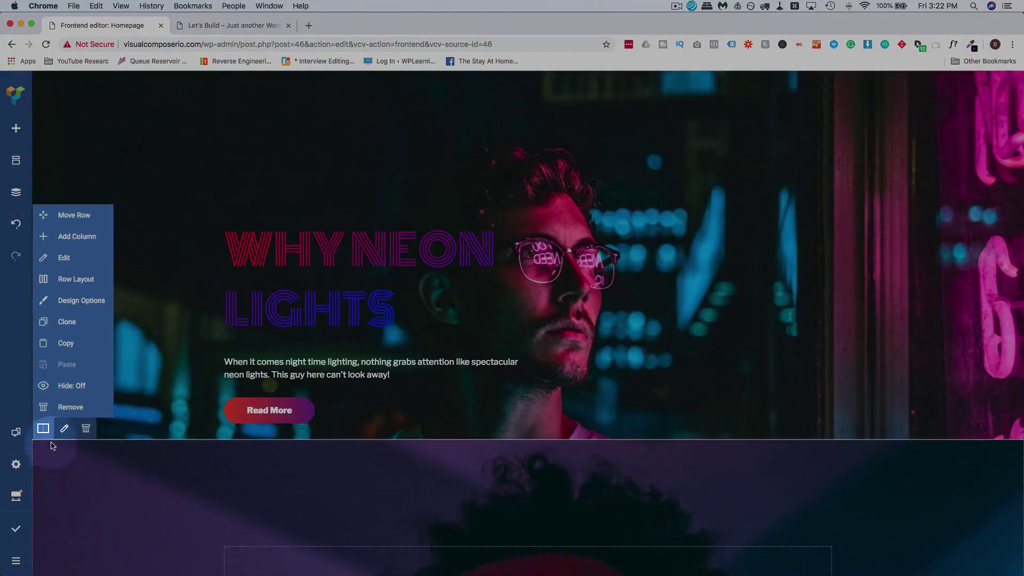
pyautogui.click(66, 258)
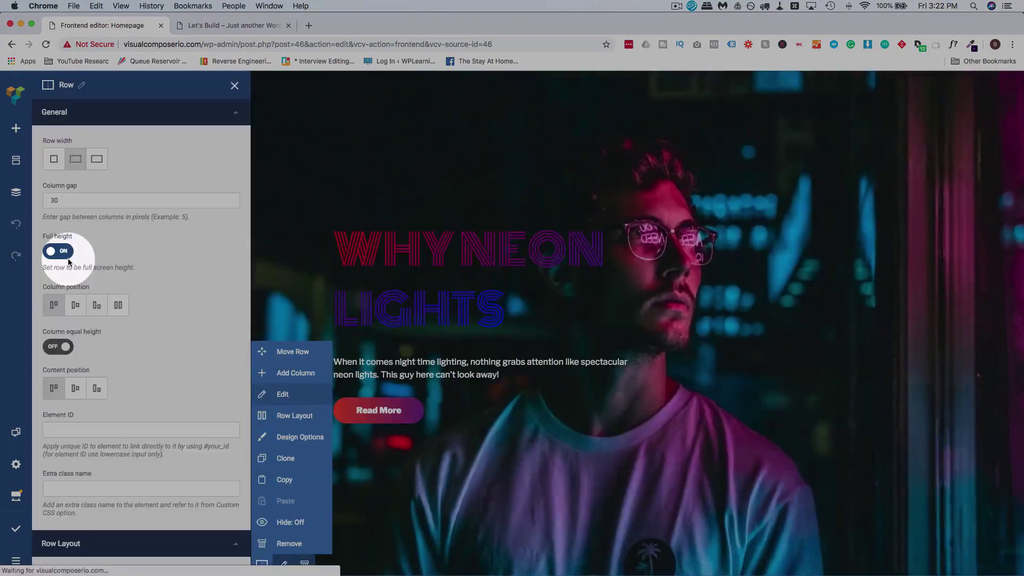
pyautogui.scroll(-15, 114, 343)
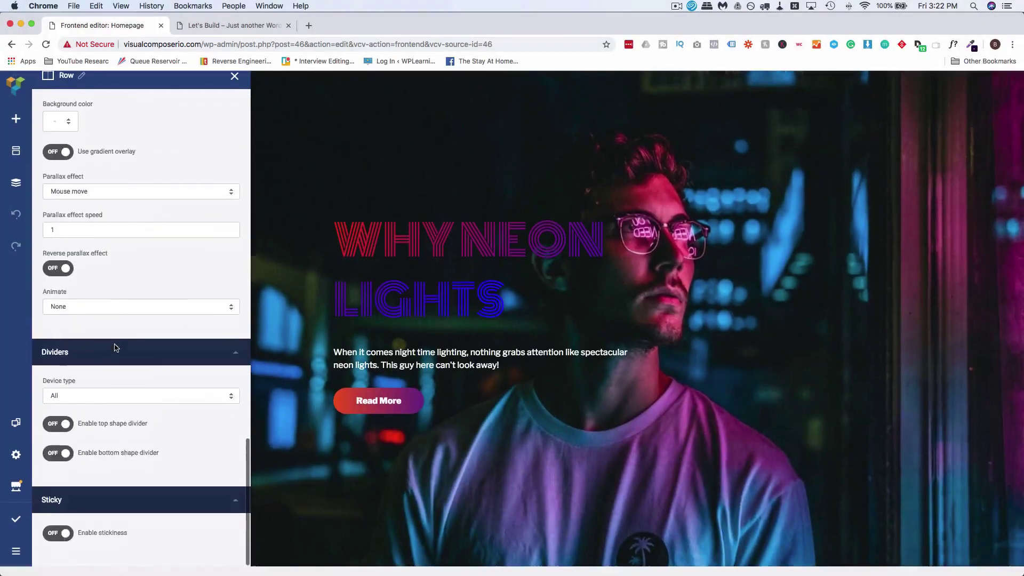
pyautogui.click(62, 544)
pyautogui.scroll(-5, 121, 487)
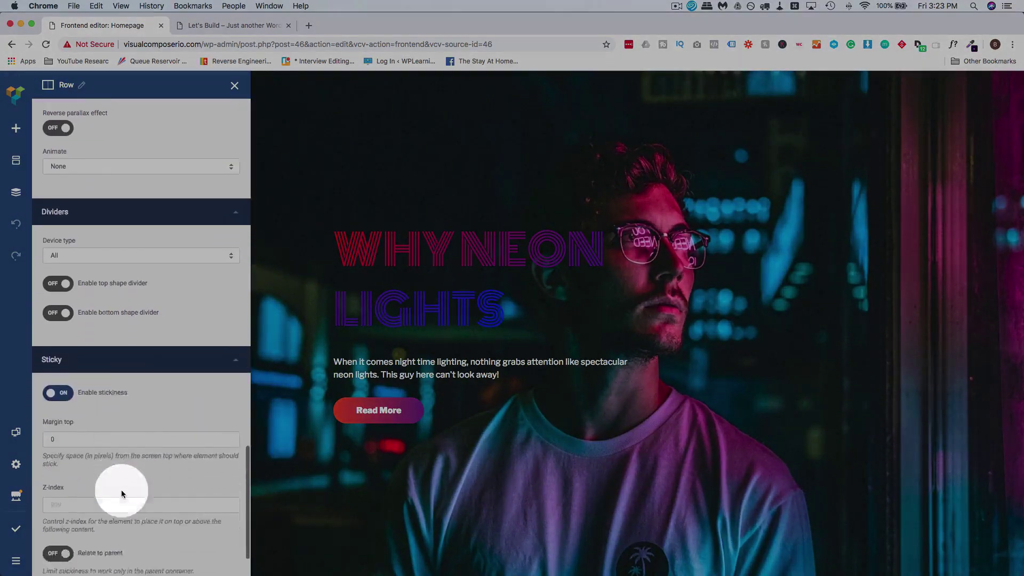
# Step: Set the sticky z-index of the HIGHLY REFLECTIVE row to 20
pyautogui.click(58, 445)
pyautogui.write('20')
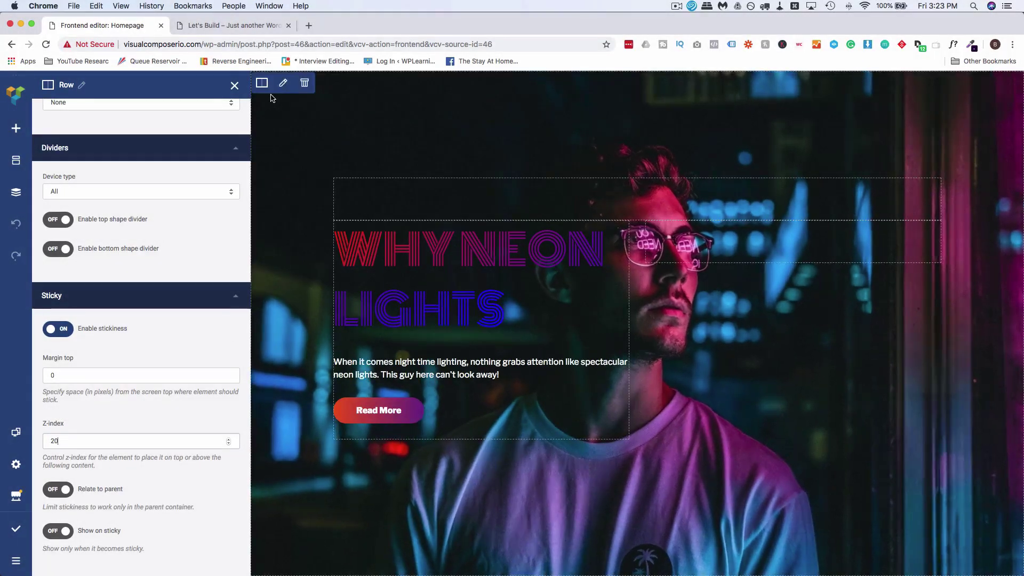
pyautogui.click(234, 85)
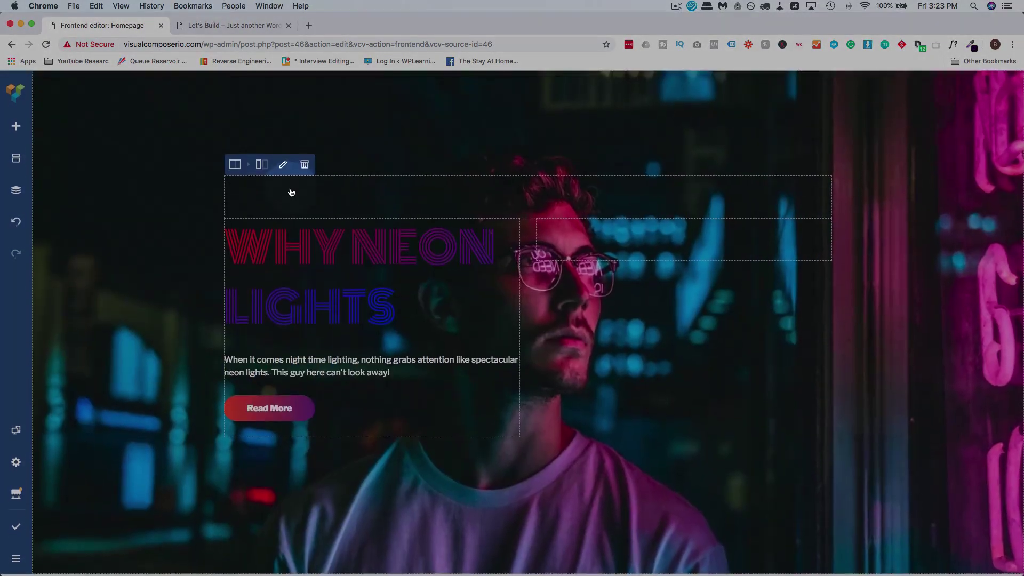
# Step: Examine how the WHY NEON LIGHTS and HIGHLY REFLECTIVE rows slide over each other while scrolling the page
pyautogui.scroll(-1, 291, 193)
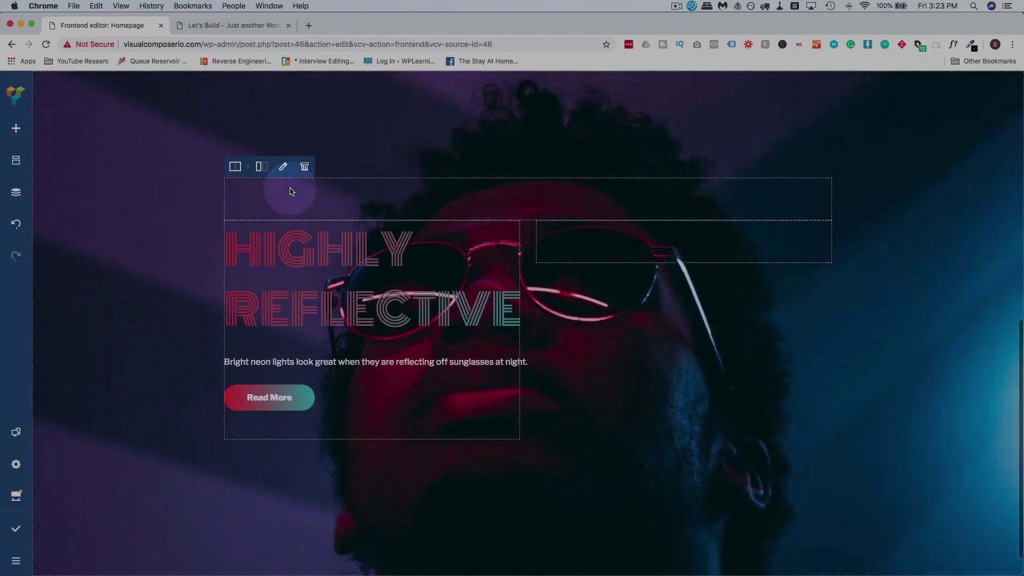
pyautogui.scroll(2, 144, 276)
pyautogui.scroll(3, 145, 276)
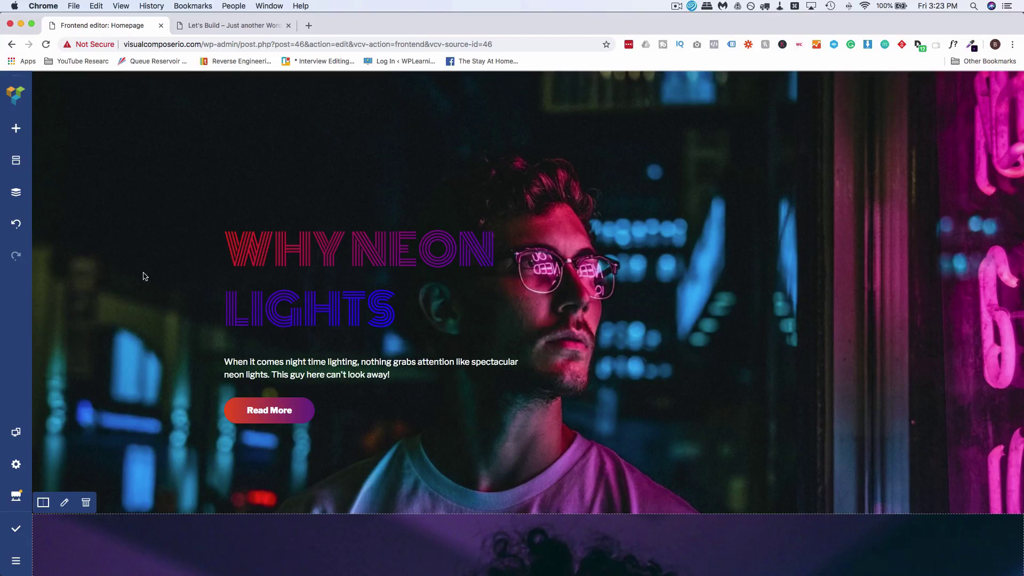
pyautogui.scroll(2, 143, 276)
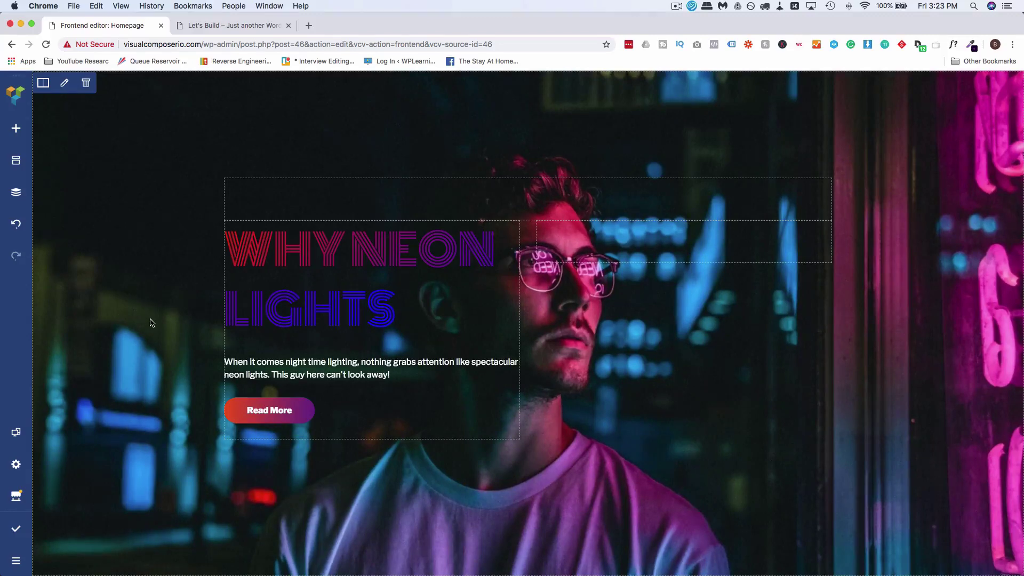
pyautogui.scroll(-3, 151, 323)
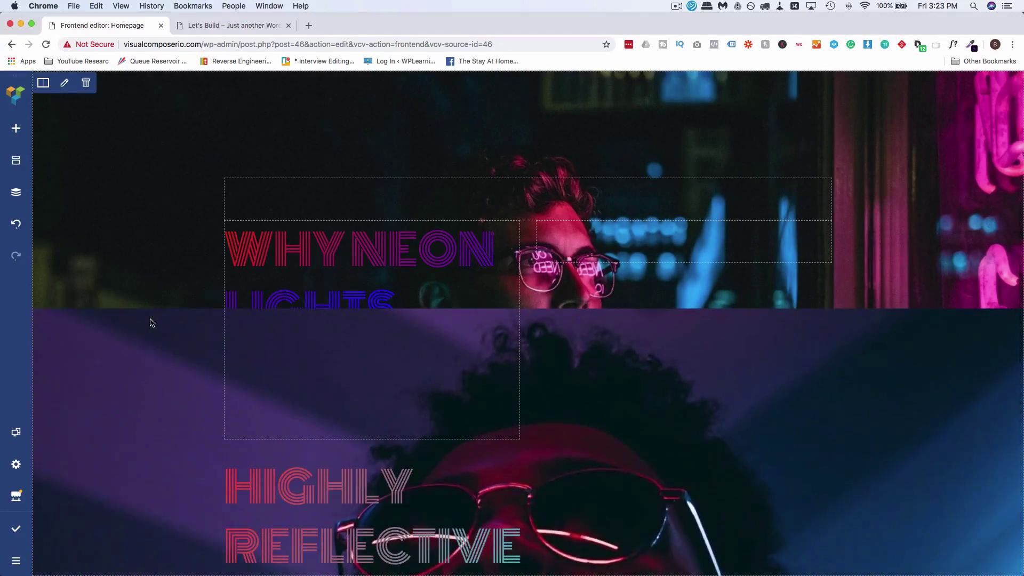
pyautogui.scroll(-4, 151, 322)
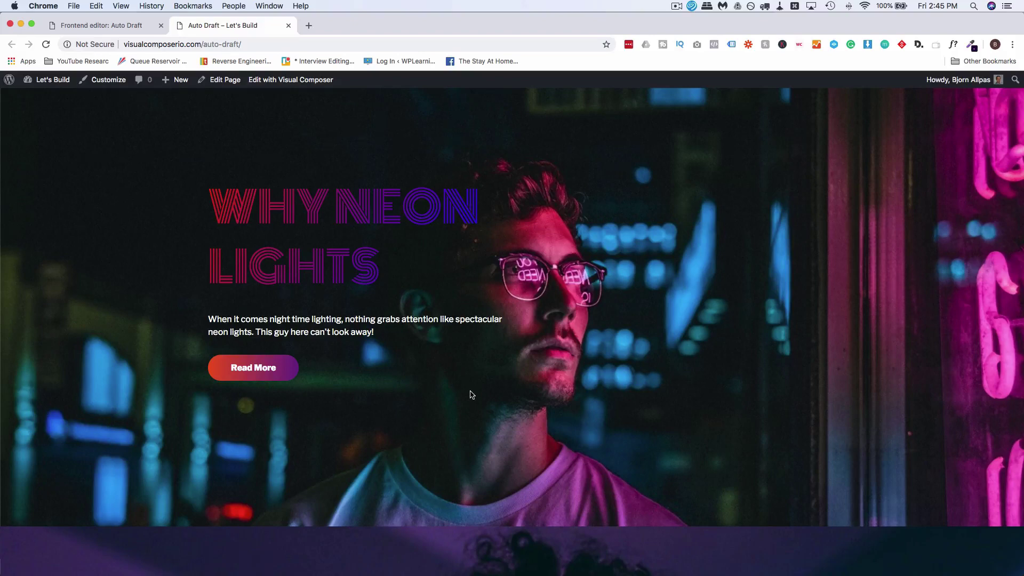
pyautogui.scroll(-4, 472, 395)
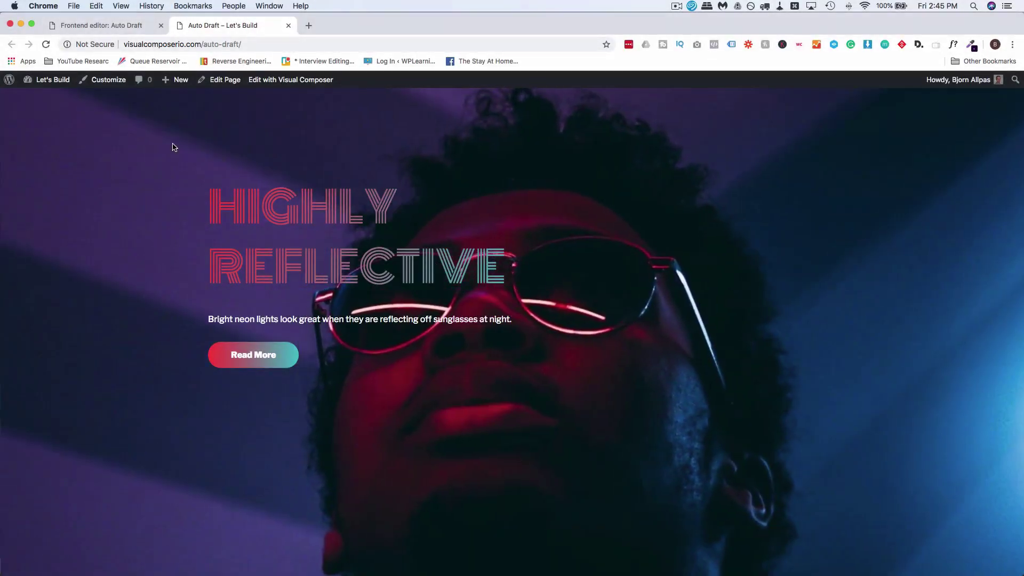
# Step: Clone the HIGHLY REFLECTIVE row and replace the copy's background image with the pink-lit portrait in round glasses
pyautogui.click(116, 26)
pyautogui.moveTo(262, 159)
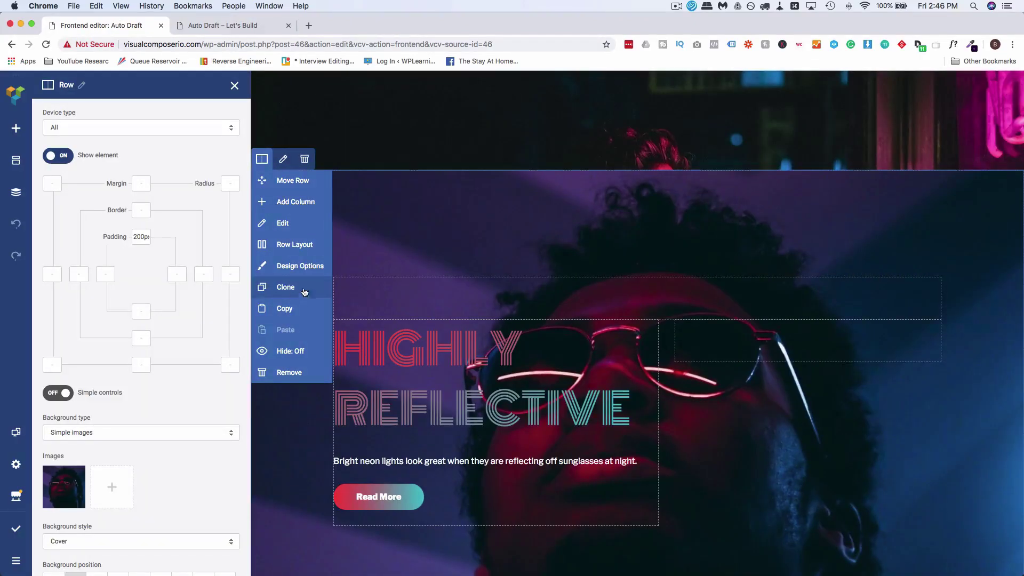
pyautogui.click(295, 291)
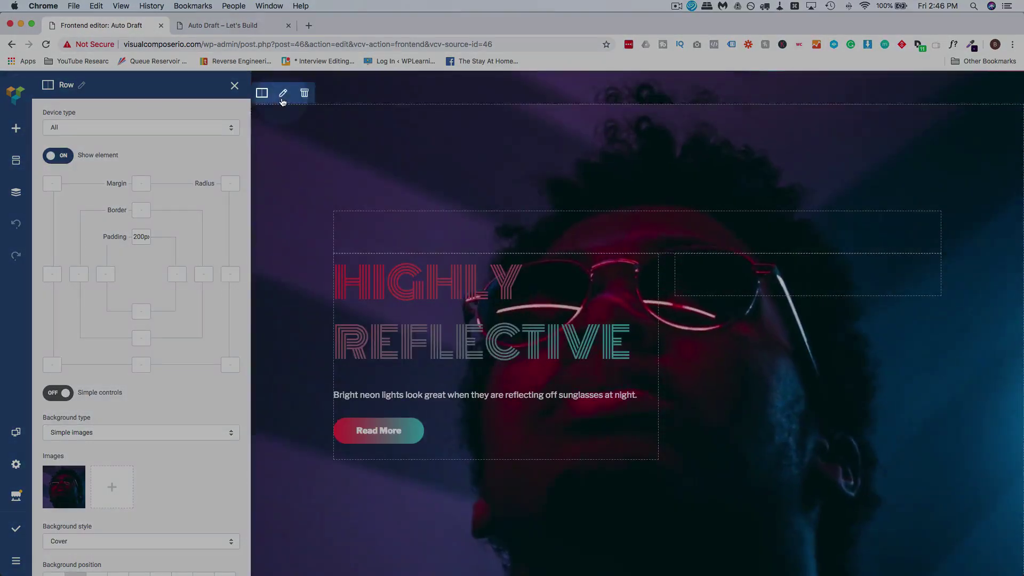
pyautogui.scroll(-5, 141, 320)
pyautogui.click(60, 273)
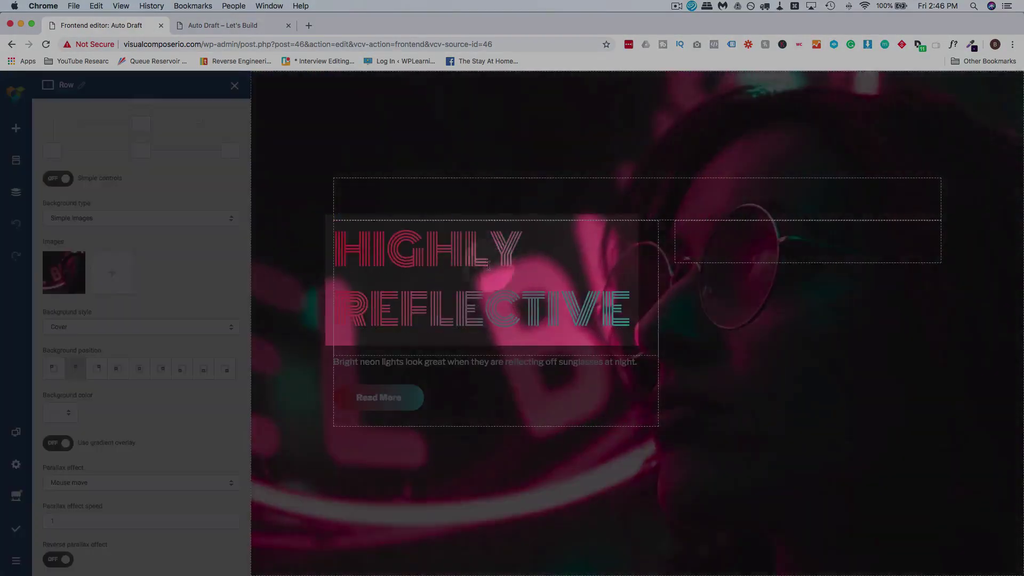
# Step: Change the cloned row's heading to CAN'T LOOK AWAY and rewrite its paragraph about neon lights being almost impossible to look away from
pyautogui.tripleClick(487, 265)
pyautogui.write("CAN'T TAKE MY EYES AWA")
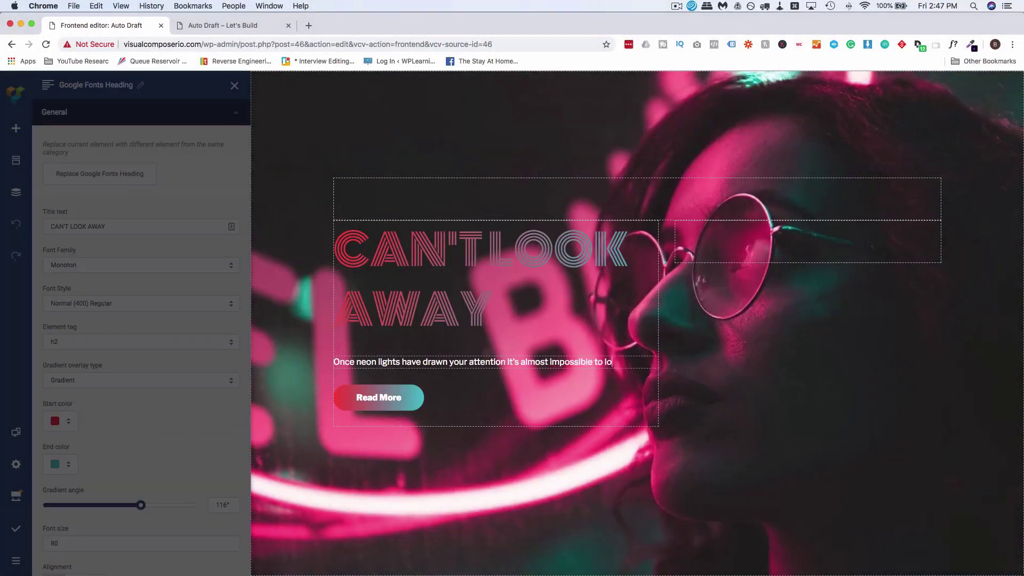
pyautogui.write("look away. It's the best")
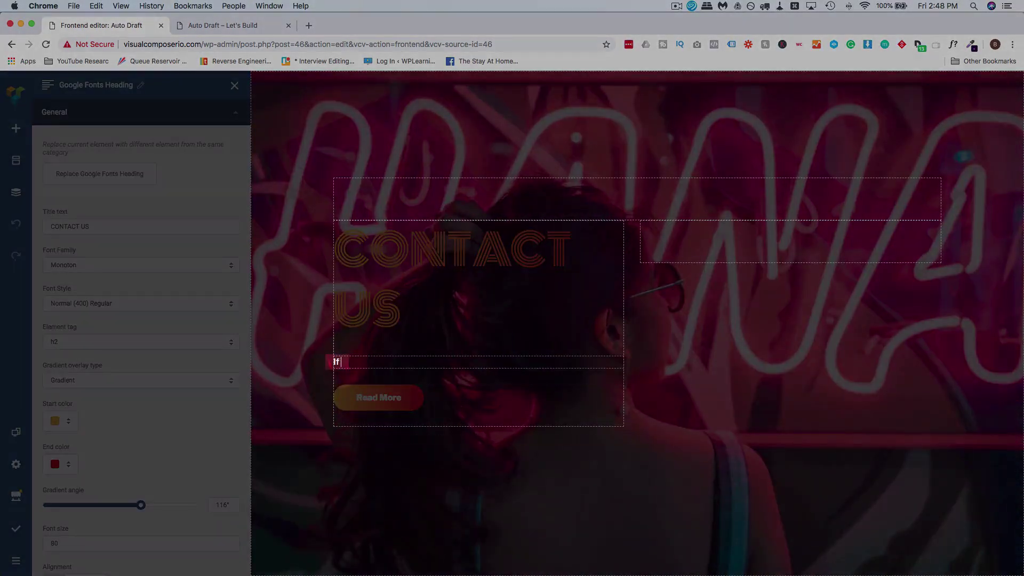
# Step: Write the CONTACT US paragraph inviting visitors interested in neon lights for their marketing efforts to drop a line and set up a call
pyautogui.write("you're interested in wh")
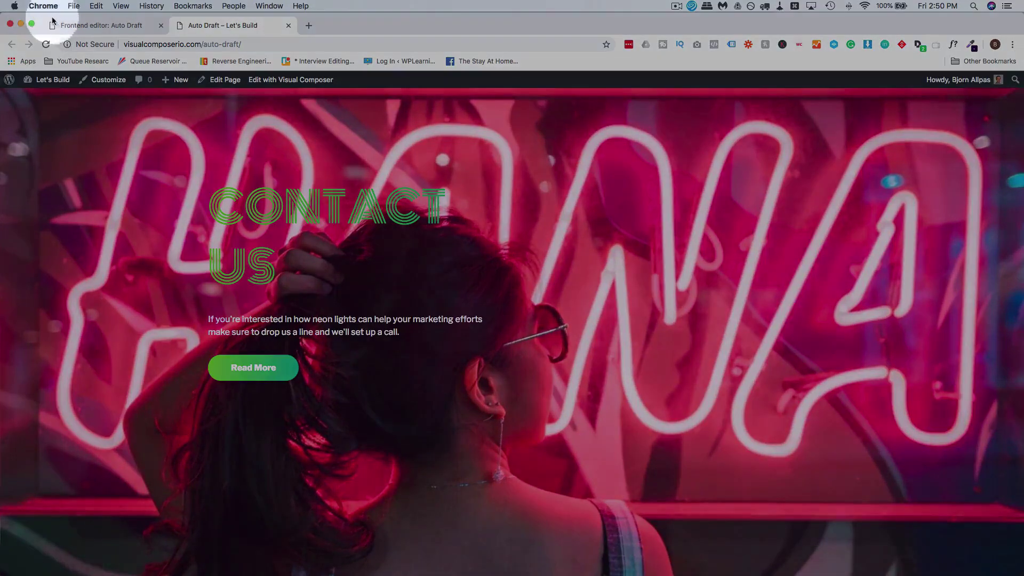
# Step: Leave the page editor for the WordPress dashboard and create a new Visual Composer header named Site Header
pyautogui.click(93, 25)
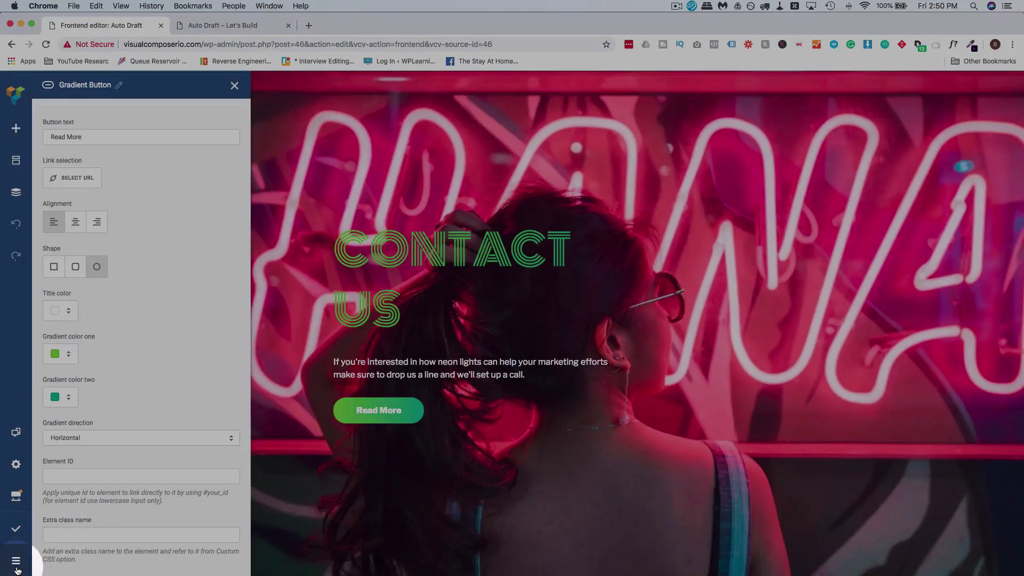
pyautogui.moveTo(16, 561)
pyautogui.click(91, 564)
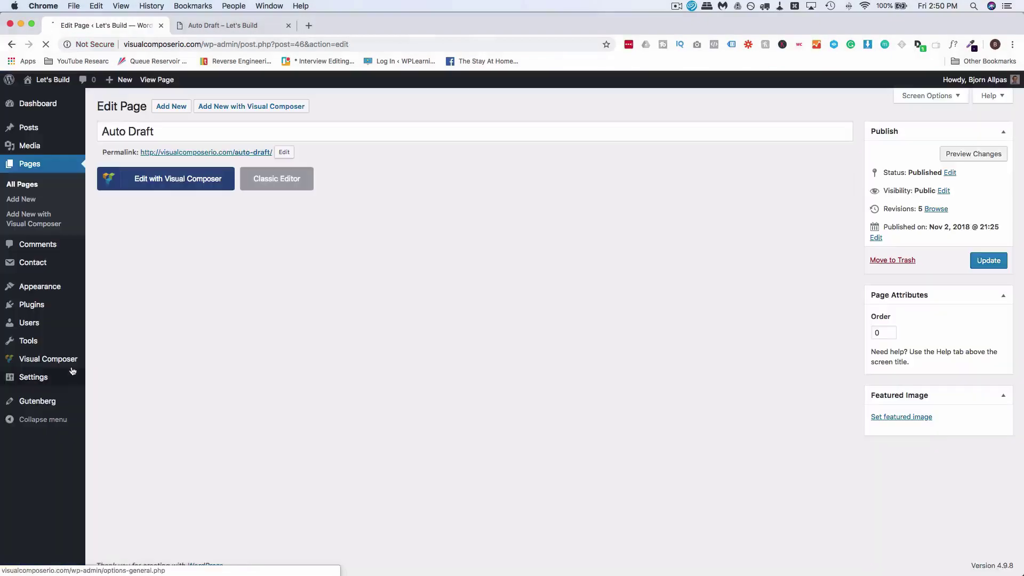
pyautogui.click(74, 363)
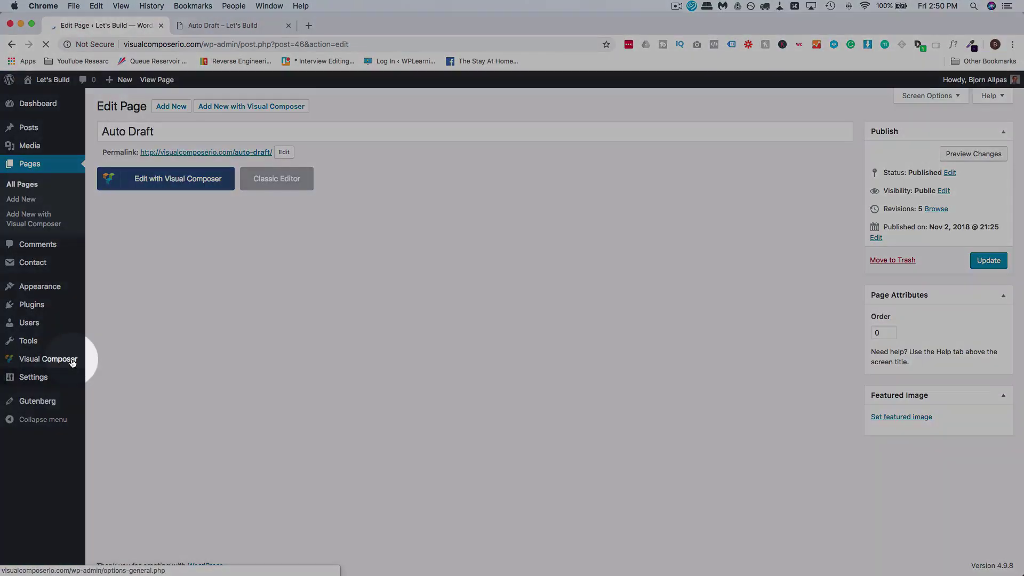
pyautogui.moveTo(73, 362)
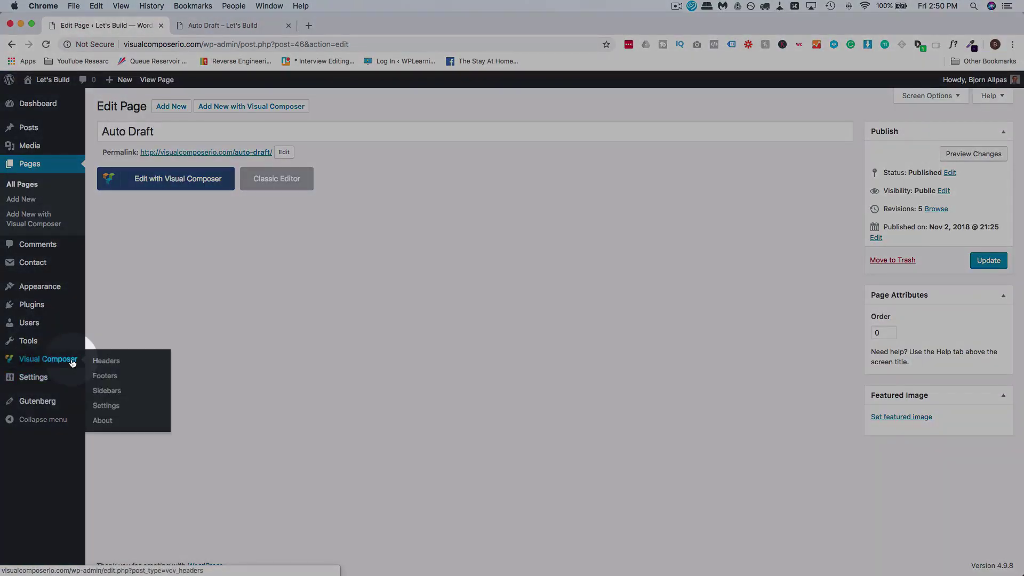
pyautogui.click(122, 364)
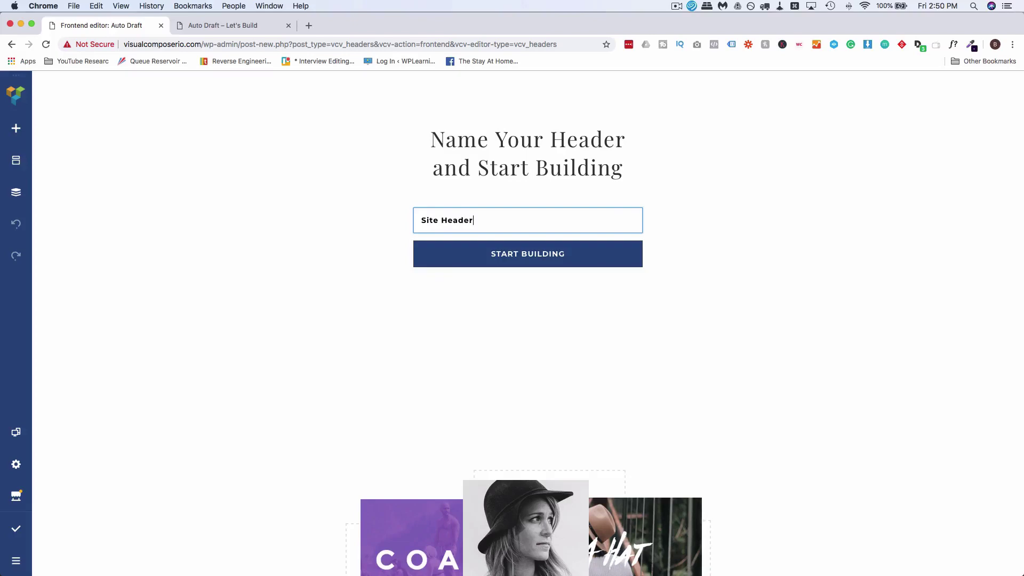
pyautogui.click(496, 254)
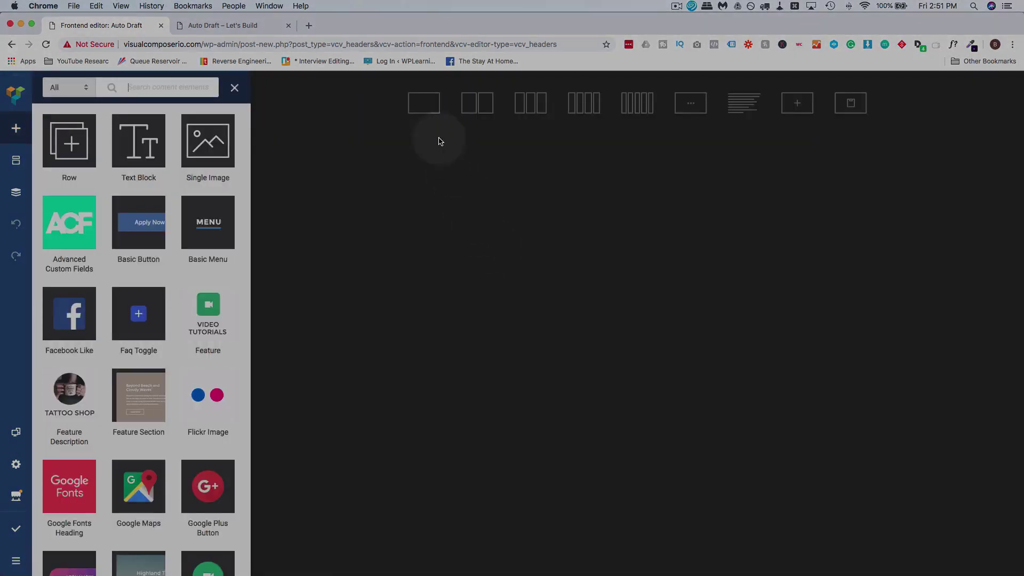
# Step: Browse the Visual Composer Hub's header templates and add the Two Menu Header to the layout
pyautogui.moveTo(85, 415)
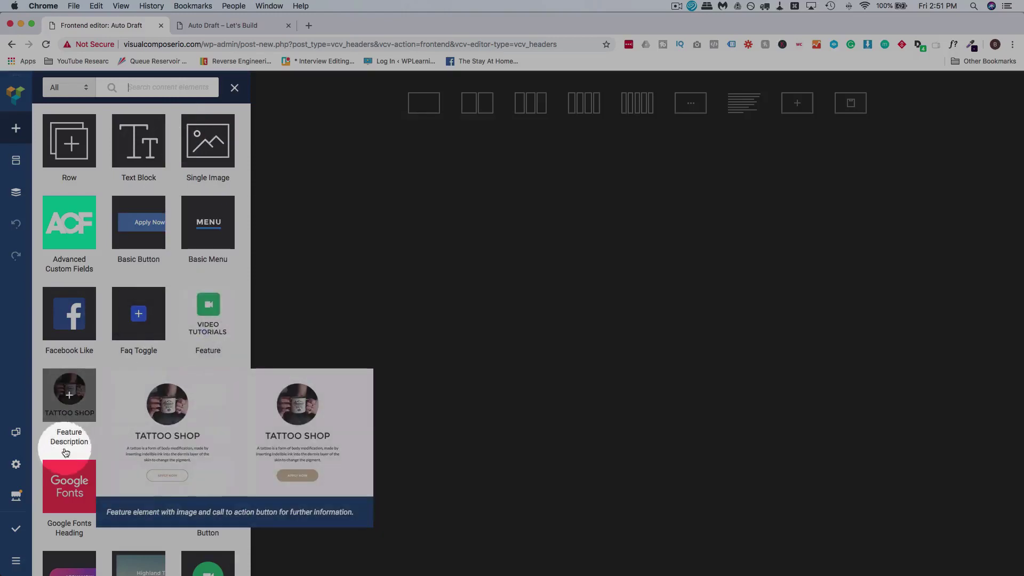
pyautogui.click(18, 500)
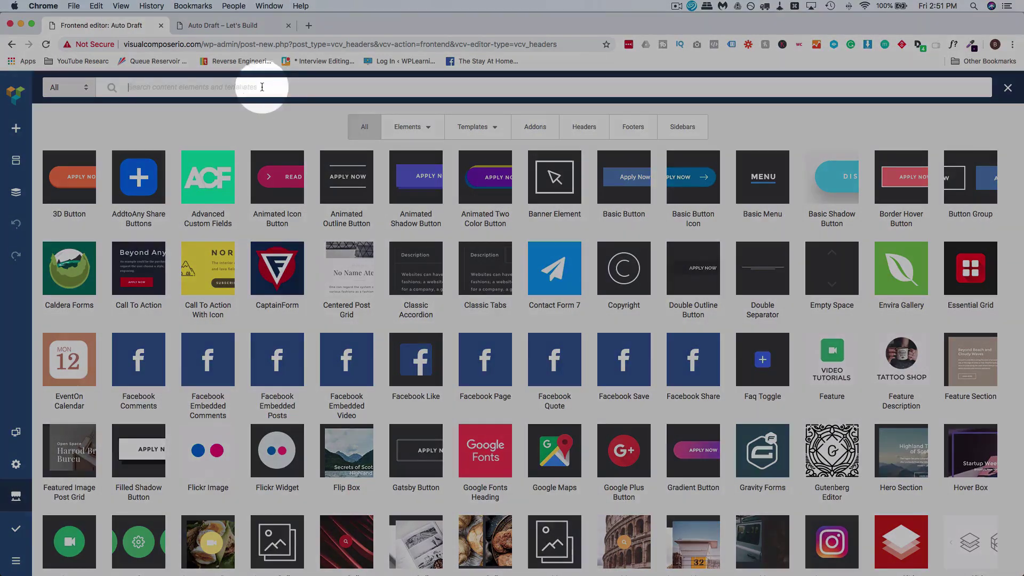
pyautogui.click(82, 96)
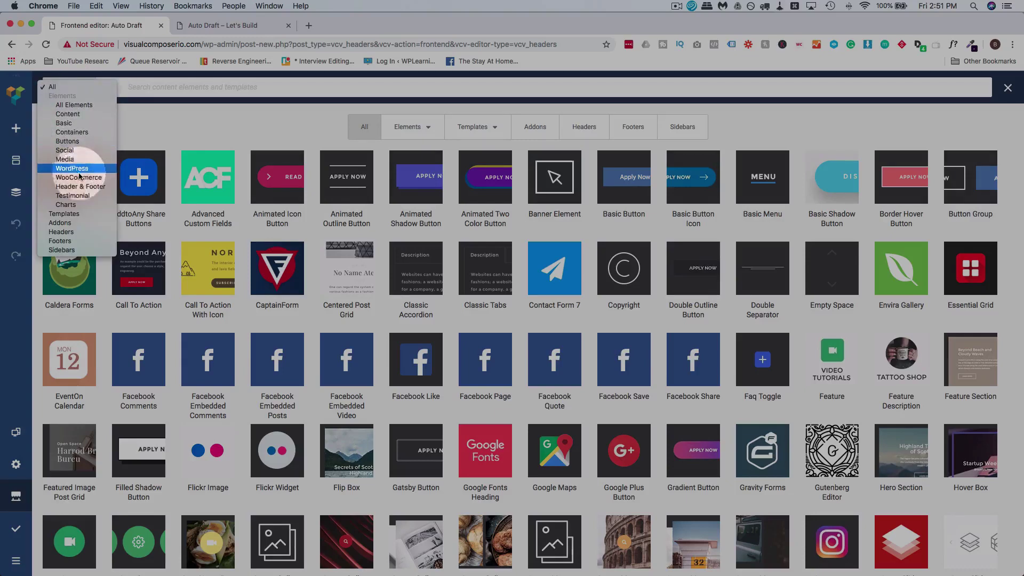
pyautogui.click(80, 189)
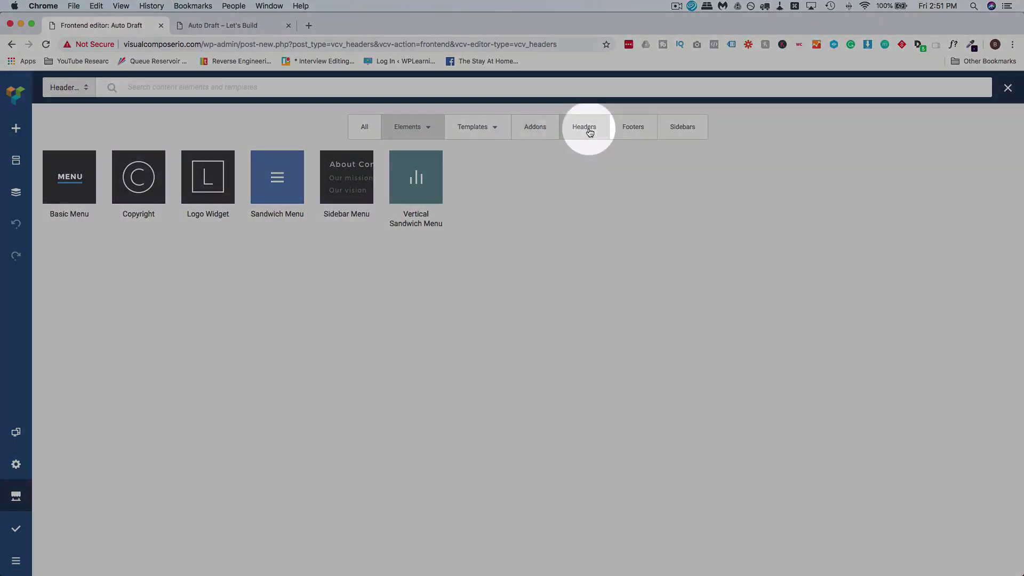
pyautogui.click(589, 132)
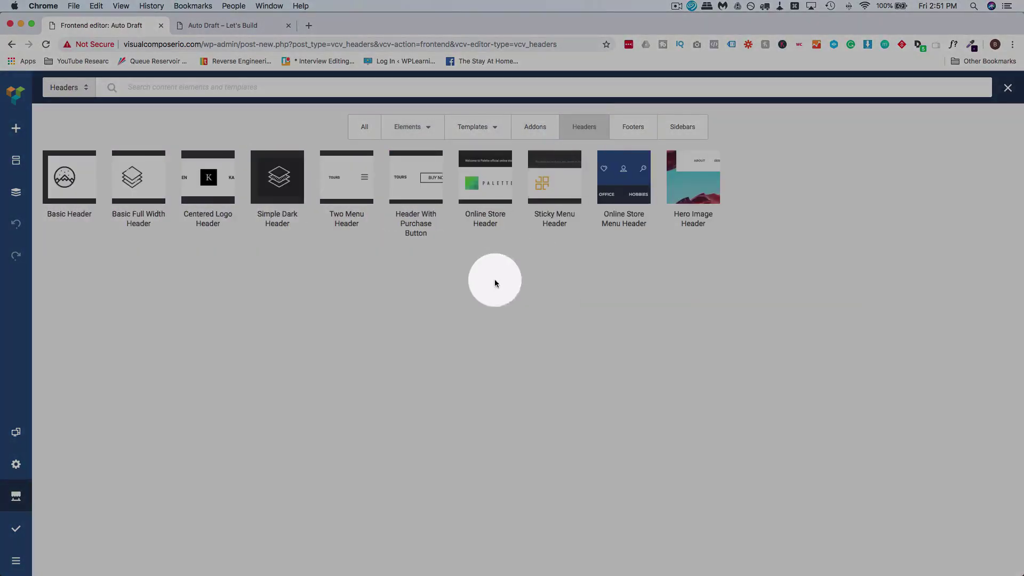
pyautogui.moveTo(196, 164)
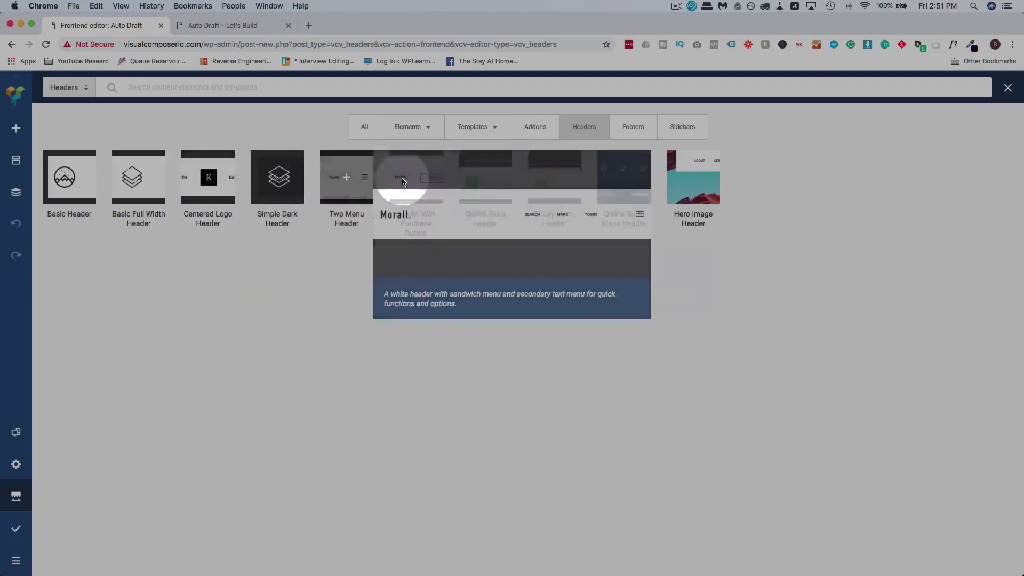
pyautogui.moveTo(348, 183)
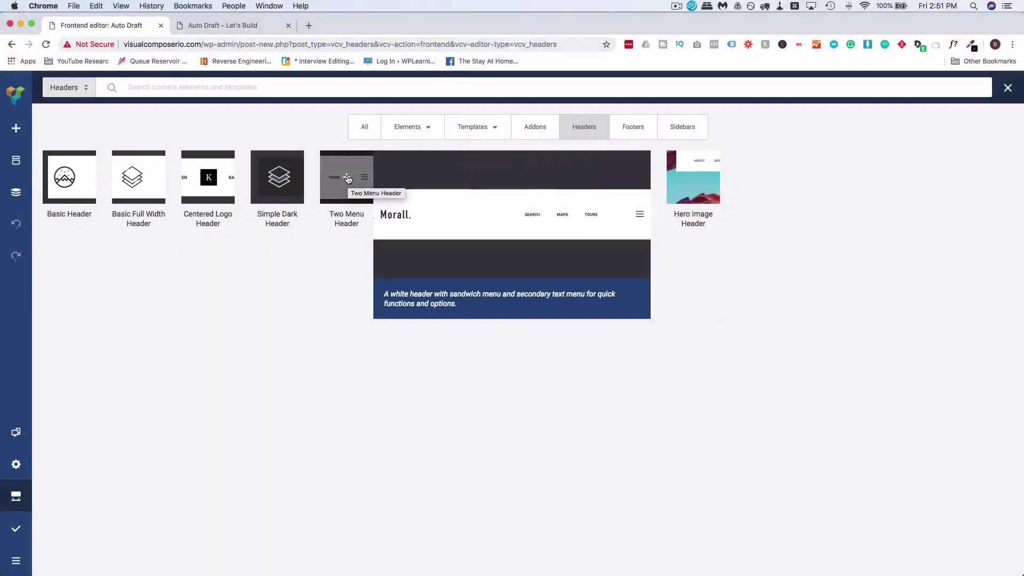
pyautogui.moveTo(690, 192)
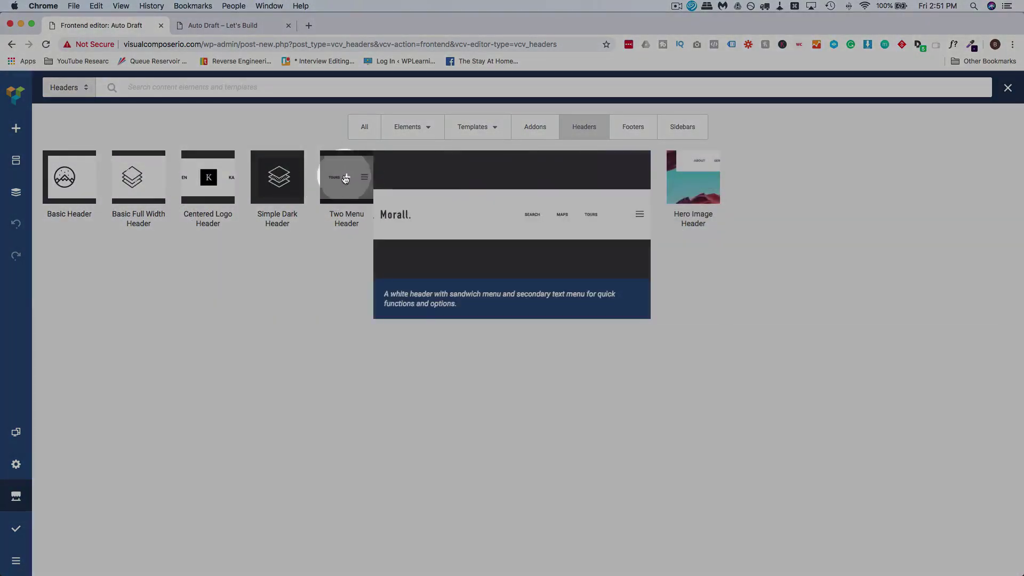
pyautogui.click(346, 178)
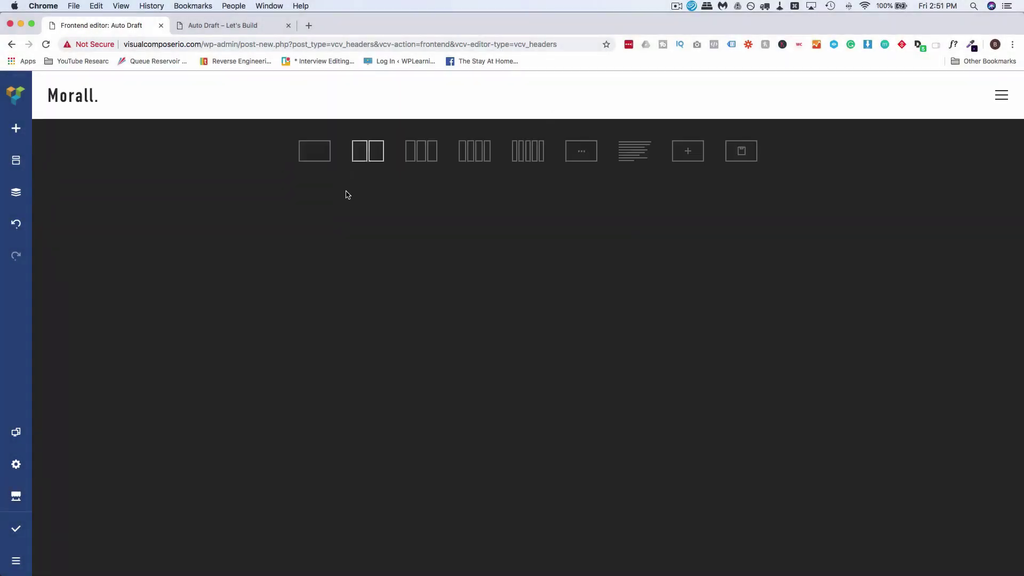
# Step: Remove the Morall logo image from the header's first column
pyautogui.click(85, 102)
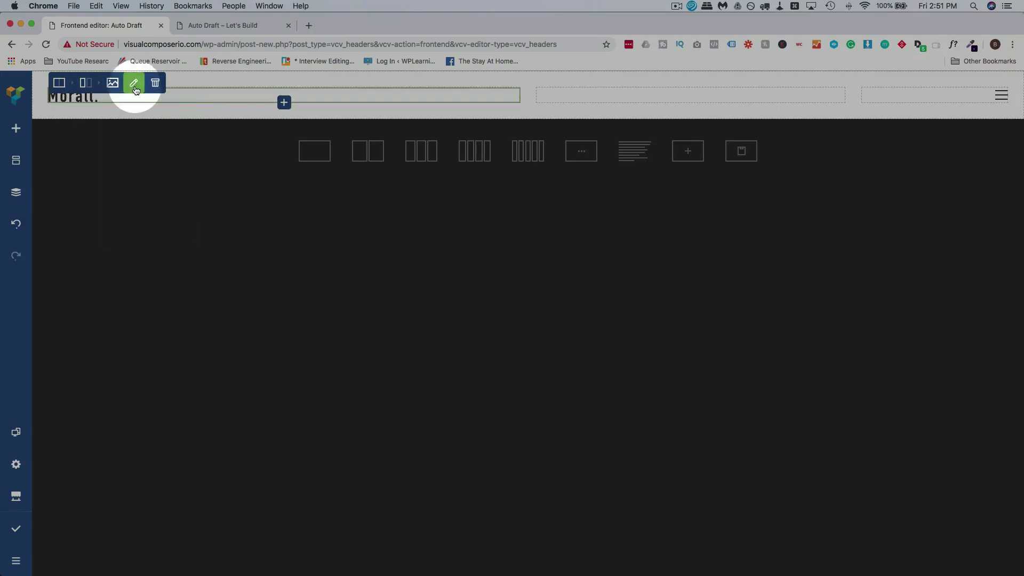
pyautogui.click(136, 90)
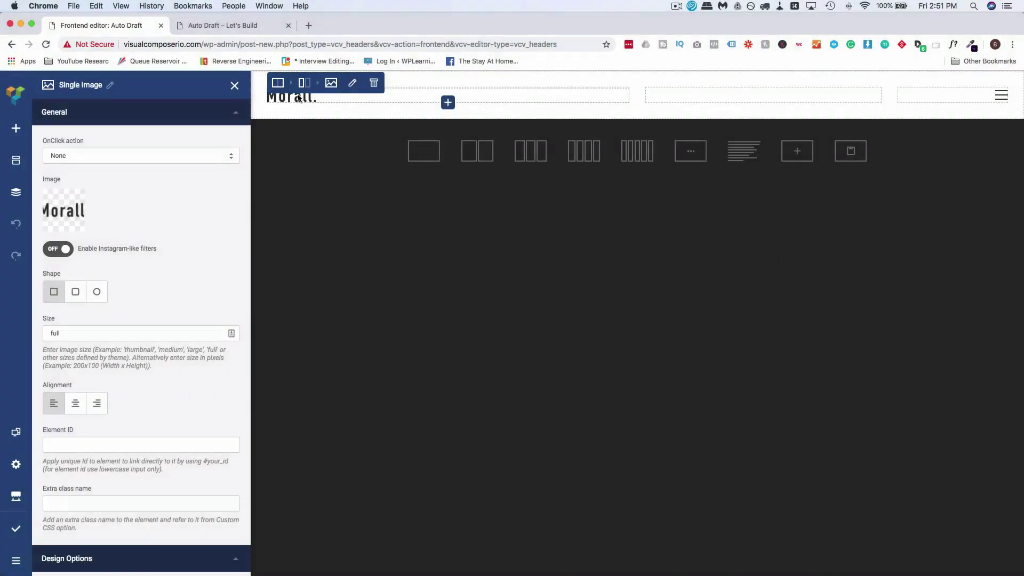
pyautogui.moveTo(355, 85)
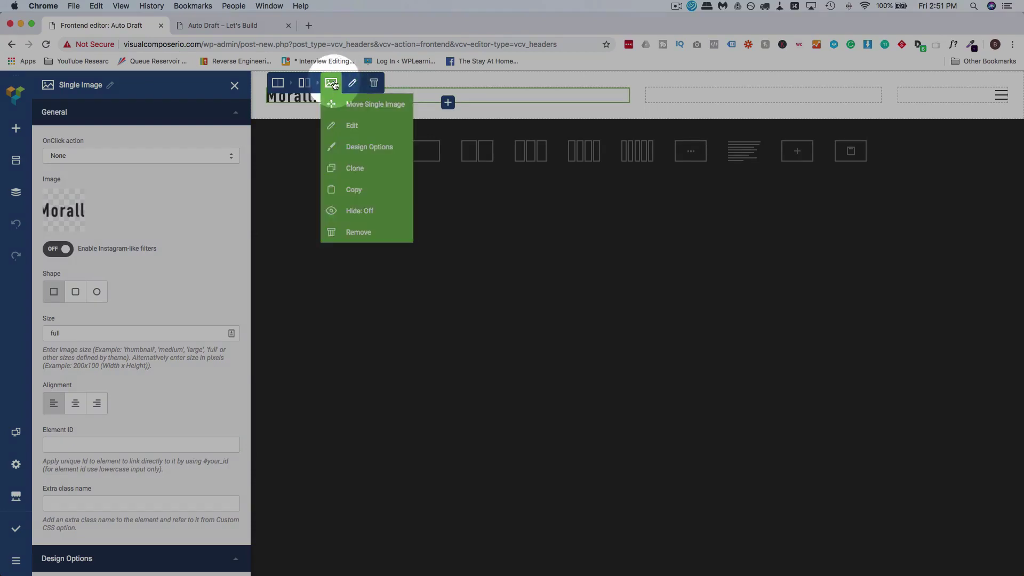
pyautogui.click(344, 232)
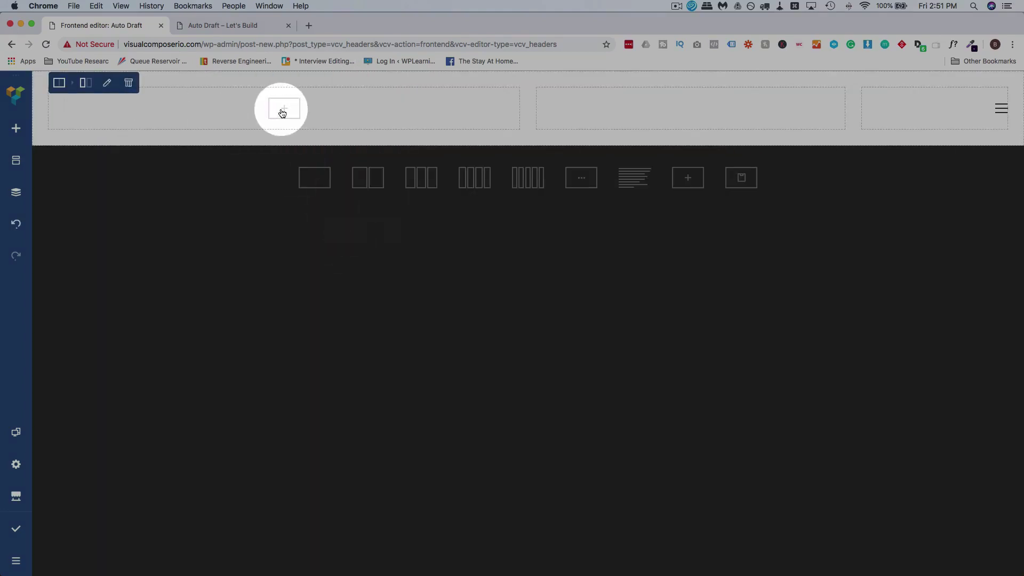
# Step: Add a Google Fonts Heading to the header's empty first column with the title Shiny Lights
pyautogui.click(282, 113)
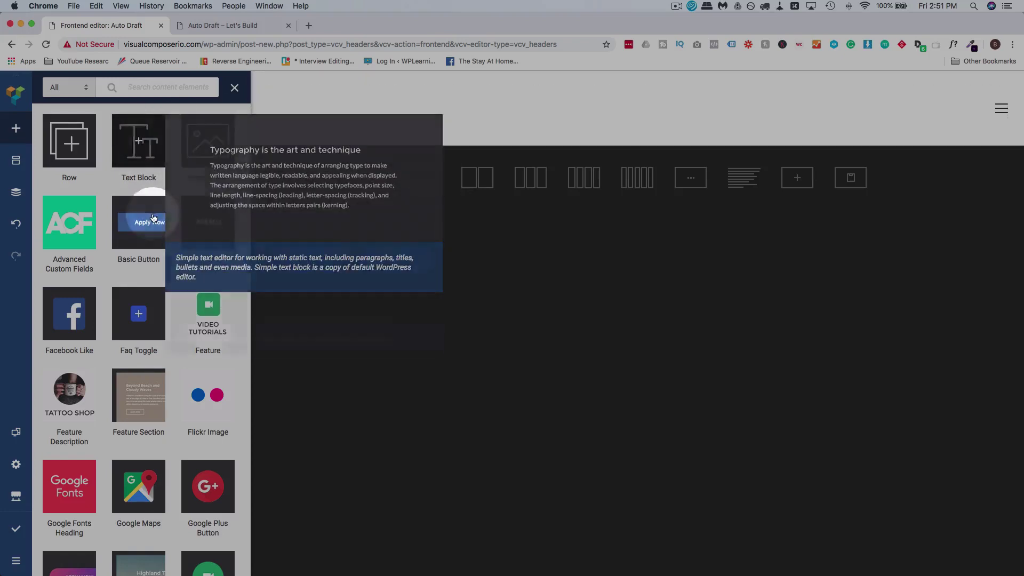
pyautogui.click(69, 486)
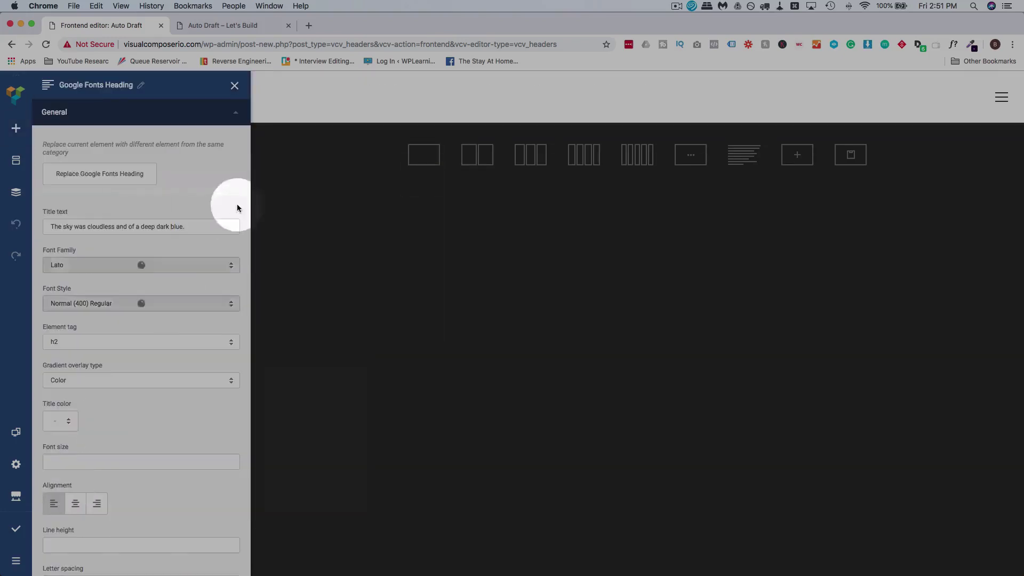
pyautogui.doubleClick(294, 100)
pyautogui.write('Shiny ')
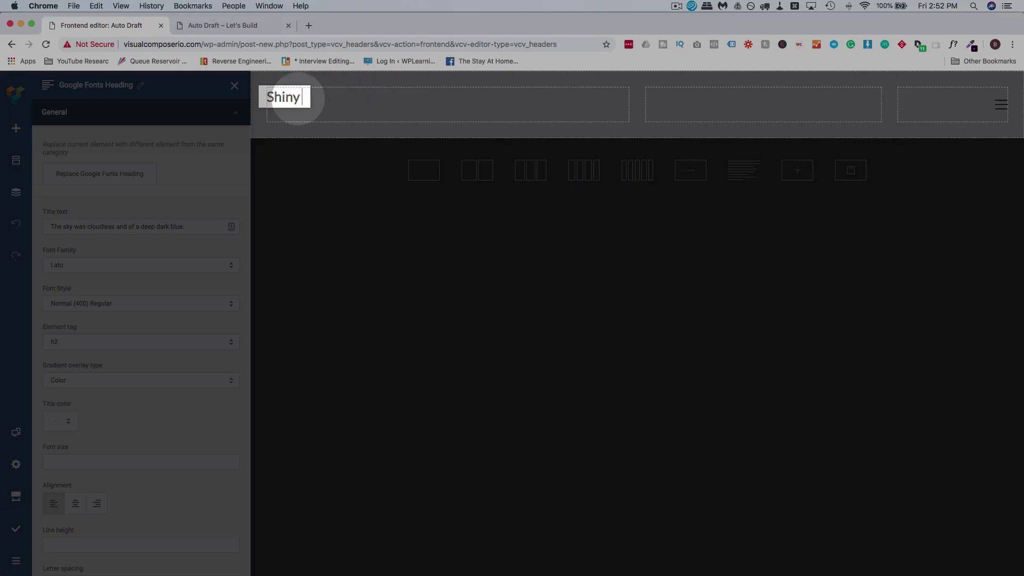
pyautogui.write('Lights')
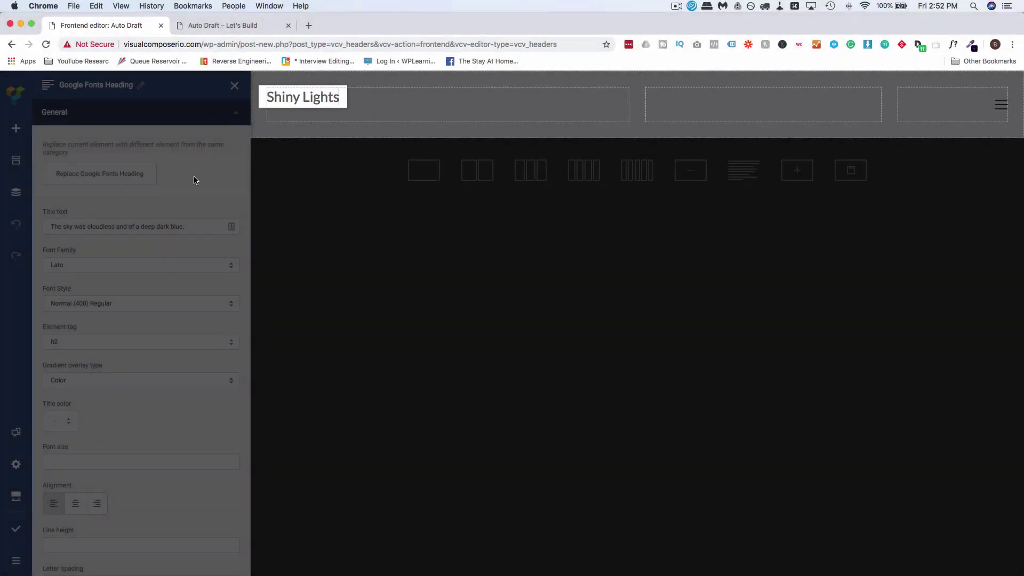
# Step: Try League Script for the Shiny Lights heading and settle on the Leckerli One font family
pyautogui.click(238, 256)
pyautogui.click(231, 271)
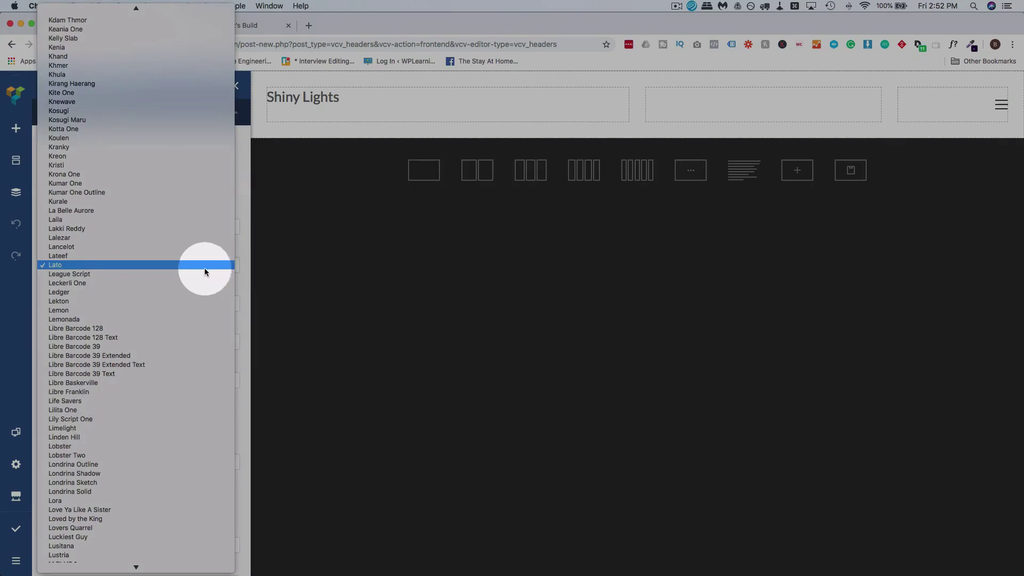
pyautogui.click(152, 273)
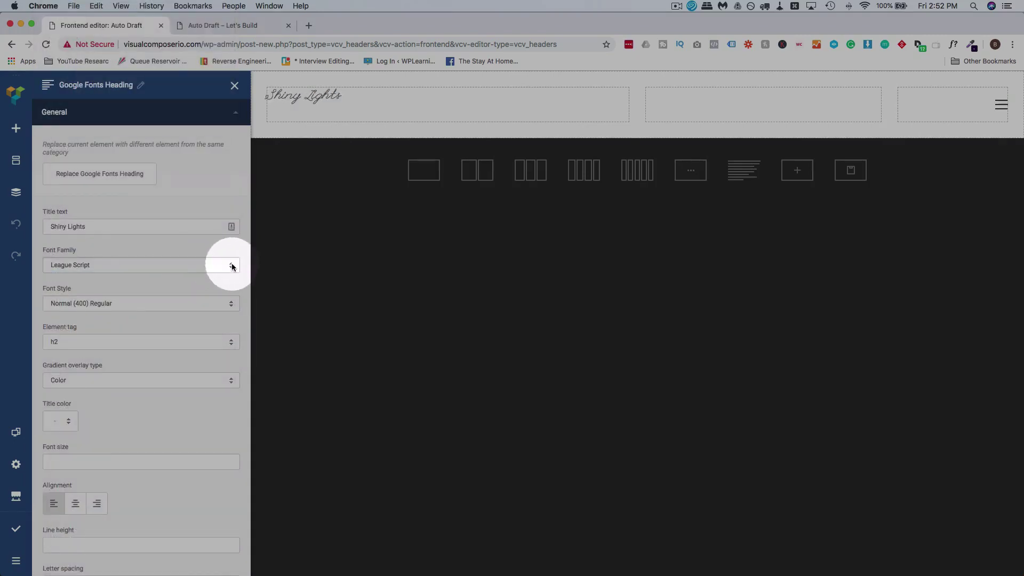
pyautogui.click(232, 266)
pyautogui.click(204, 274)
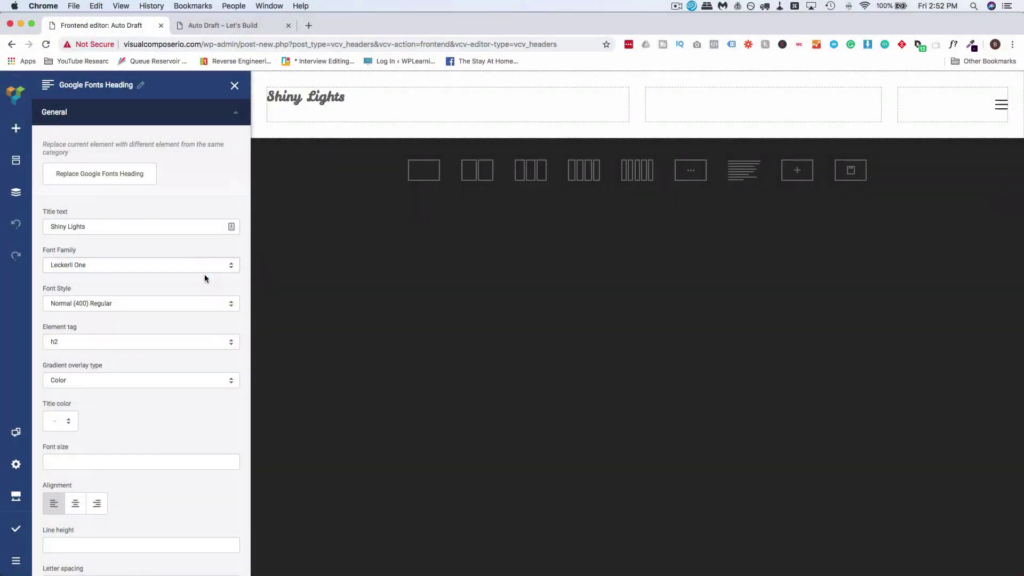
pyautogui.click(190, 190)
# Step: Set the Shiny Lights heading's gradient overlay type to Gradient
pyautogui.scroll(-3, 190, 190)
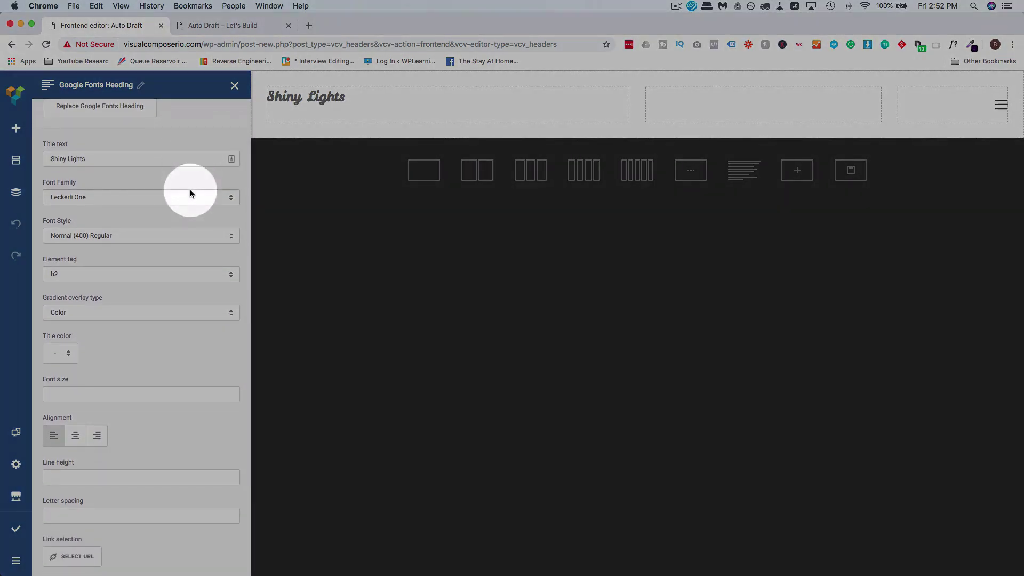
pyautogui.scroll(-3, 190, 194)
pyautogui.scroll(-1, 173, 258)
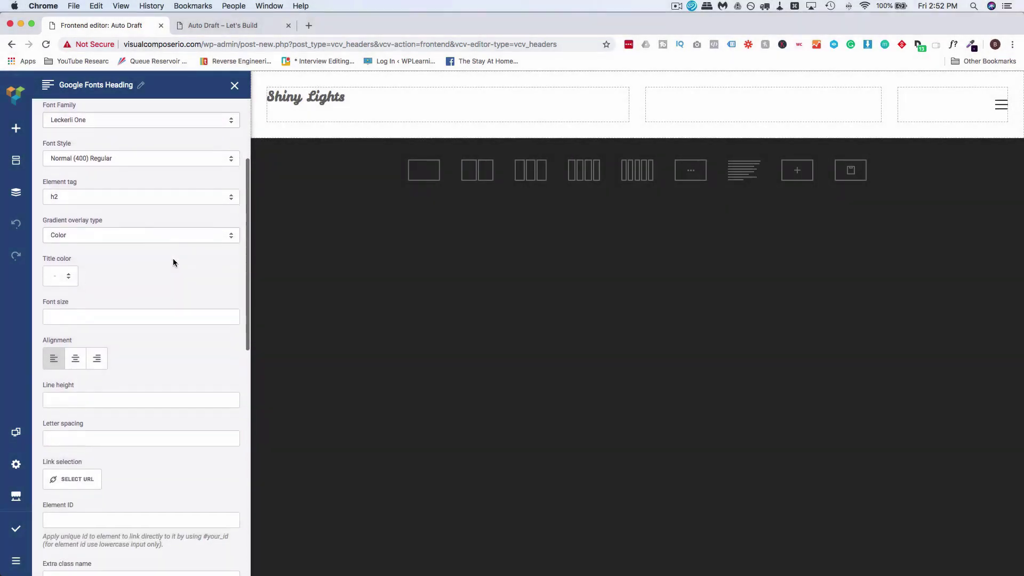
pyautogui.click(206, 238)
pyautogui.click(190, 247)
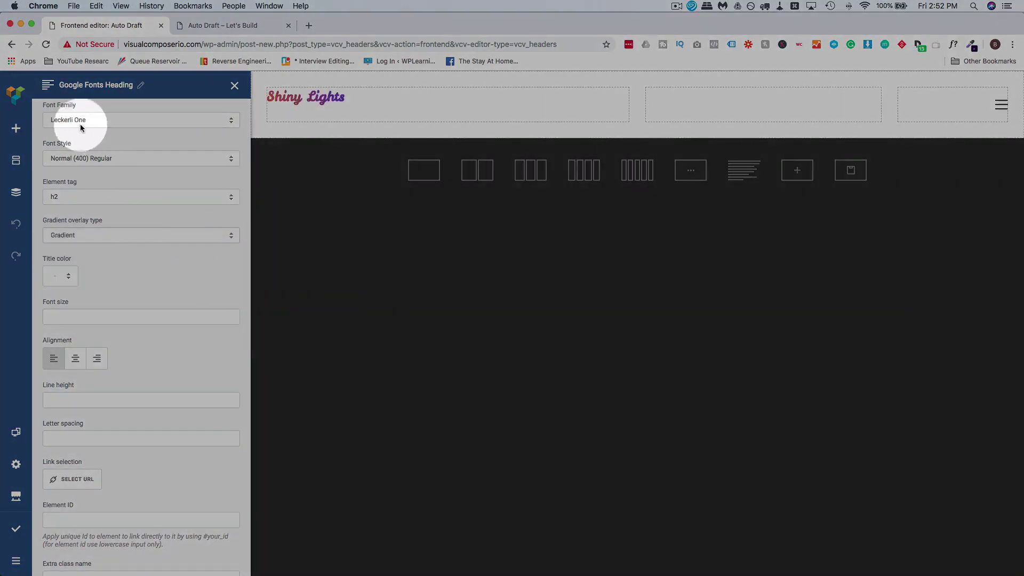
pyautogui.scroll(-2, 112, 235)
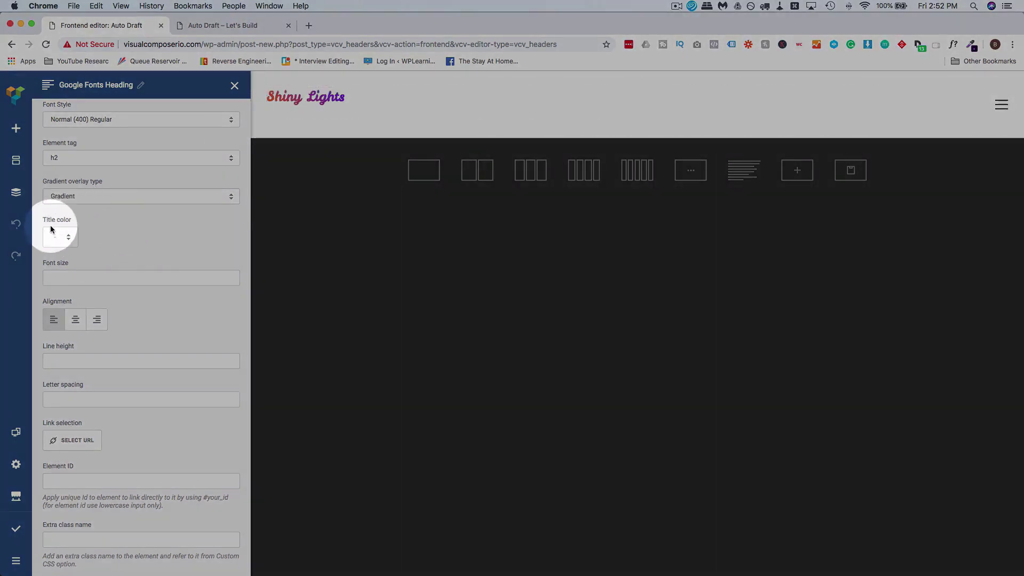
# Step: Save the header, reload the editor and reopen the Shiny Lights heading's gradient settings
pyautogui.click(17, 538)
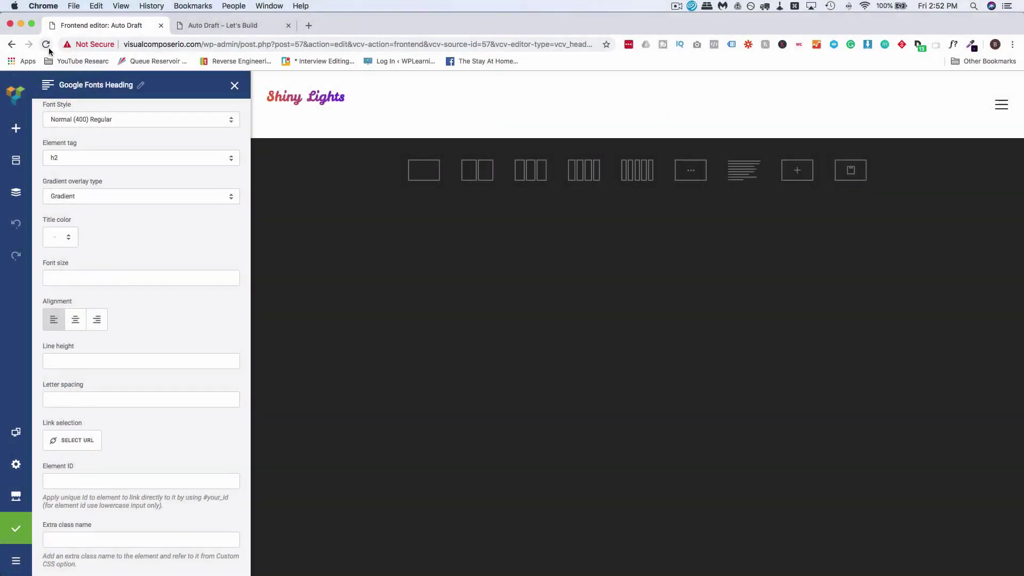
pyautogui.click(47, 45)
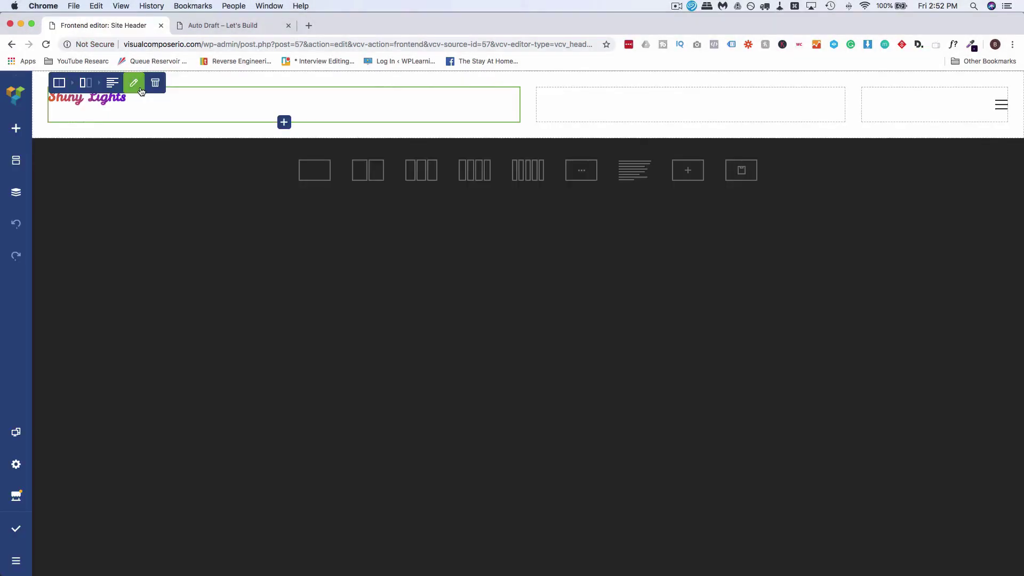
pyautogui.scroll(-5, 107, 347)
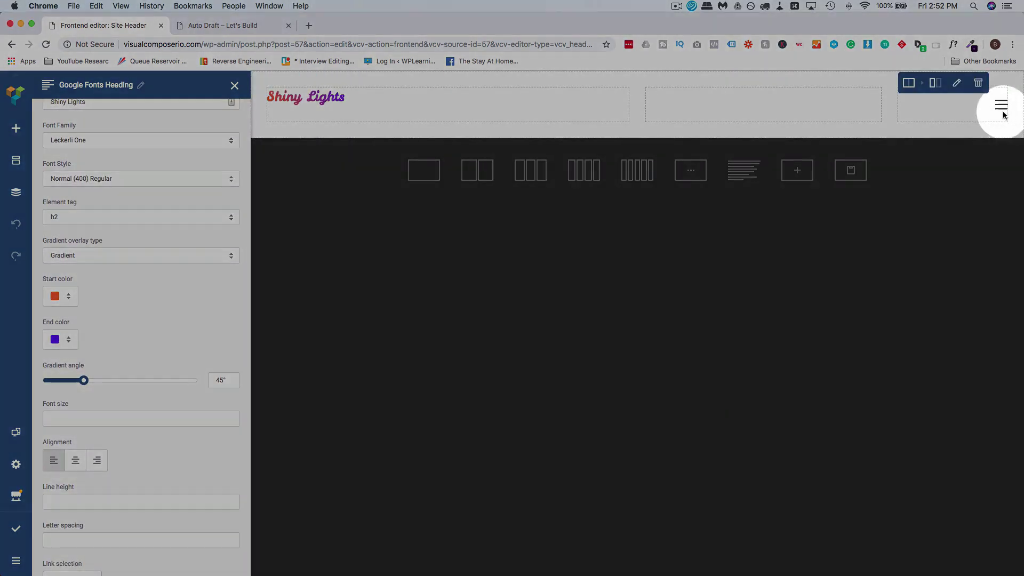
# Step: Remove the sandwich menu from the header's last column
pyautogui.click(1003, 90)
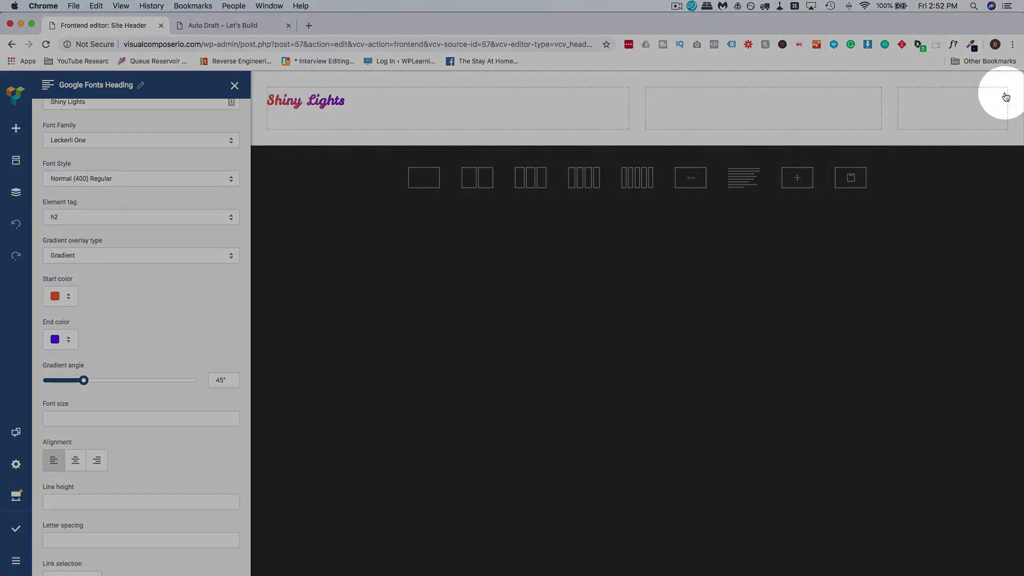
pyautogui.moveTo(264, 86)
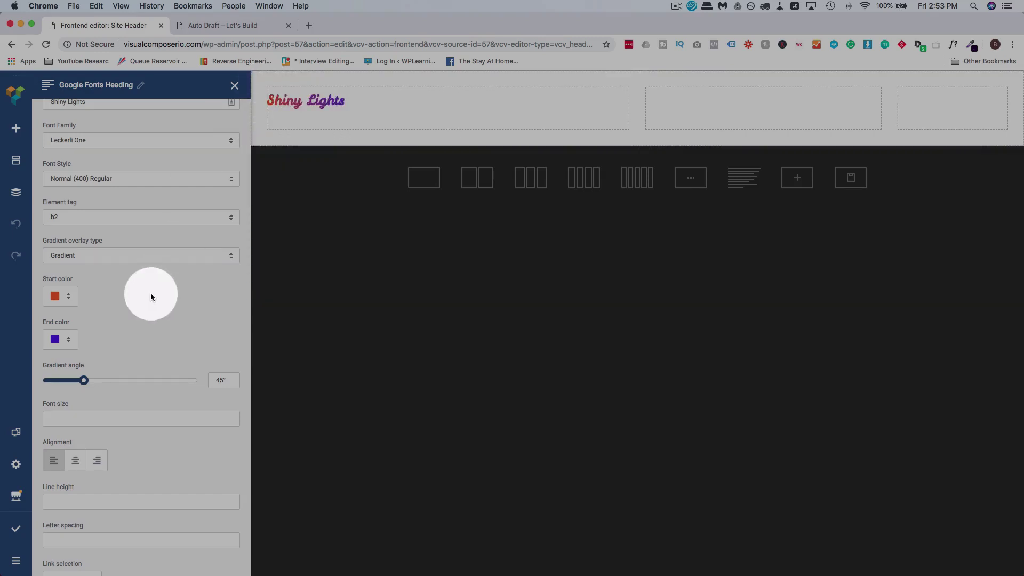
pyautogui.scroll(-5, 151, 292)
pyautogui.scroll(-3, 151, 296)
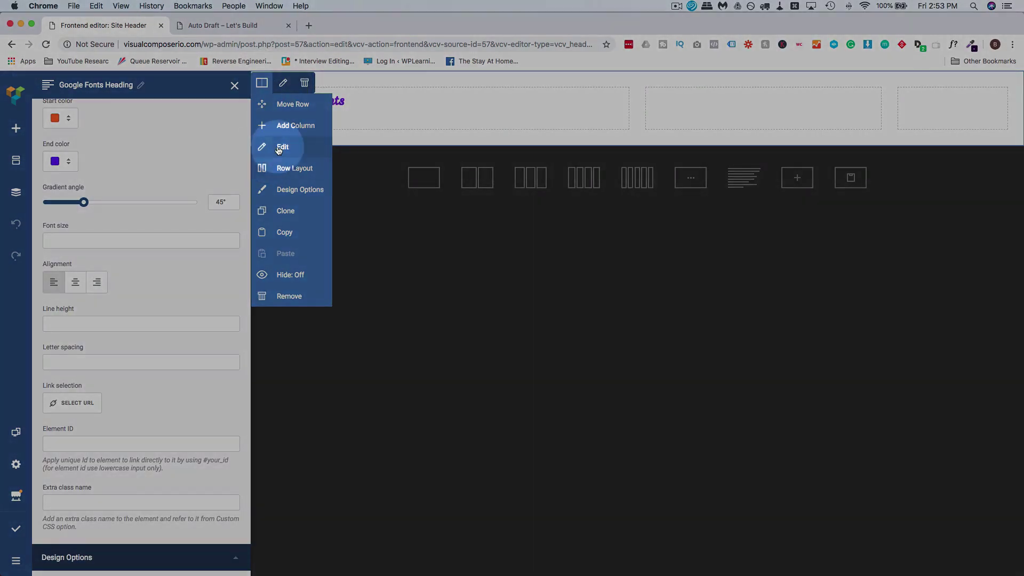
# Step: Set the header row's background color to dark grey 2F2F2F with 34 percent opacity
pyautogui.click(294, 168)
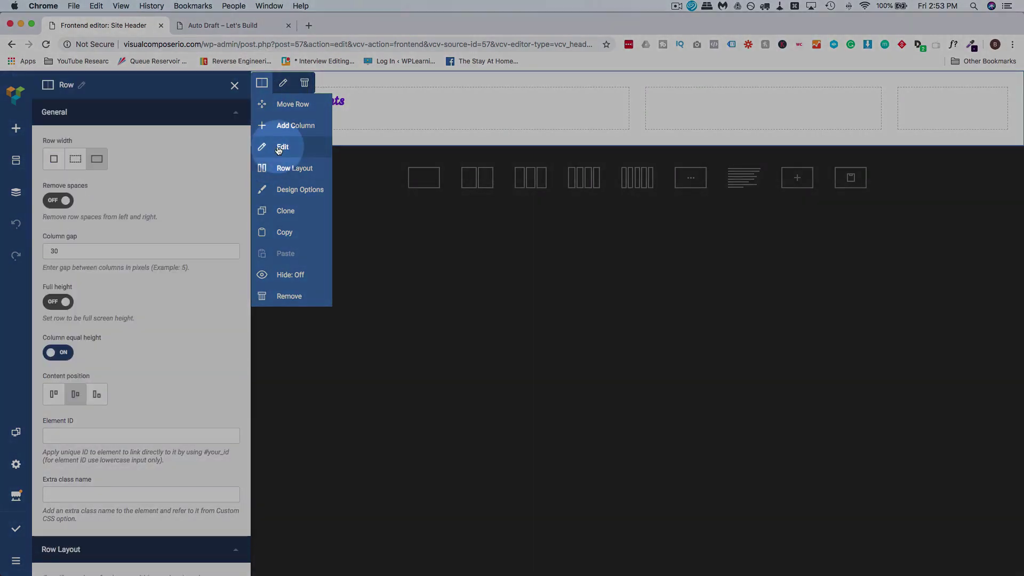
pyautogui.scroll(-15, 121, 189)
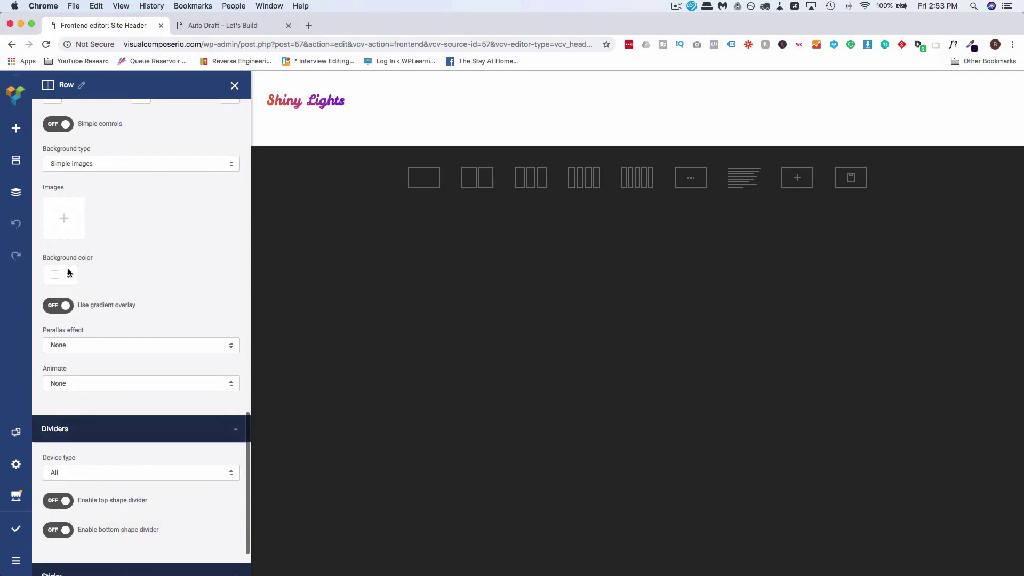
pyautogui.click(68, 273)
pyautogui.scroll(-3, 69, 345)
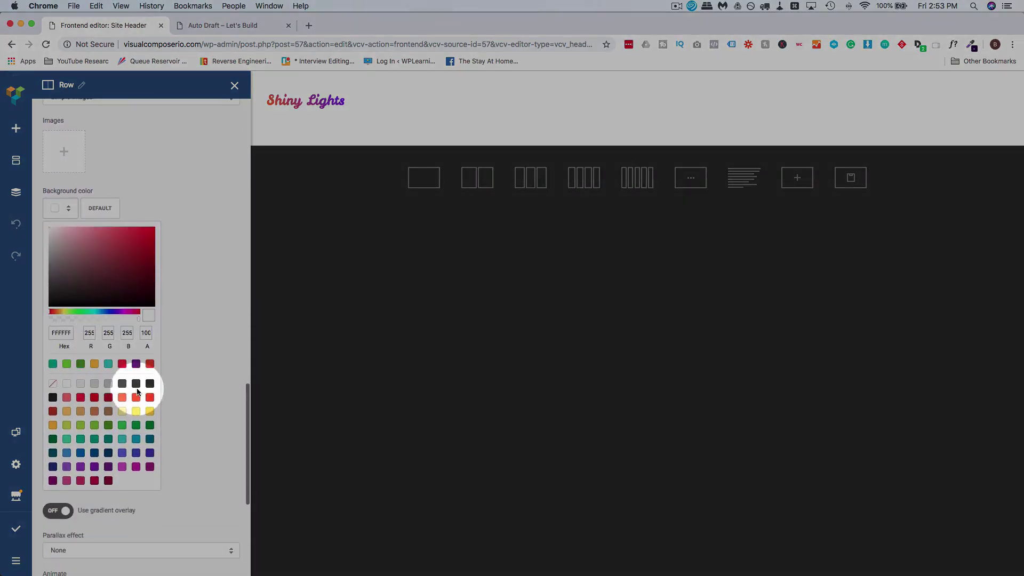
pyautogui.click(150, 384)
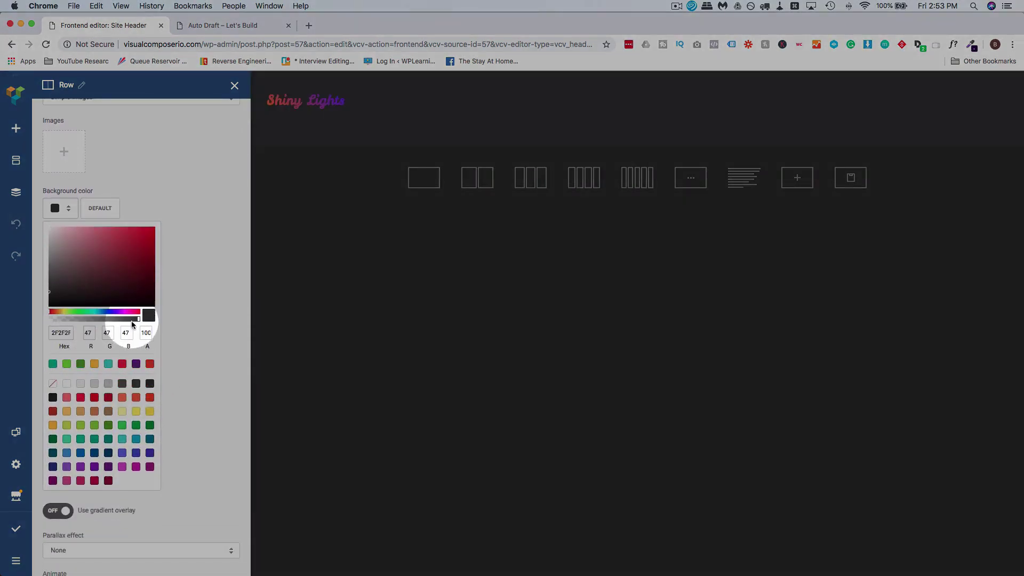
pyautogui.moveTo(131, 321); pyautogui.dragTo(80, 319)
pyautogui.click(232, 214)
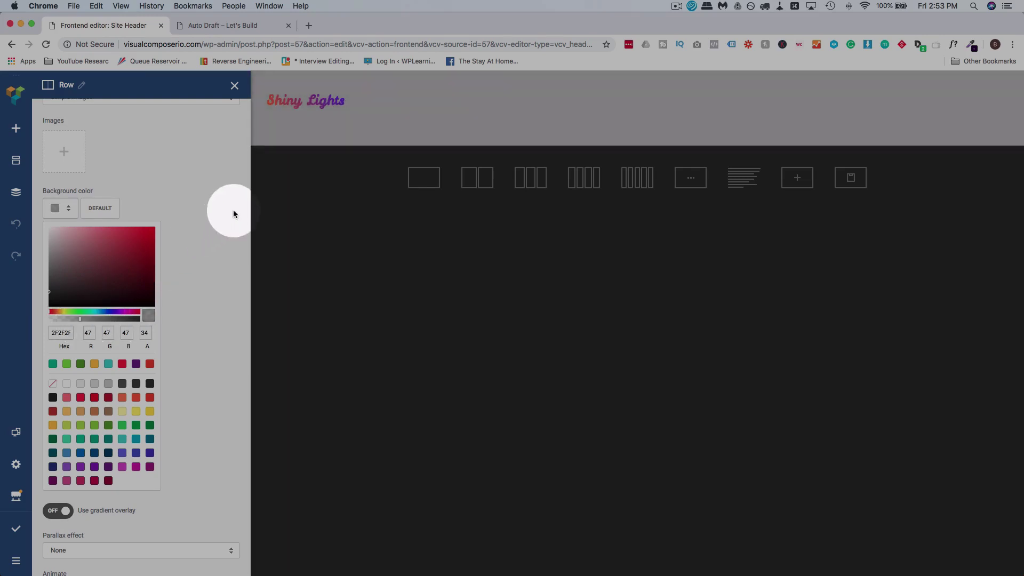
# Step: Turn off the header row's equal column height and set its width to stretched row with contained content
pyautogui.click(233, 214)
pyautogui.scroll(1, 170, 306)
pyautogui.scroll(15, 169, 306)
pyautogui.scroll(10, 170, 306)
pyautogui.scroll(2, 170, 307)
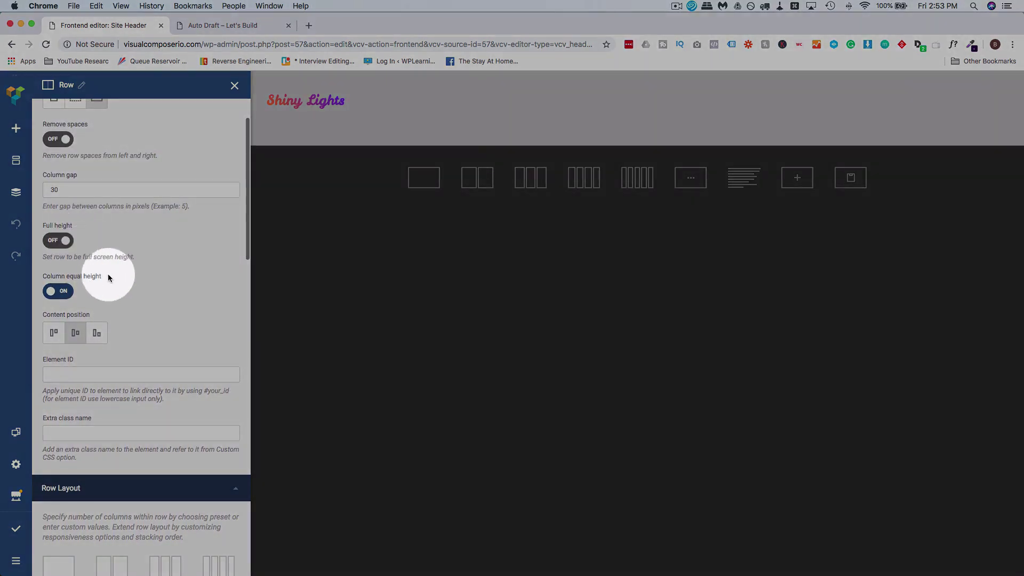
pyautogui.click(58, 291)
pyautogui.scroll(4, 117, 279)
pyautogui.click(80, 158)
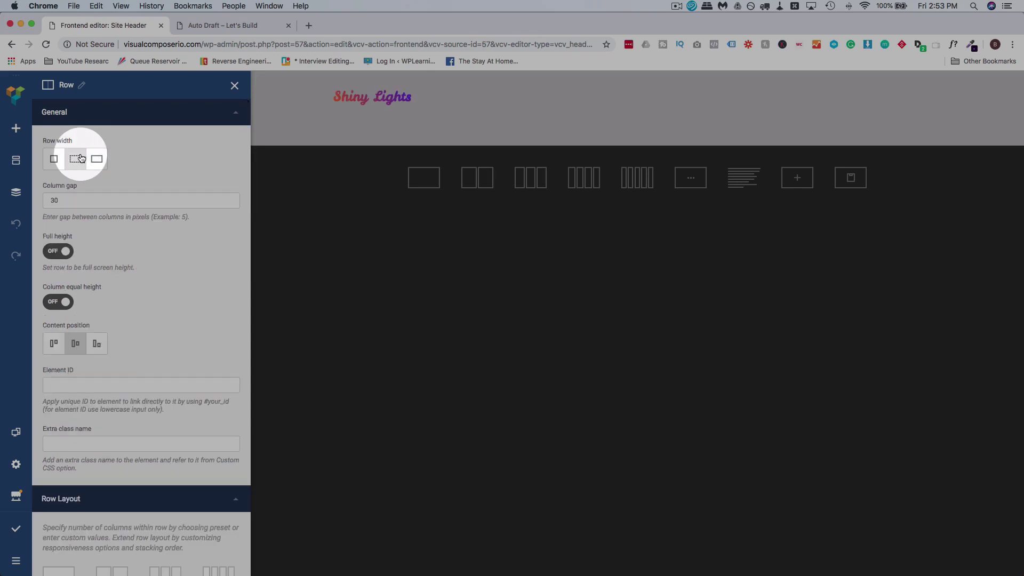
# Step: Set the header row's top padding to 20px and its bottom padding to 0px
pyautogui.moveTo(304, 88)
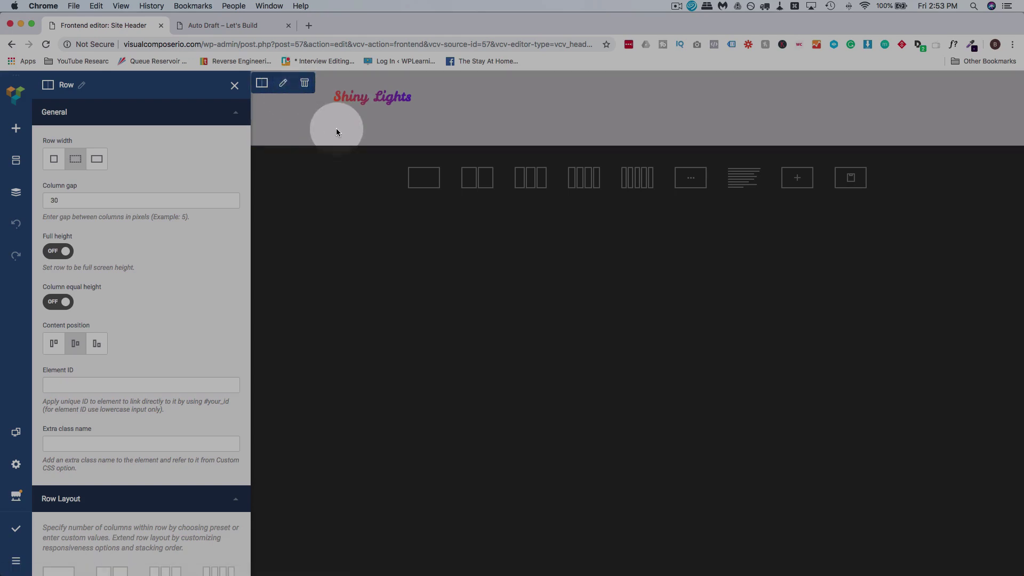
pyautogui.click(421, 86)
pyautogui.scroll(-10, 180, 229)
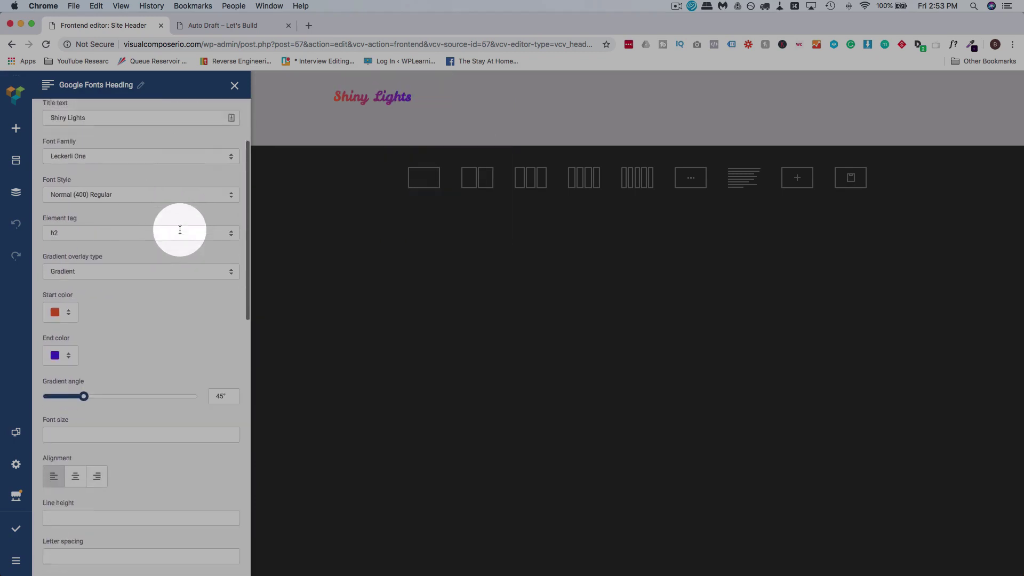
pyautogui.scroll(-5, 180, 229)
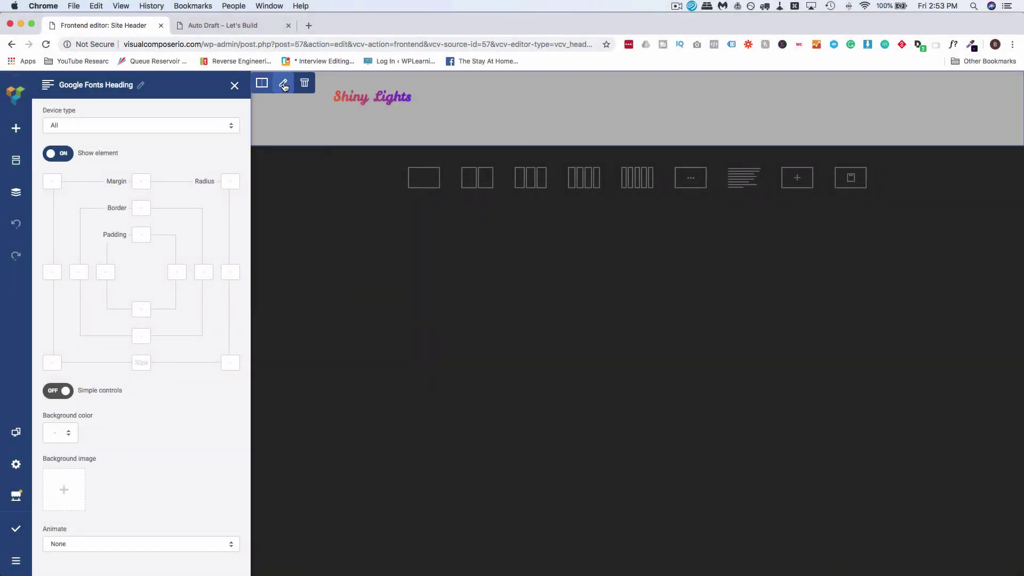
pyautogui.click(283, 83)
pyautogui.scroll(-5, 137, 213)
pyautogui.scroll(-8, 136, 213)
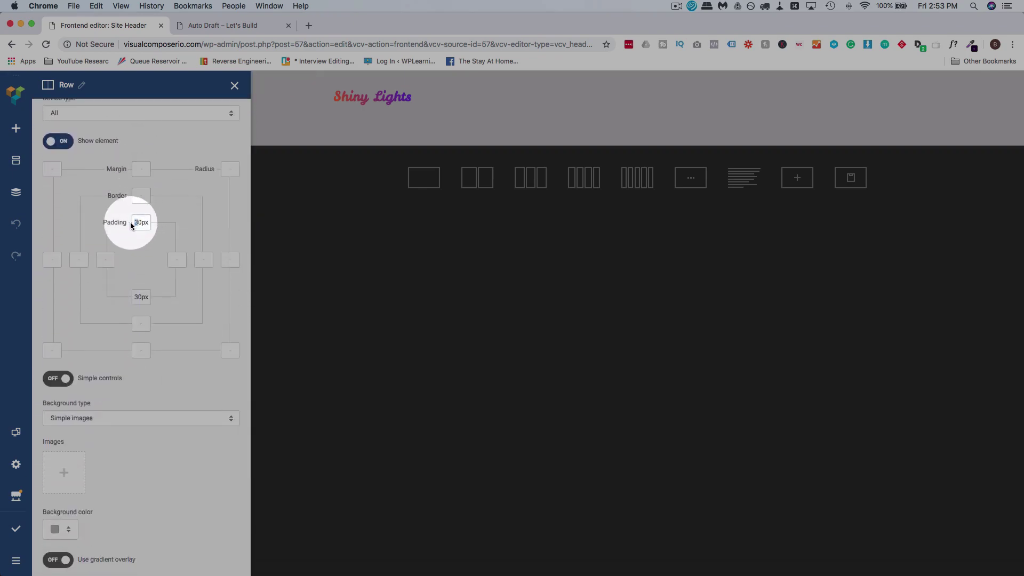
pyautogui.press('BackSpace')
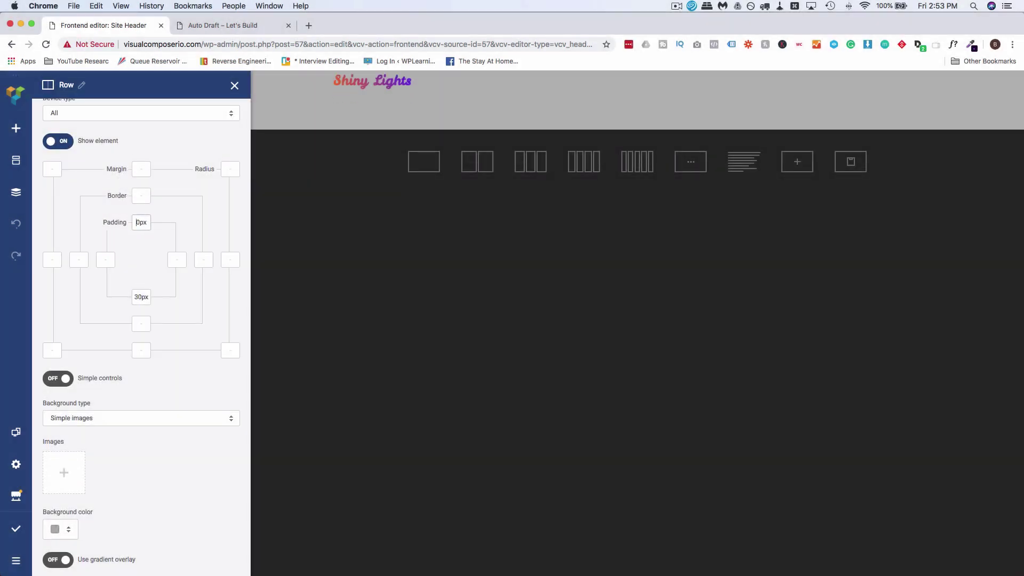
pyautogui.click(140, 297)
pyautogui.press('BackSpace')
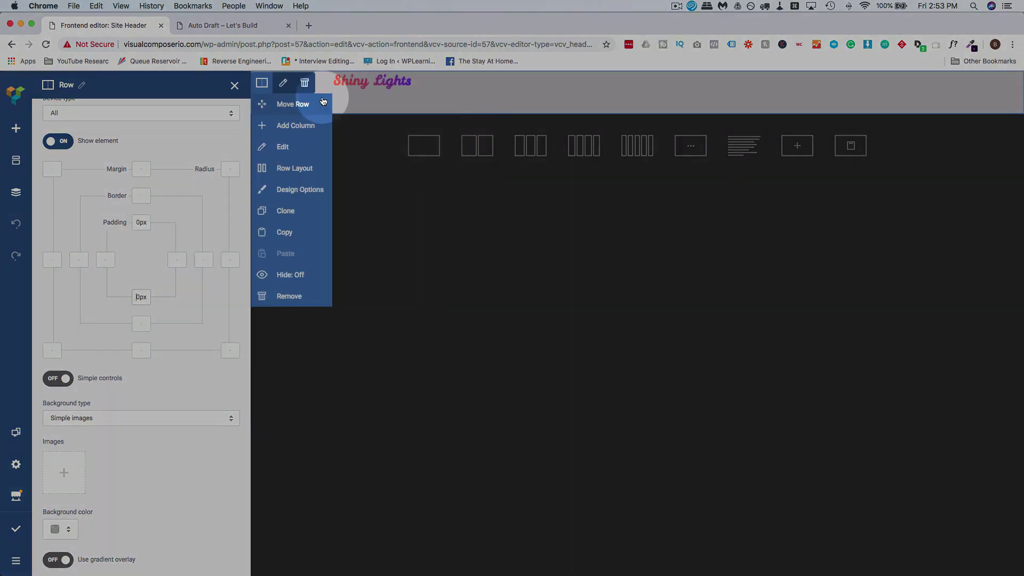
pyautogui.click(137, 222)
pyautogui.write('2')
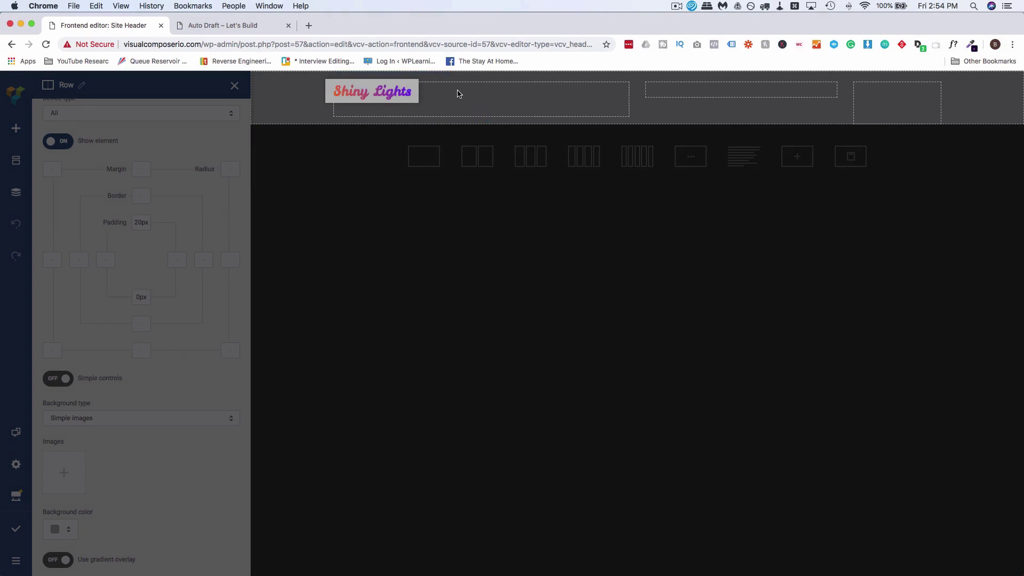
# Step: Enable stickiness on the header row with a z-index of 70
pyautogui.click(373, 91)
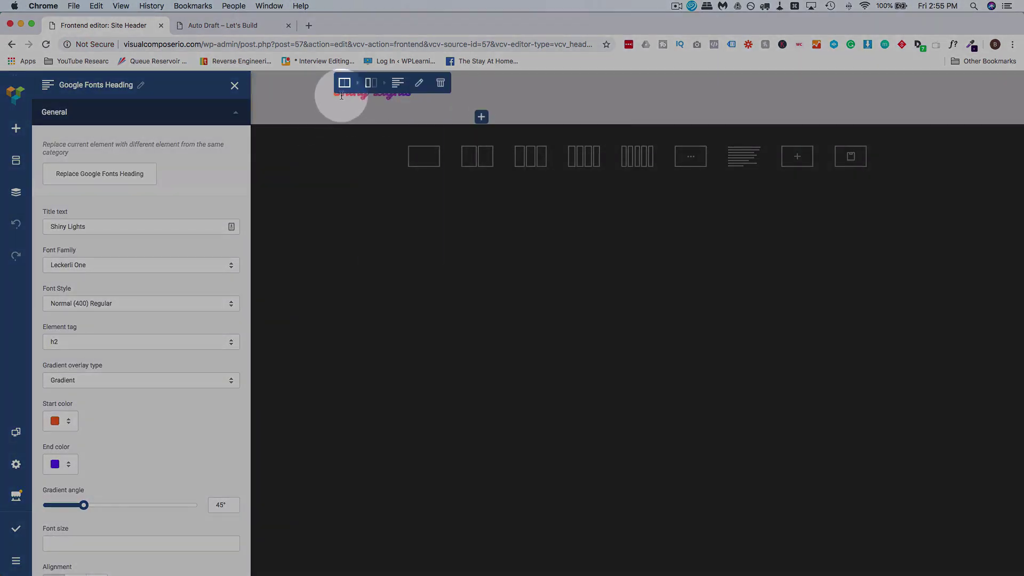
pyautogui.moveTo(260, 85)
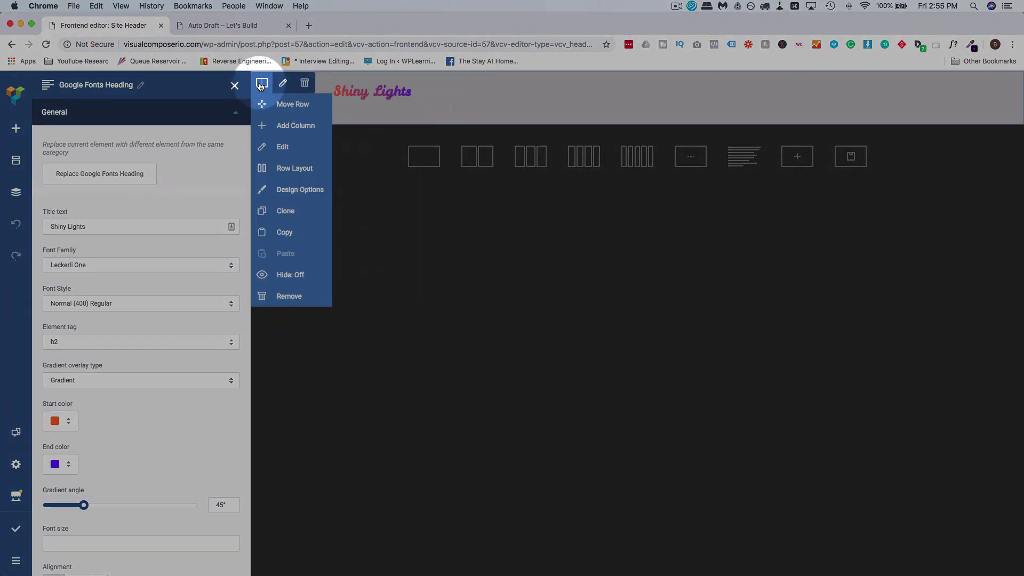
pyautogui.click(282, 149)
pyautogui.scroll(-10, 141, 357)
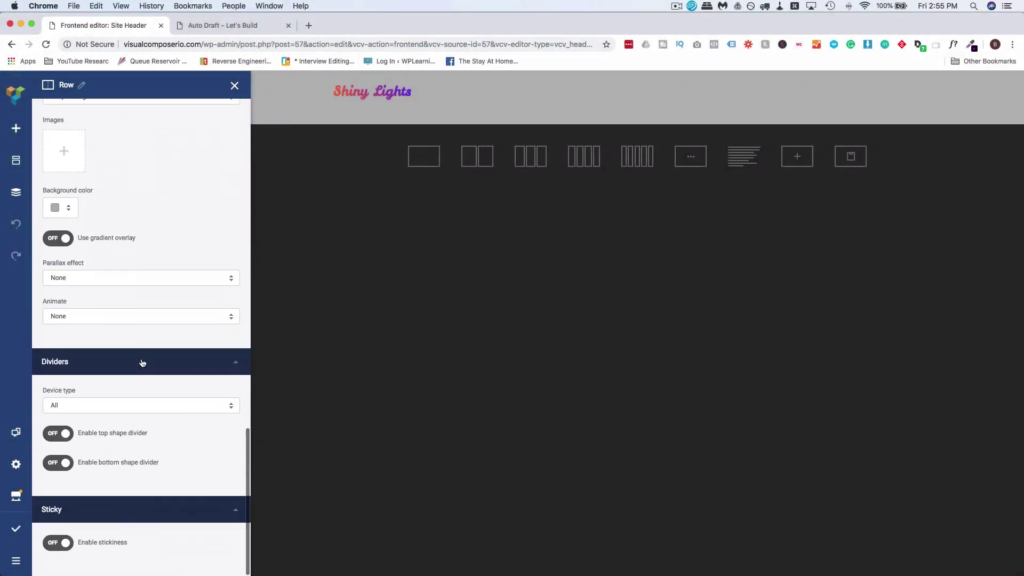
pyautogui.click(58, 544)
pyautogui.scroll(-5, 139, 487)
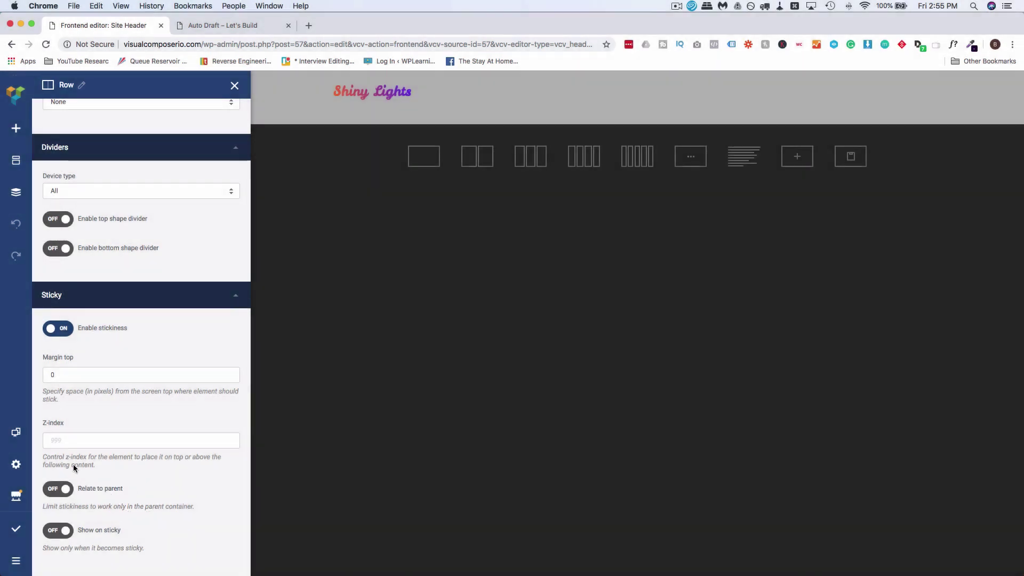
pyautogui.click(66, 439)
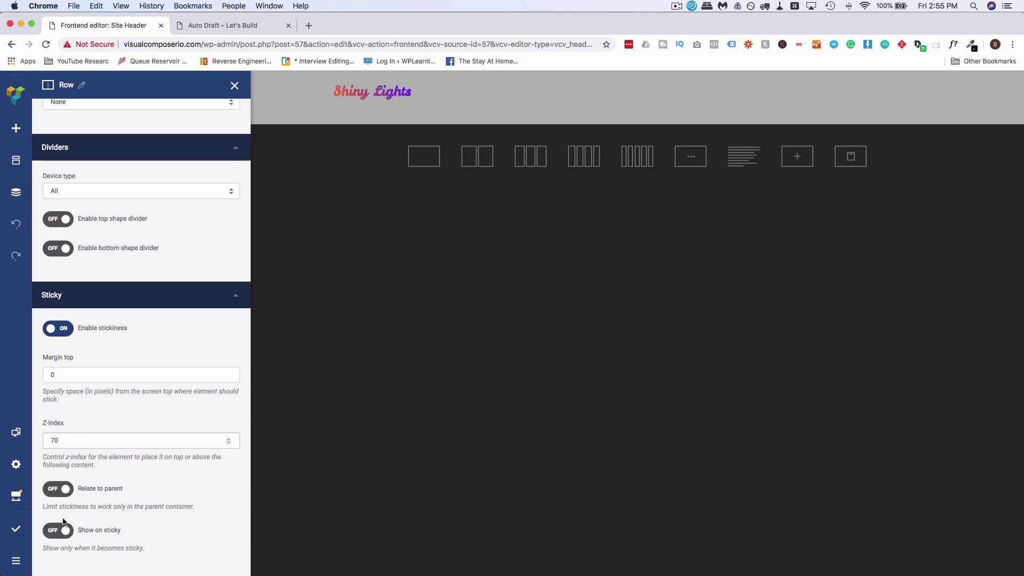
# Step: Save the header and set Site Header as the default in the WordPress dashboard's header list
pyautogui.click(16, 536)
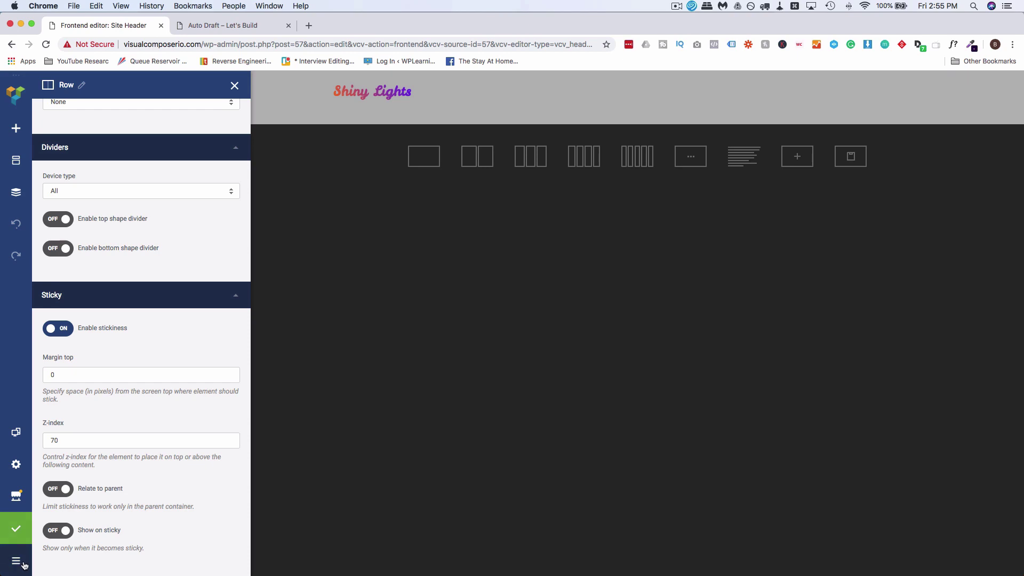
pyautogui.click(24, 565)
pyautogui.click(78, 563)
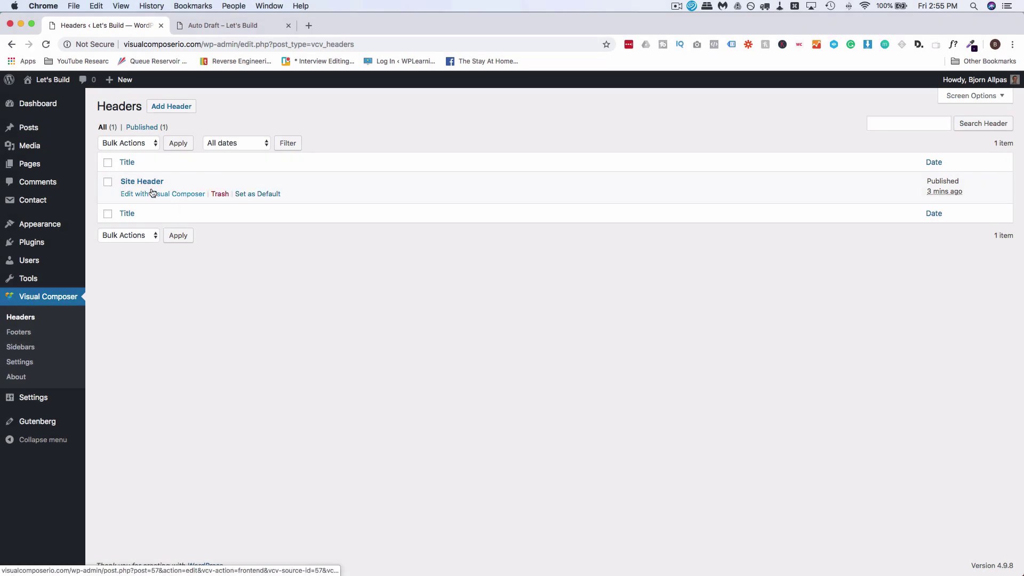
pyautogui.click(263, 196)
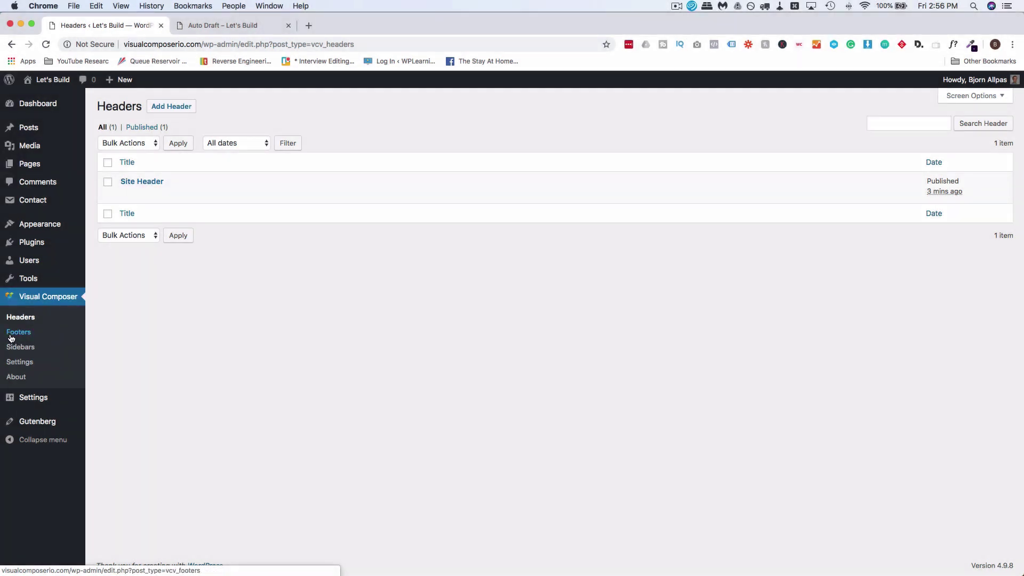
# Step: Create a new footer named Site Footer and insert the Basic Dark Footer template
pyautogui.click(30, 333)
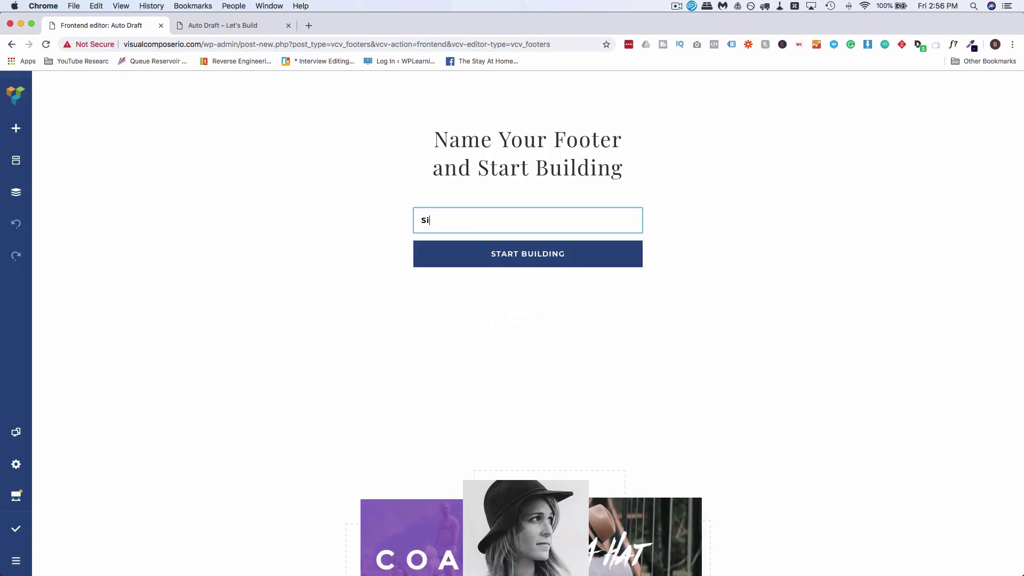
pyautogui.press('Return')
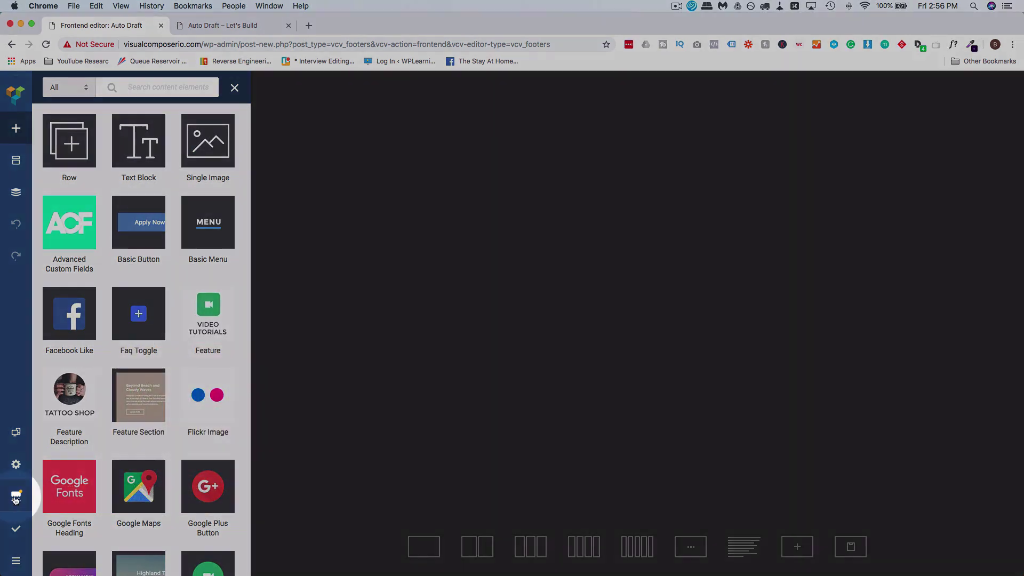
pyautogui.click(16, 496)
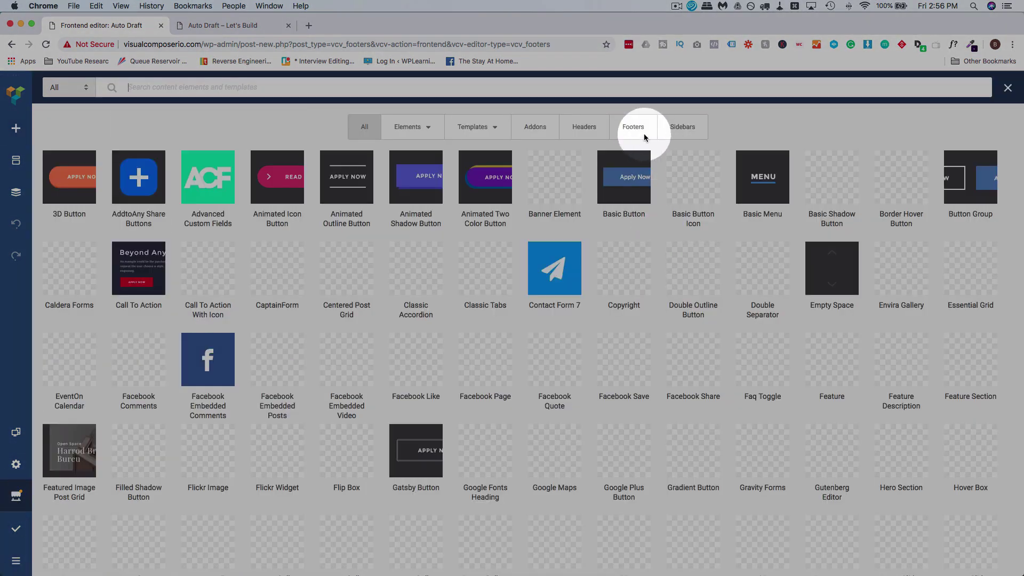
pyautogui.click(639, 135)
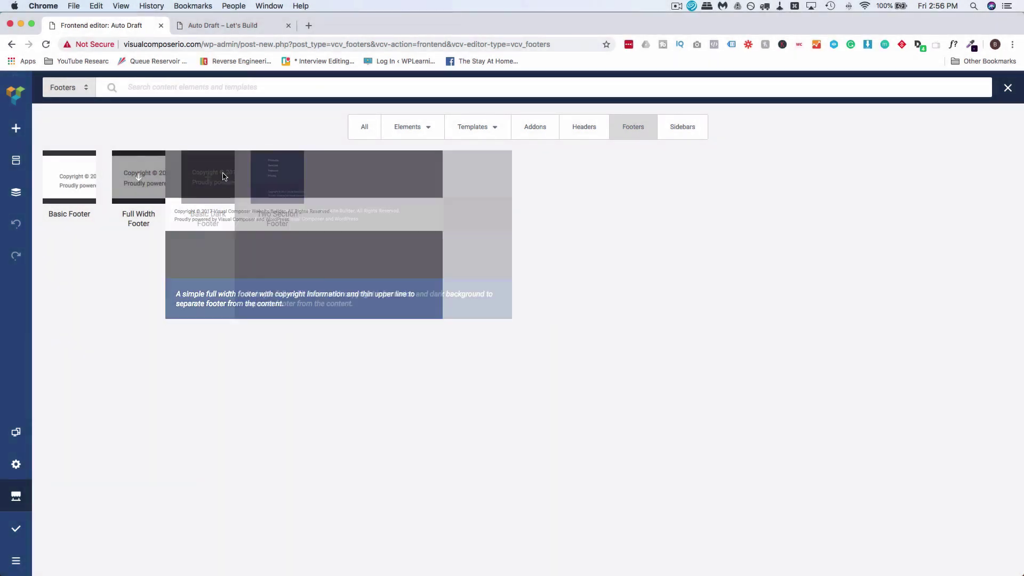
pyautogui.click(208, 176)
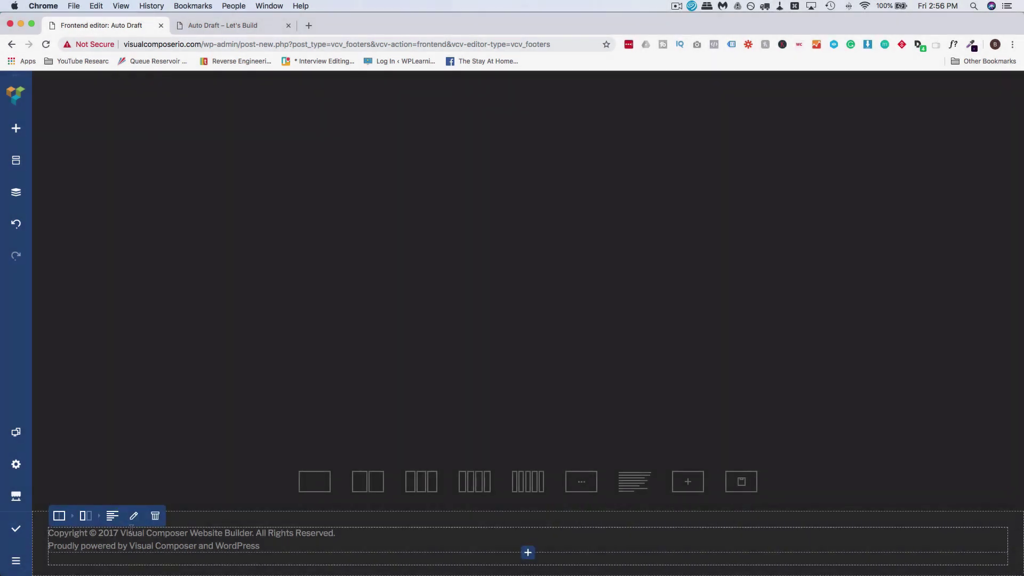
# Step: Change the footer's copyright year to 2018 and its "Proudly powered by" credit to WPLearningLab
pyautogui.click(118, 534)
pyautogui.press('BackSpace')
pyautogui.write('8')
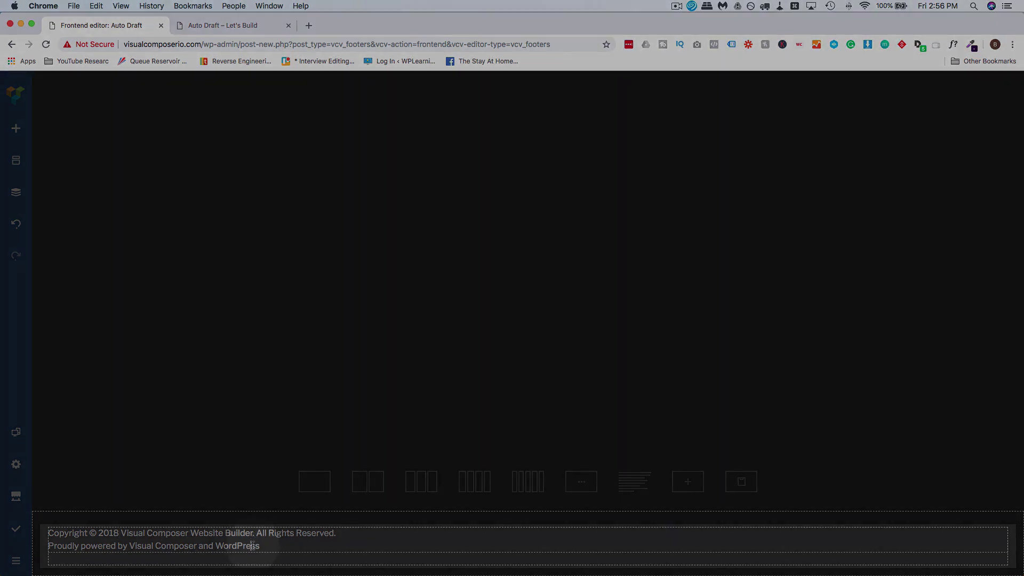
pyautogui.moveTo(252, 545); pyautogui.dragTo(130, 545)
pyautogui.write('WPLearningLab')
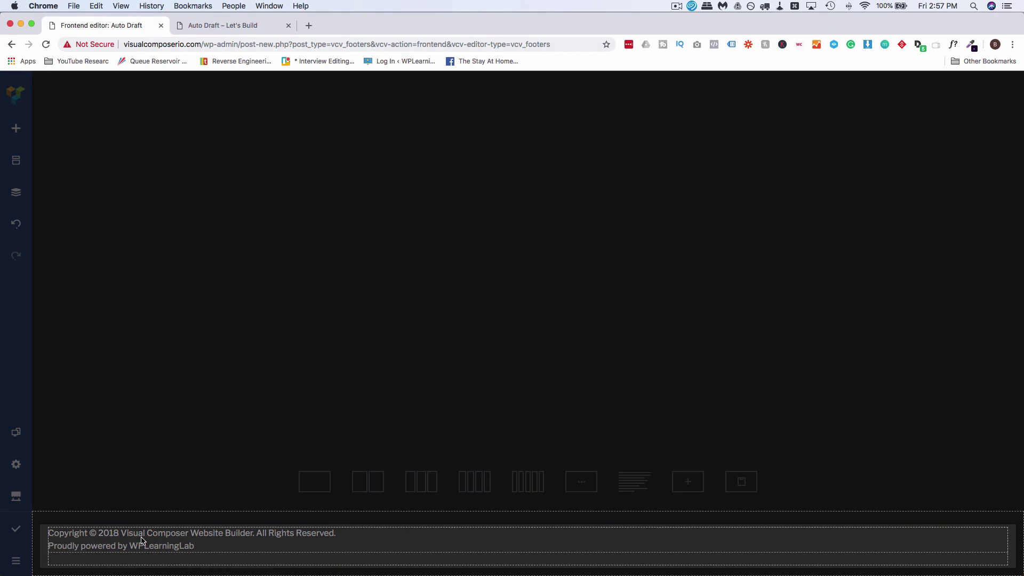
pyautogui.click(144, 489)
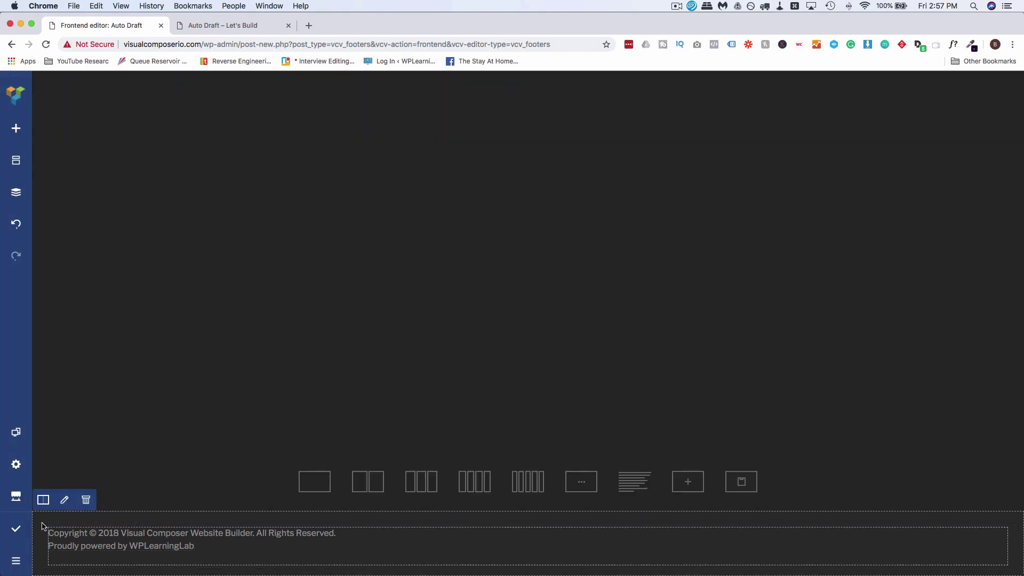
# Step: Set the footer row's top padding to 10px and its bottom padding to 0px
pyautogui.moveTo(45, 500)
pyautogui.click(64, 329)
pyautogui.scroll(-15, 160, 356)
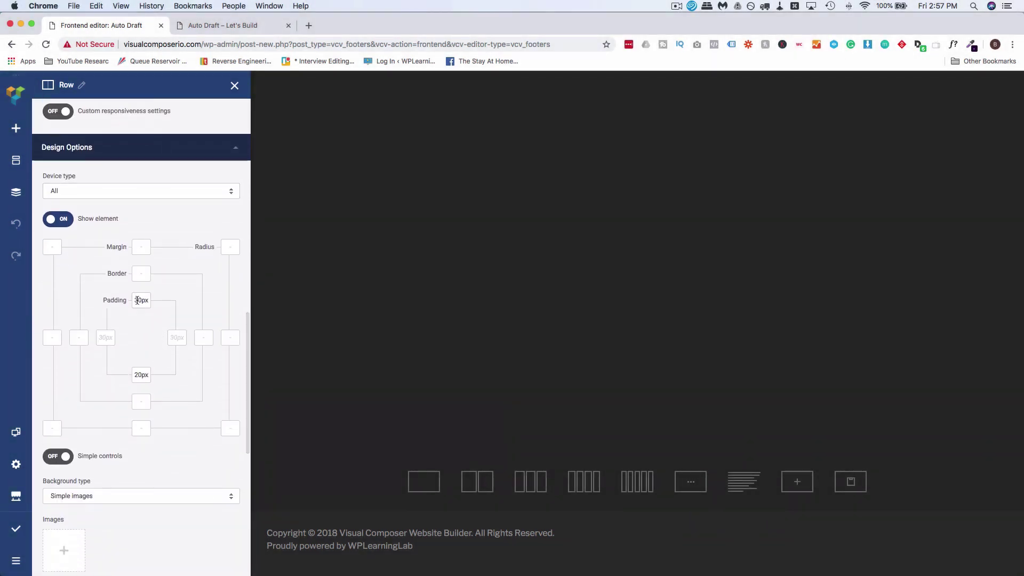
pyautogui.click(137, 300)
pyautogui.write('0')
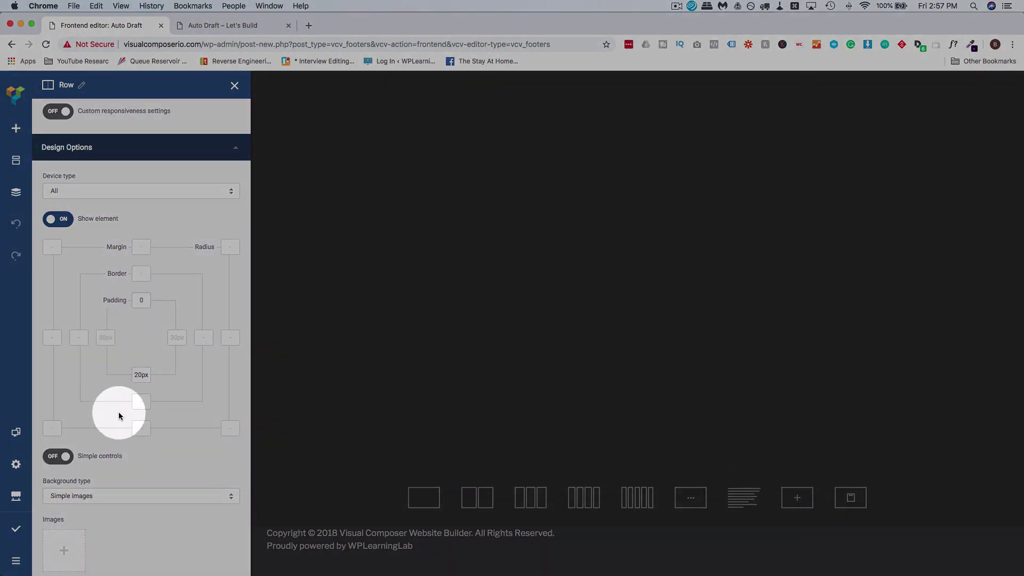
pyautogui.write('0')
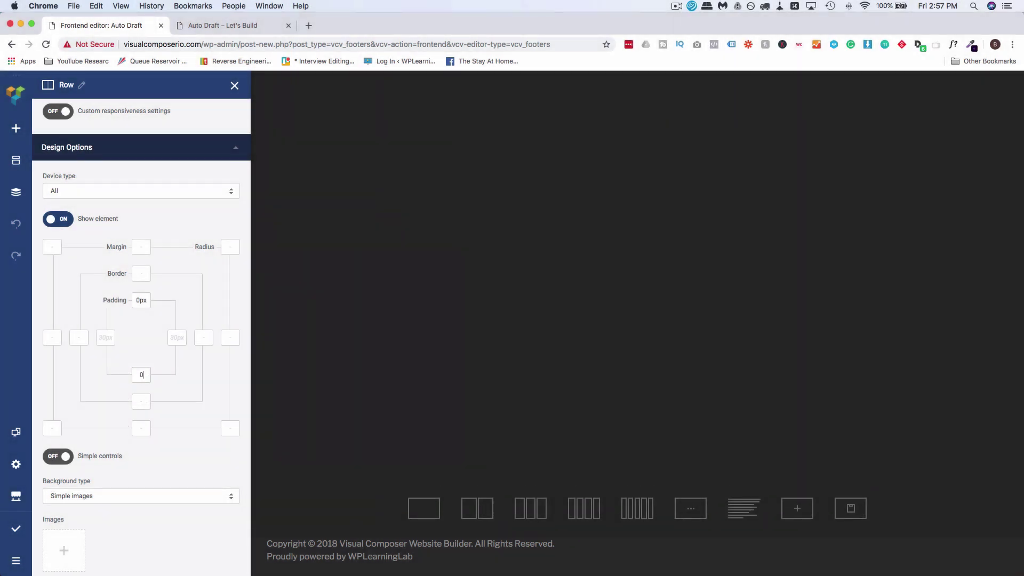
pyautogui.click(138, 301)
pyautogui.write('1')
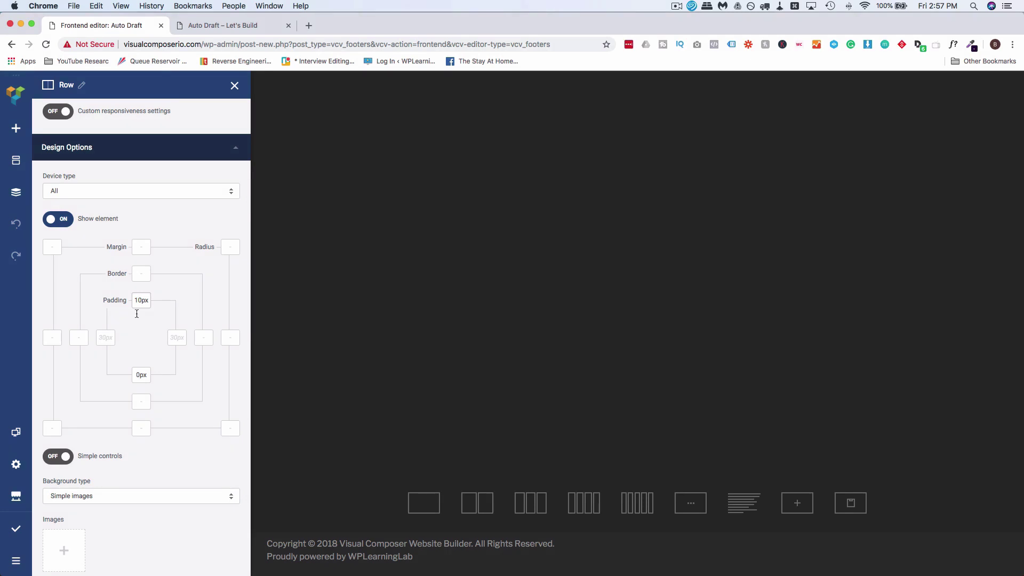
pyautogui.click(21, 528)
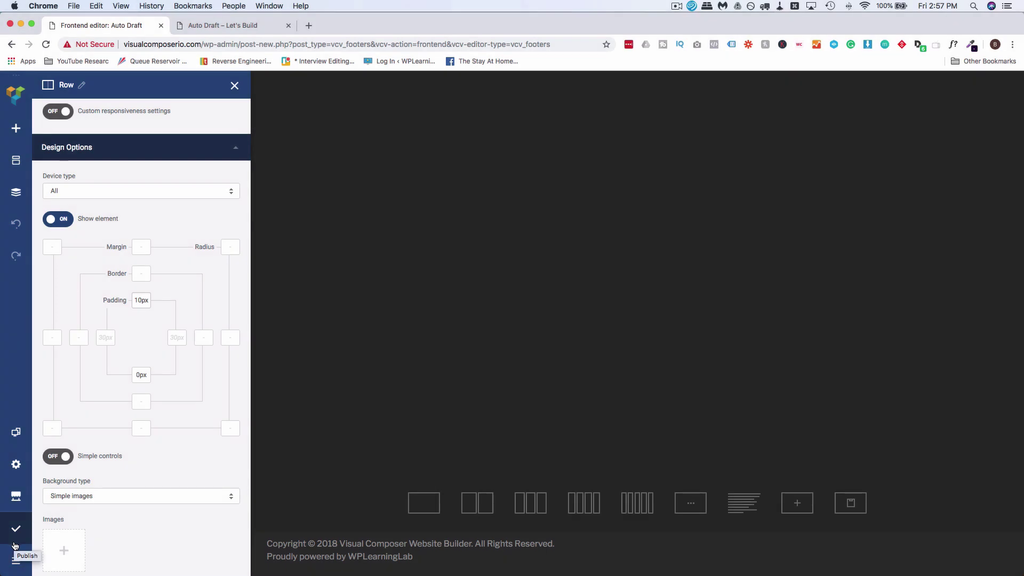
# Step: Enable stickiness on the footer row with a z-index of 80
pyautogui.scroll(-10, 152, 392)
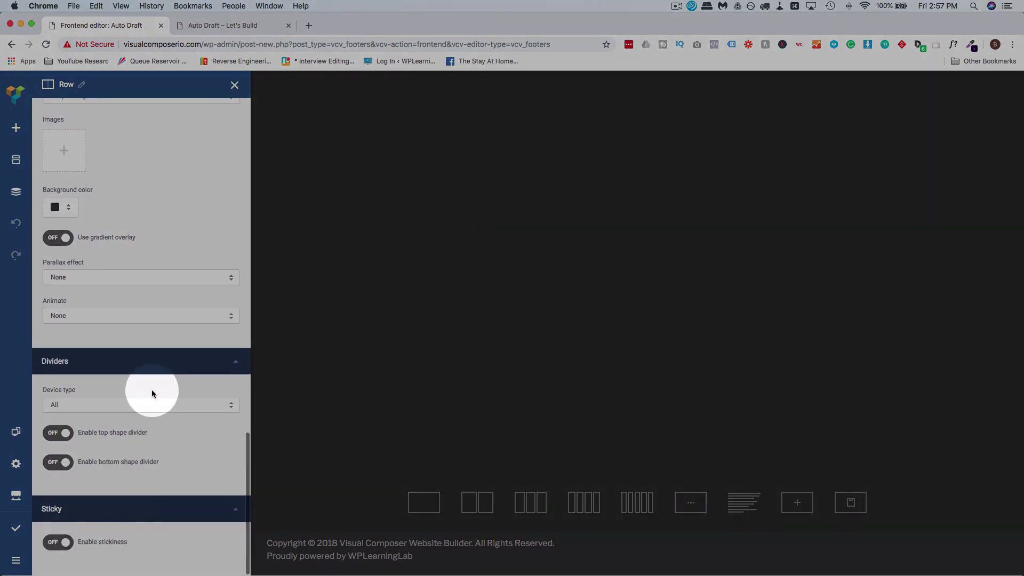
pyautogui.click(57, 541)
pyautogui.scroll(-1, 94, 533)
pyautogui.scroll(-3, 95, 532)
pyautogui.click(64, 480)
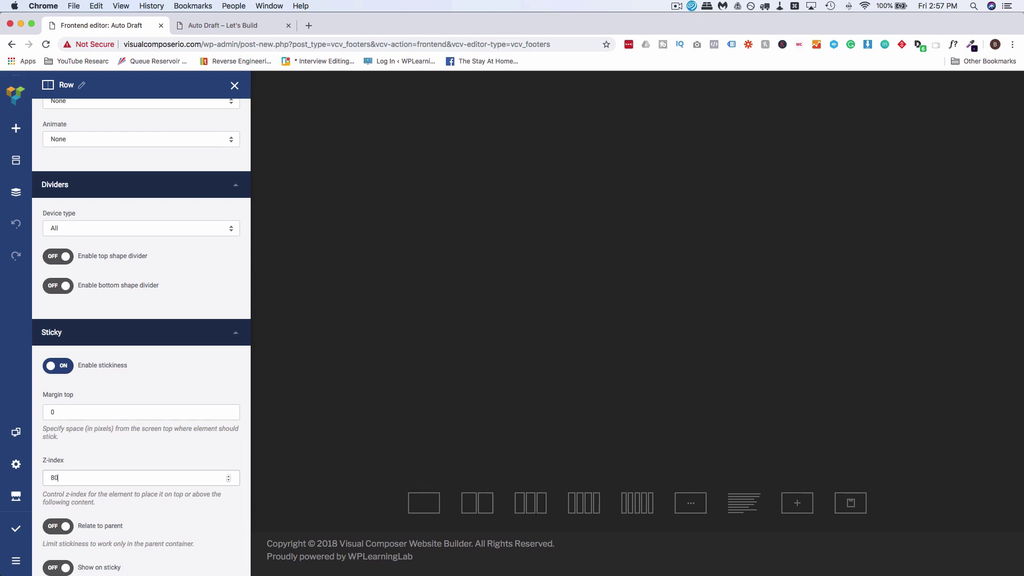
pyautogui.write('80')
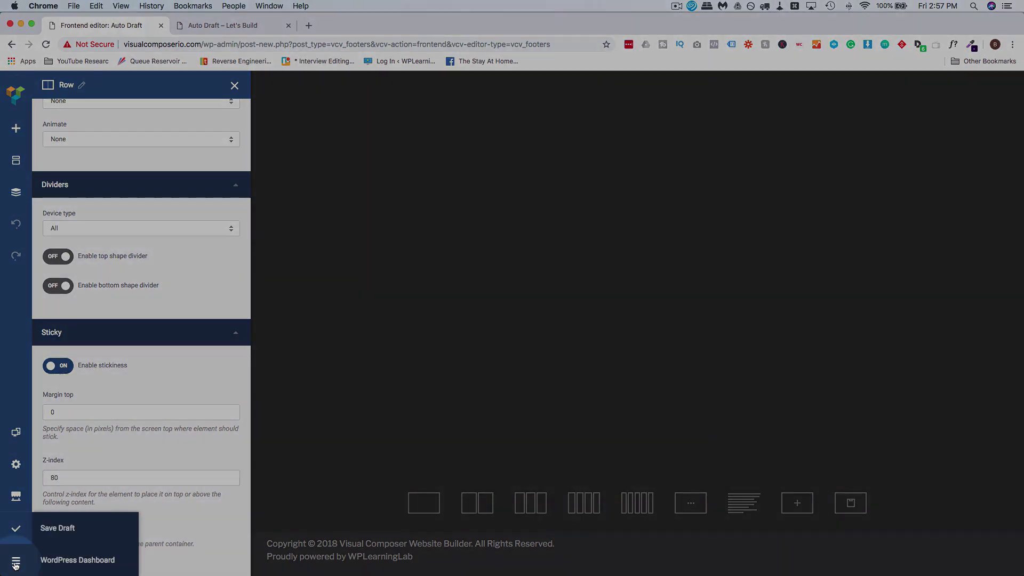
# Step: Publish the footer and return to the WordPress dashboard's footer list
pyautogui.click(15, 539)
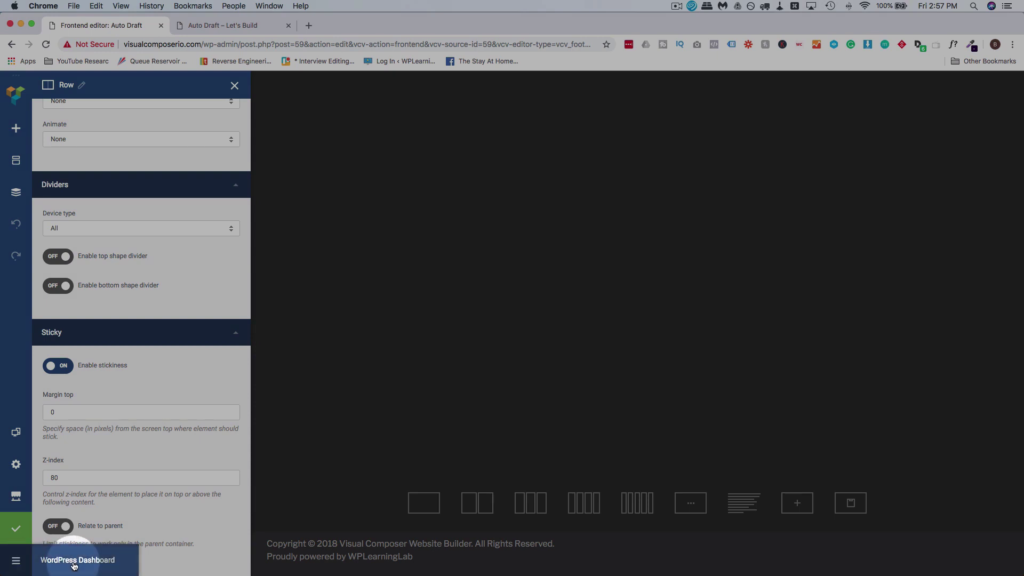
pyautogui.click(73, 564)
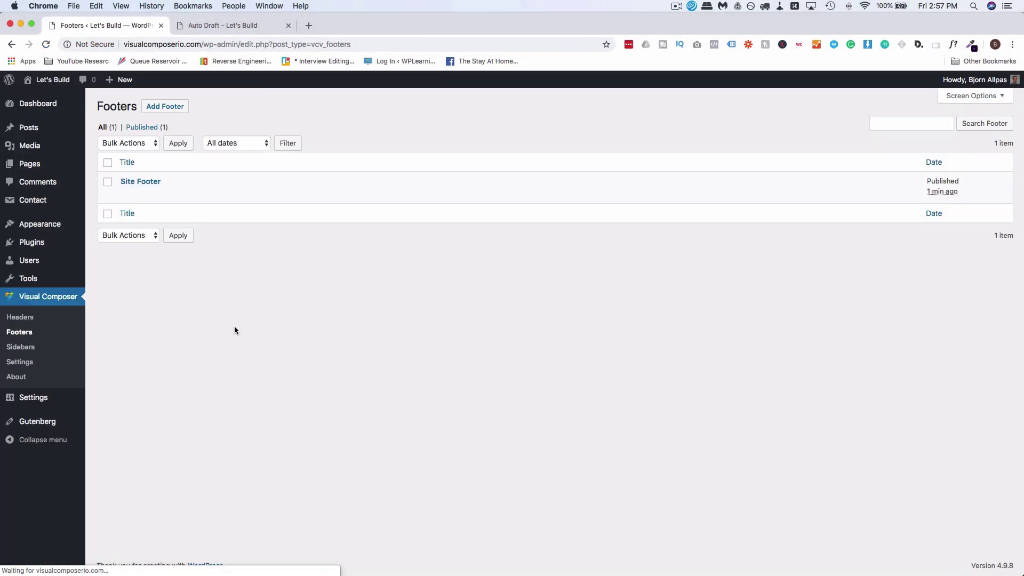
# Step: Copy the shortcode of Contact form 1 from the Contact Forms list
pyautogui.click(156, 193)
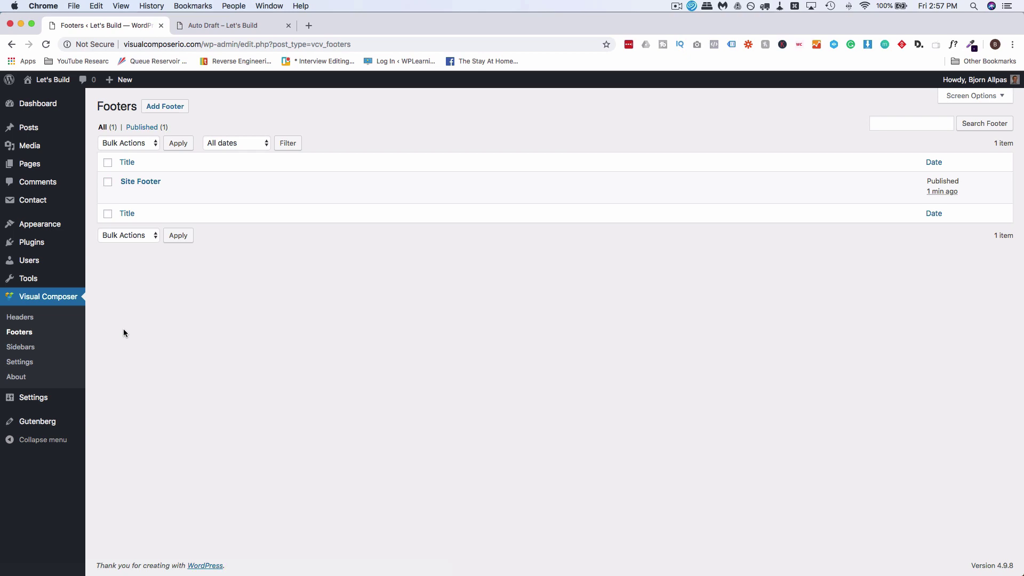
pyautogui.click(36, 204)
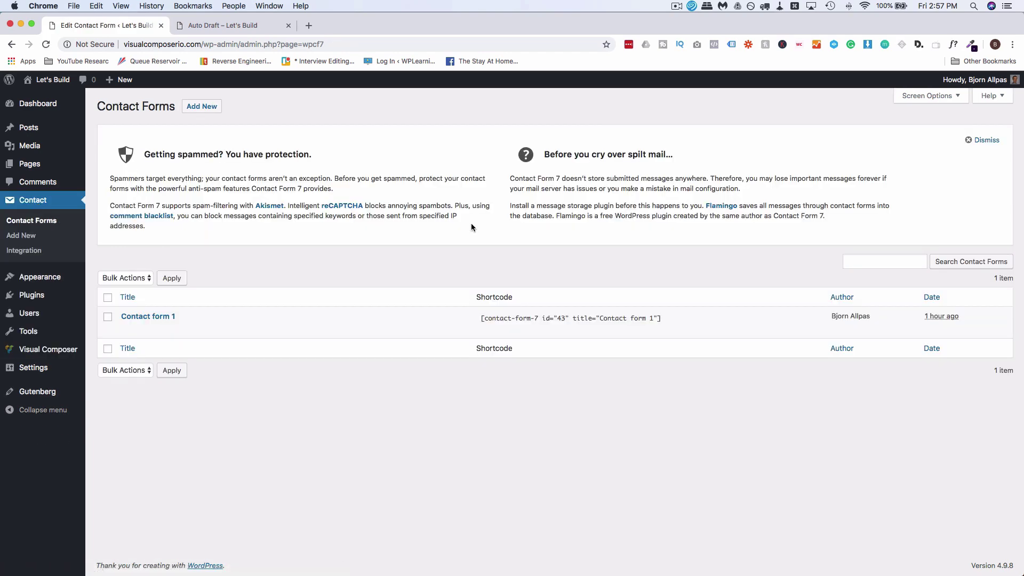
pyautogui.click(479, 320)
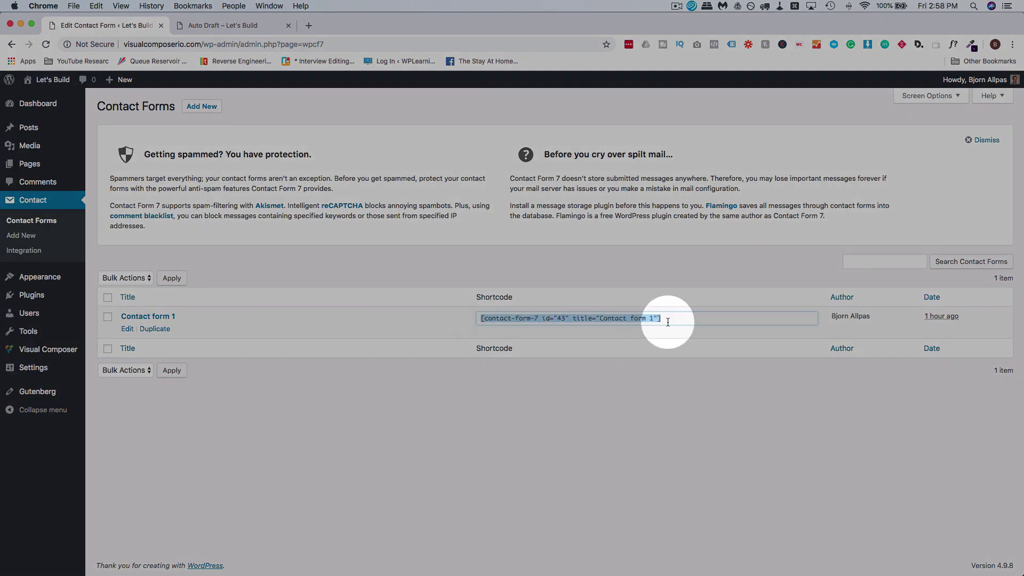
pyautogui.rightClick(617, 321)
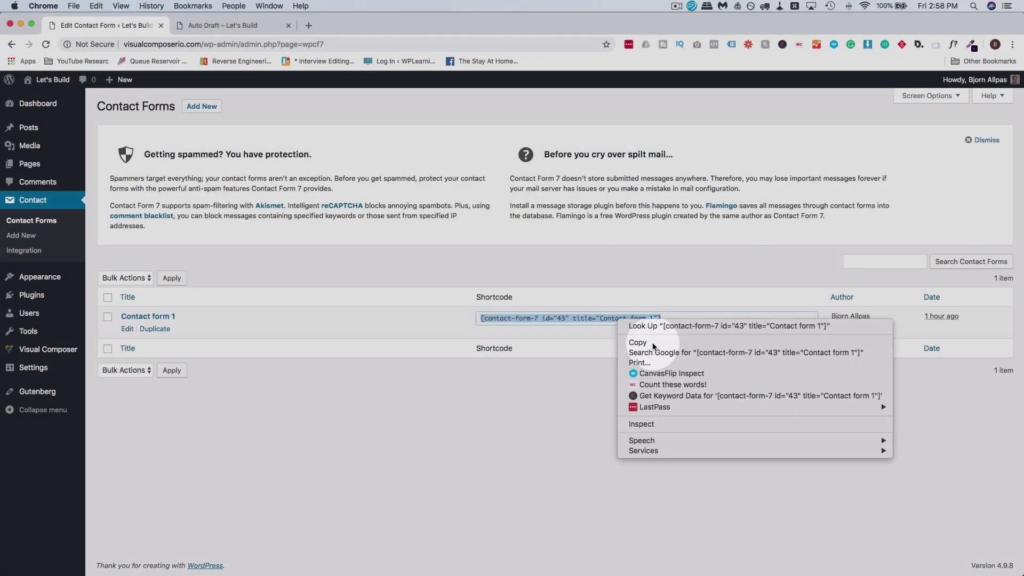
pyautogui.click(653, 346)
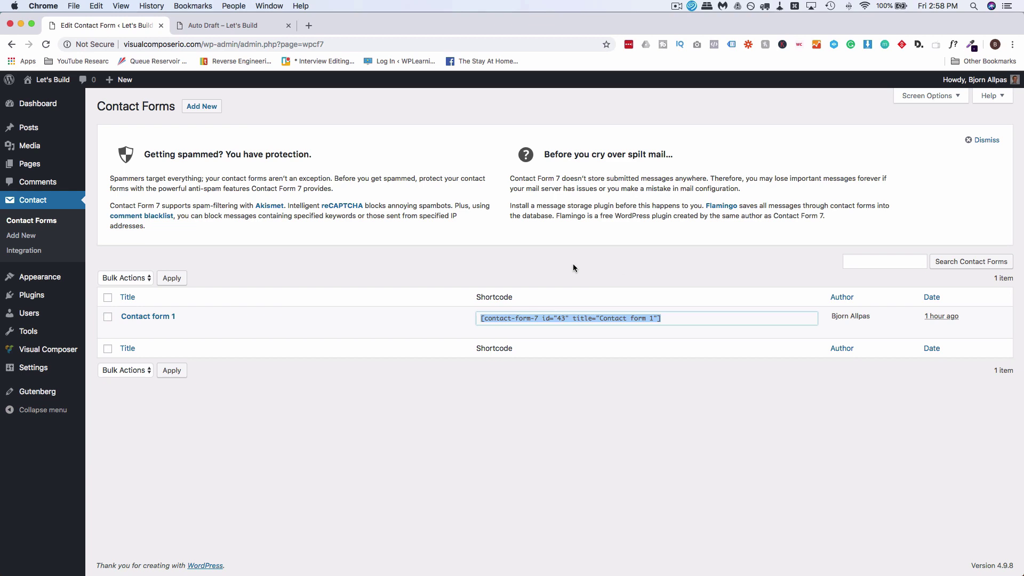
pyautogui.click(415, 281)
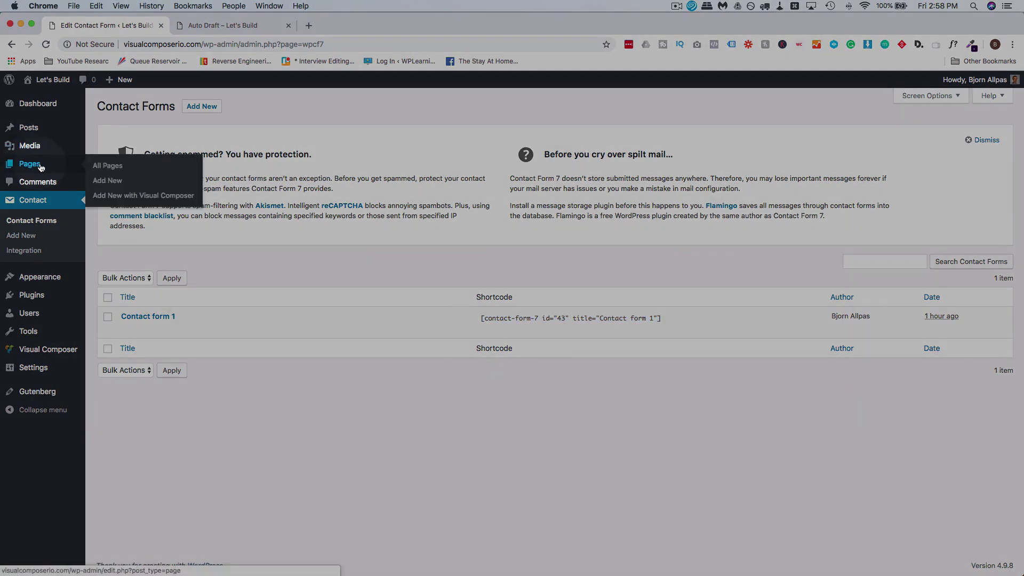
# Step: Retitle the Auto Draft page as Homepage, change its slug to home, and save the quick edit
pyautogui.click(40, 167)
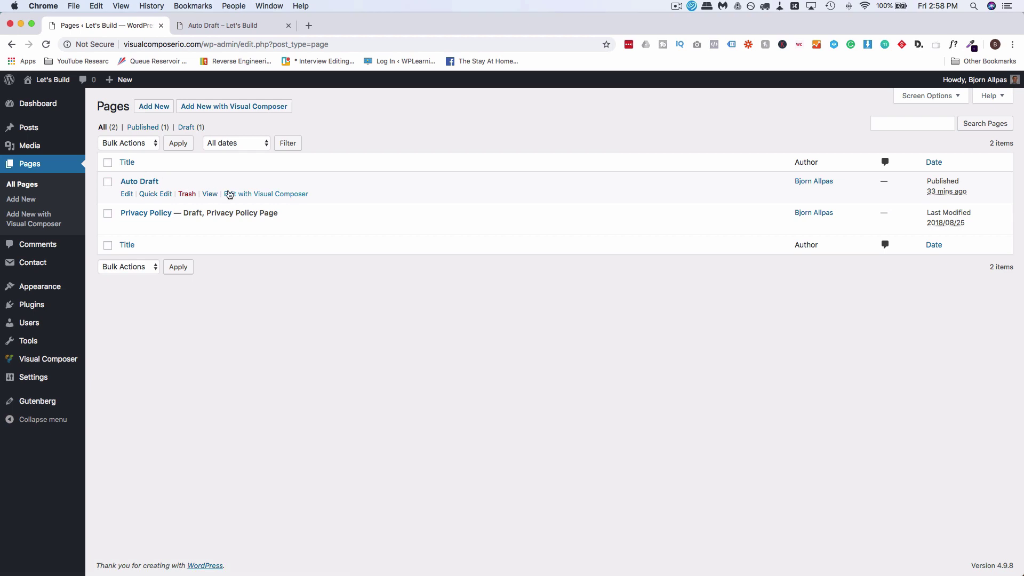
pyautogui.click(155, 194)
pyautogui.tripleClick(188, 199)
pyautogui.write('Homepage')
pyautogui.press('Tab')
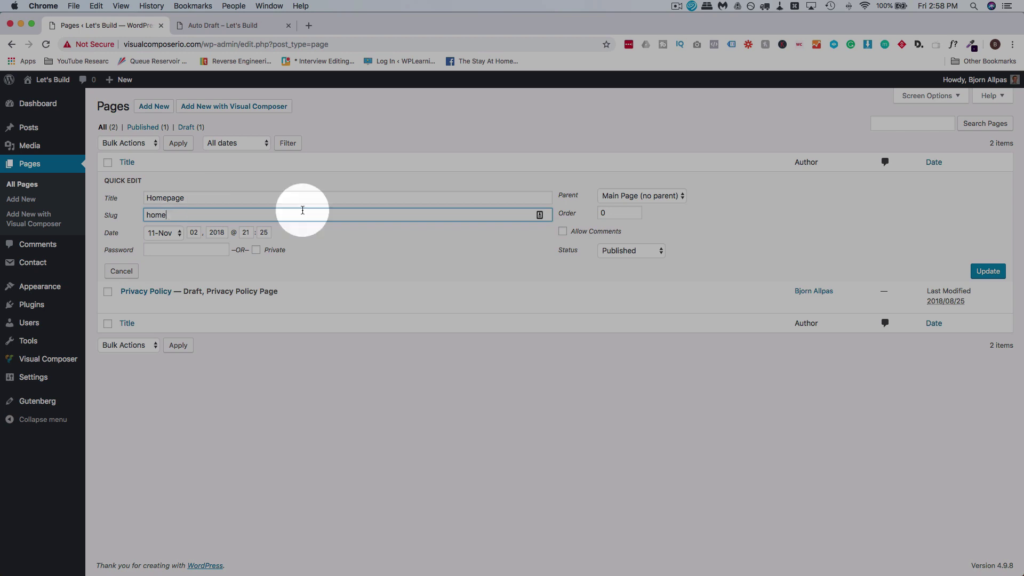
pyautogui.click(1001, 274)
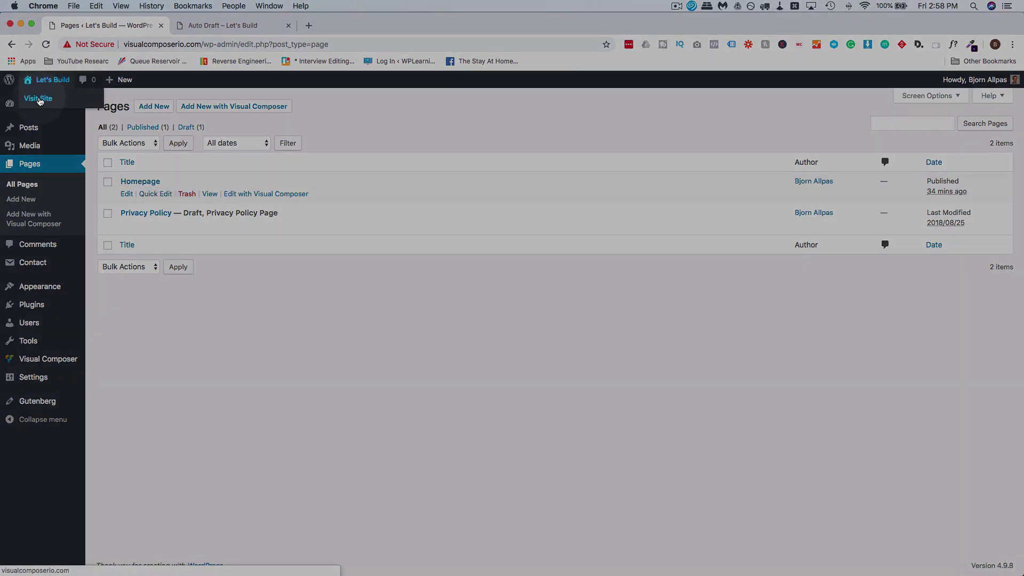
# Step: Open the live site in a separate tab, then set the static Homepage page as the site's homepage and save the reading settings
pyautogui.keyDown('super'); pyautogui.click(38, 99); pyautogui.keyUp('super')
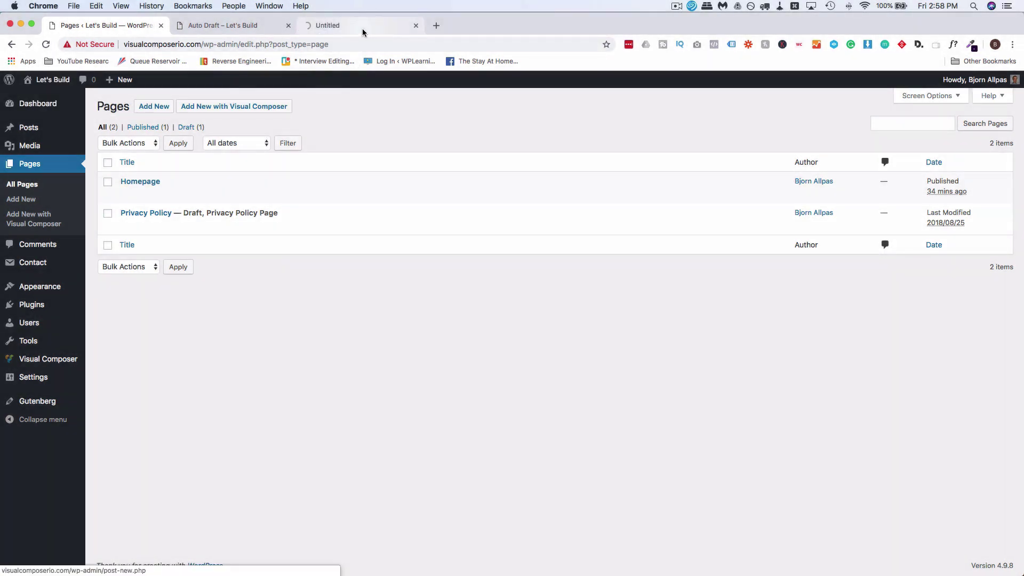
pyautogui.click(363, 28)
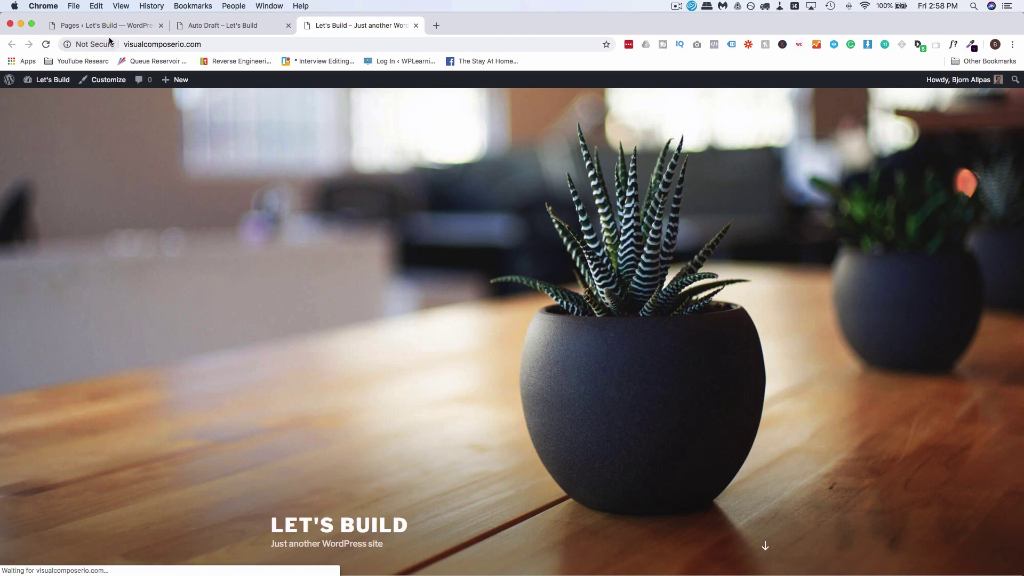
pyautogui.click(110, 28)
pyautogui.moveTo(44, 377)
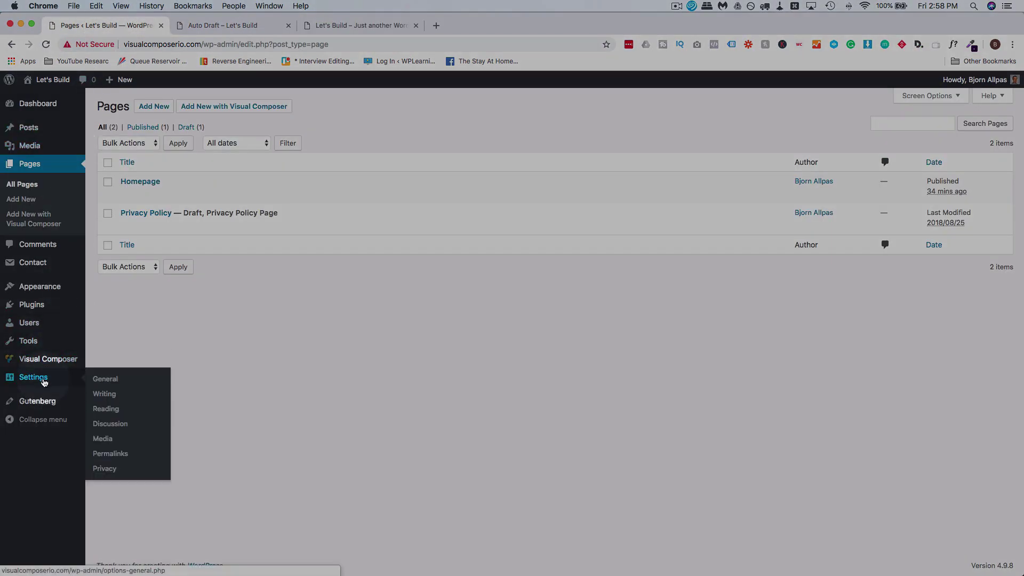
pyautogui.click(106, 409)
pyautogui.click(219, 156)
pyautogui.click(294, 181)
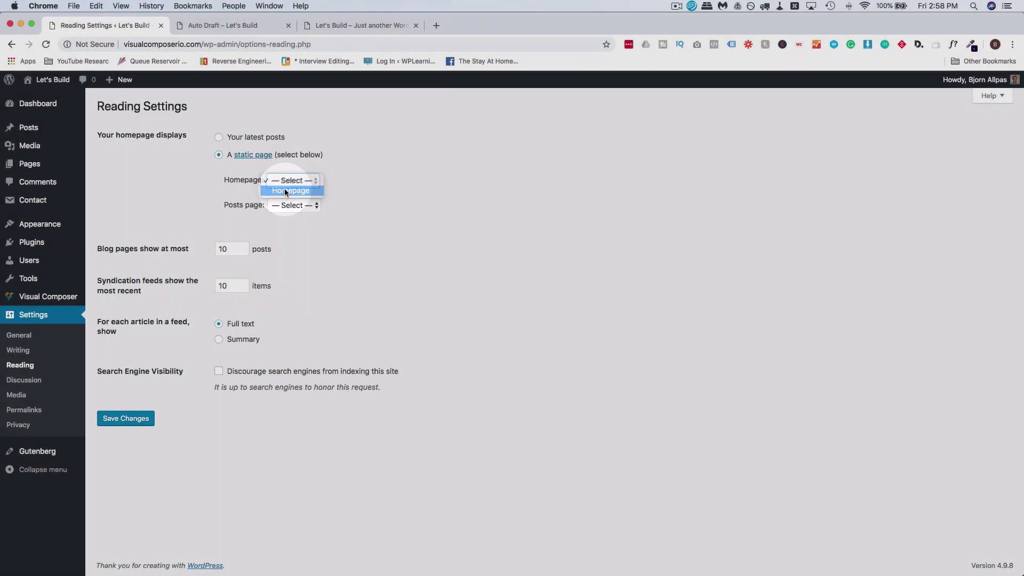
pyautogui.click(285, 191)
pyautogui.click(126, 424)
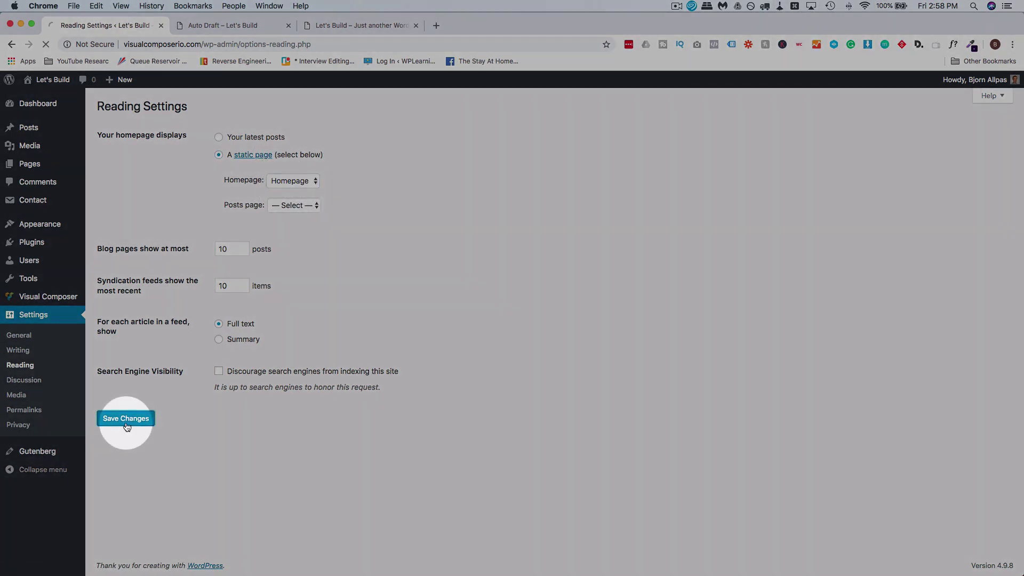
# Step: Reload the live site and review the new front page's neon image rows down to the Contact Us row
pyautogui.click(345, 26)
pyautogui.click(45, 44)
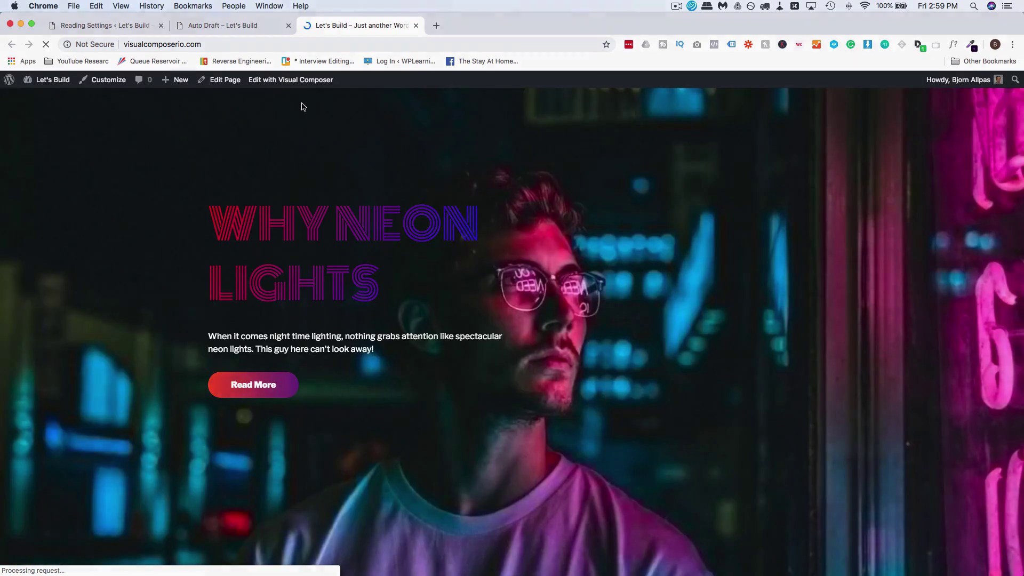
pyautogui.scroll(-5, 207, 197)
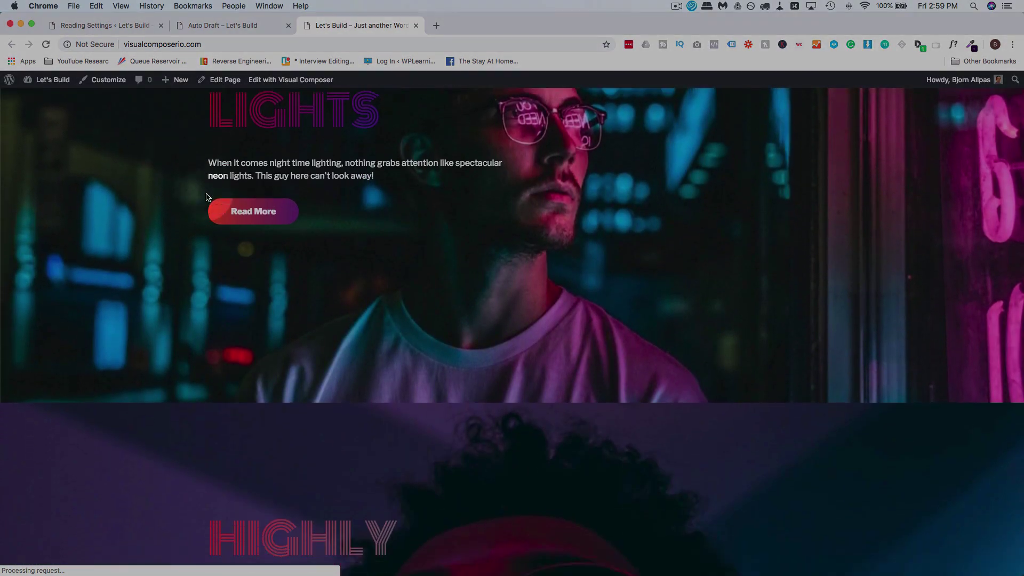
pyautogui.scroll(-8, 207, 198)
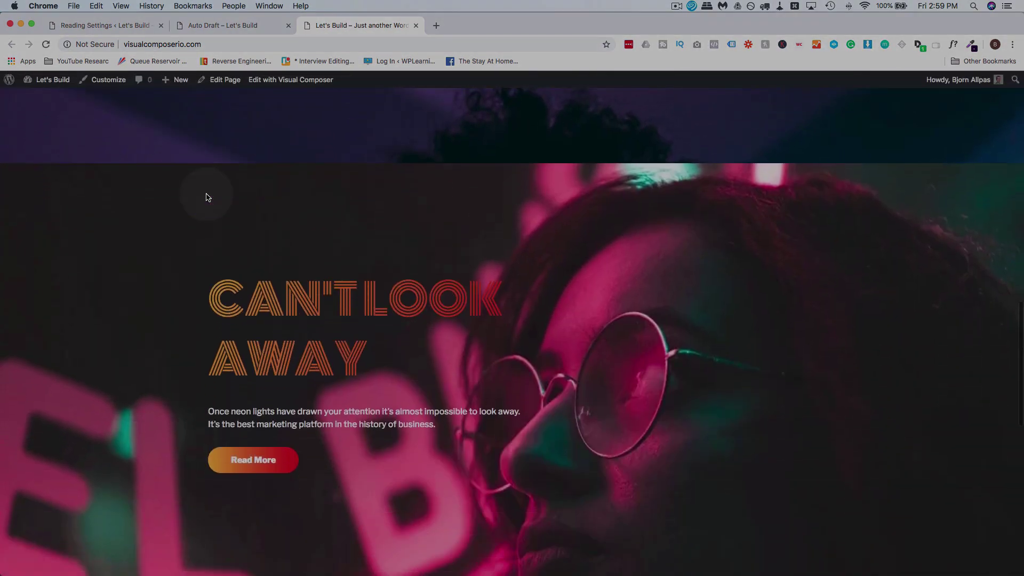
pyautogui.scroll(-5, 207, 197)
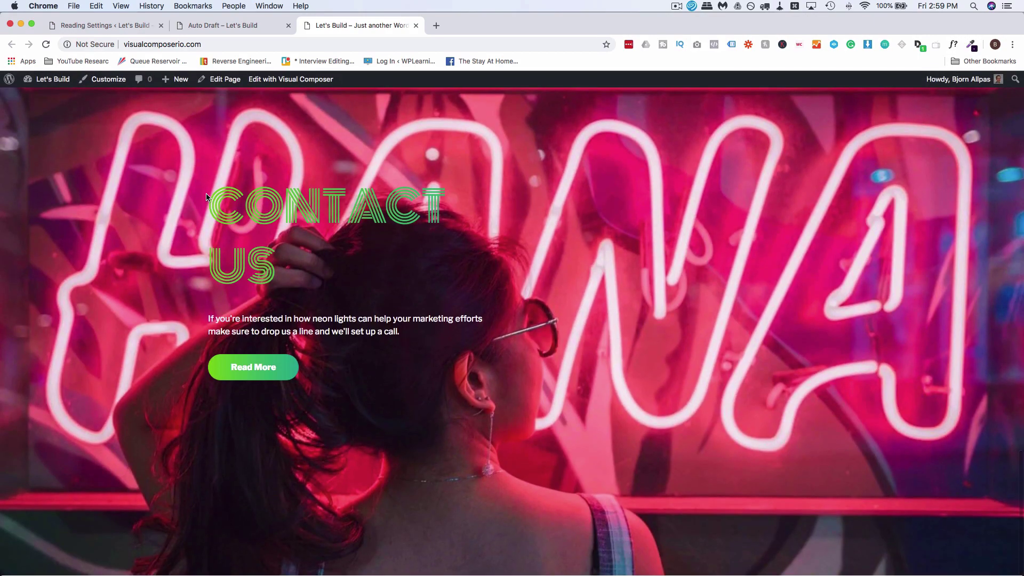
# Step: Close the old Auto Draft preview and open the Homepage page for editing in Visual Composer
pyautogui.click(288, 25)
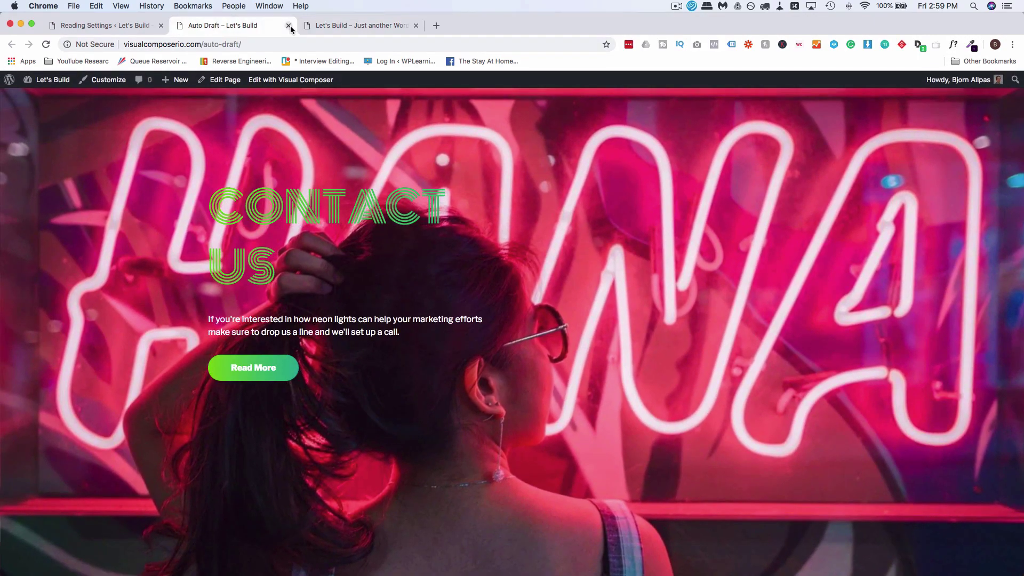
pyautogui.click(123, 28)
pyautogui.moveTo(29, 165)
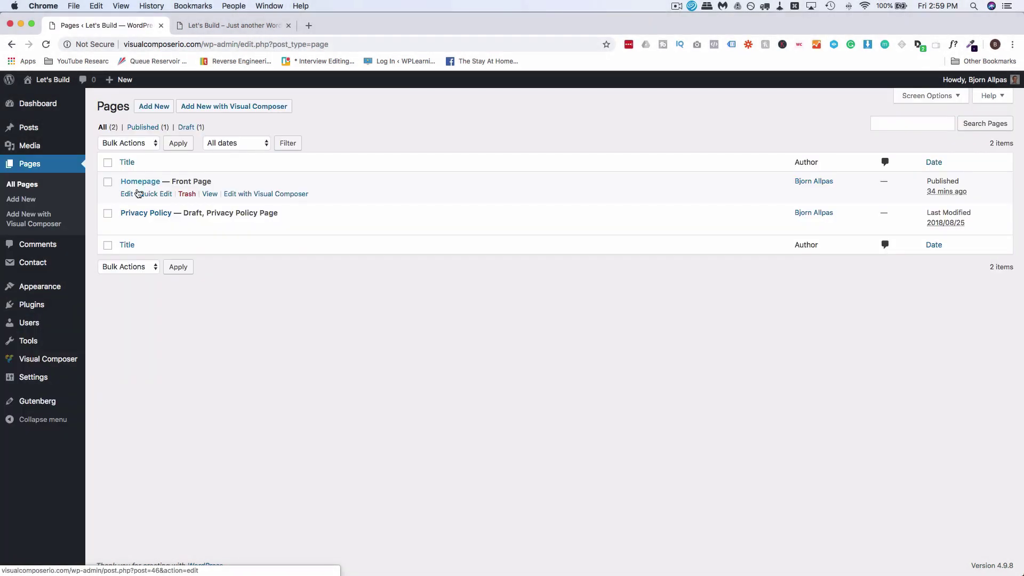
pyautogui.click(285, 195)
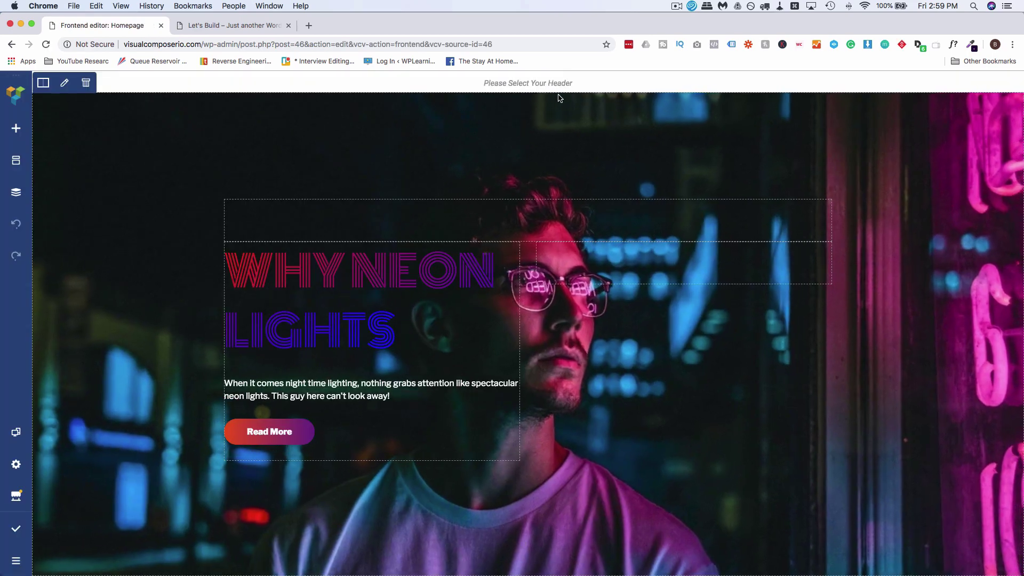
# Step: Assign the Site Header template to the Homepage and check how it behaves over the page's rows
pyautogui.moveTo(548, 84)
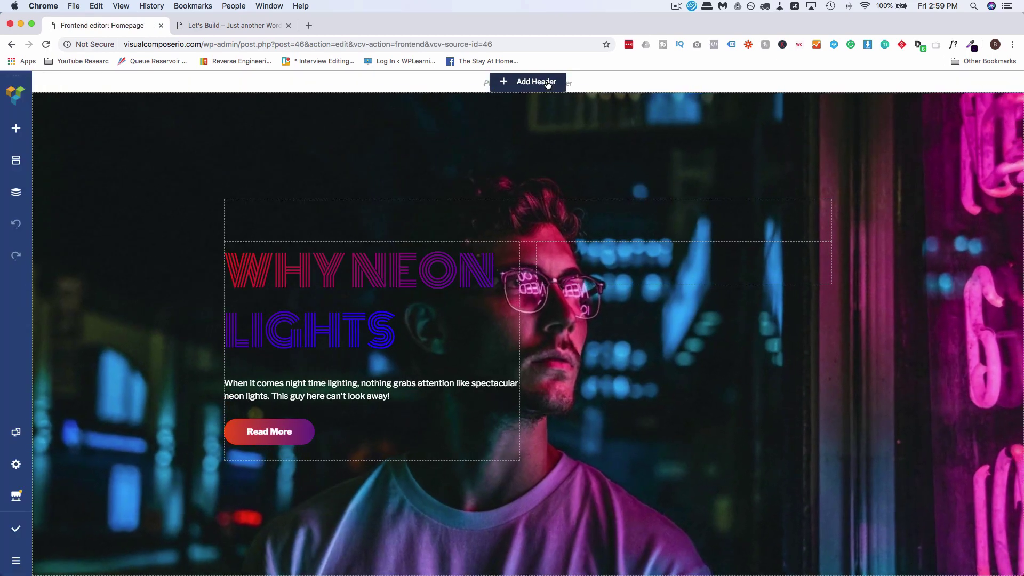
pyautogui.click(536, 84)
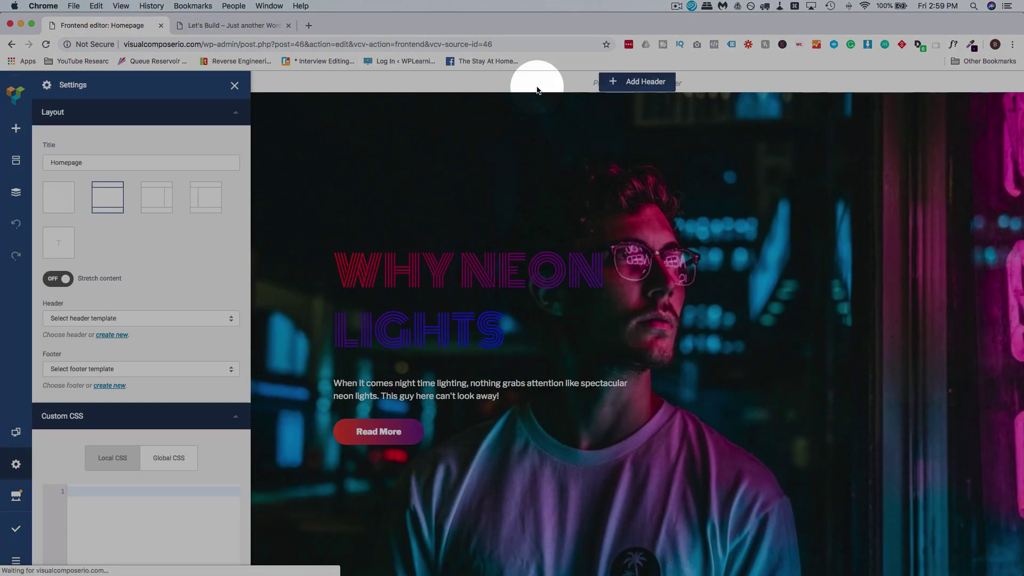
pyautogui.scroll(-1, 137, 258)
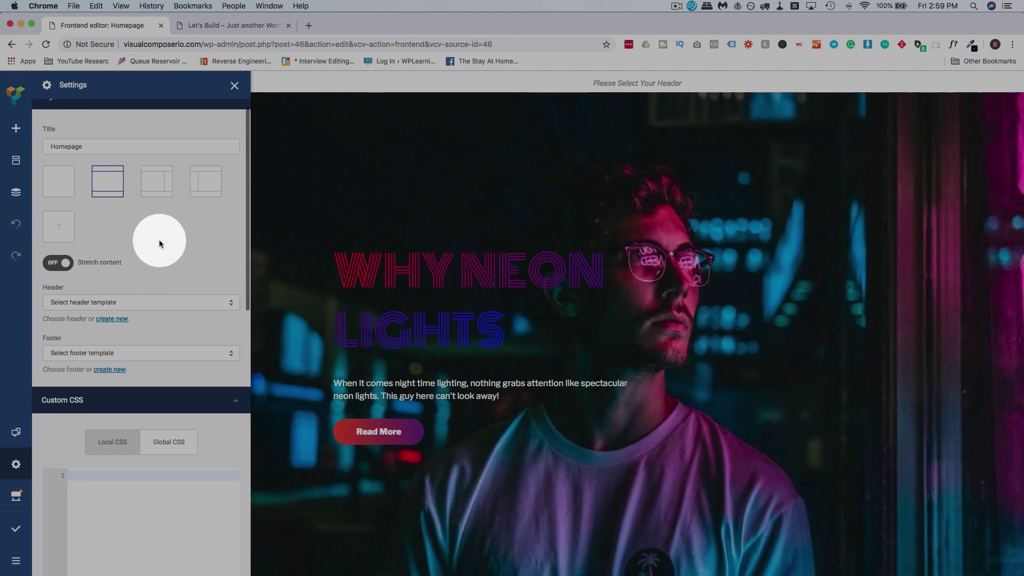
pyautogui.click(161, 303)
pyautogui.click(150, 283)
pyautogui.scroll(-3, 150, 283)
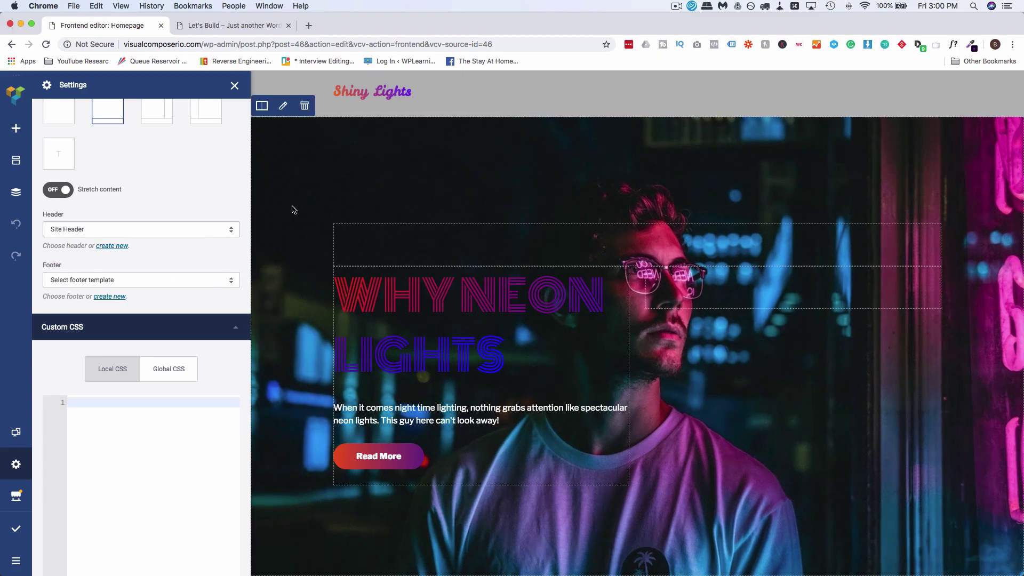
pyautogui.scroll(-10, 352, 255)
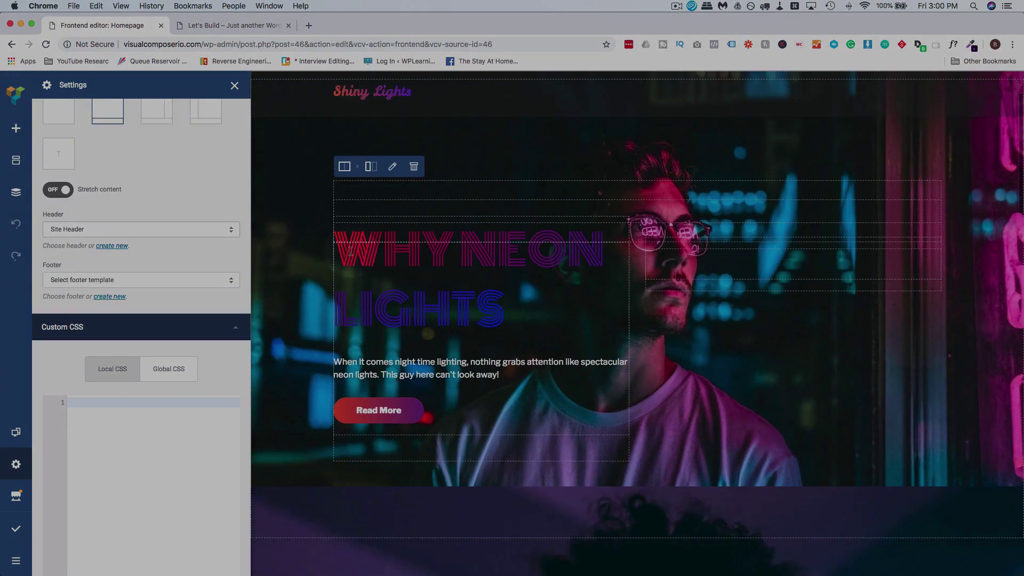
pyautogui.scroll(-5, 350, 251)
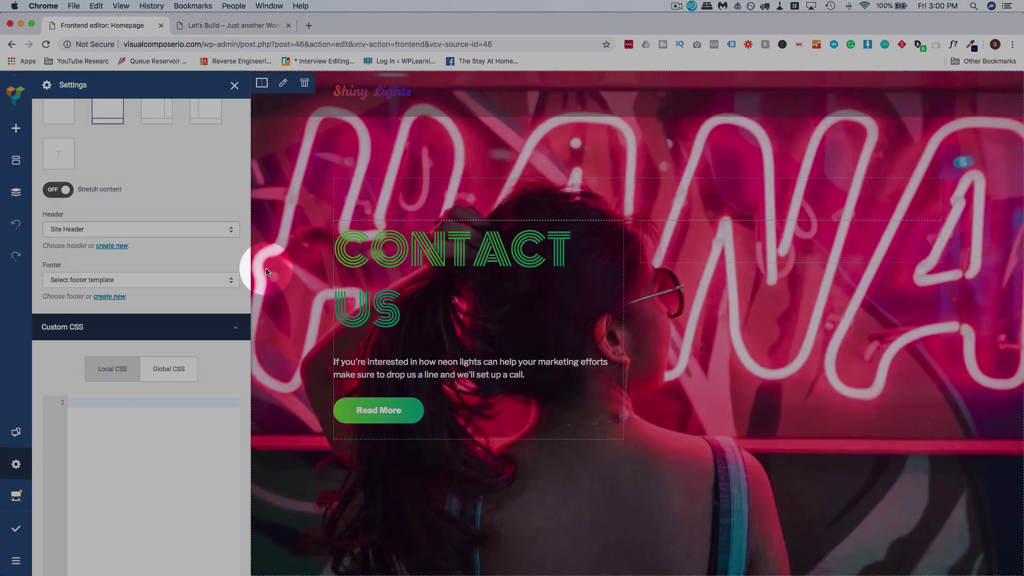
pyautogui.scroll(1, 266, 265)
pyautogui.scroll(4, 267, 237)
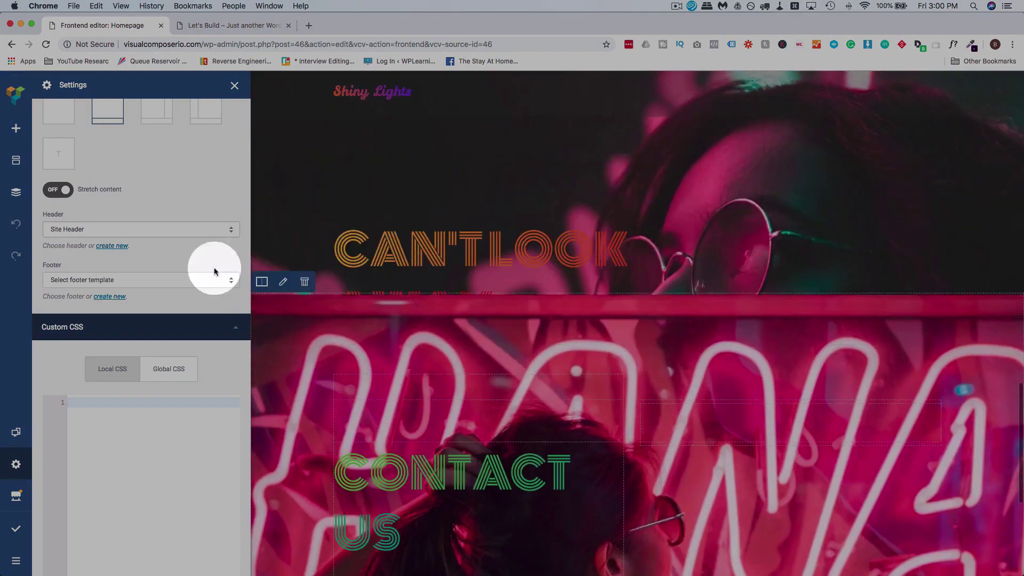
# Step: Assign the Site Footer template to the Homepage and check it at the end of the page
pyautogui.click(201, 279)
pyautogui.click(67, 298)
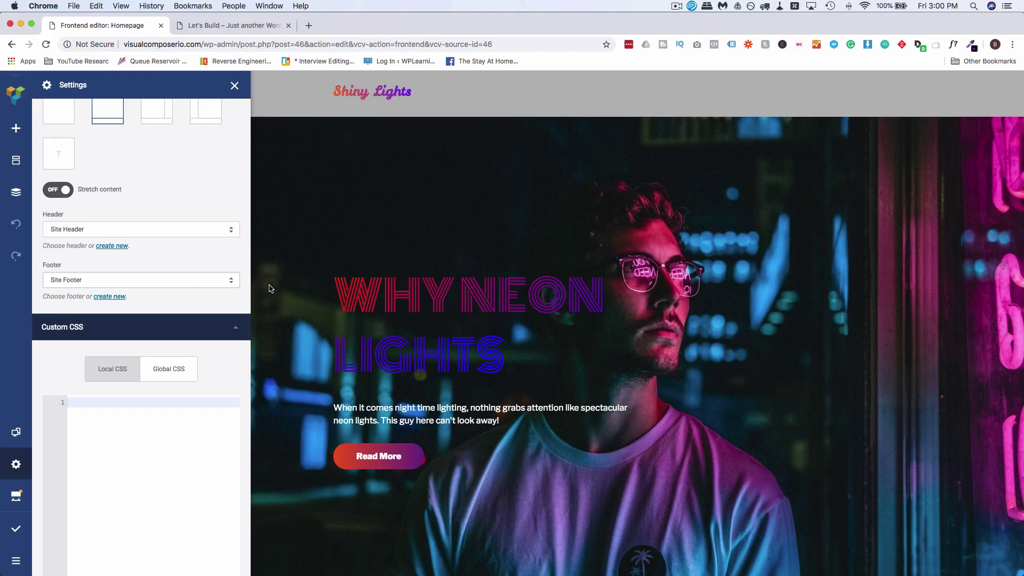
pyautogui.scroll(-7, 269, 289)
pyautogui.scroll(-5, 277, 290)
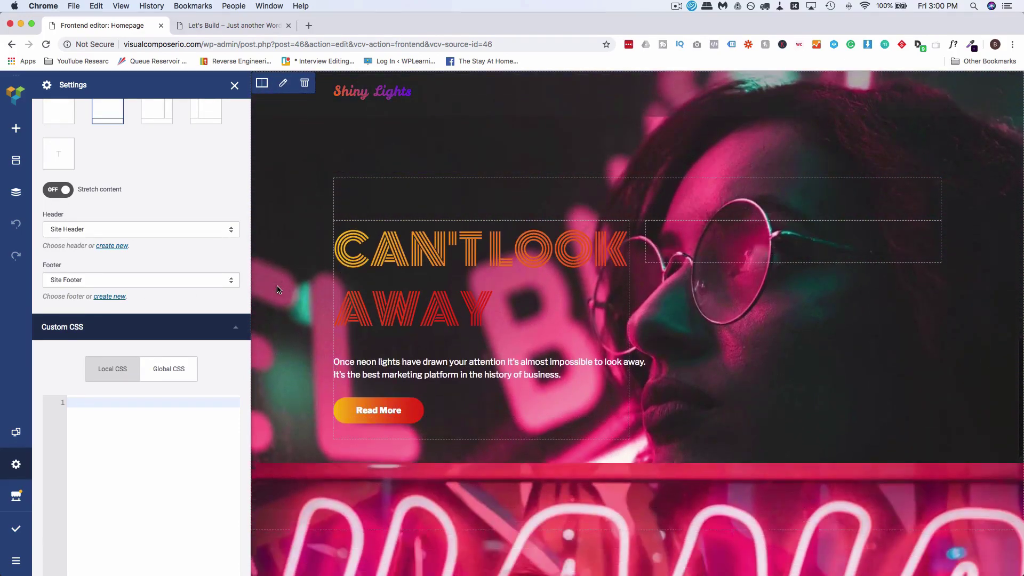
pyautogui.scroll(-5, 277, 289)
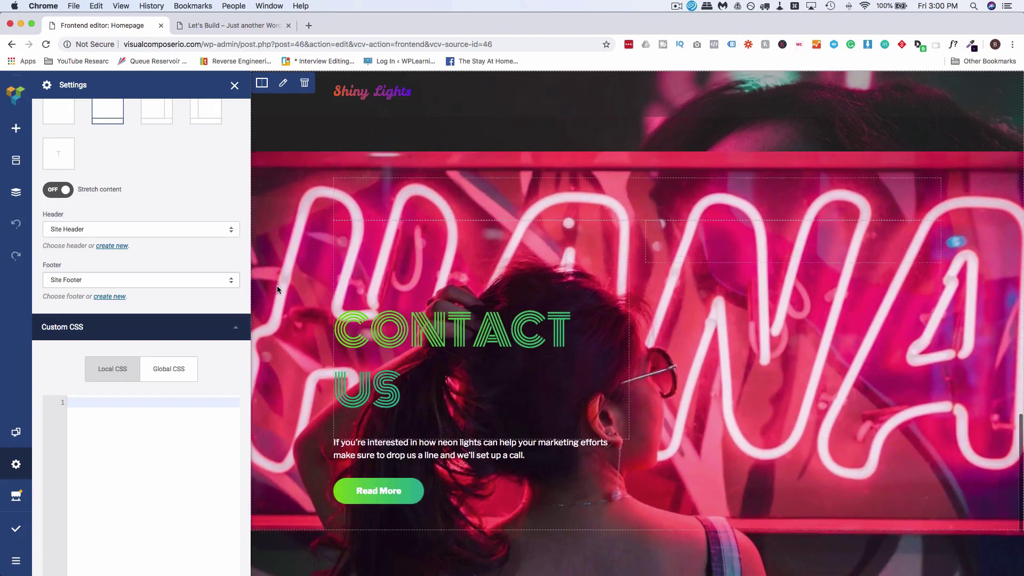
pyautogui.scroll(-2, 277, 289)
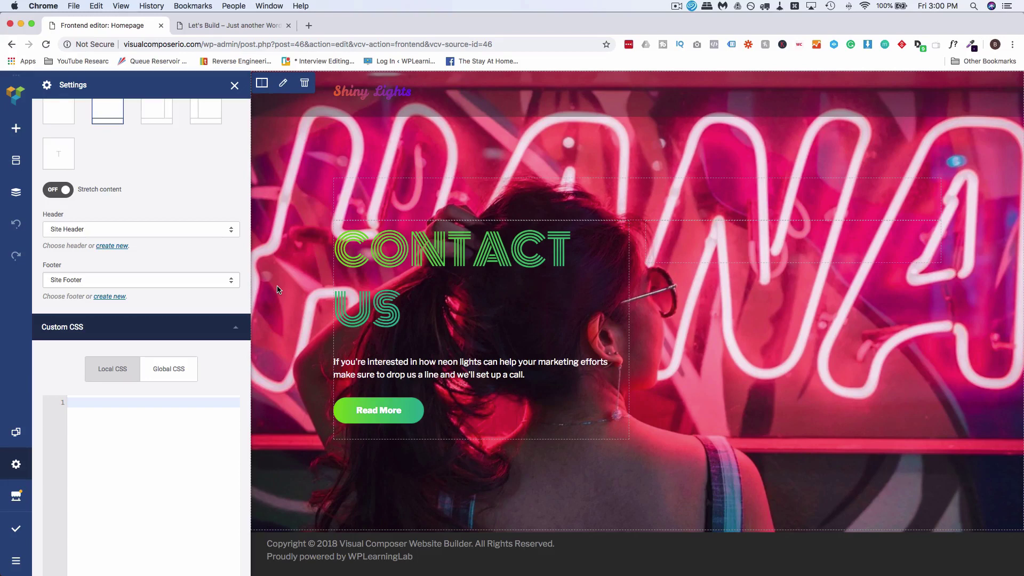
# Step: Examine the page's global and local custom CSS settings
pyautogui.scroll(-5, 230, 212)
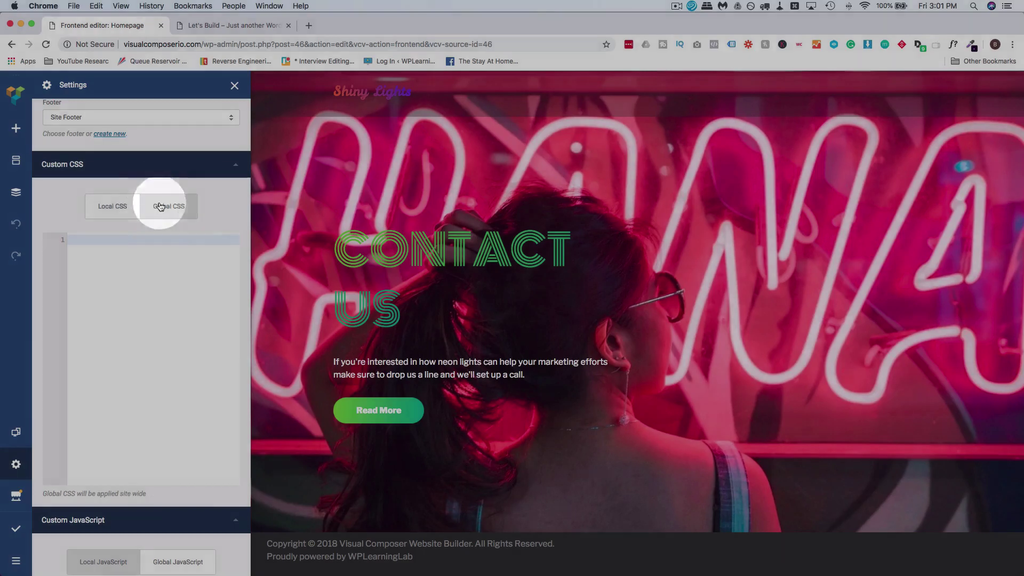
pyautogui.click(180, 204)
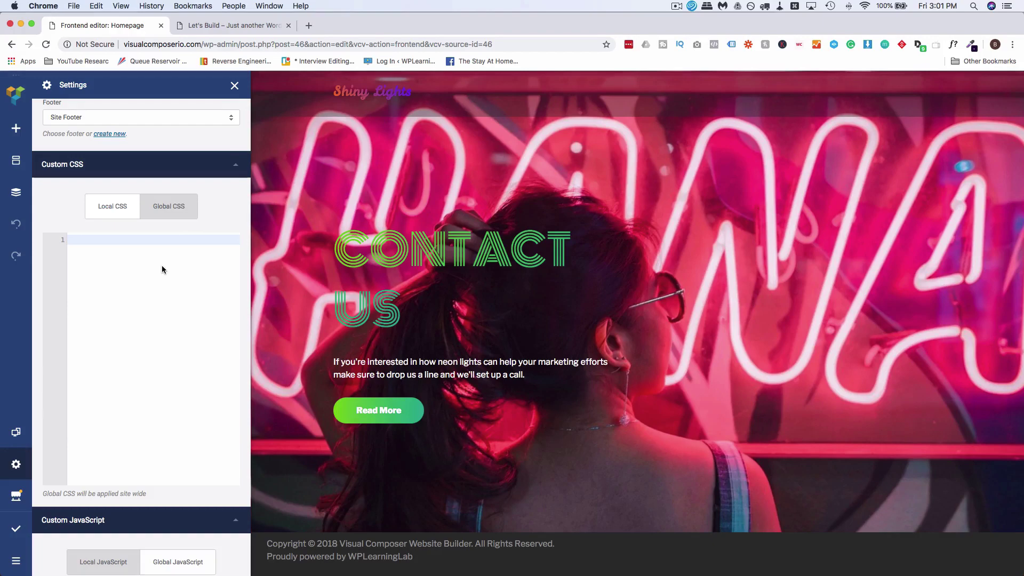
pyautogui.click(130, 208)
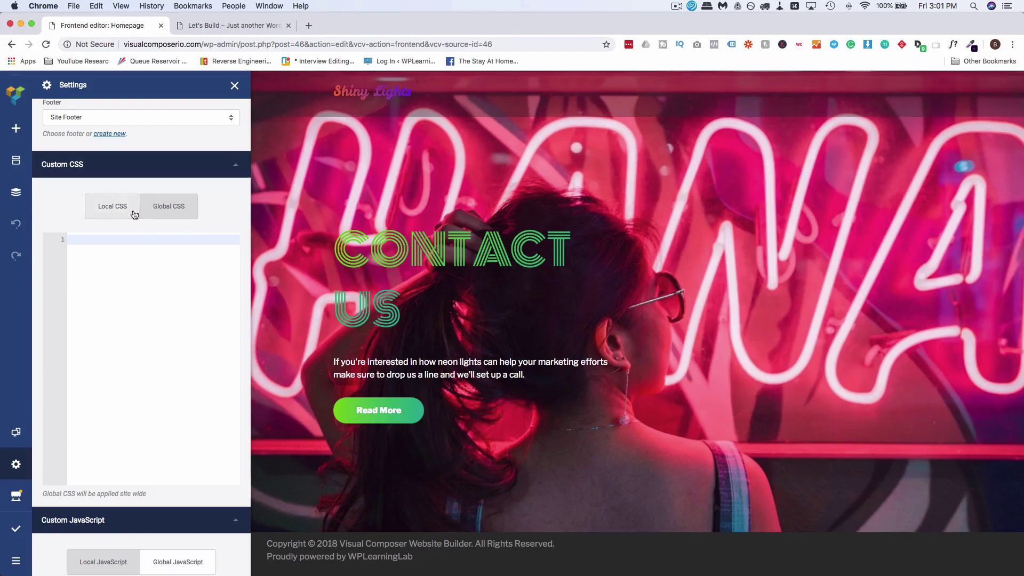
# Step: Examine the page's local and global custom JavaScript settings
pyautogui.scroll(-6, 163, 344)
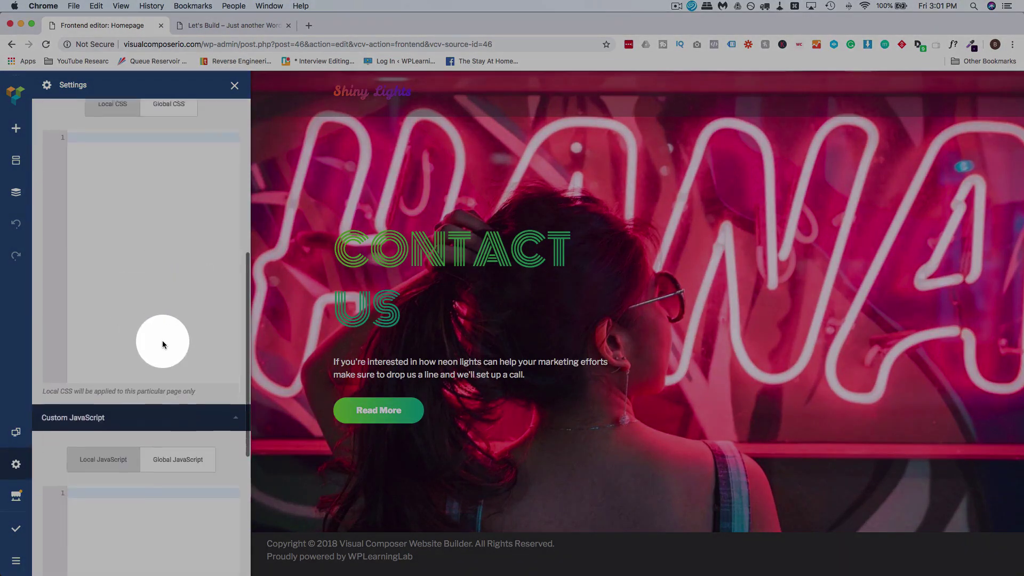
pyautogui.scroll(-2, 162, 344)
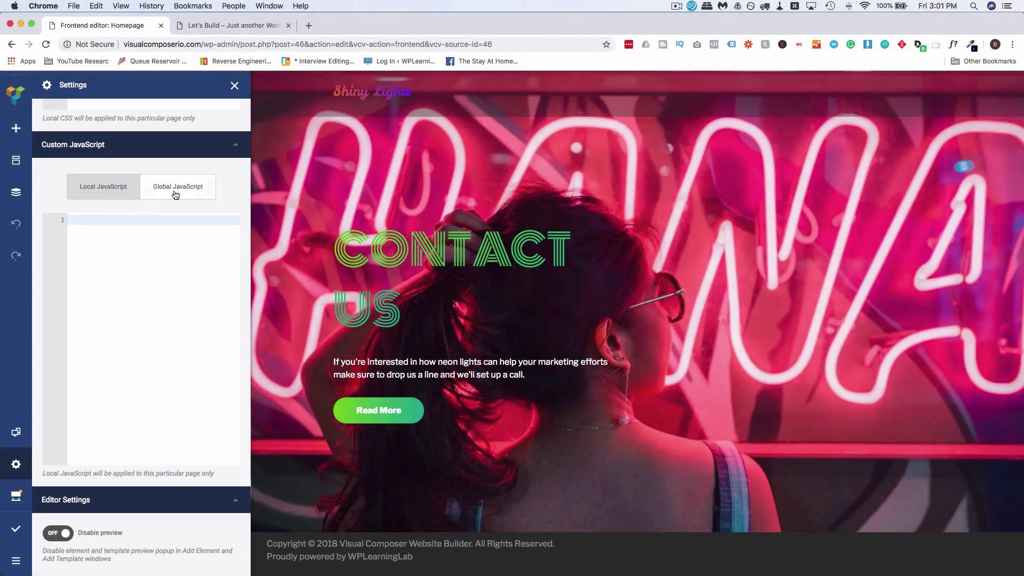
pyautogui.click(176, 195)
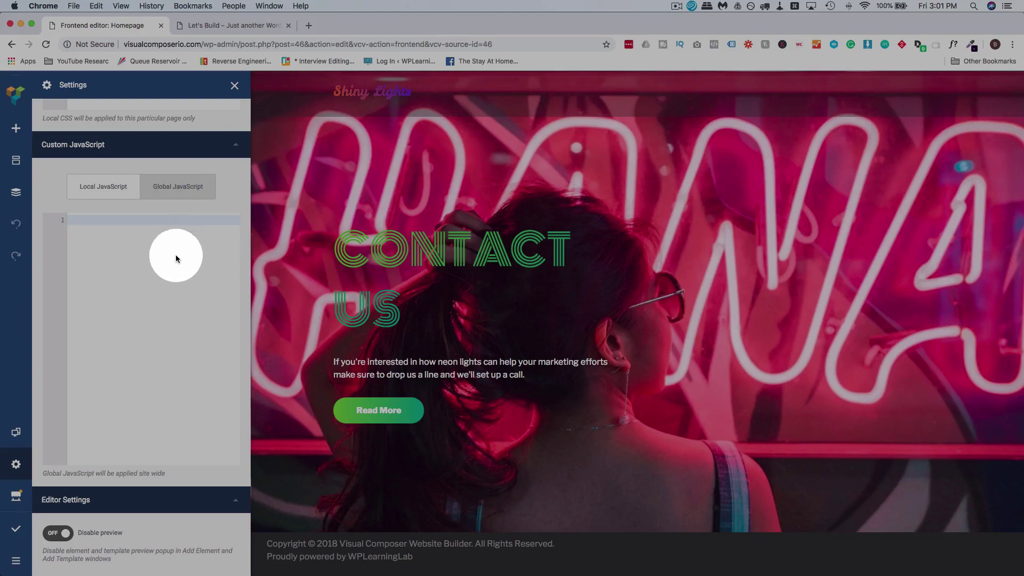
pyautogui.scroll(2, 57, 195)
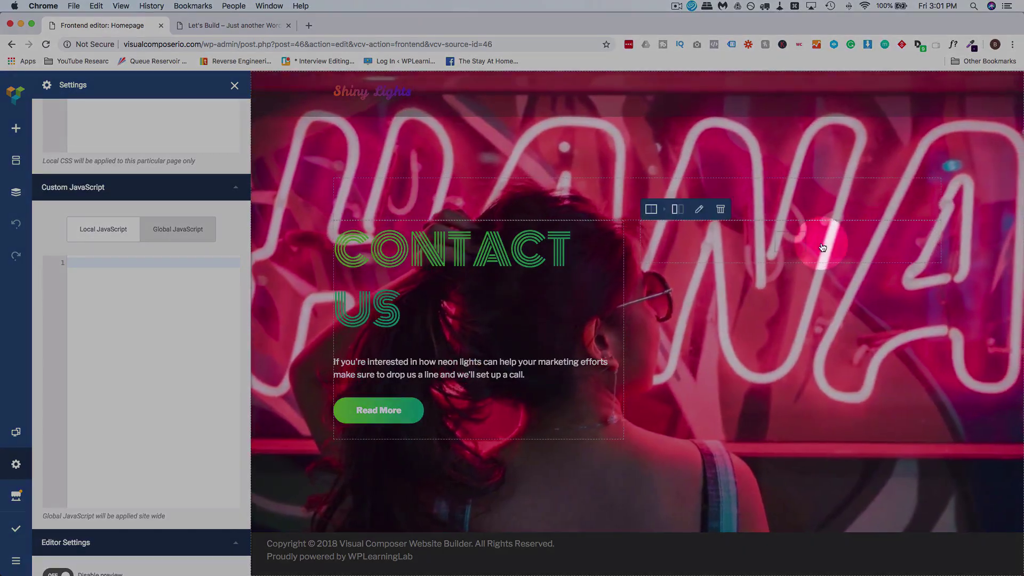
# Step: Add a text block to the Contact Us row's empty column and replace its content with the shortcode [contact-form-7 id="43" title="Contact form 1"]
pyautogui.click(793, 245)
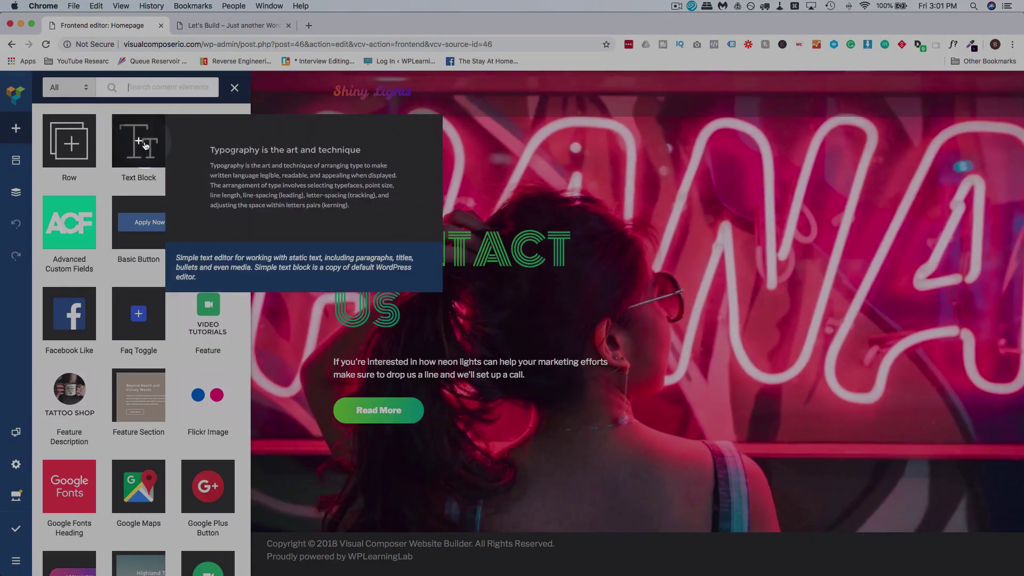
pyautogui.click(151, 146)
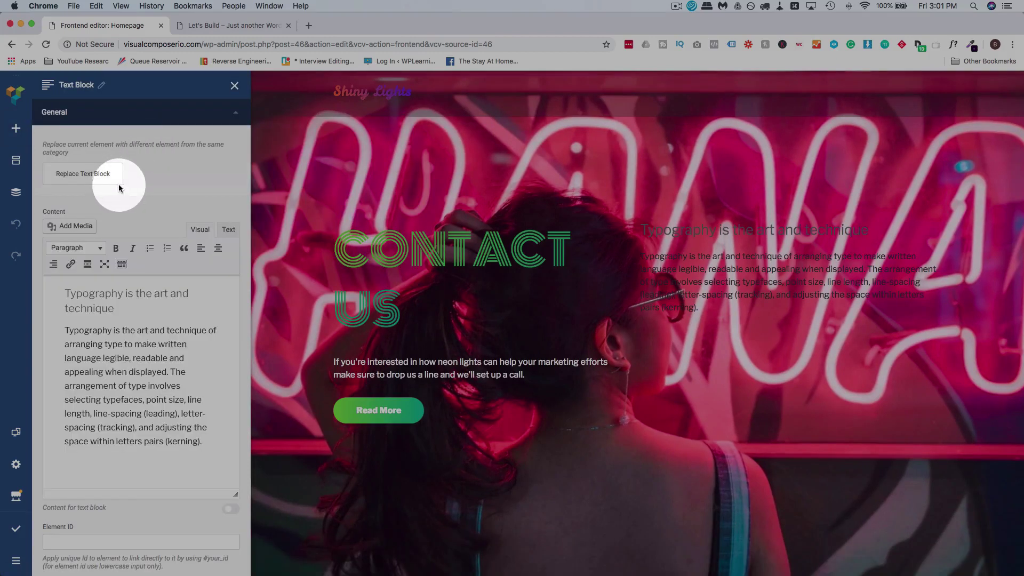
pyautogui.click(228, 230)
pyautogui.click(159, 390)
pyautogui.press('super+a')
pyautogui.press('BackSpace')
pyautogui.write('[contact-form-7 id="43" title="Contact form 1"]')
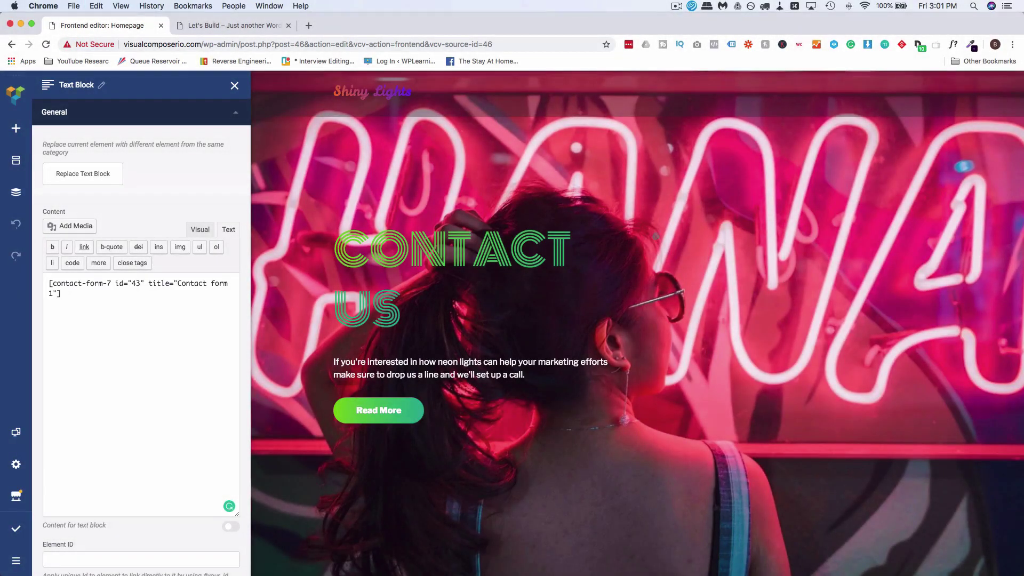
pyautogui.click(648, 338)
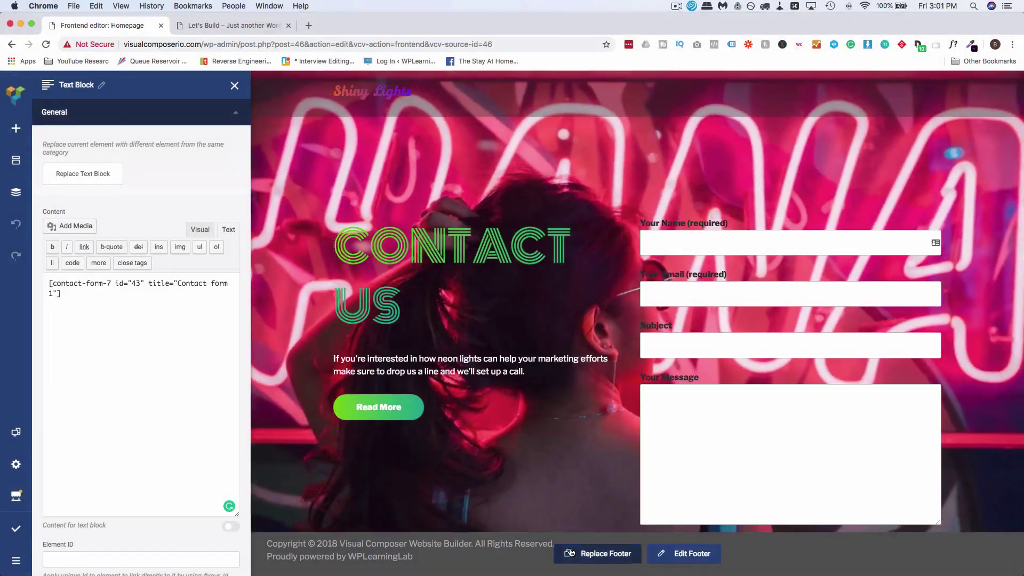
# Step: Open the Contact Us row's settings and set its bottom padding to 150 px
pyautogui.scroll(-2, 385, 408)
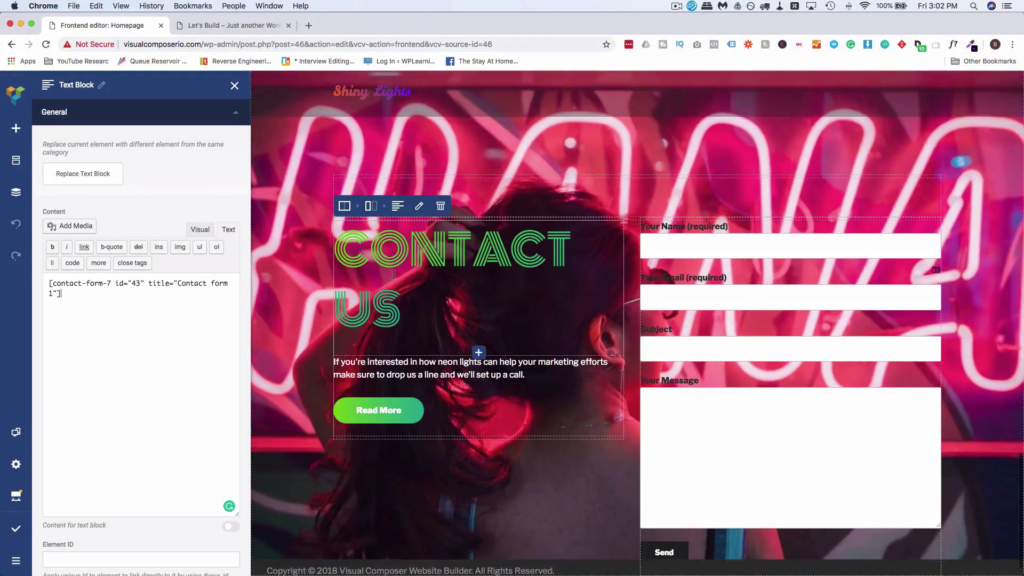
pyautogui.scroll(2, 394, 274)
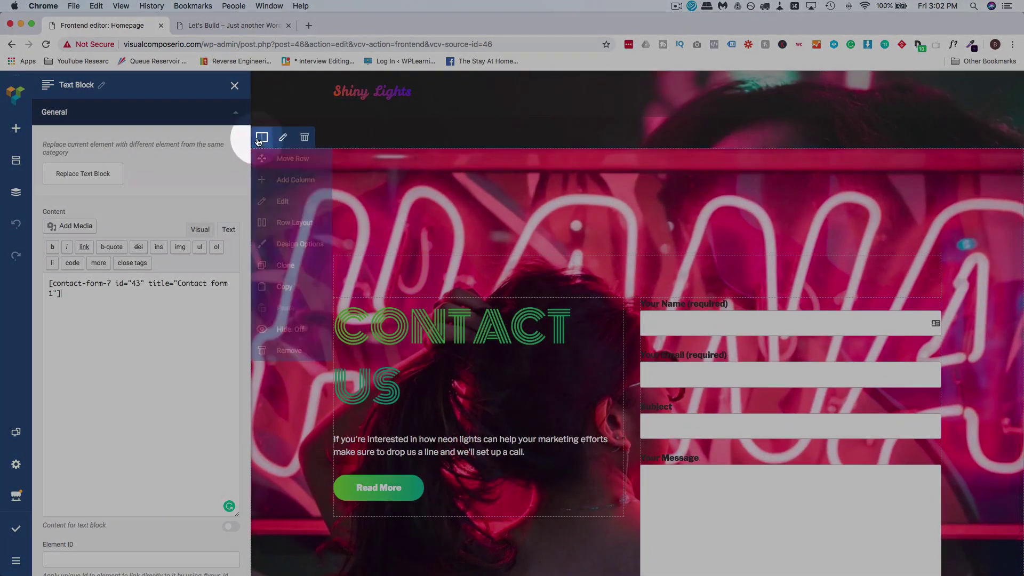
pyautogui.click(280, 201)
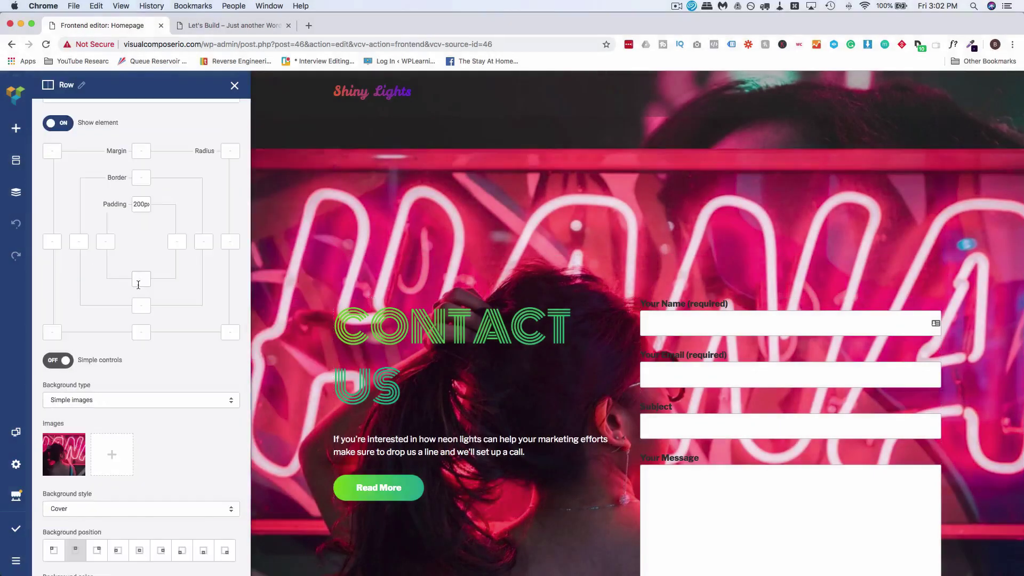
pyautogui.click(142, 278)
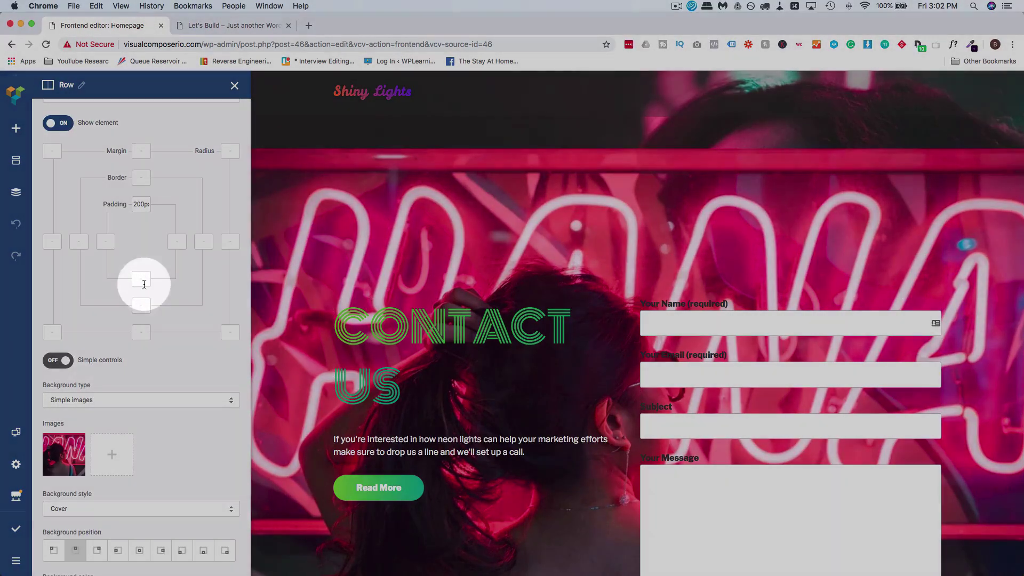
pyautogui.write('150')
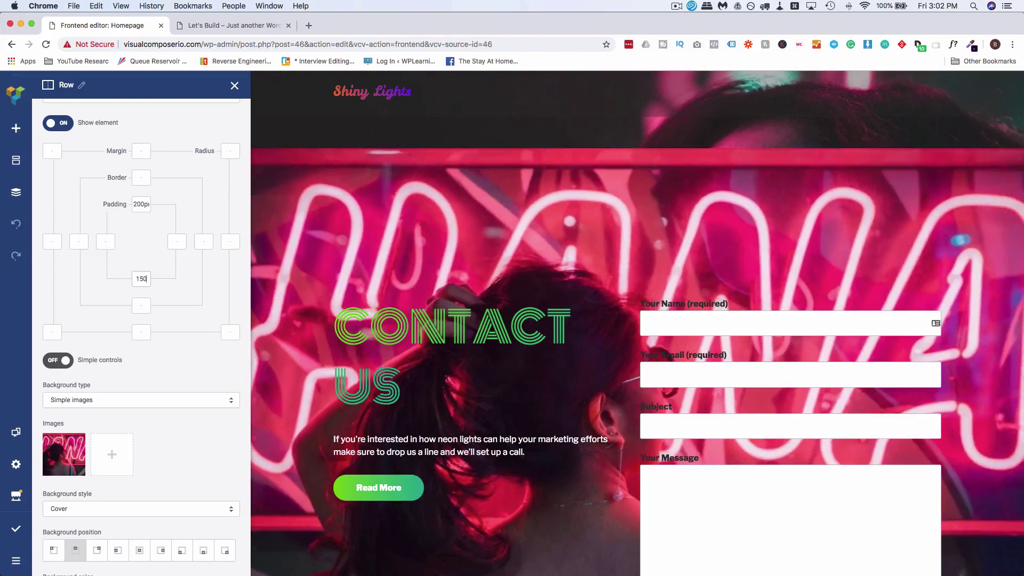
pyautogui.scroll(-3, 362, 270)
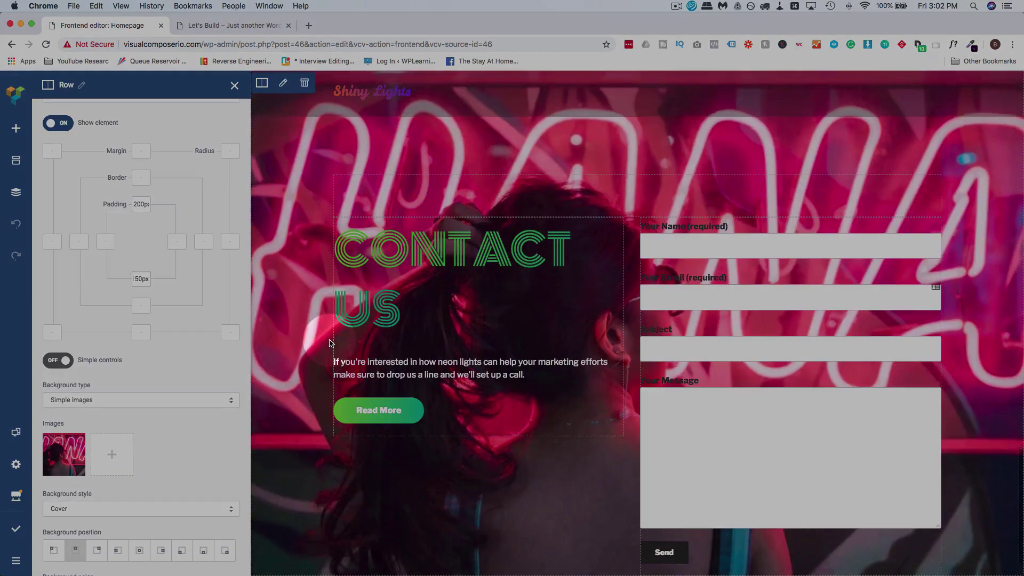
# Step: Try a bottom padding of 250 px on the Contact Us row, then return it to 150 px and compare the spacing
pyautogui.click(137, 278)
pyautogui.press('BackSpace')
pyautogui.write('2')
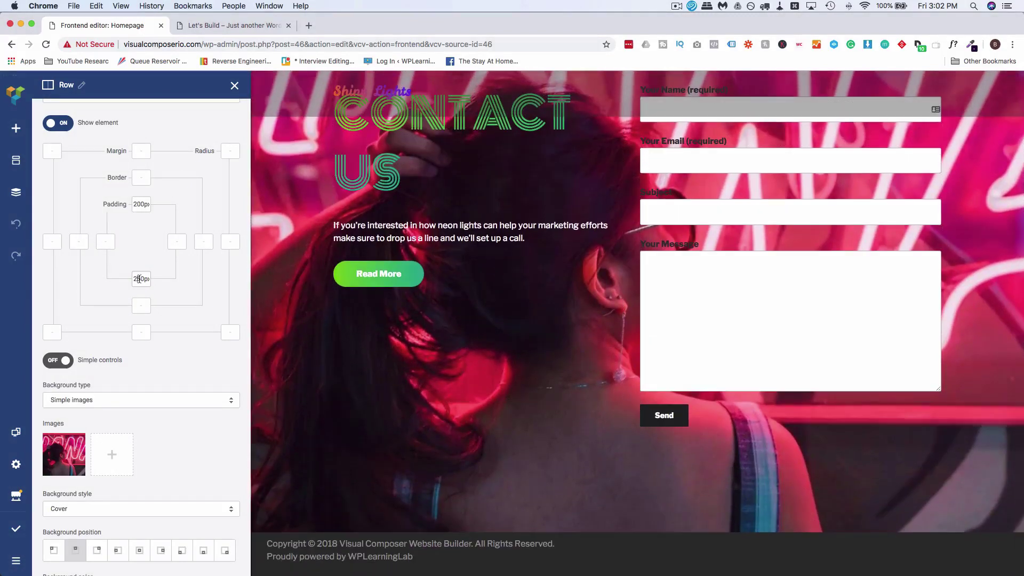
pyautogui.click(139, 278)
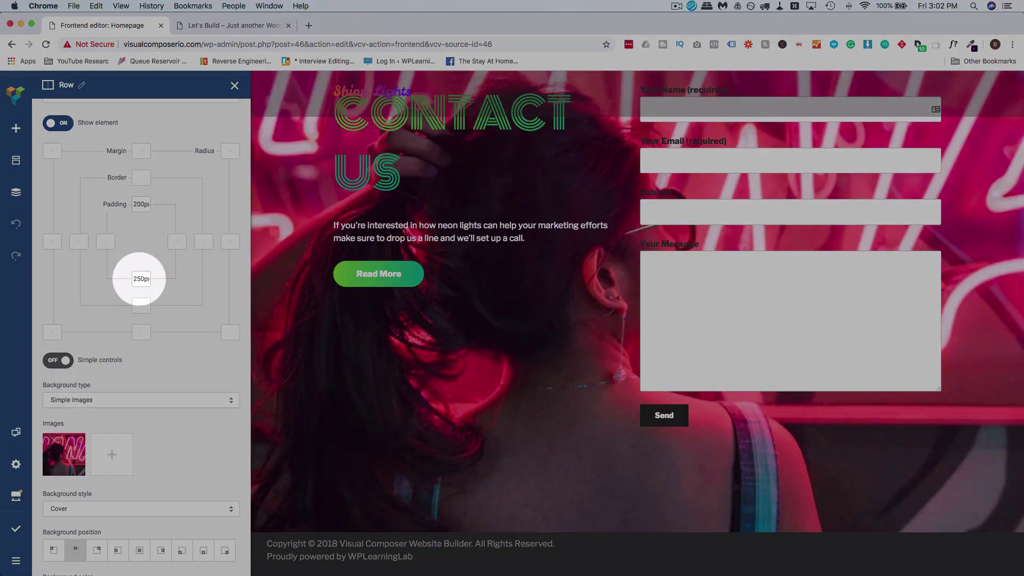
pyautogui.press('BackSpace')
pyautogui.write('1')
pyautogui.scroll(3, 266, 256)
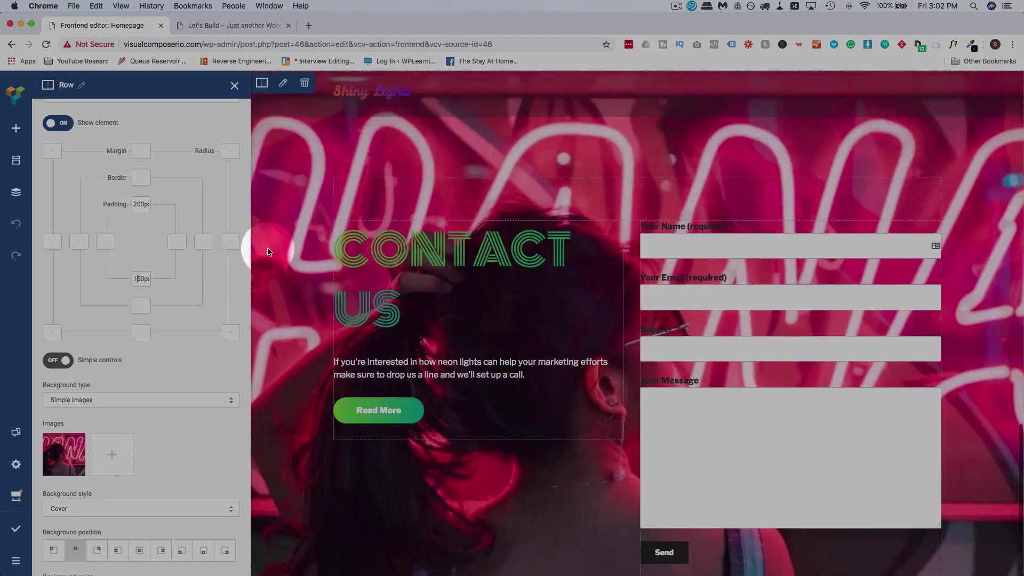
pyautogui.scroll(-3, 268, 248)
pyautogui.scroll(3, 268, 248)
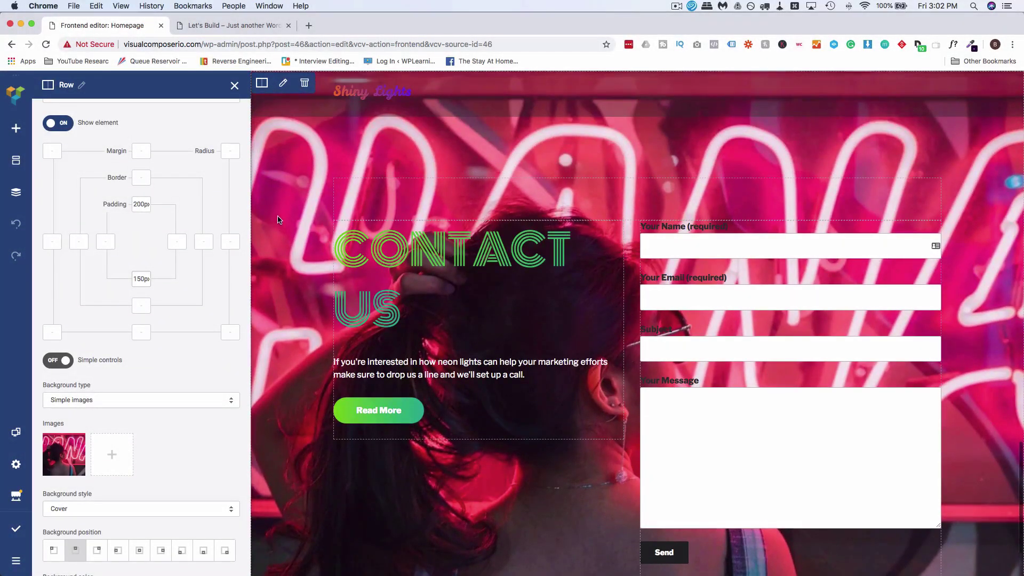
# Step: Set the Contact Us row's bottom padding to 100 px and save the page
pyautogui.scroll(-3, 277, 220)
pyautogui.click(140, 279)
pyautogui.write('0')
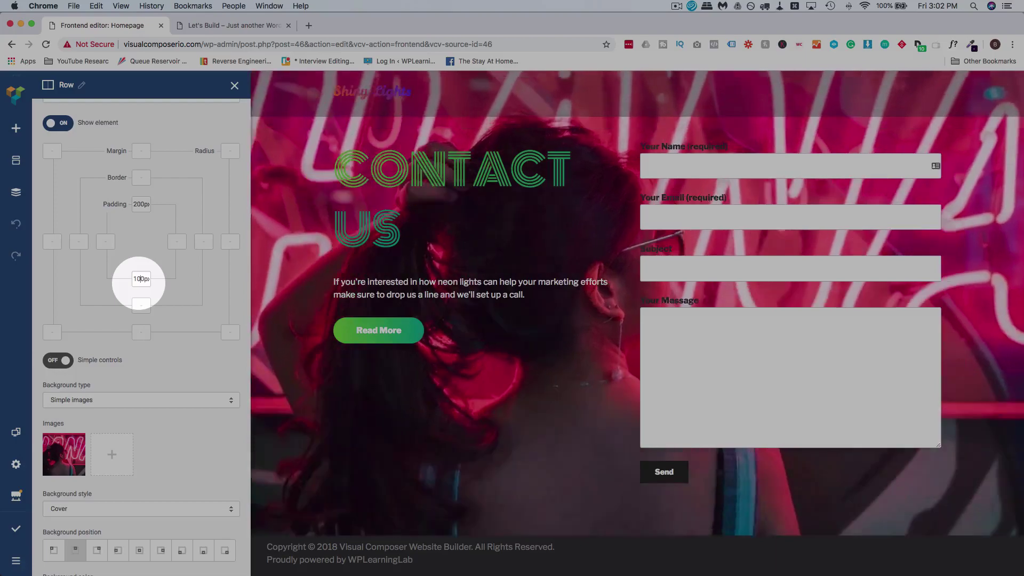
pyautogui.scroll(3, 278, 283)
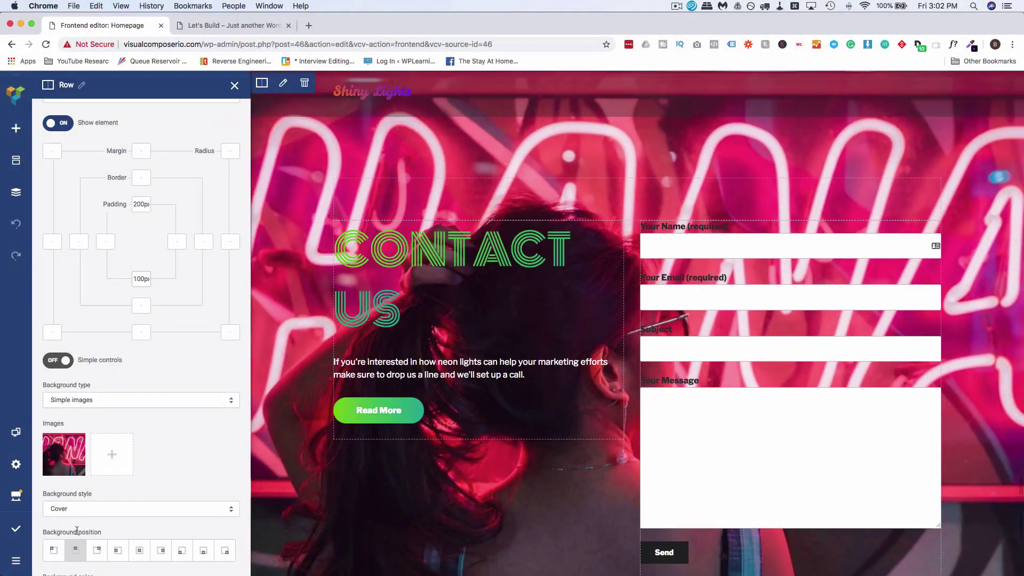
pyautogui.click(13, 535)
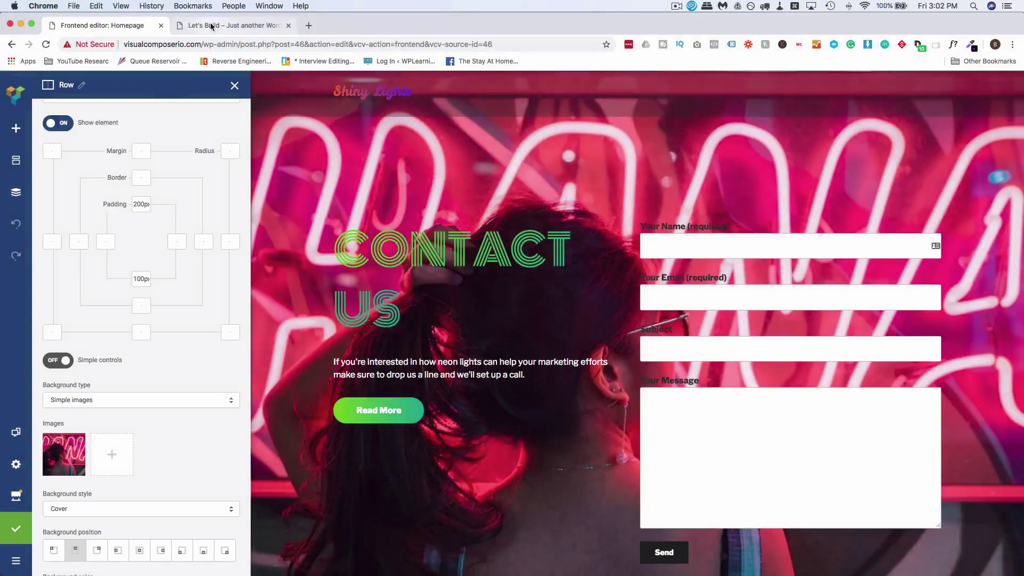
# Step: Reload the live homepage and check the contact form section and footer
pyautogui.click(210, 22)
pyautogui.click(46, 45)
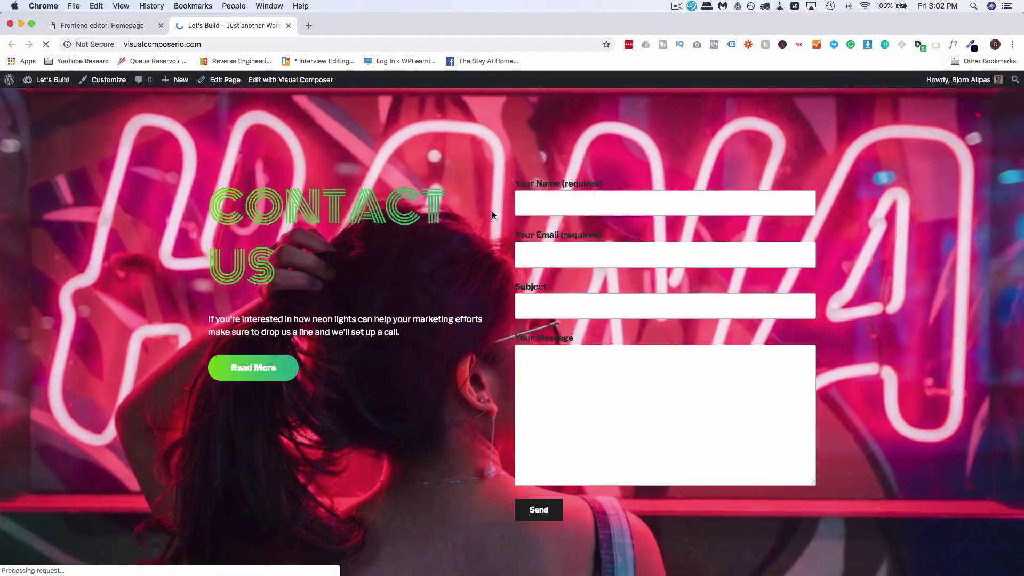
pyautogui.scroll(-2, 370, 257)
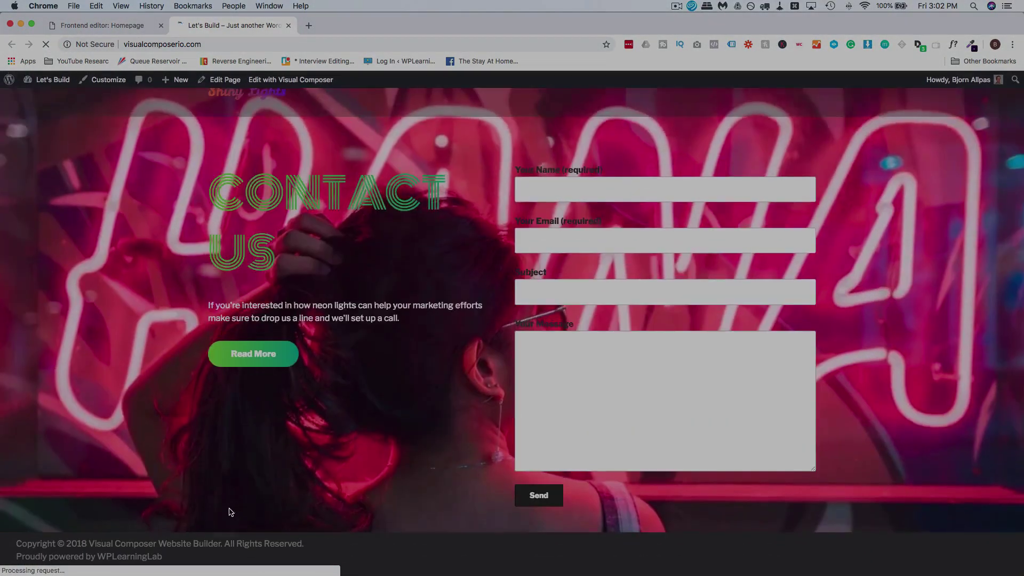
pyautogui.scroll(8, 235, 212)
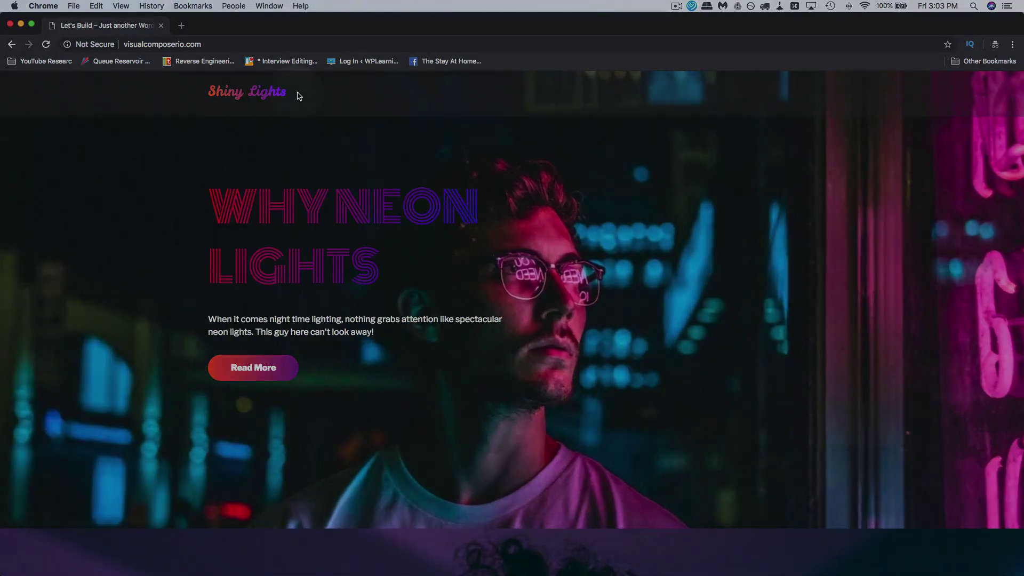
# Step: Review the live homepage without the admin bar, checking the header, sticky rows, contact form and footer
pyautogui.scroll(-5, 199, 171)
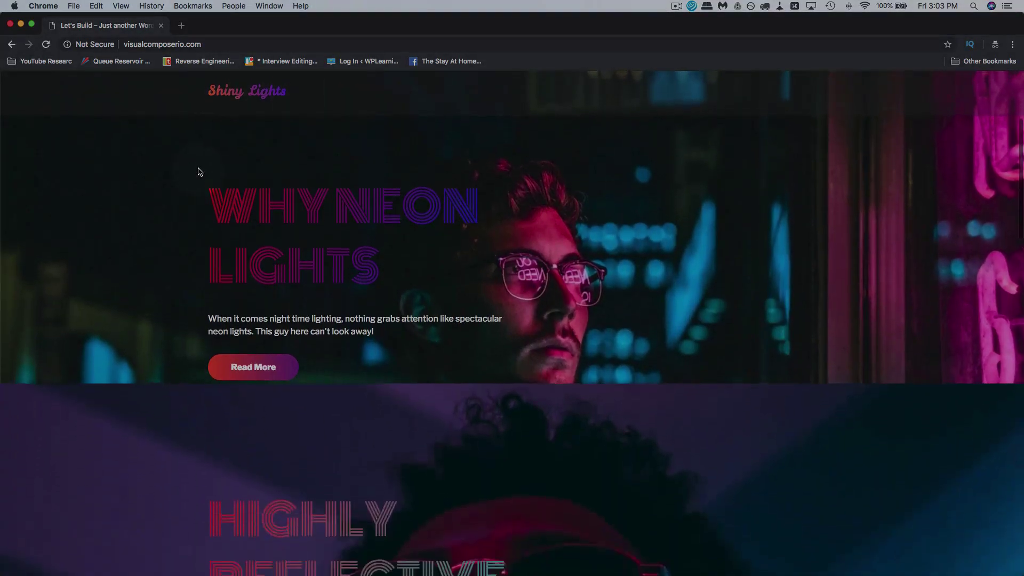
pyautogui.scroll(-10, 199, 171)
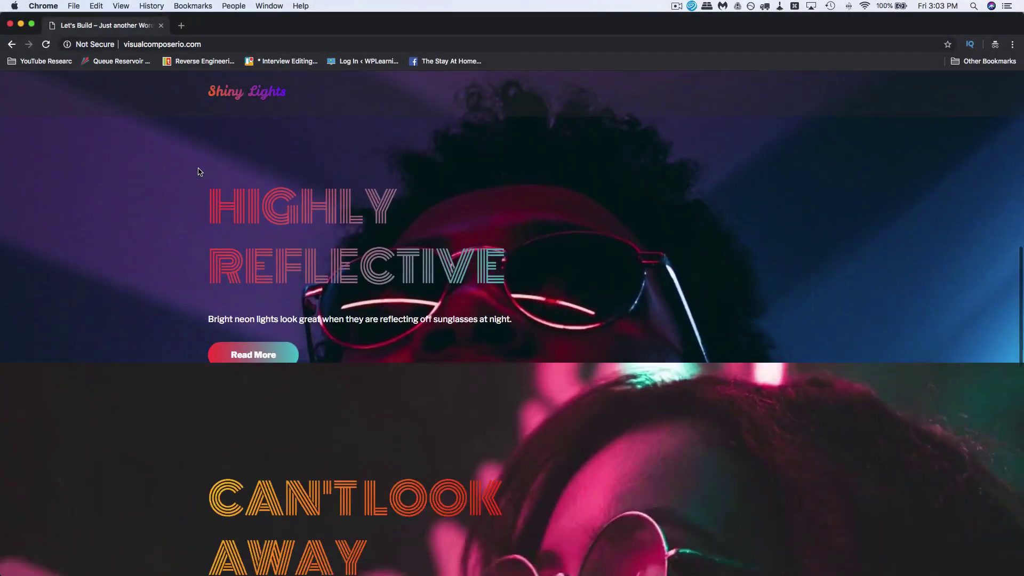
pyautogui.scroll(-10, 200, 171)
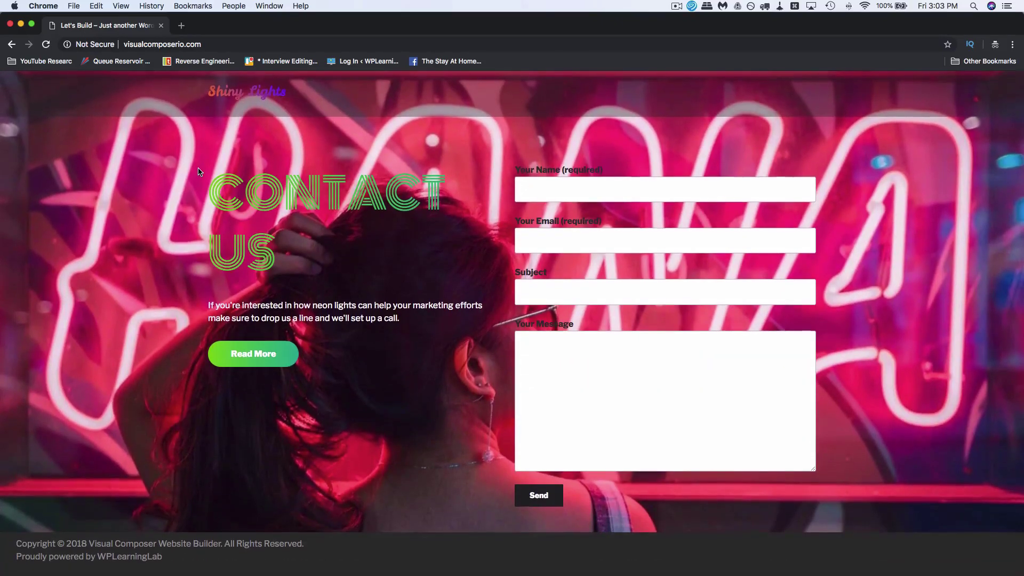
pyautogui.scroll(1, 200, 172)
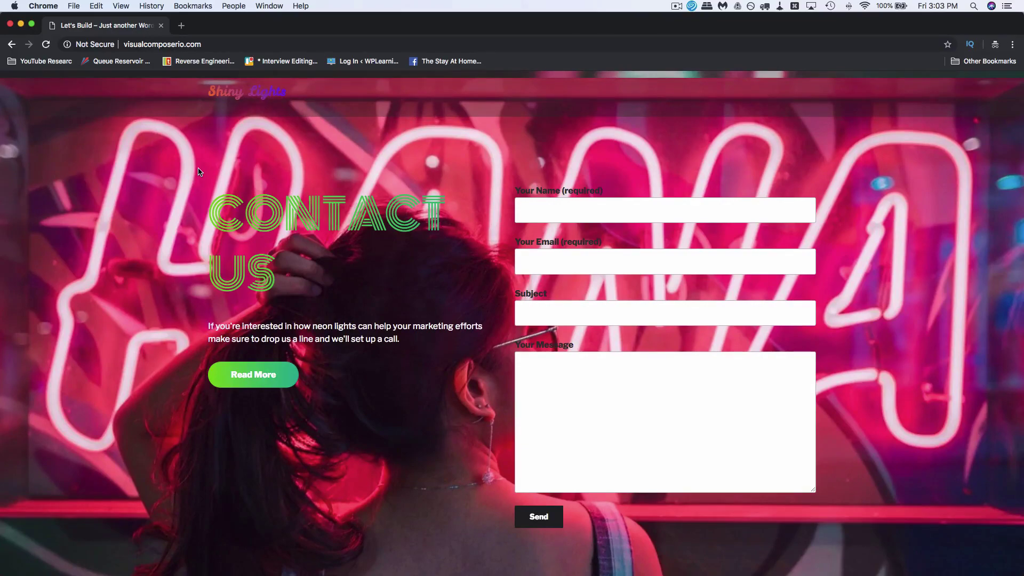
pyautogui.scroll(5, 174, 206)
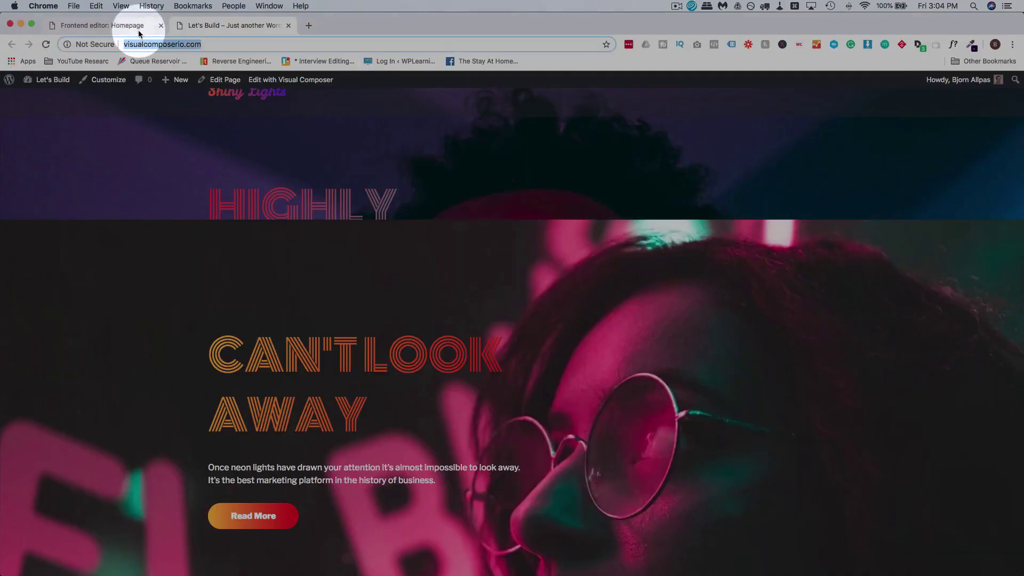
# Step: Return to the Homepage in the Visual Composer editor and close the row settings
pyautogui.click(139, 30)
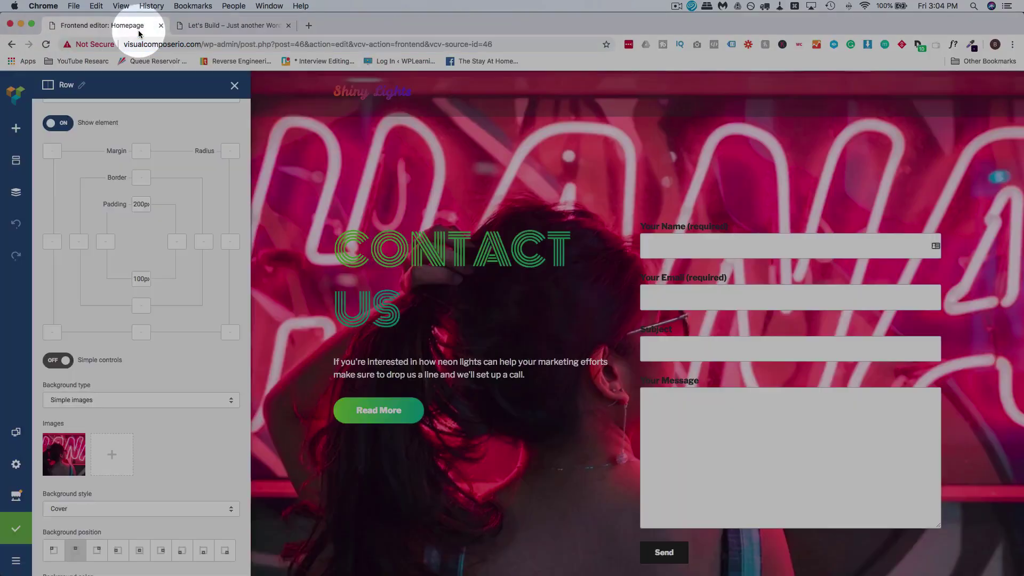
pyautogui.moveTo(69, 462)
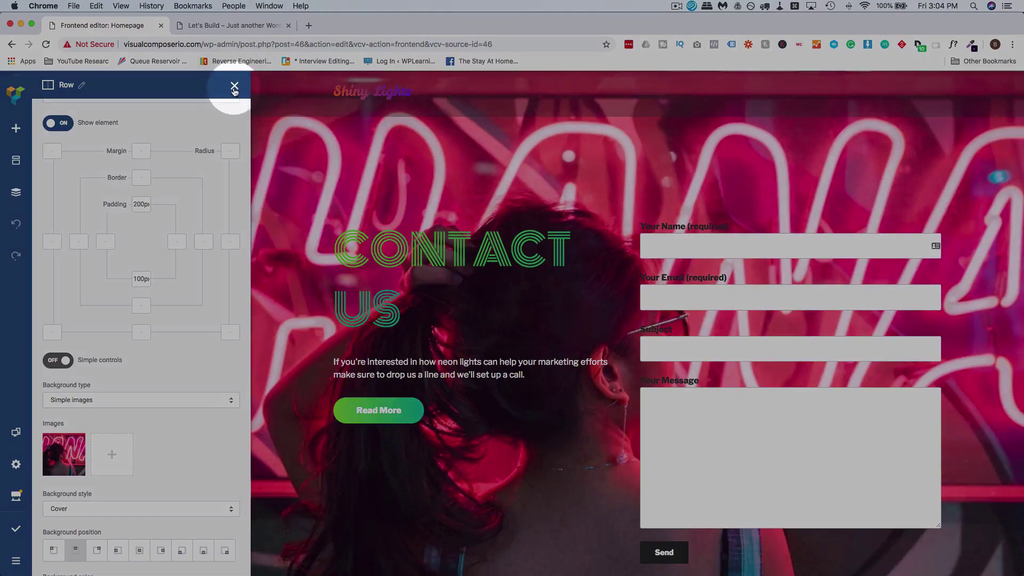
pyautogui.click(234, 86)
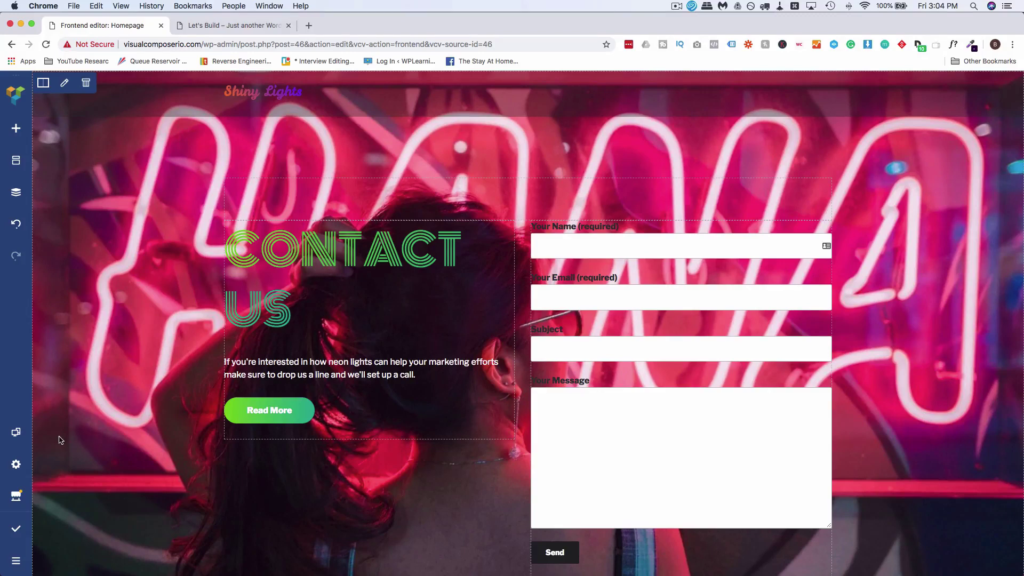
# Step: Preview the Homepage in the tablet landscape and tablet portrait layouts, then switch to the desktop layout
pyautogui.moveTo(17, 433)
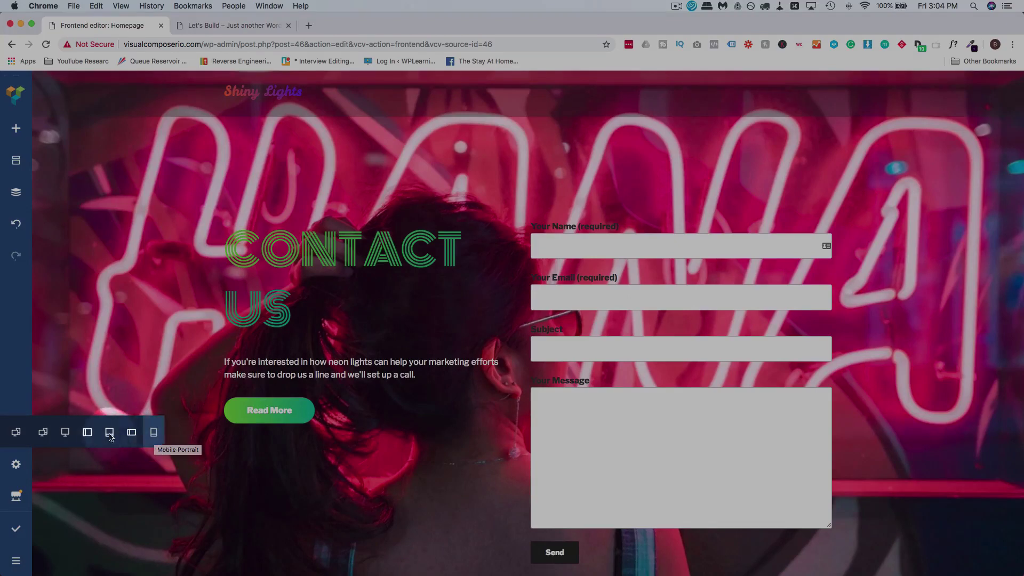
pyautogui.click(87, 433)
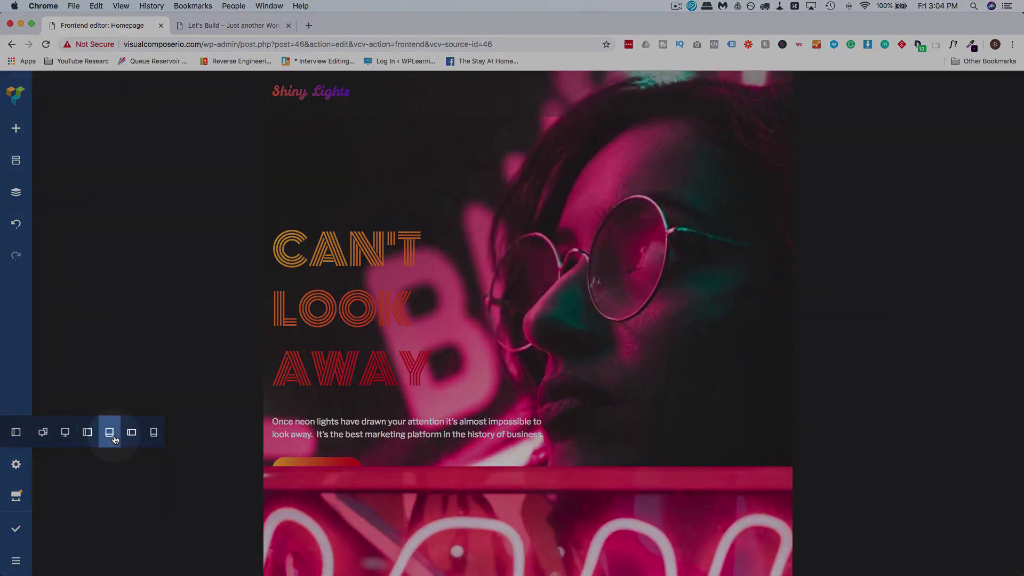
pyautogui.click(110, 433)
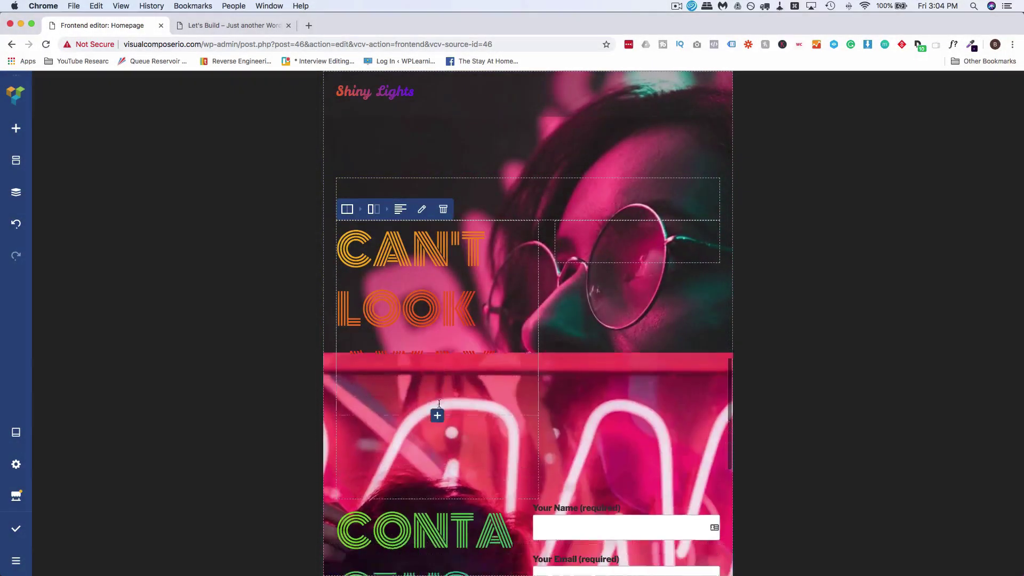
pyautogui.moveTo(15, 424)
pyautogui.click(65, 434)
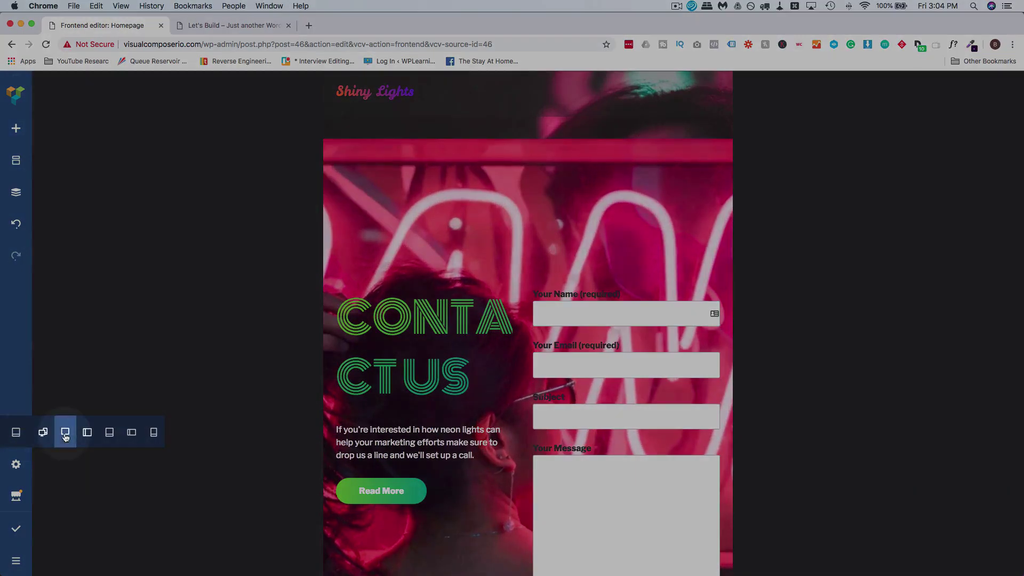